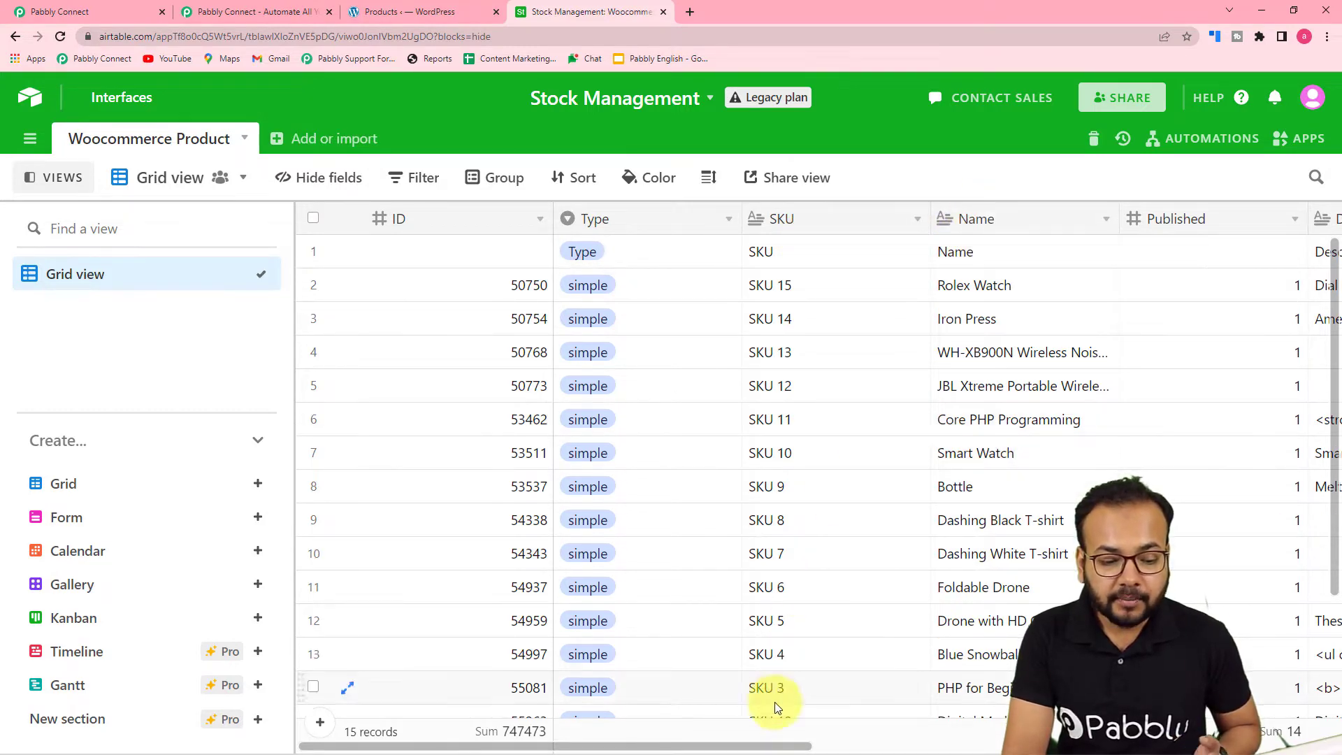
# Step: Review the availability, stock quantity and sale price columns across the product records in the Woocommerce Product table
pyautogui.moveTo(780, 747); pyautogui.dragTo(1097, 746)
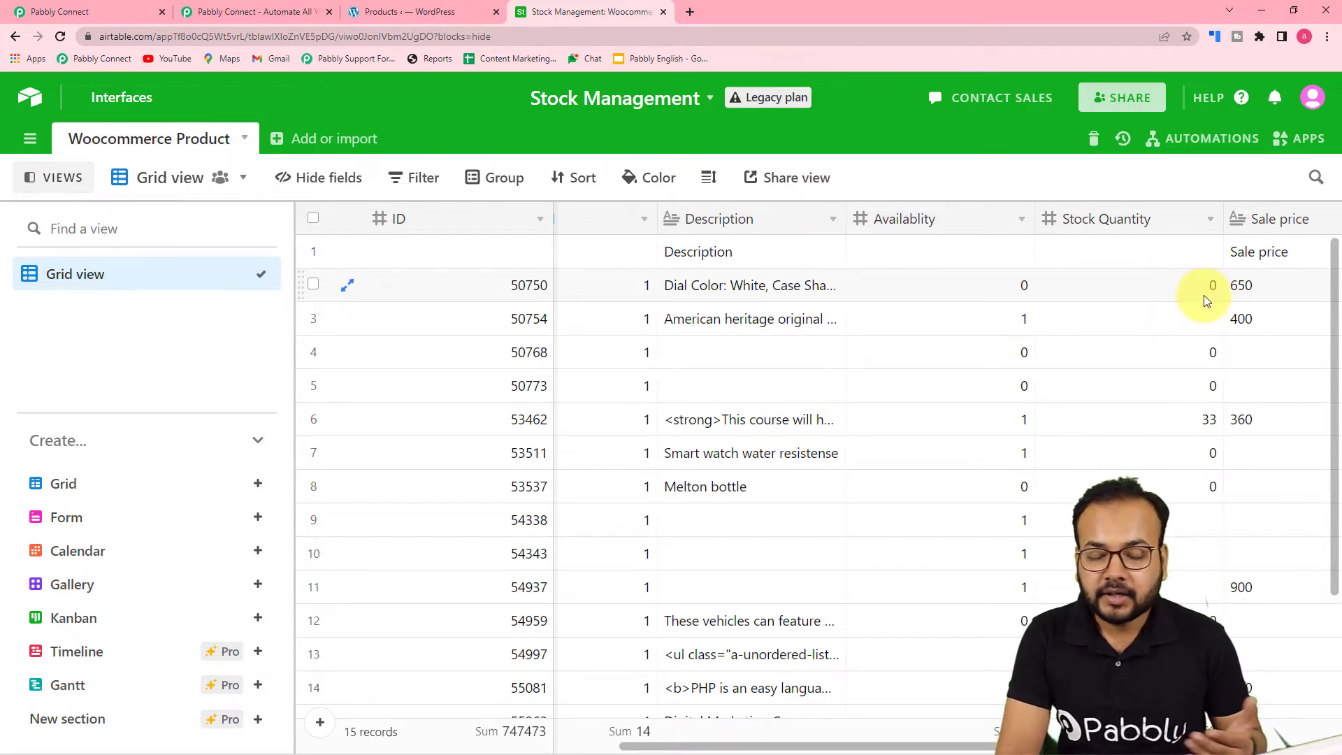
pyautogui.scroll(-3, 1207, 300)
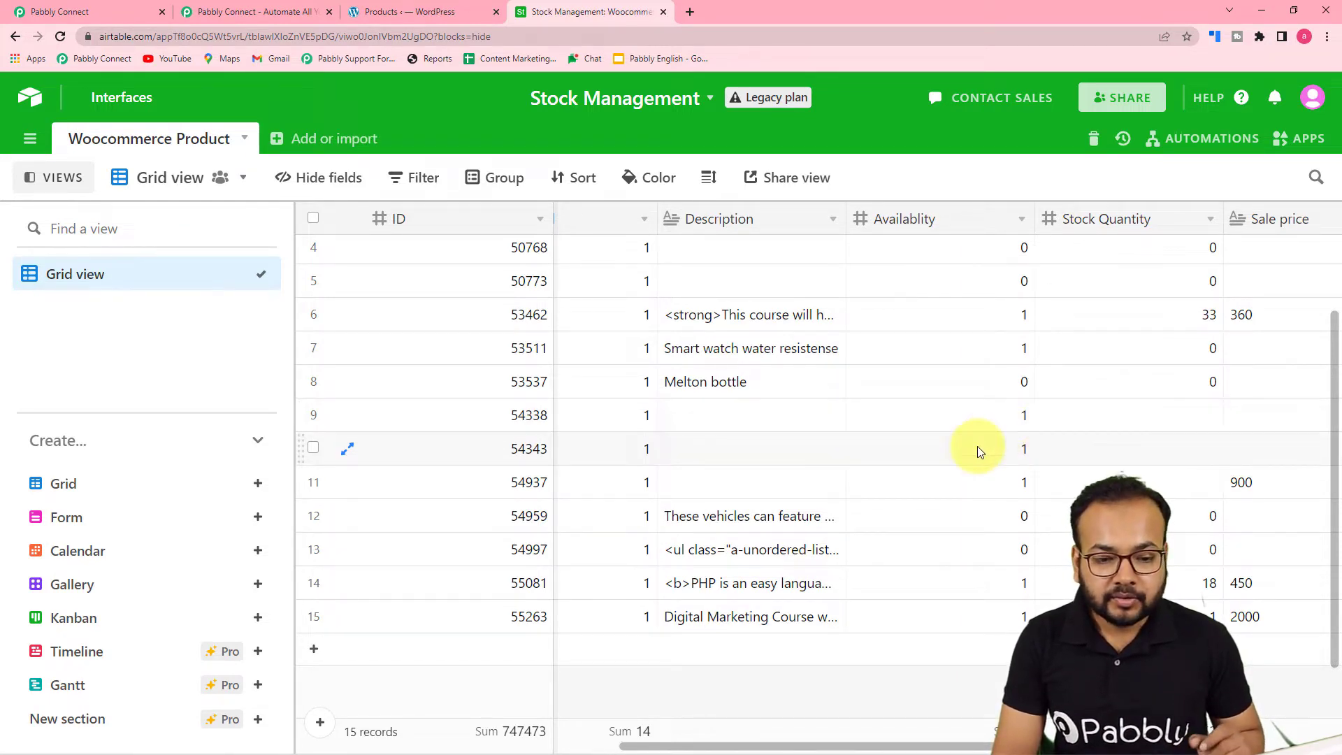
pyautogui.scroll(3, 977, 446)
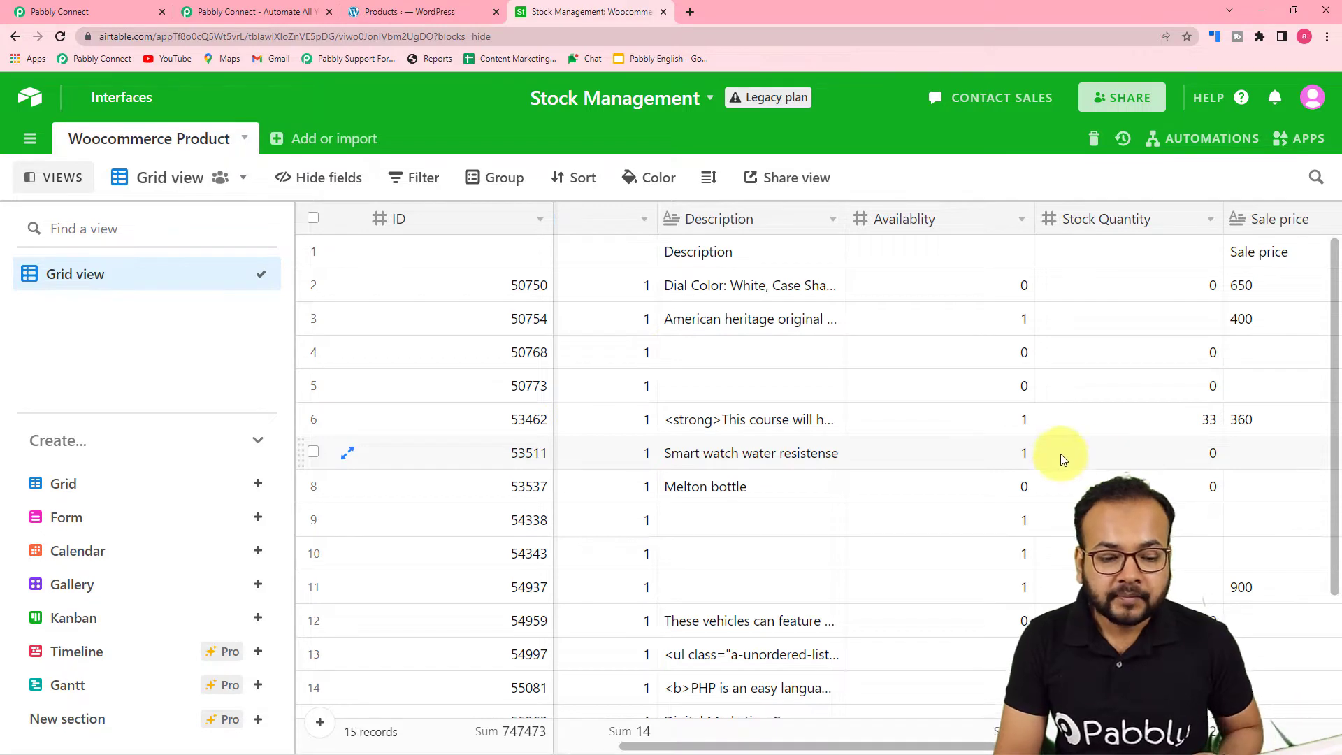
pyautogui.scroll(-3, 1052, 455)
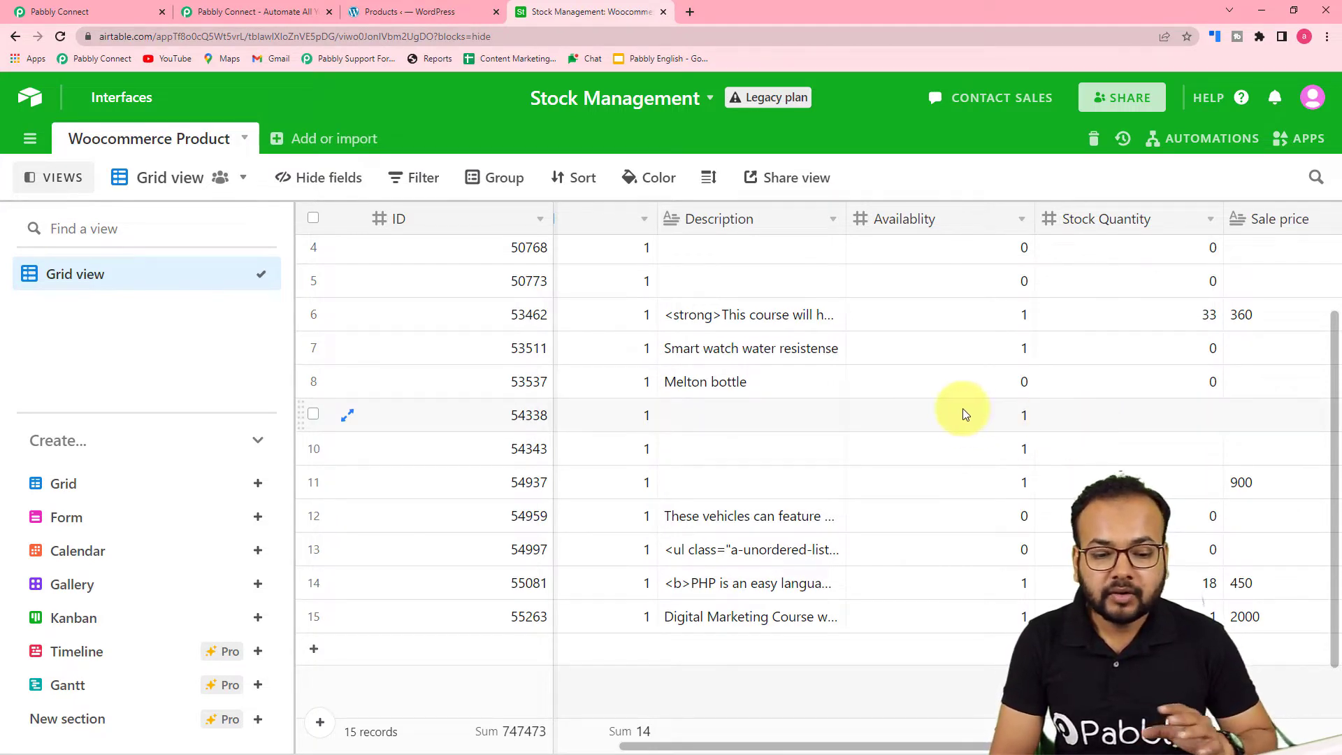
pyautogui.scroll(-2, 1128, 427)
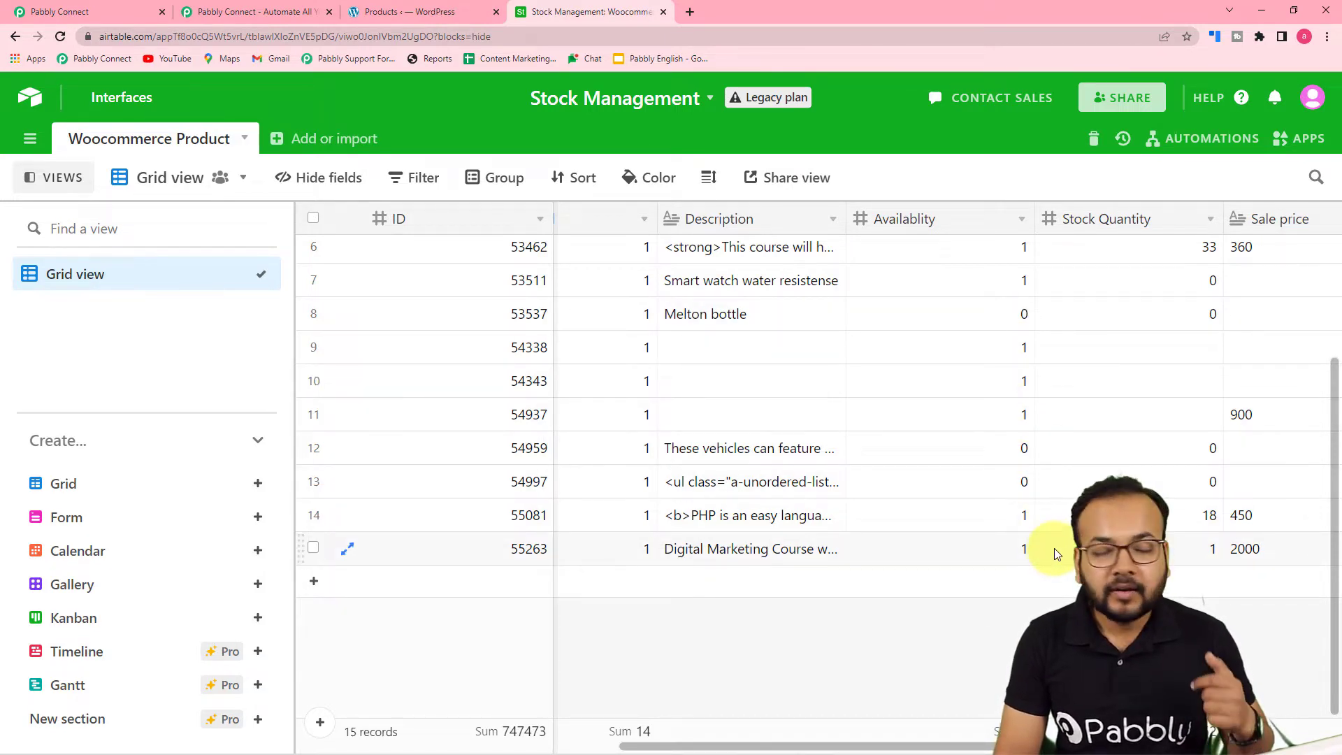
# Step: Switch to Pabbly Connect, view its dashboard and public website, and dismiss the discount offer there
pyautogui.click(119, 10)
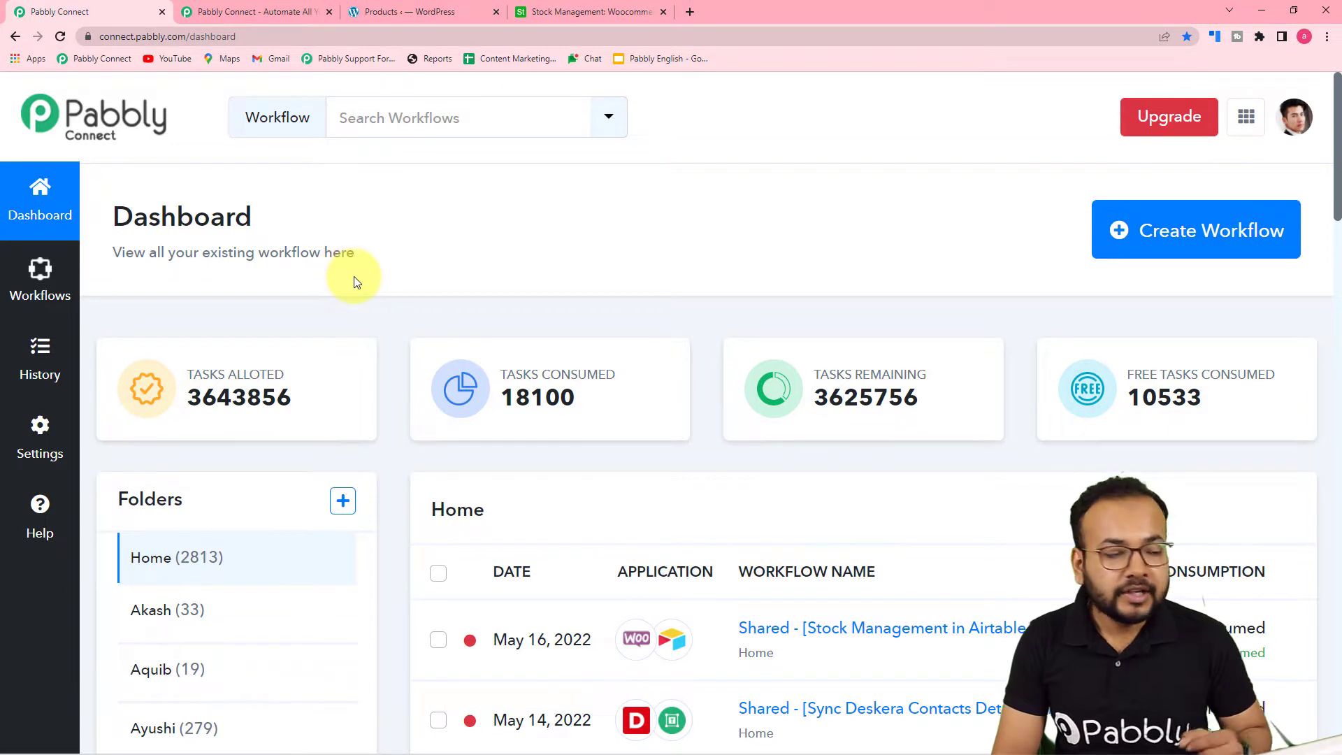
pyautogui.click(229, 12)
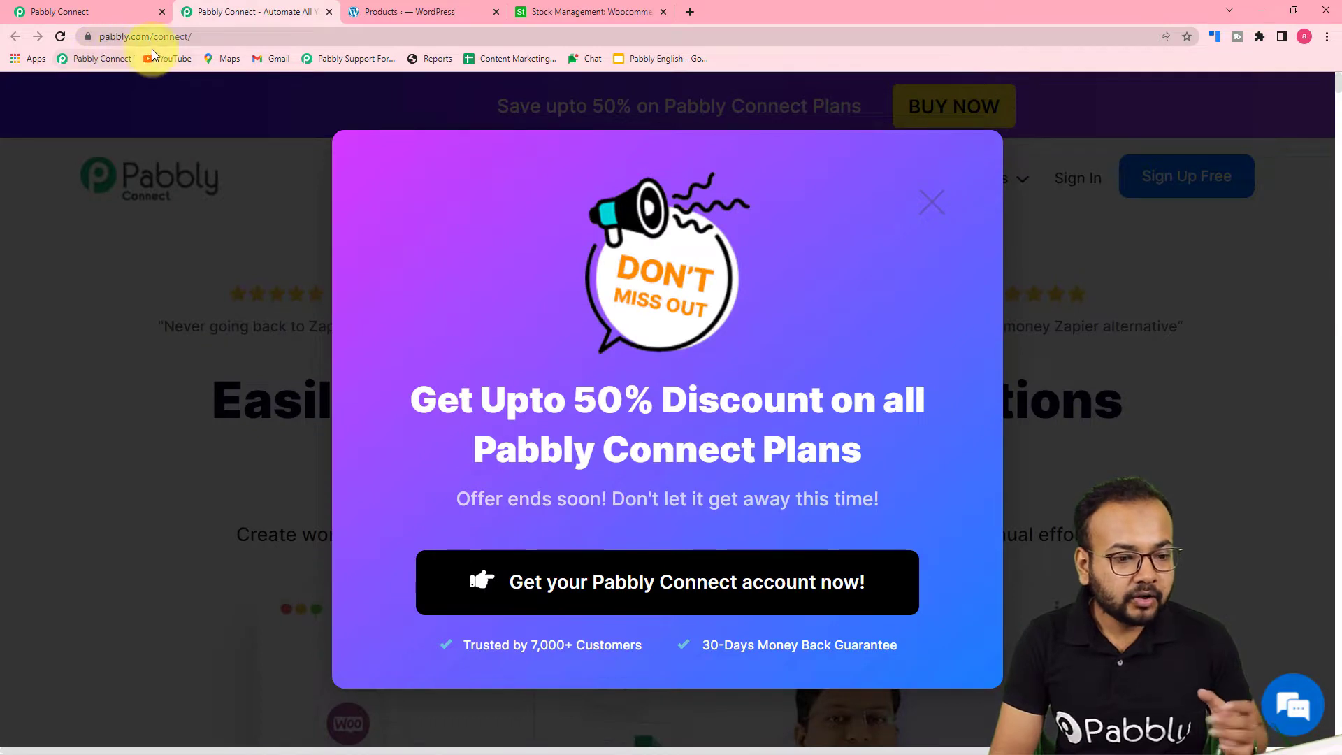
pyautogui.click(934, 202)
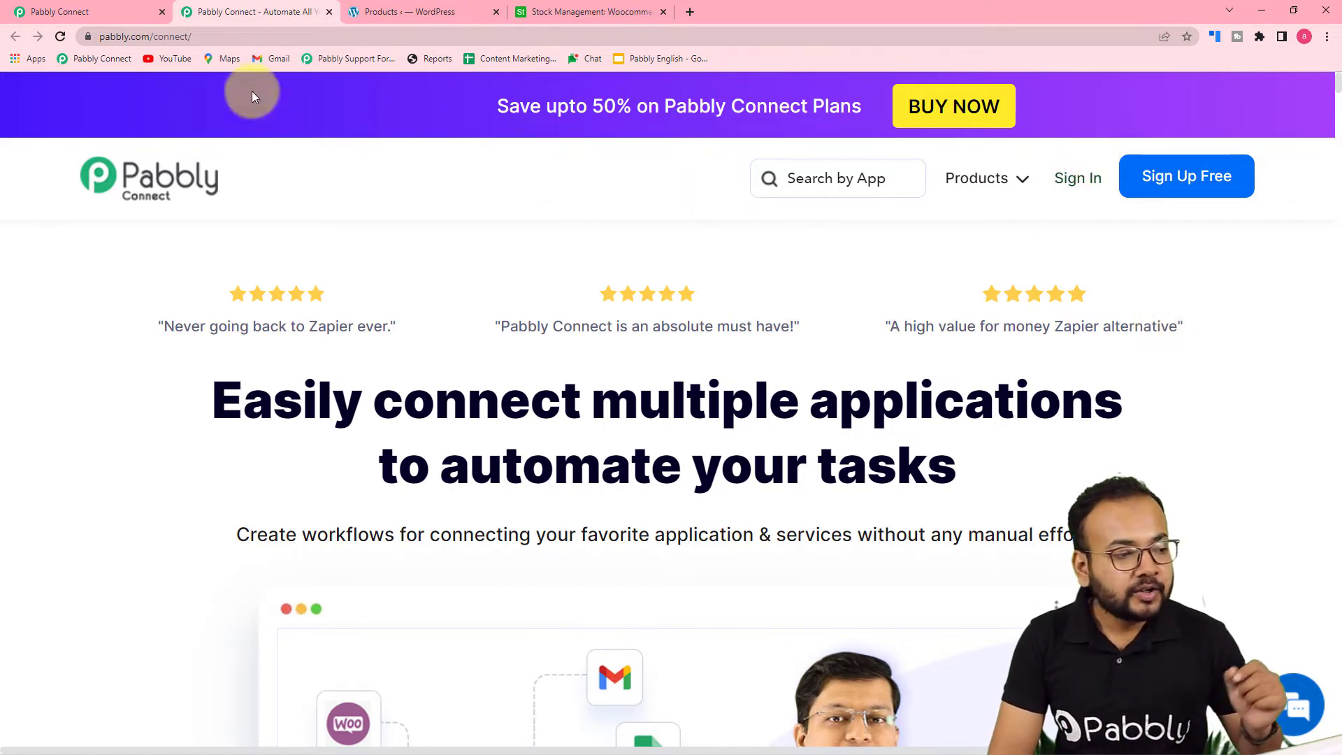
# Step: Create a workflow named "Stock Managment Automation" from the Pabbly Connect dashboard
pyautogui.click(118, 21)
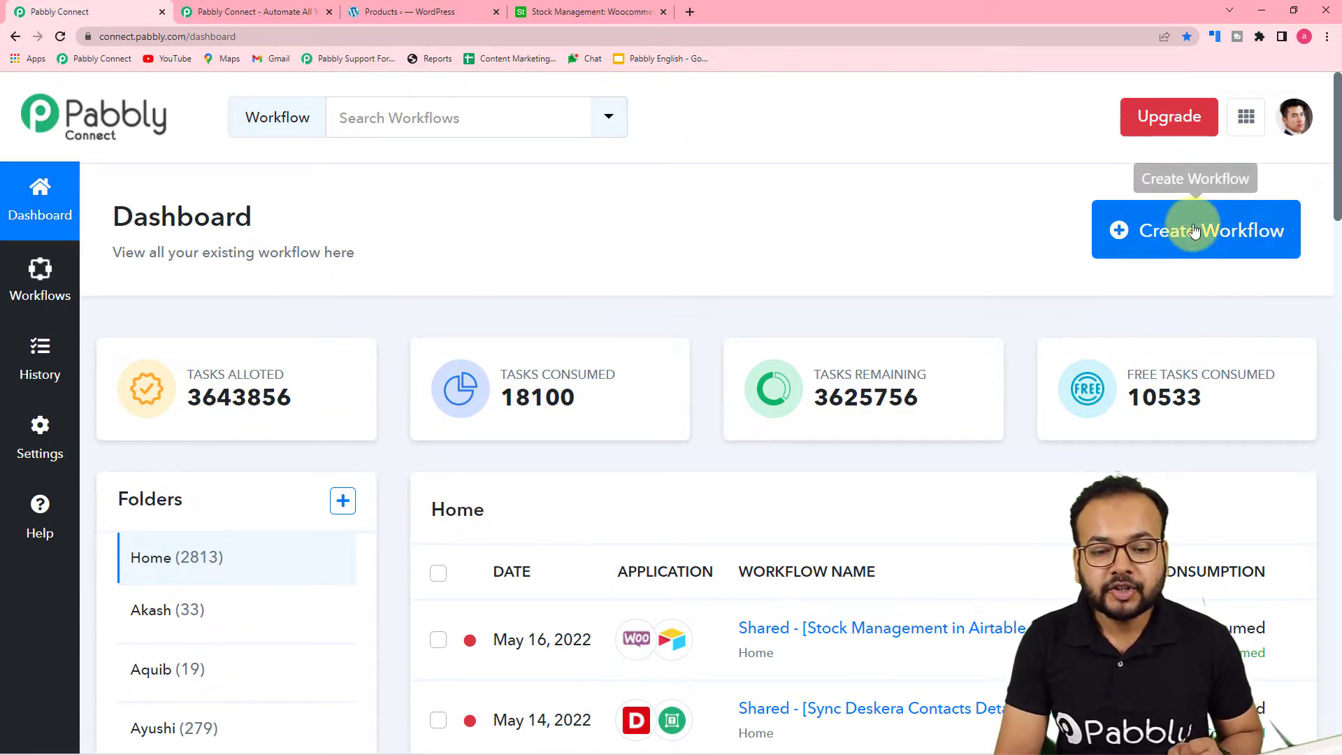
pyautogui.click(1153, 243)
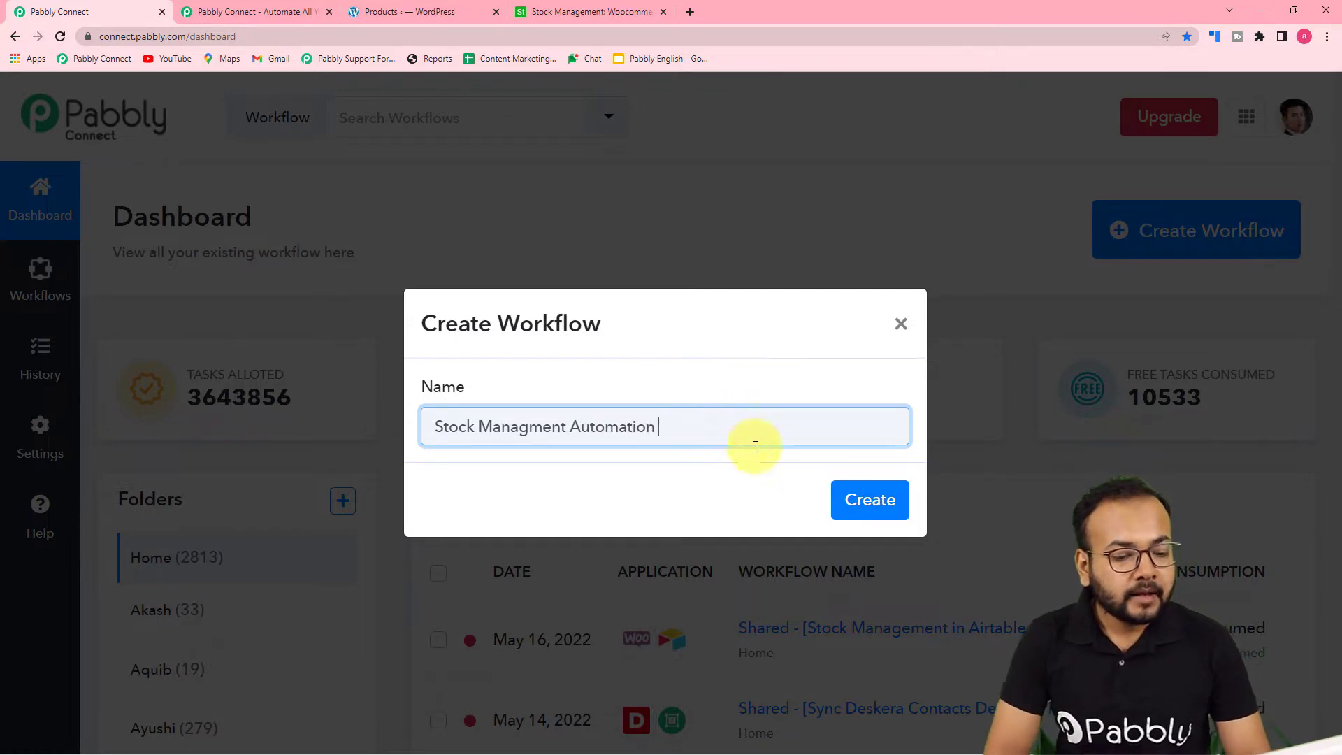
pyautogui.click(859, 512)
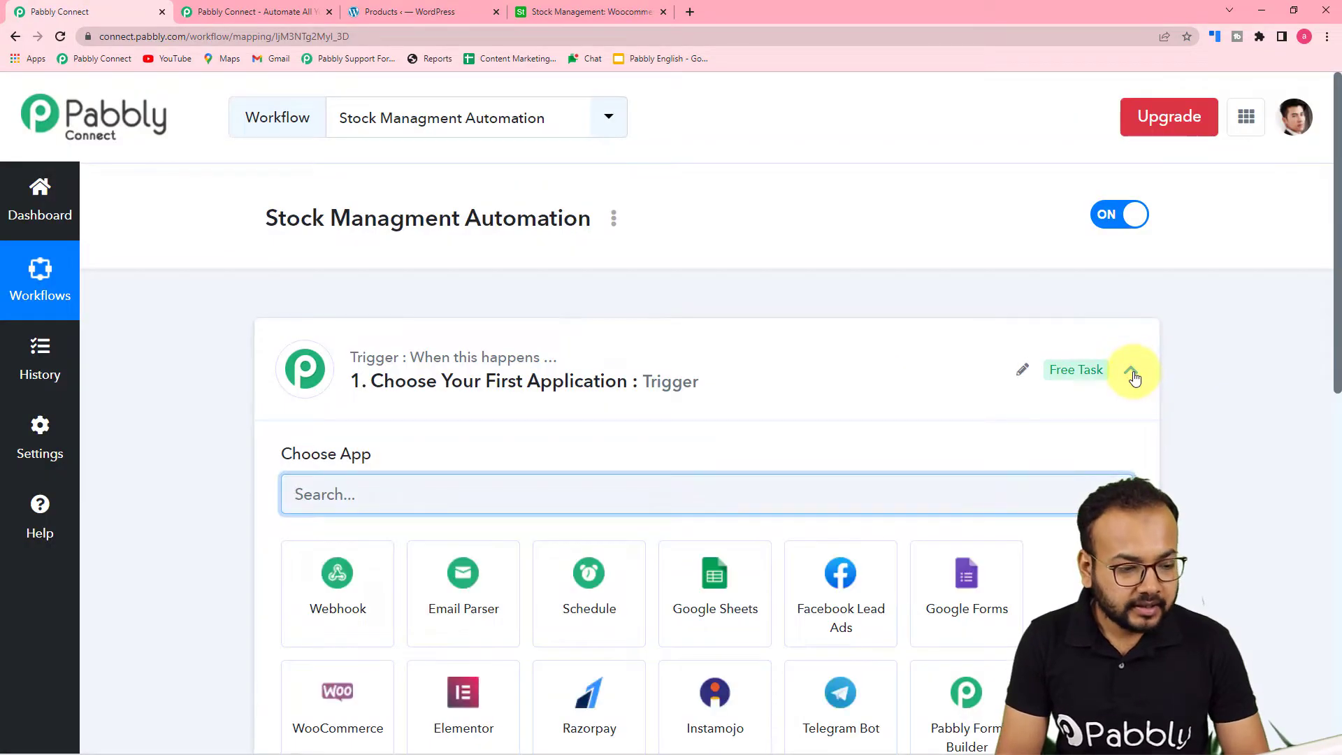
# Step: Collapse the trigger step to view the trigger and action outline, and check the Airtable stock table
pyautogui.click(1130, 369)
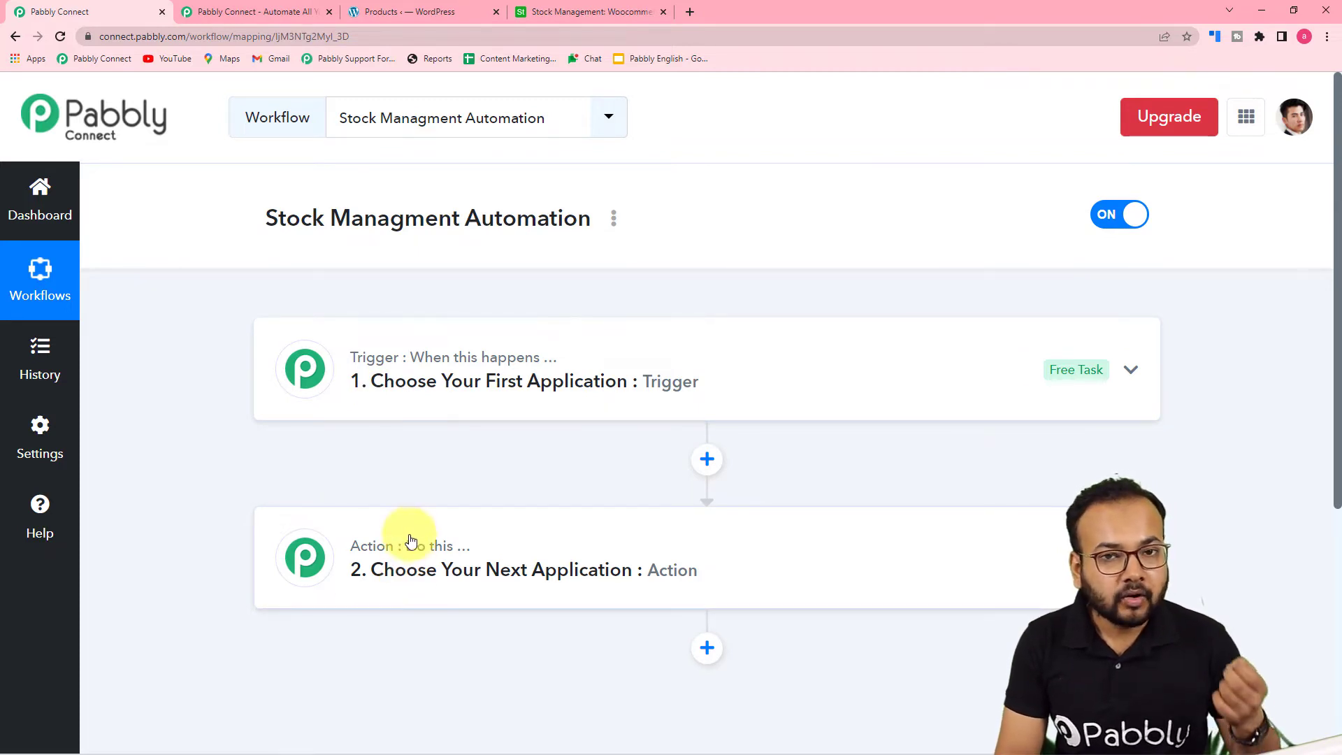
pyautogui.click(587, 23)
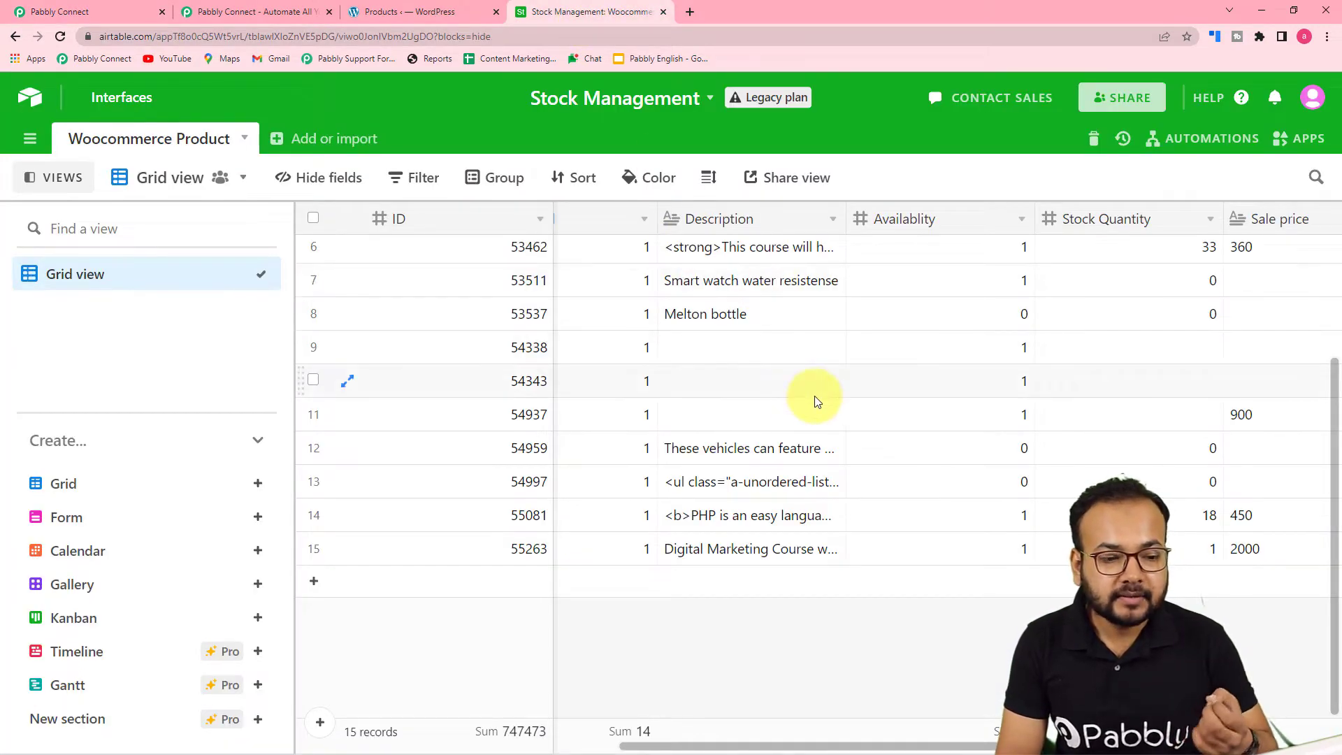
pyautogui.click(143, 10)
# Step: Set the workflow's trigger app to WooCommerce with the New Order Created event
pyautogui.click(480, 391)
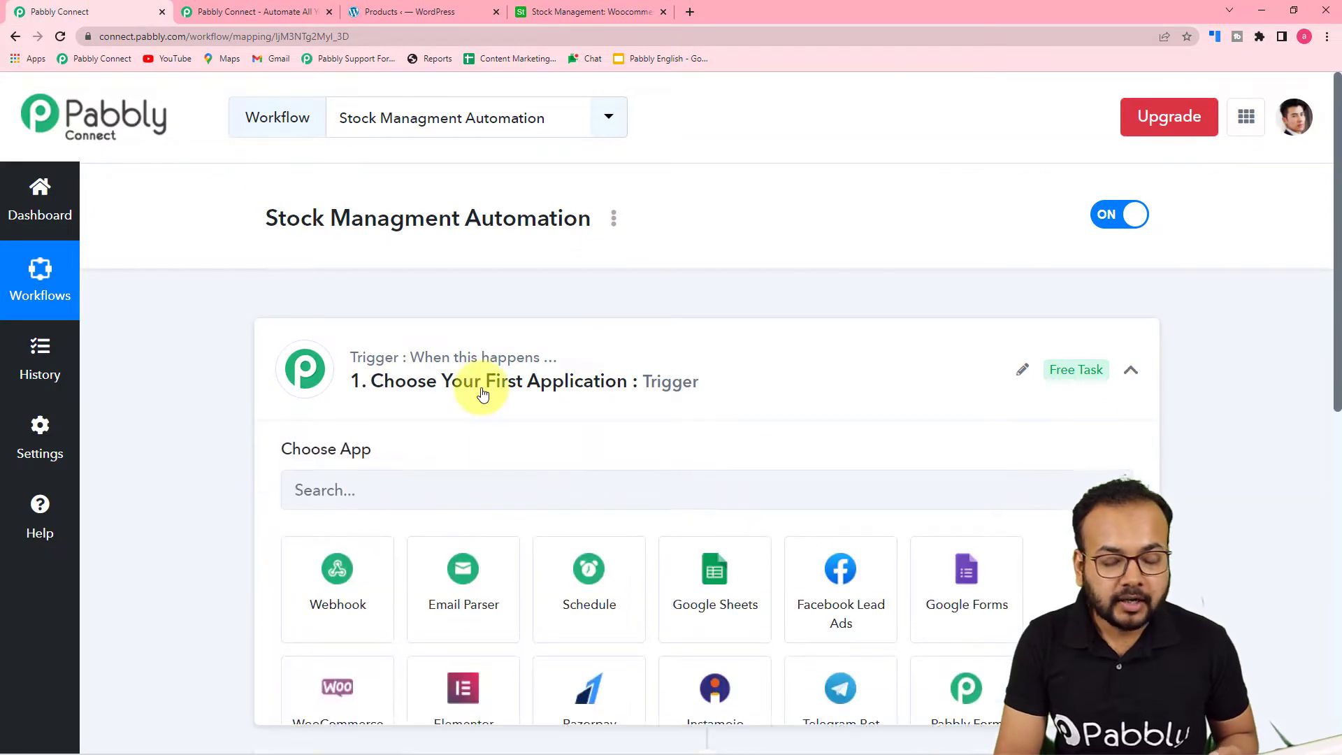
pyautogui.scroll(-2, 479, 389)
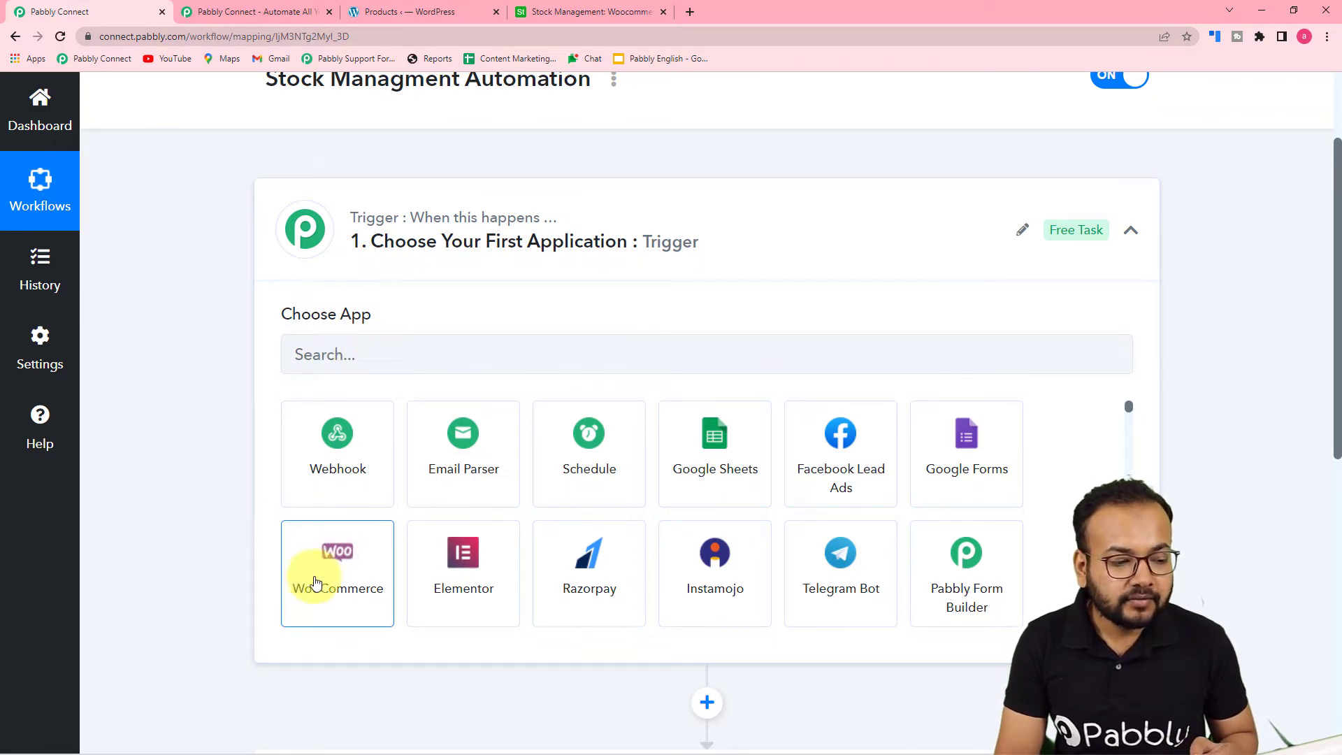
pyautogui.click(380, 356)
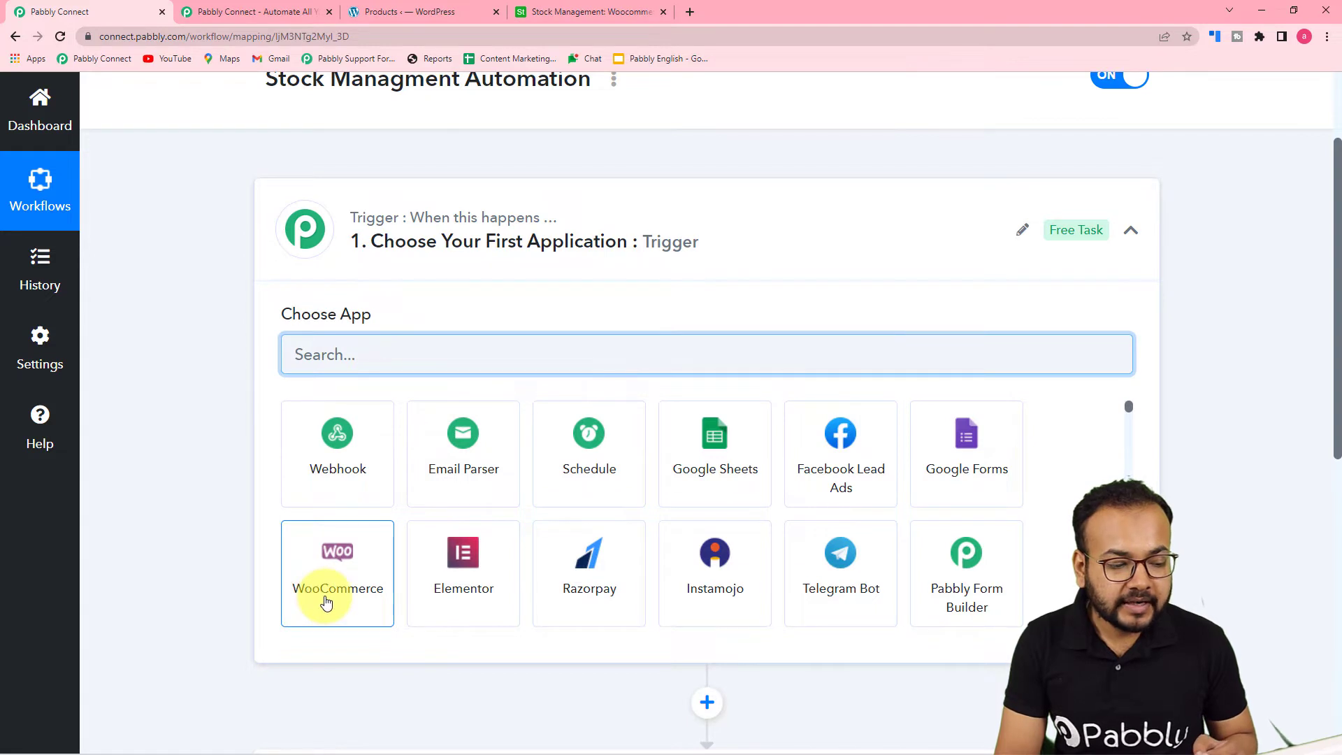
pyautogui.click(323, 598)
pyautogui.scroll(-2, 178, 564)
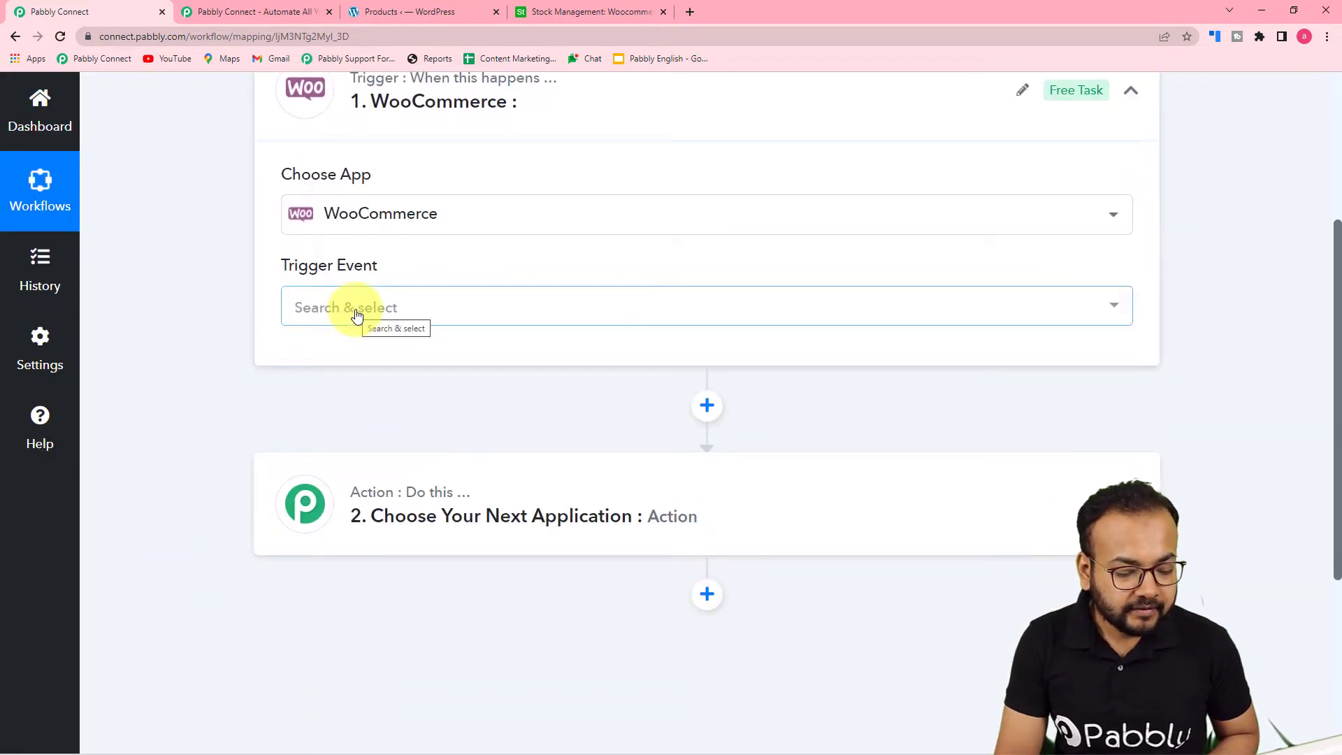
pyautogui.click(356, 315)
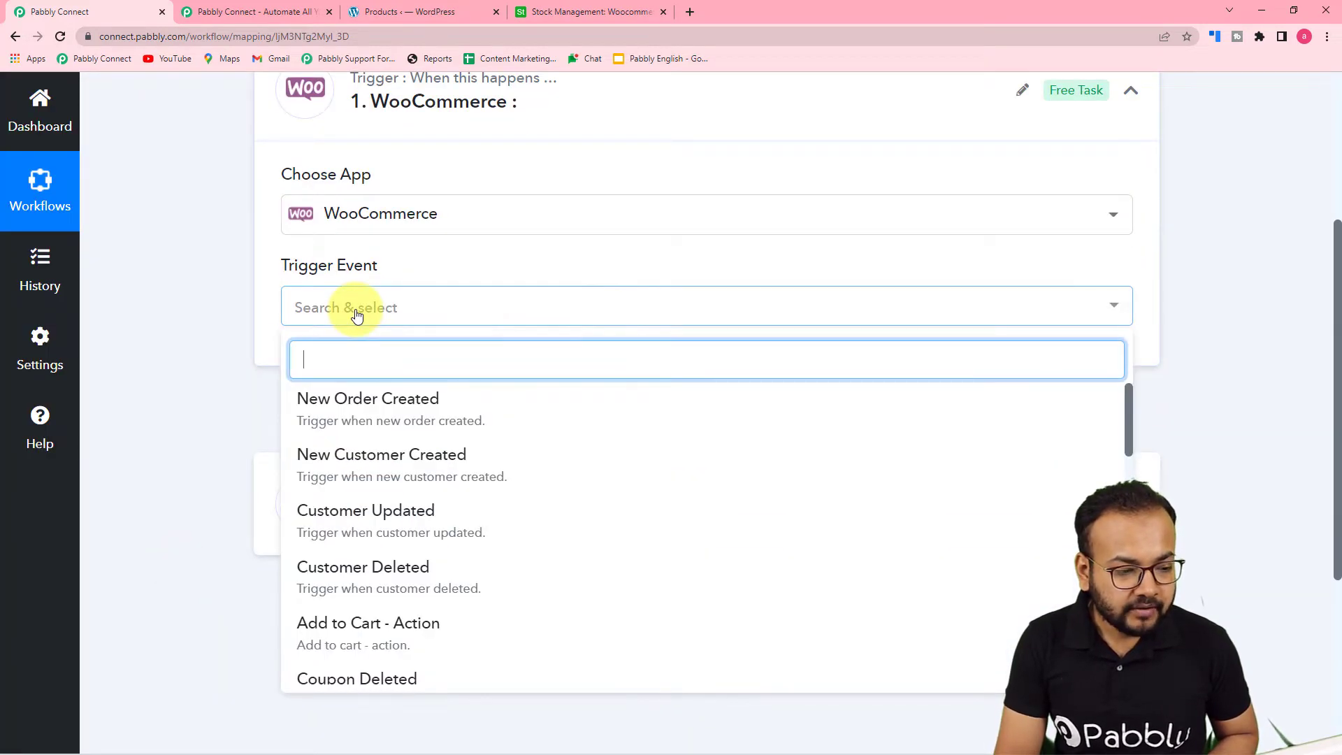
pyautogui.click(428, 426)
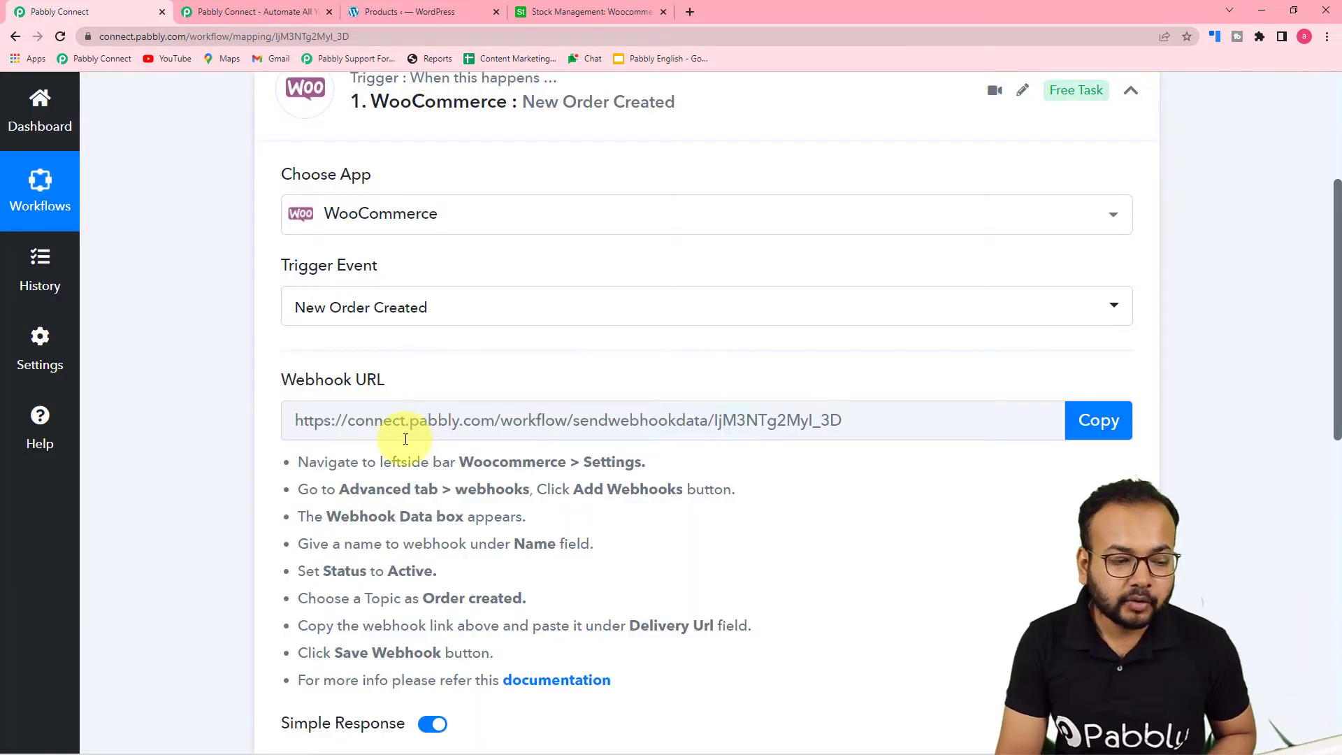
# Step: Read the webhook setup instructions of the WooCommerce trigger and copy its webhook URL
pyautogui.scroll(-2, 405, 438)
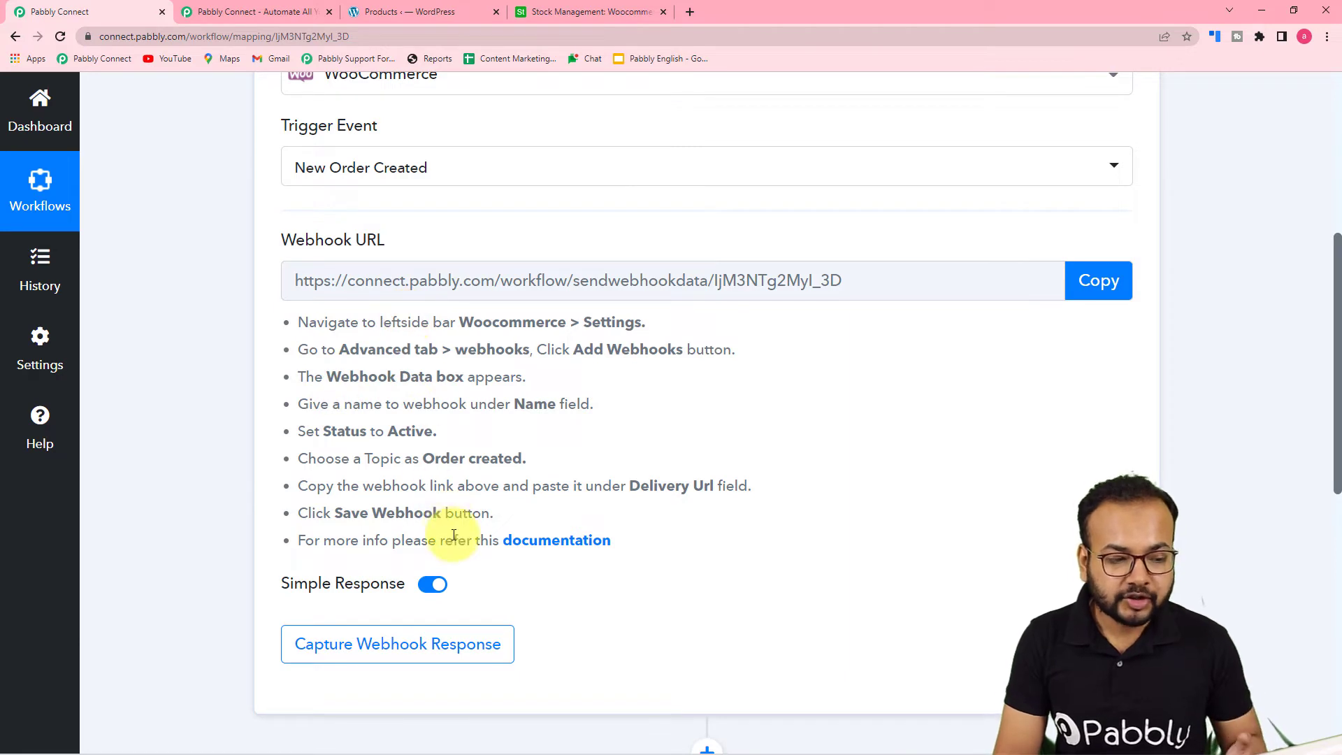
pyautogui.scroll(-1, 458, 535)
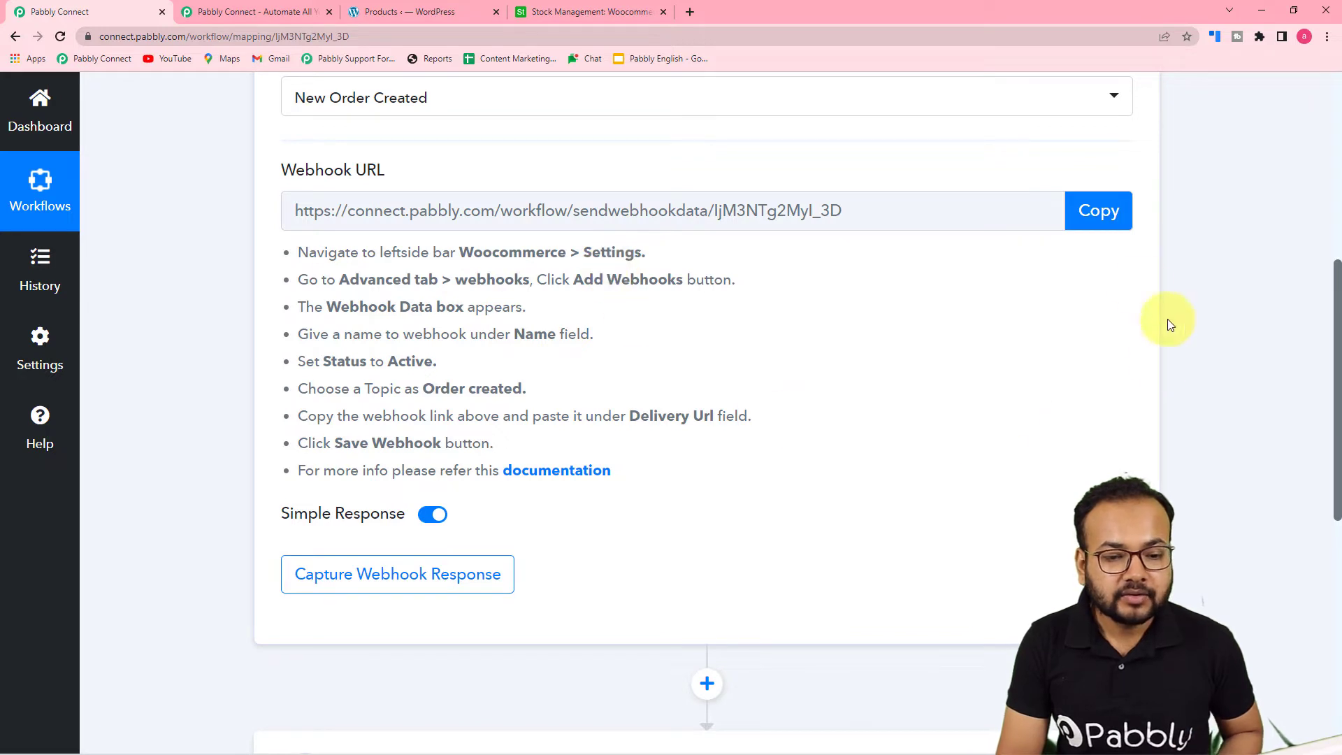
pyautogui.click(1118, 212)
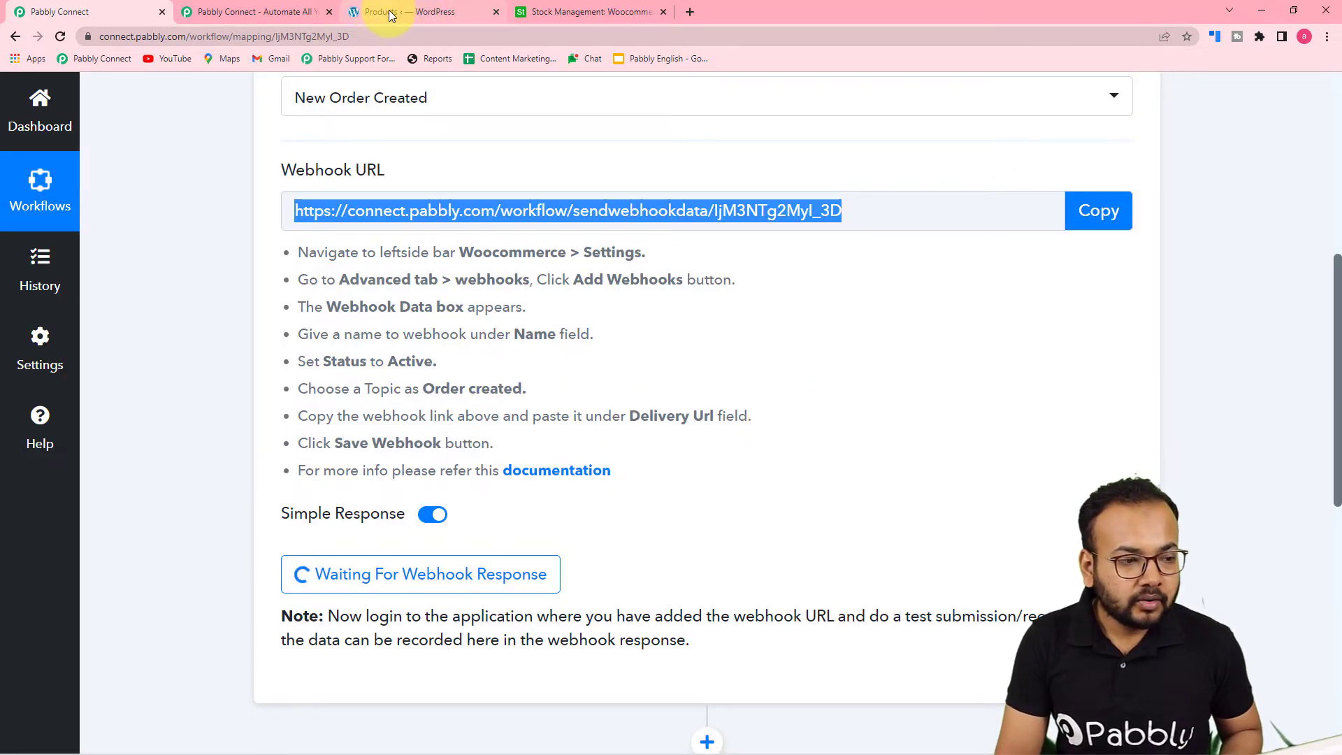
# Step: Switch to the WordPress admin and open the WooCommerce settings
pyautogui.click(390, 15)
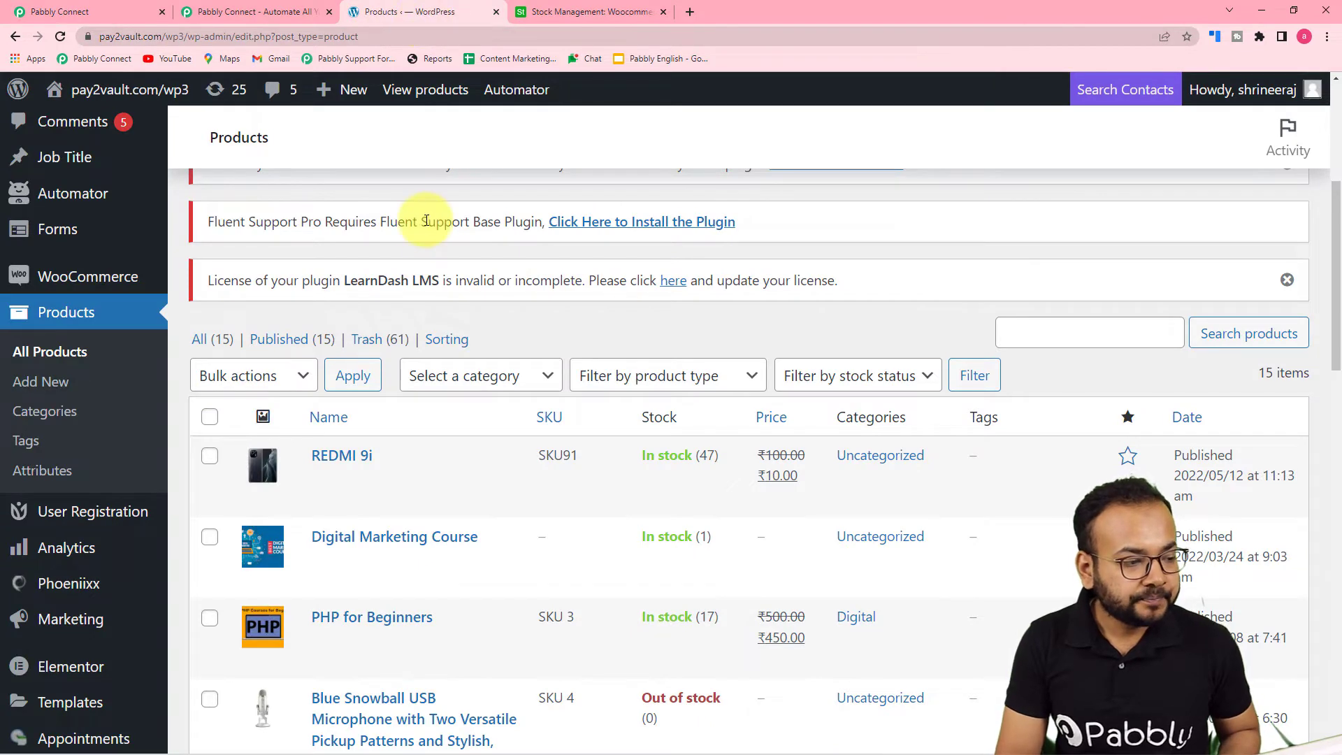
pyautogui.moveTo(150, 280)
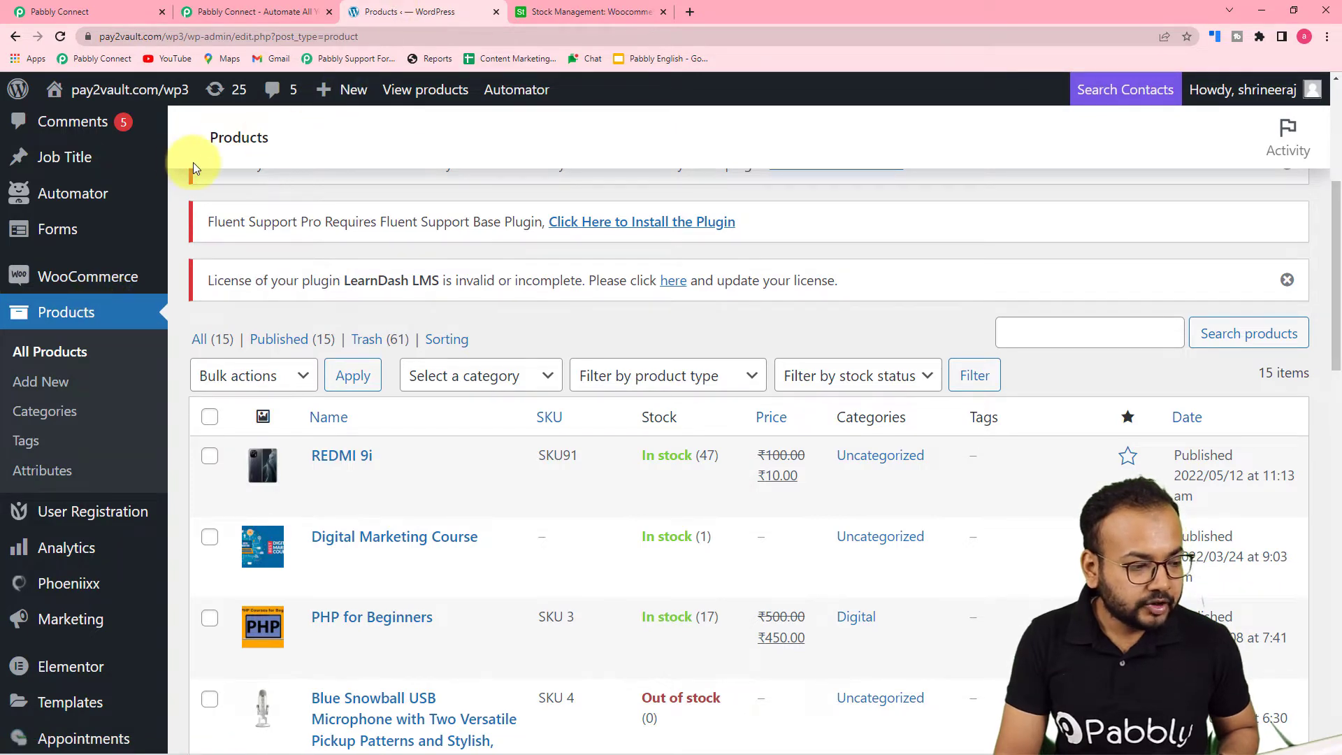
pyautogui.click(42, 279)
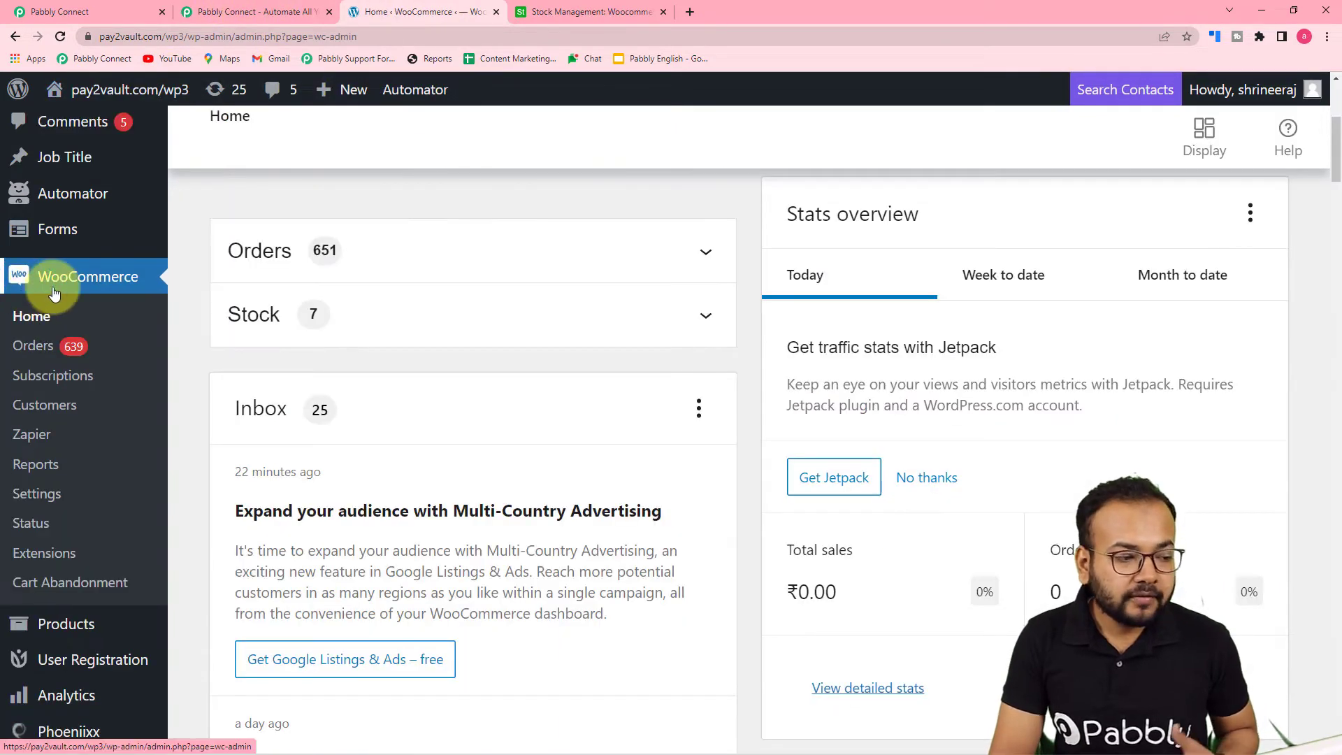
pyautogui.click(52, 499)
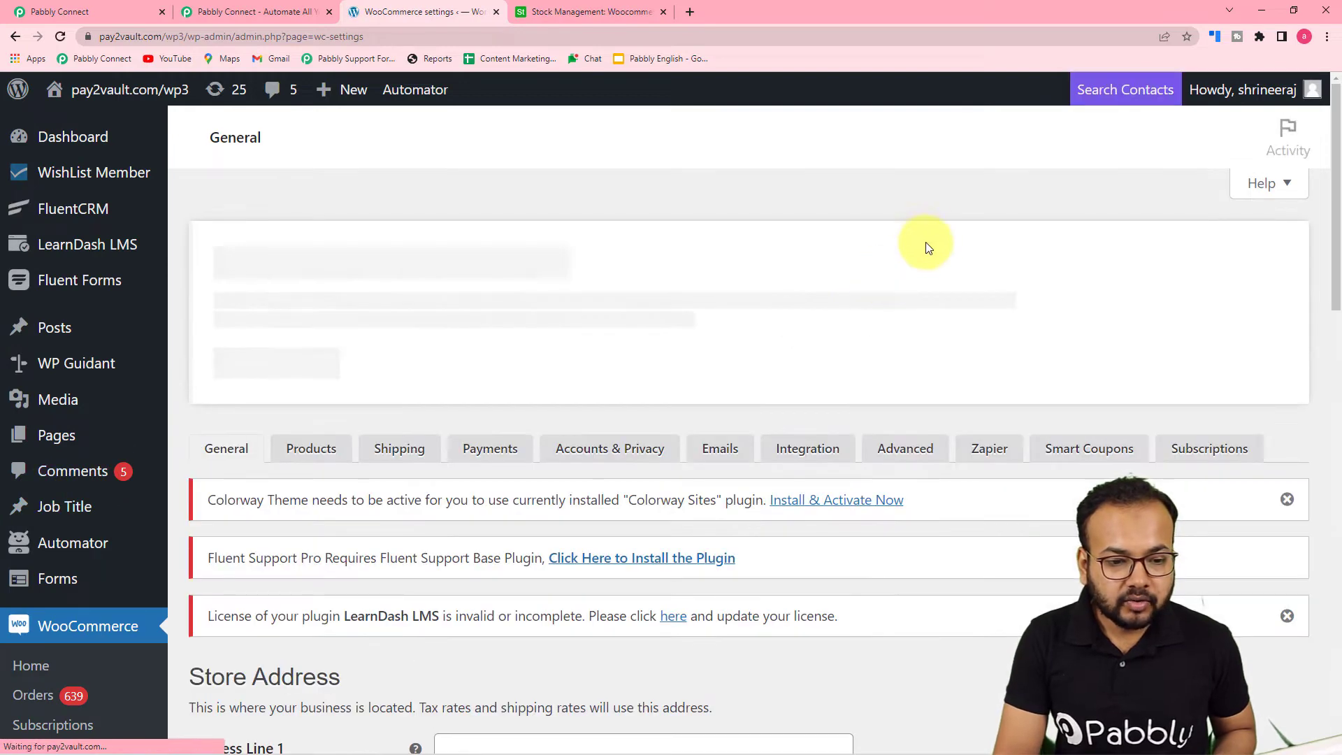
# Step: Open the Webhooks section of the advanced WooCommerce settings
pyautogui.scroll(-3, 907, 381)
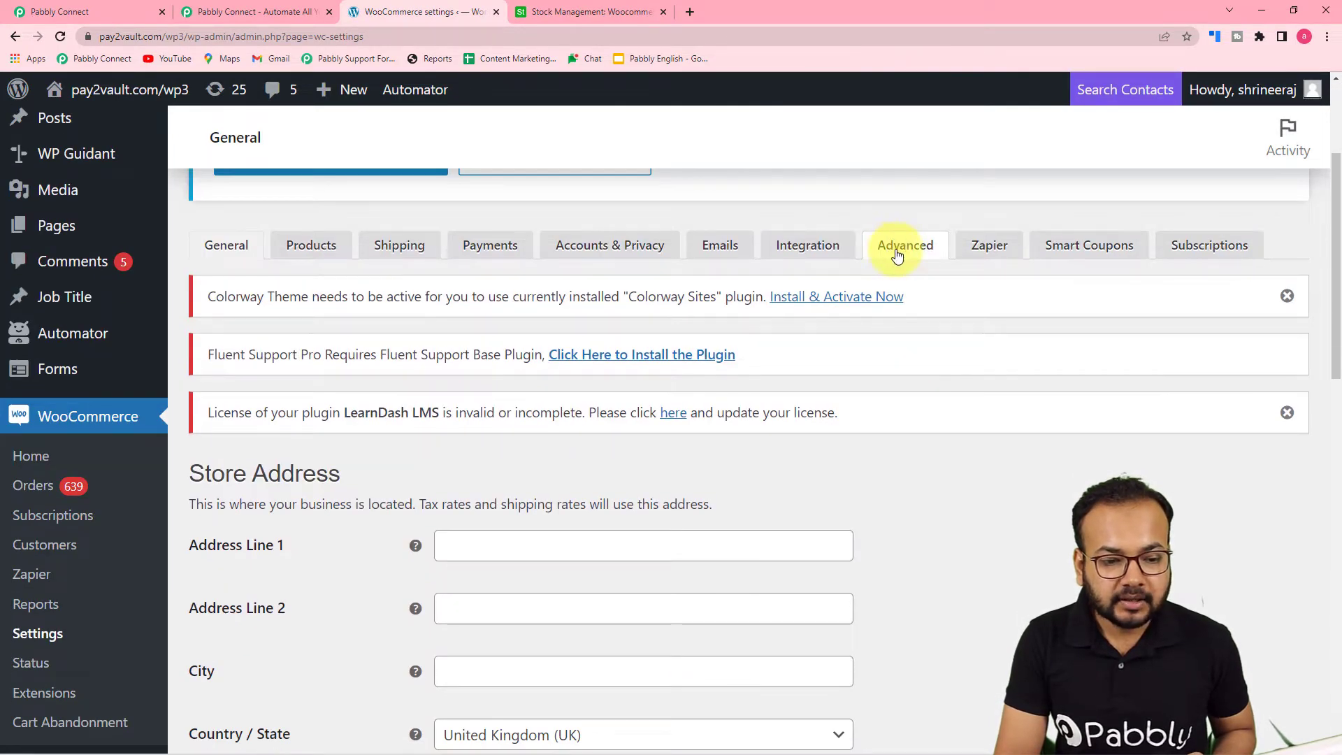
pyautogui.click(898, 255)
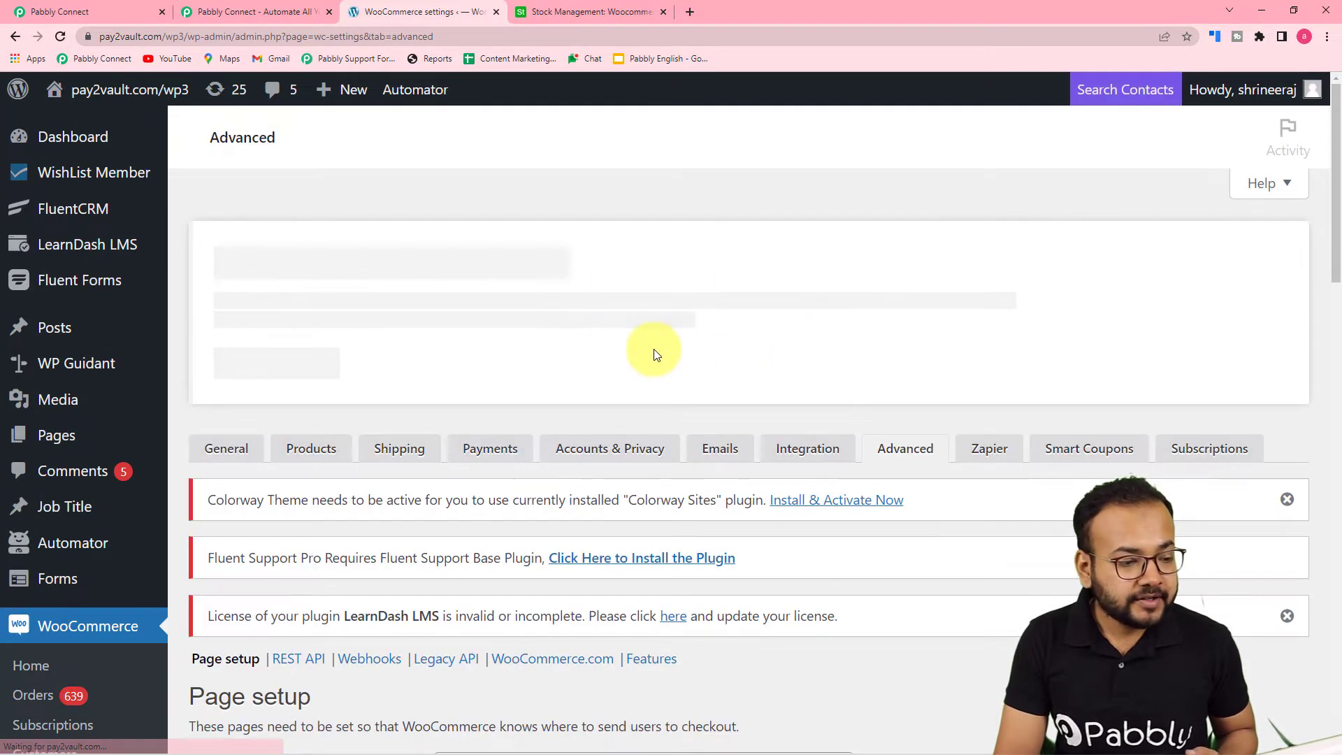
pyautogui.scroll(-2, 413, 466)
pyautogui.scroll(-4, 413, 466)
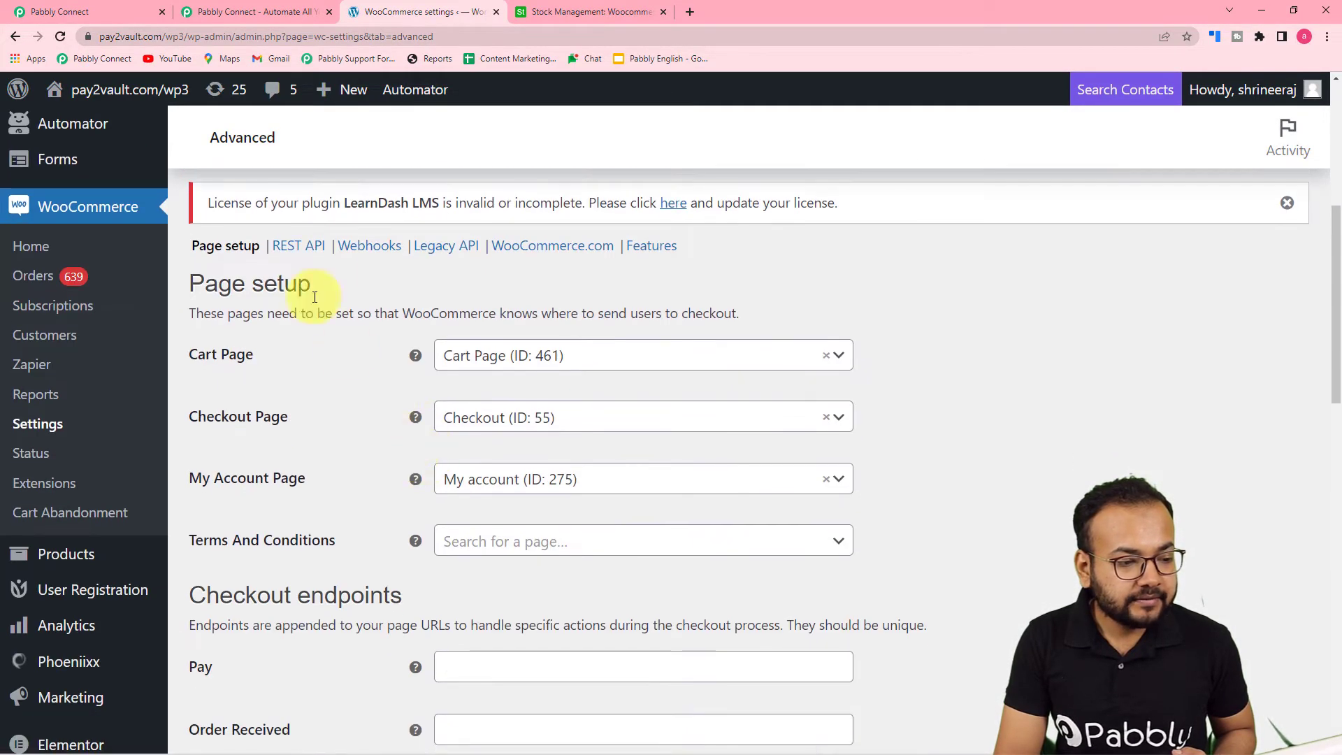
pyautogui.click(370, 246)
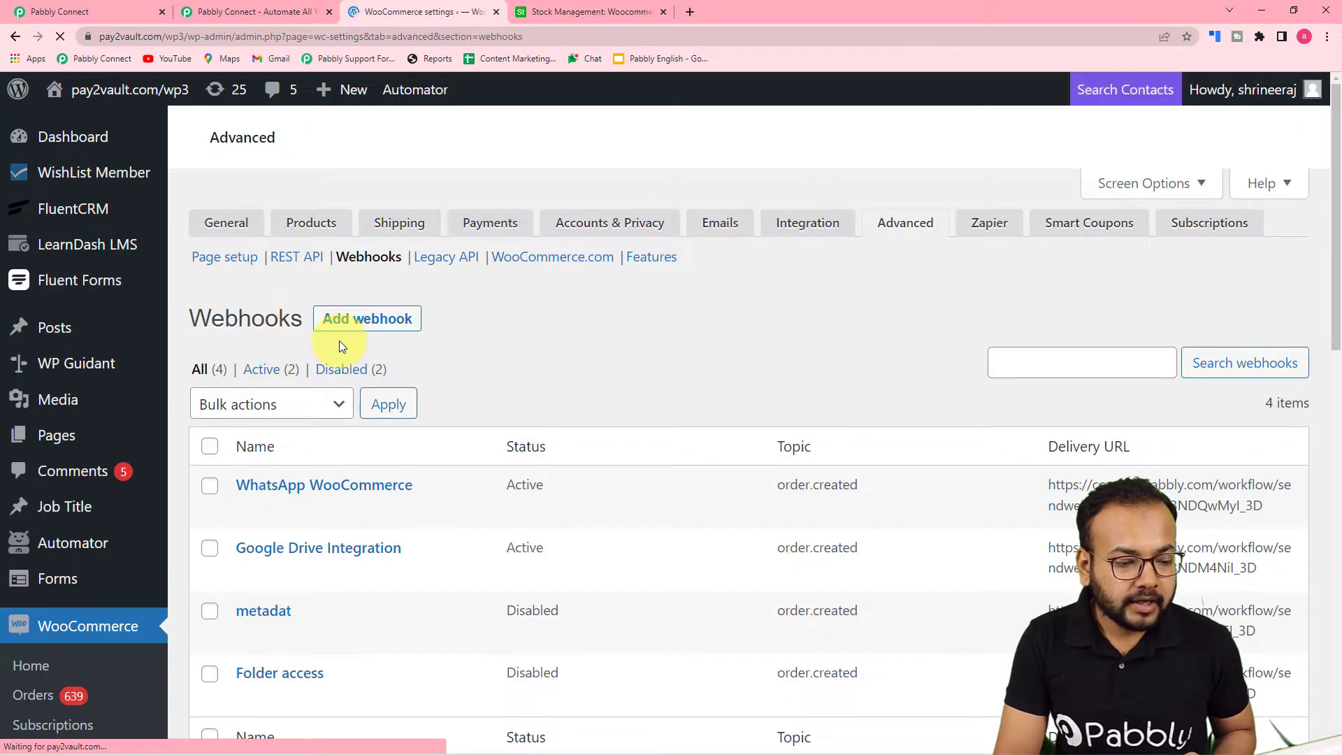
# Step: Add a new webhook and name it "Stock Keeping"
pyautogui.scroll(-3, 454, 465)
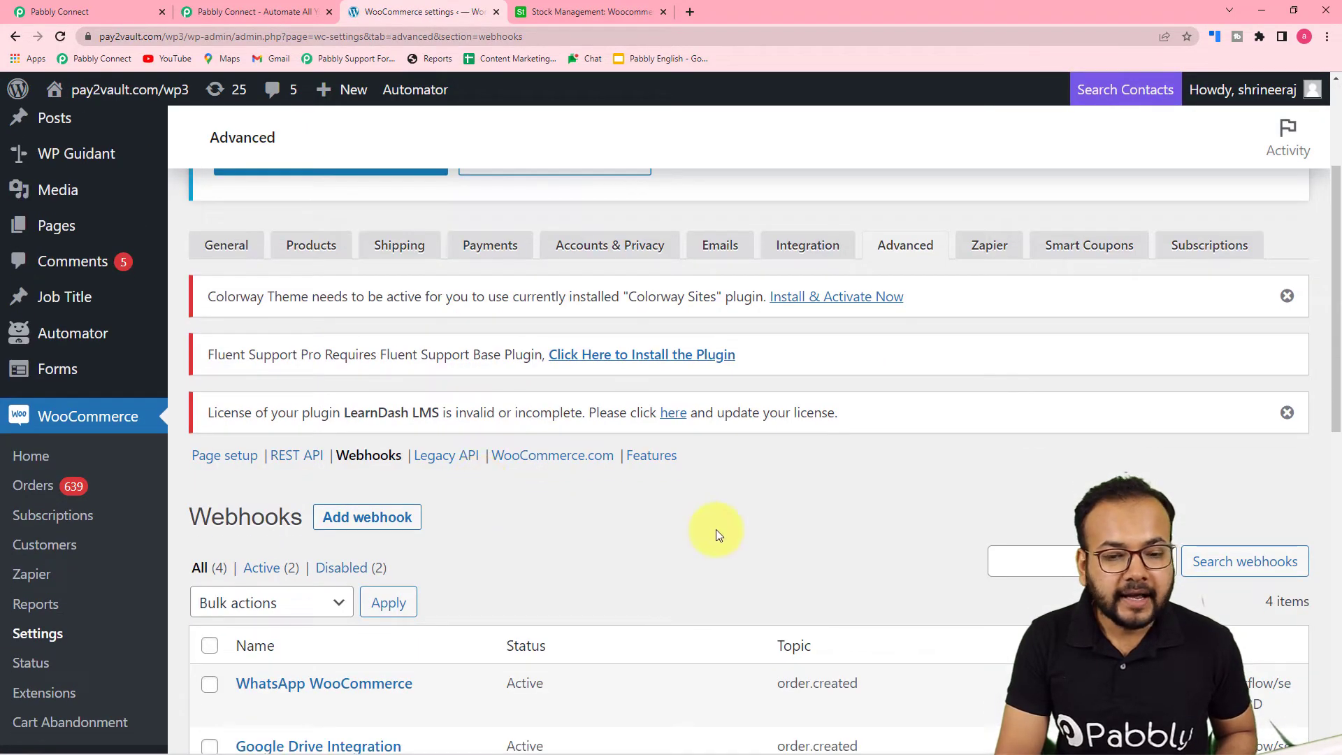
pyautogui.scroll(3, 552, 523)
pyautogui.scroll(-3, 552, 523)
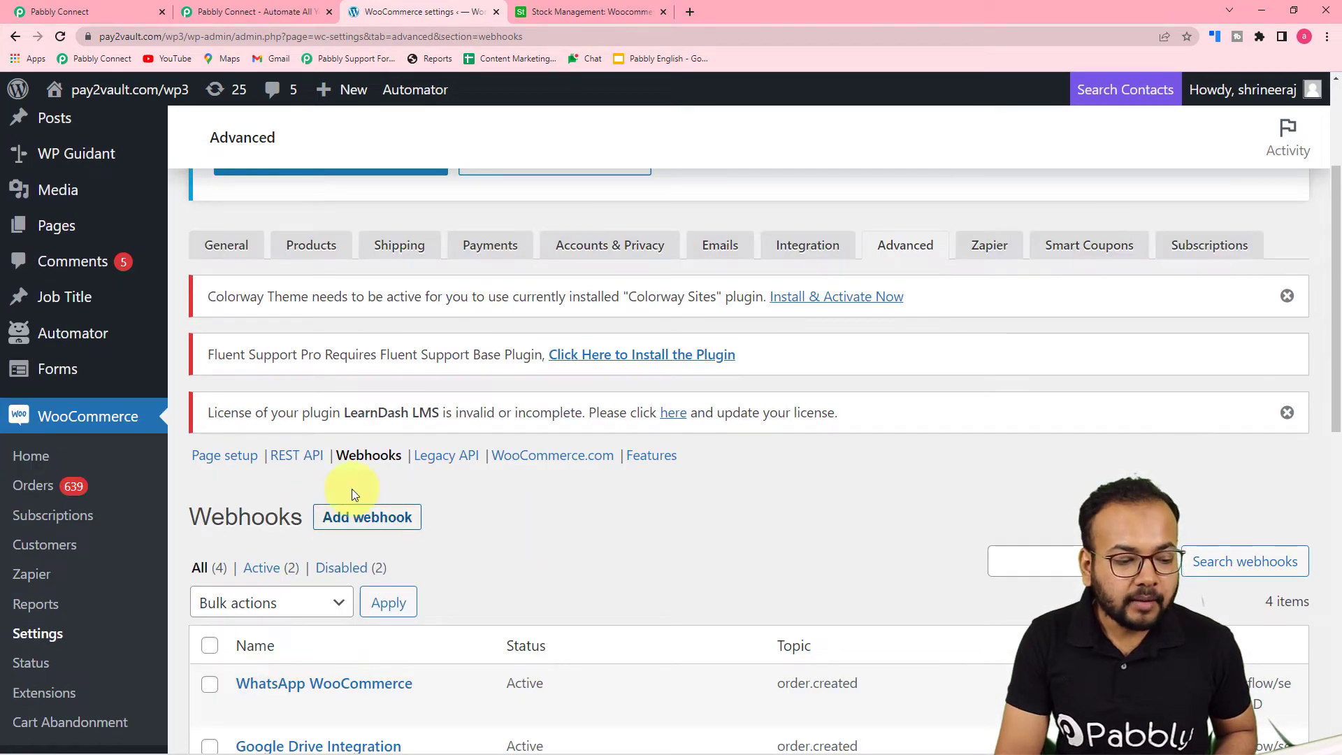
pyautogui.click(380, 518)
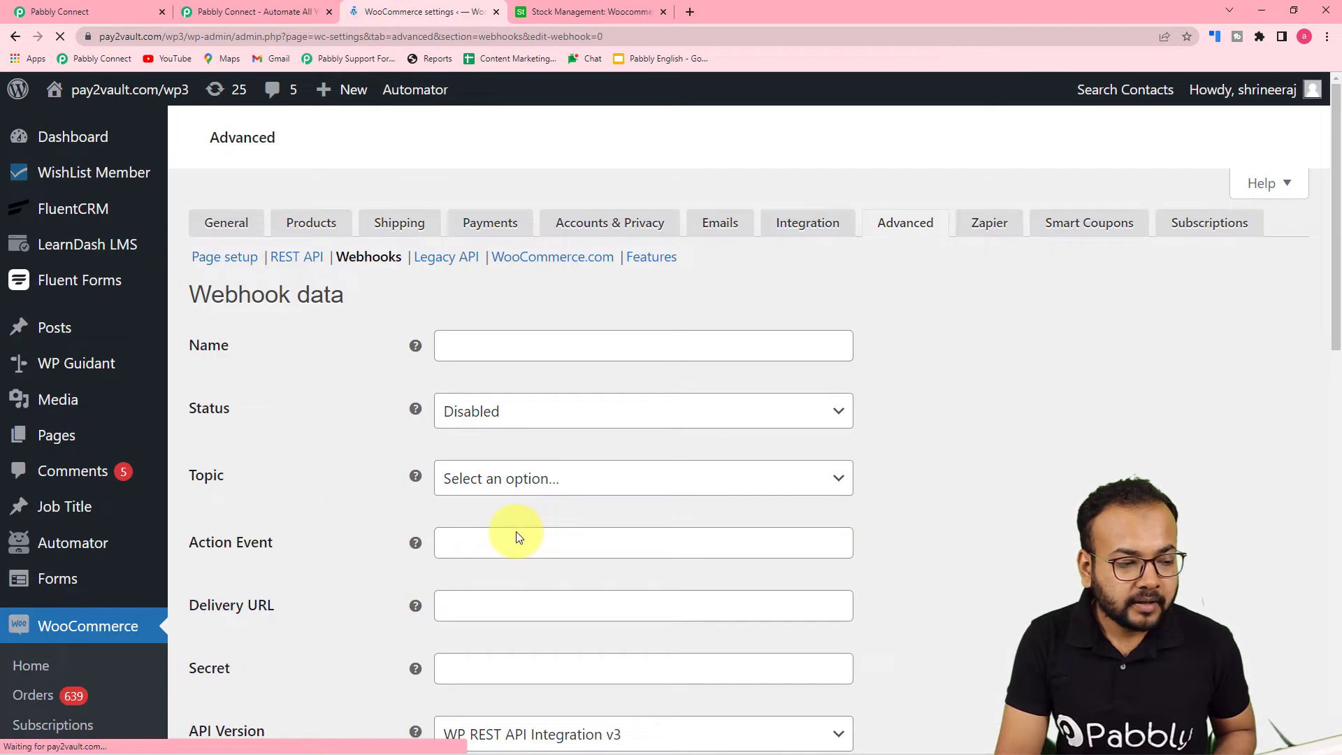
pyautogui.click(523, 346)
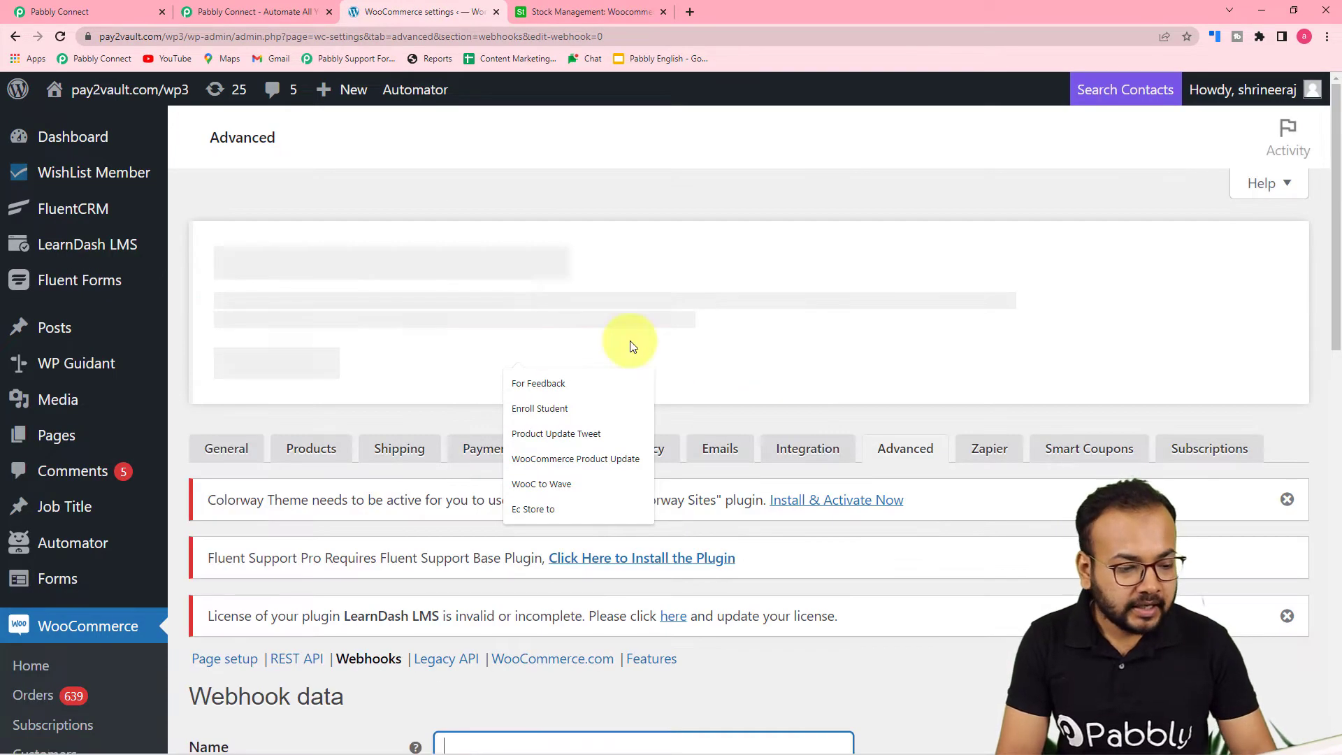
pyautogui.scroll(-5, 555, 339)
pyautogui.write('Stock Keeping')
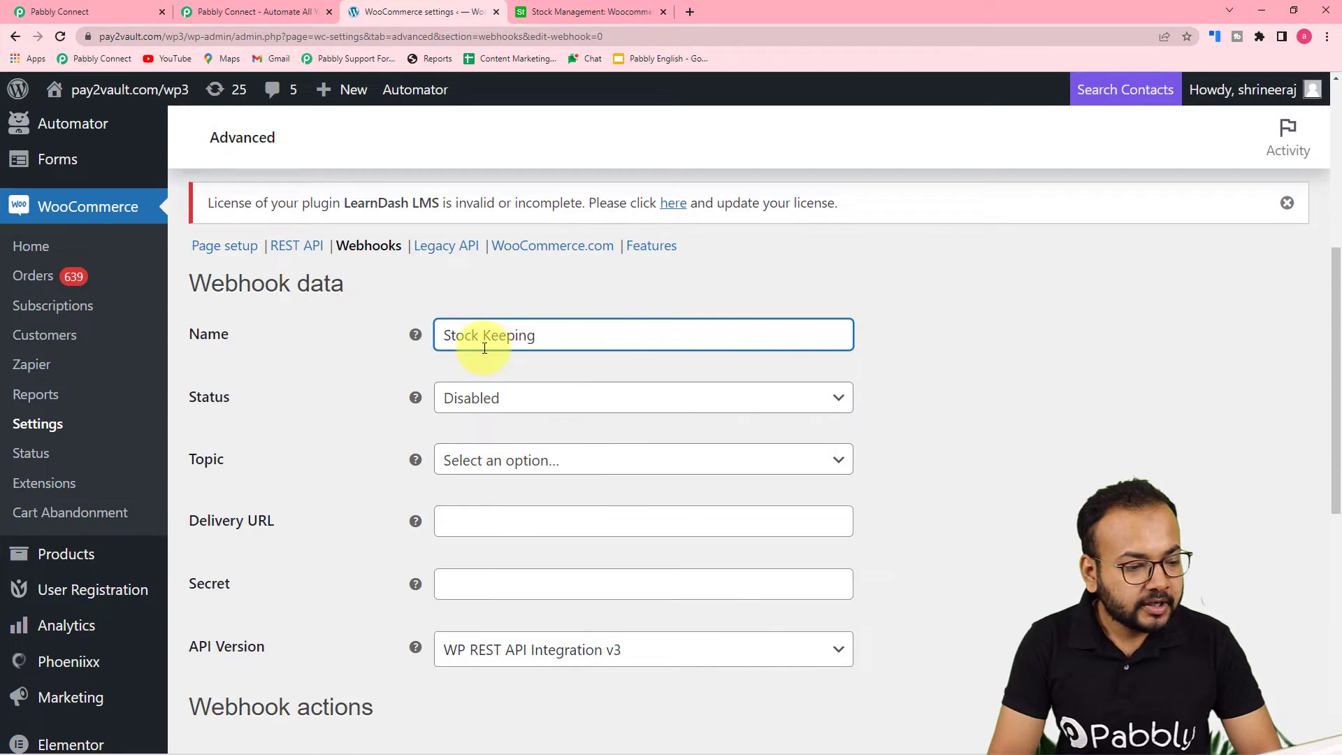
# Step: Set the webhook's status to Active and its topic to Order created, as the Pabbly Connect instructions specify
pyautogui.scroll(-2, 419, 346)
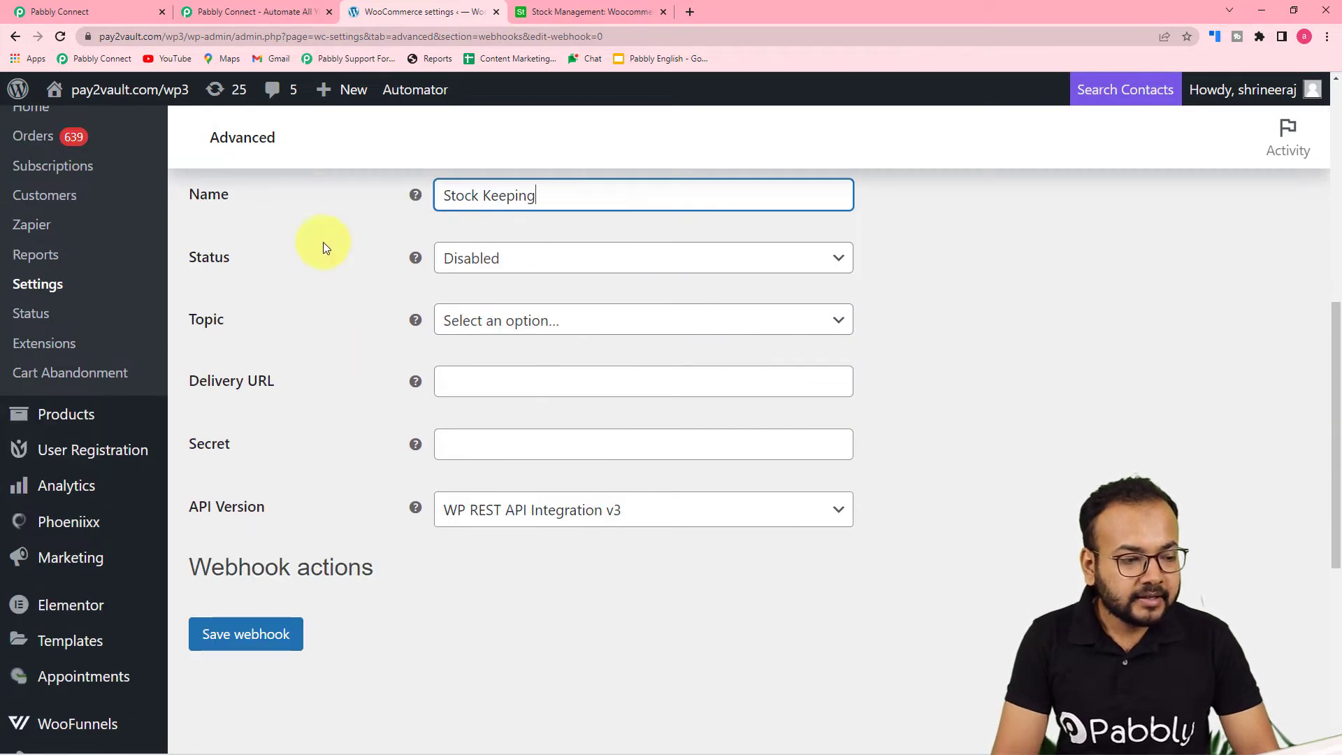
pyautogui.click(501, 269)
pyautogui.click(463, 290)
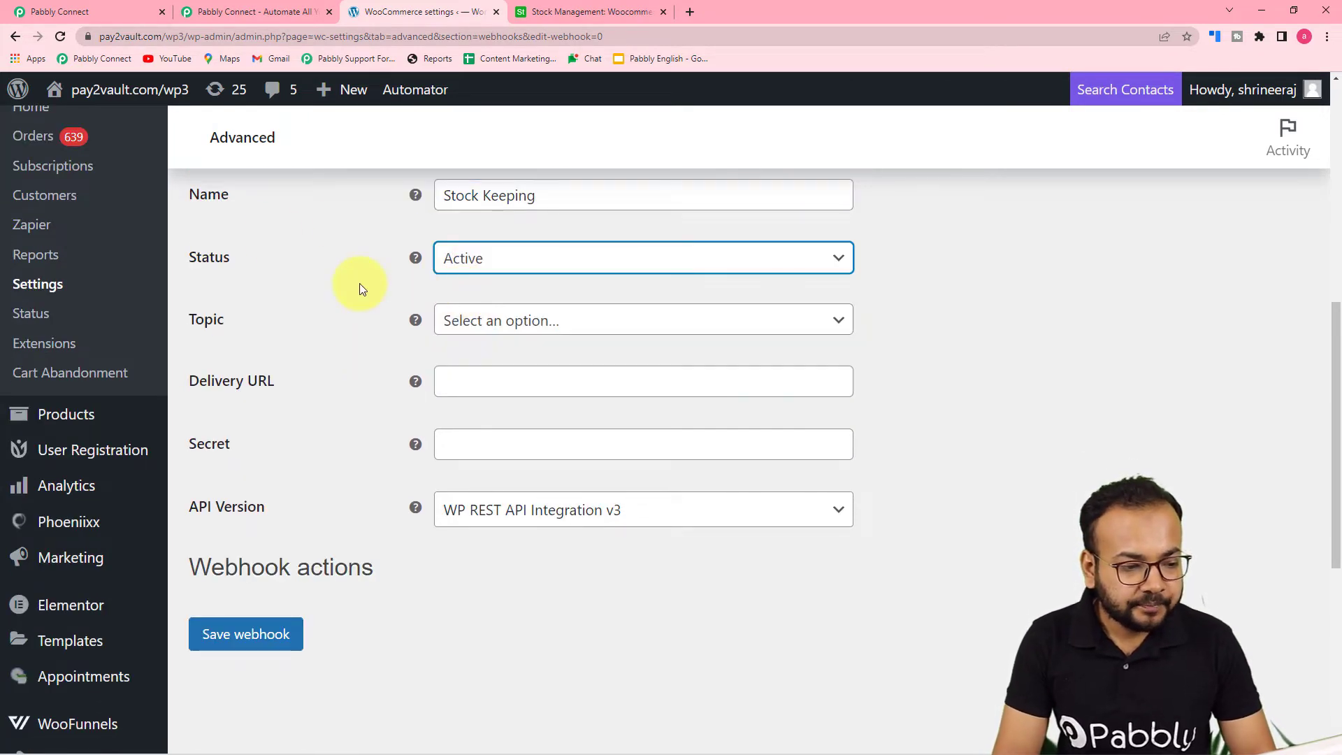
pyautogui.click(526, 321)
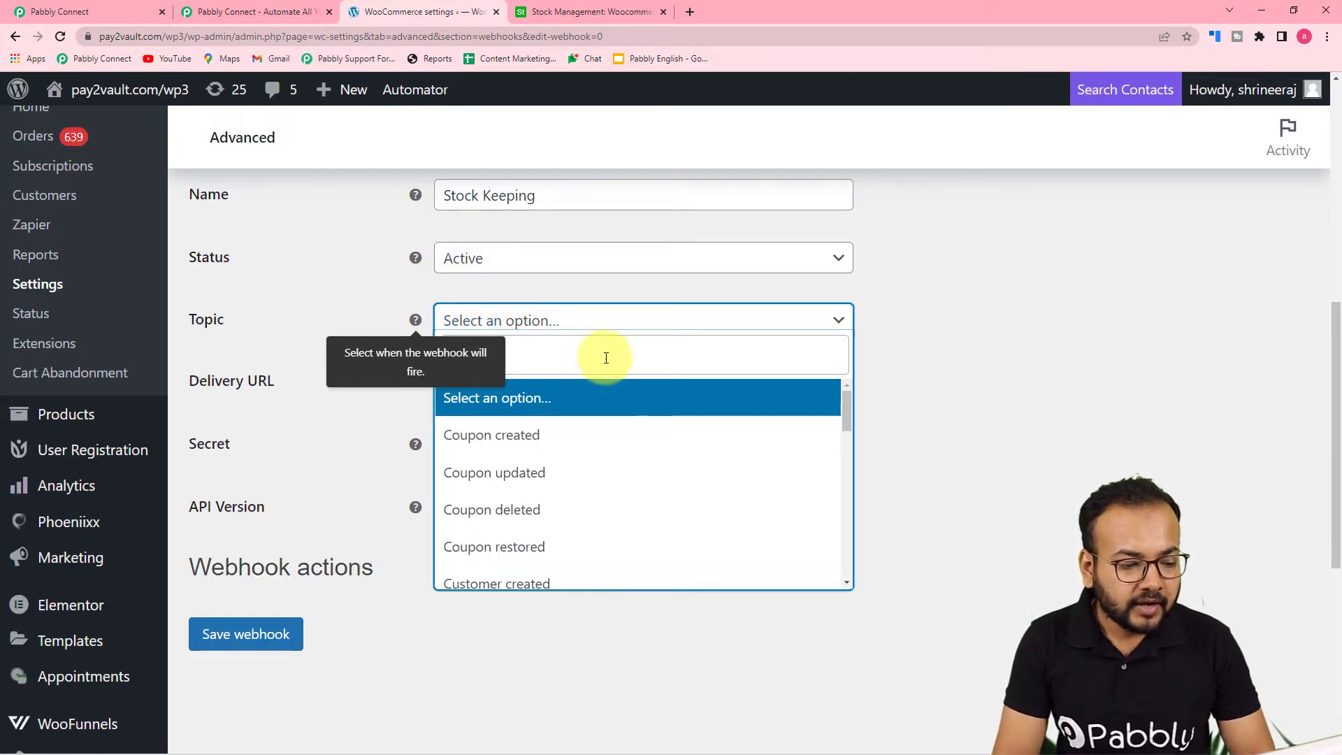
pyautogui.click(77, 5)
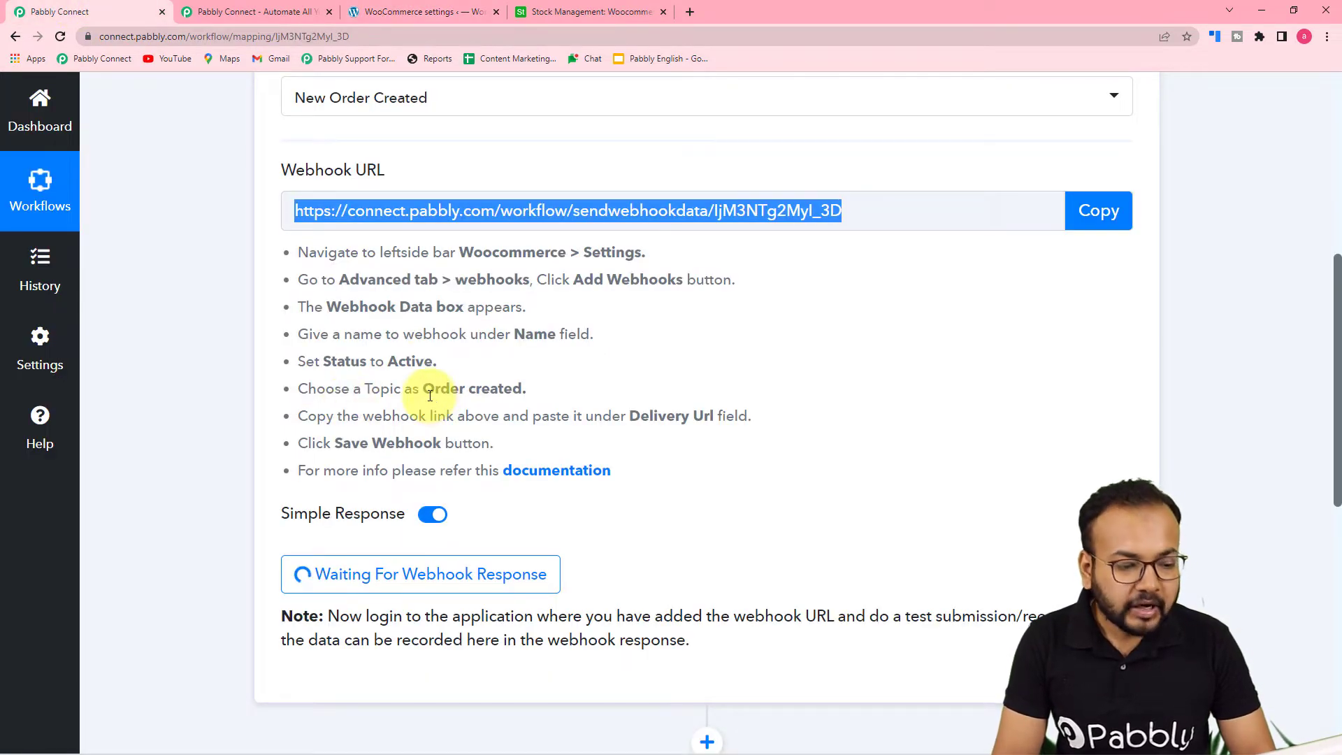
pyautogui.click(418, 10)
pyautogui.scroll(-2, 517, 444)
pyautogui.scroll(-2, 542, 453)
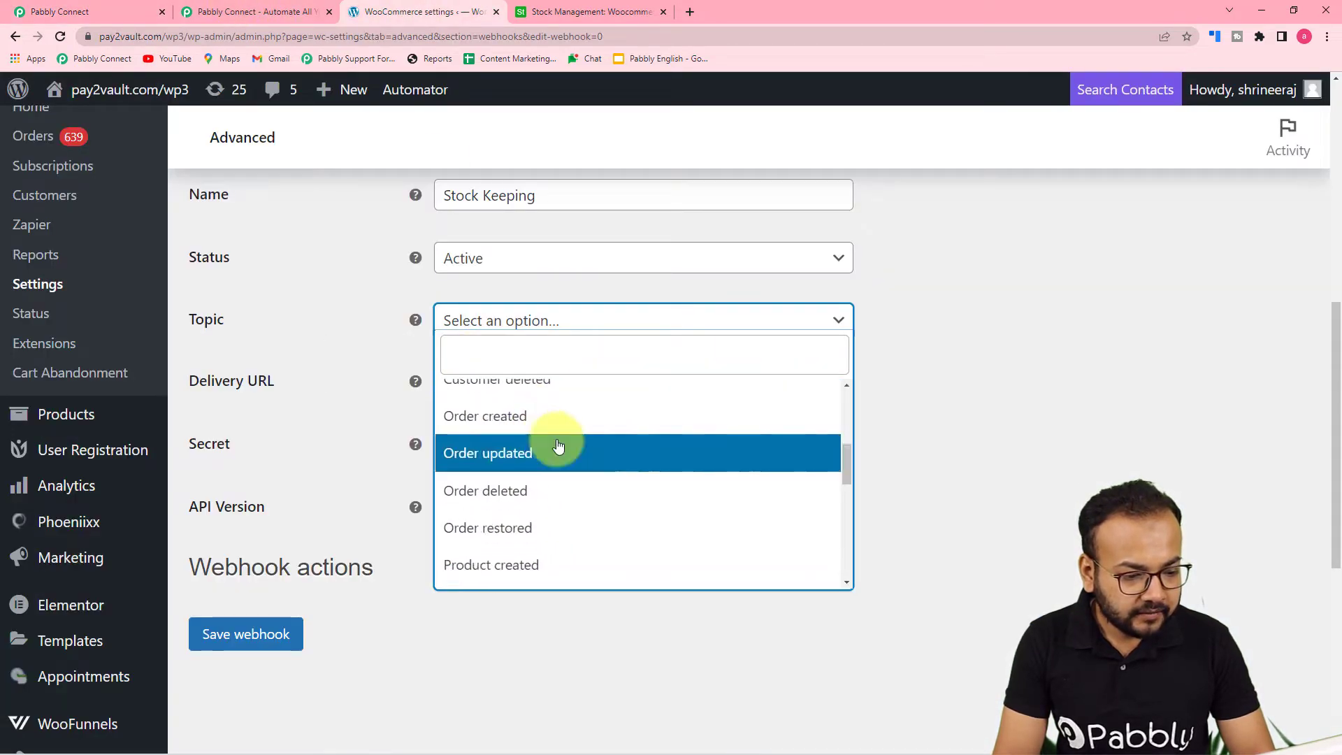
pyautogui.click(461, 417)
# Step: Copy the trigger's webhook URL from Pabbly Connect into the WooCommerce webhook's Delivery URL and save the webhook
pyautogui.click(436, 384)
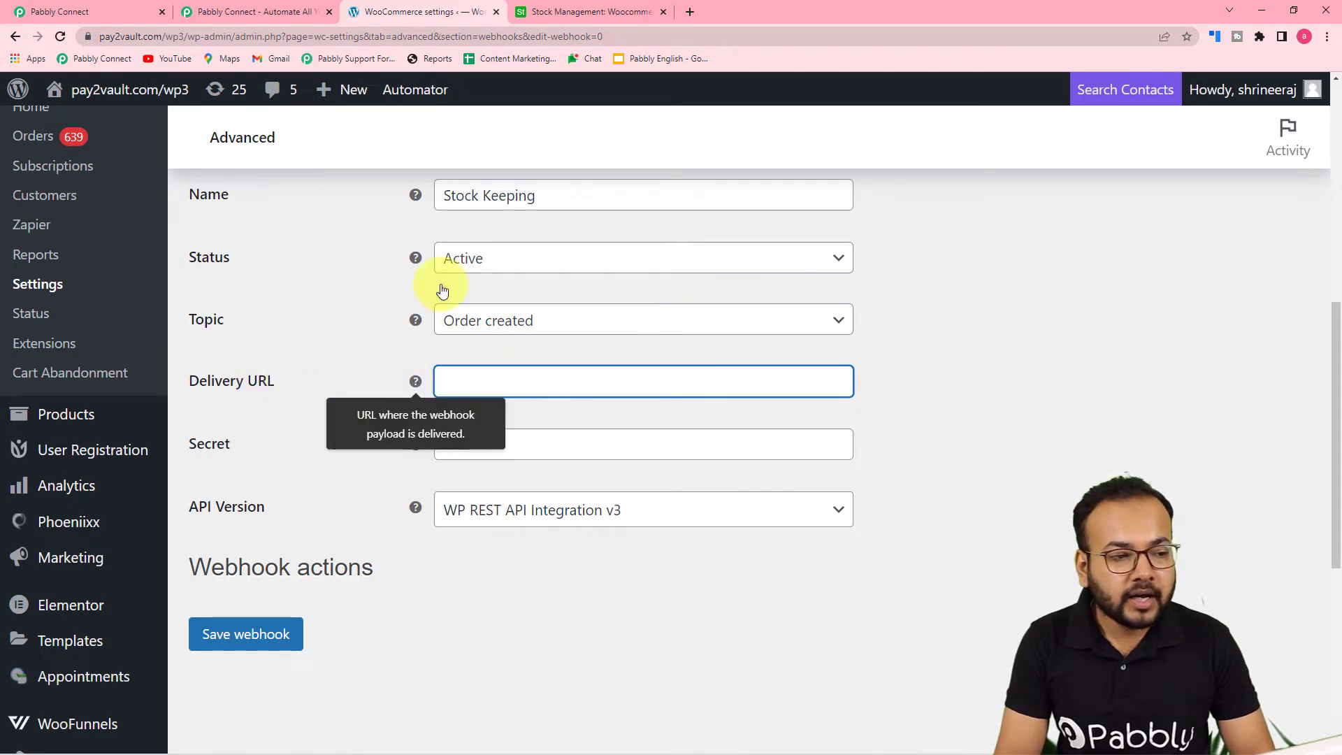
pyautogui.click(108, 7)
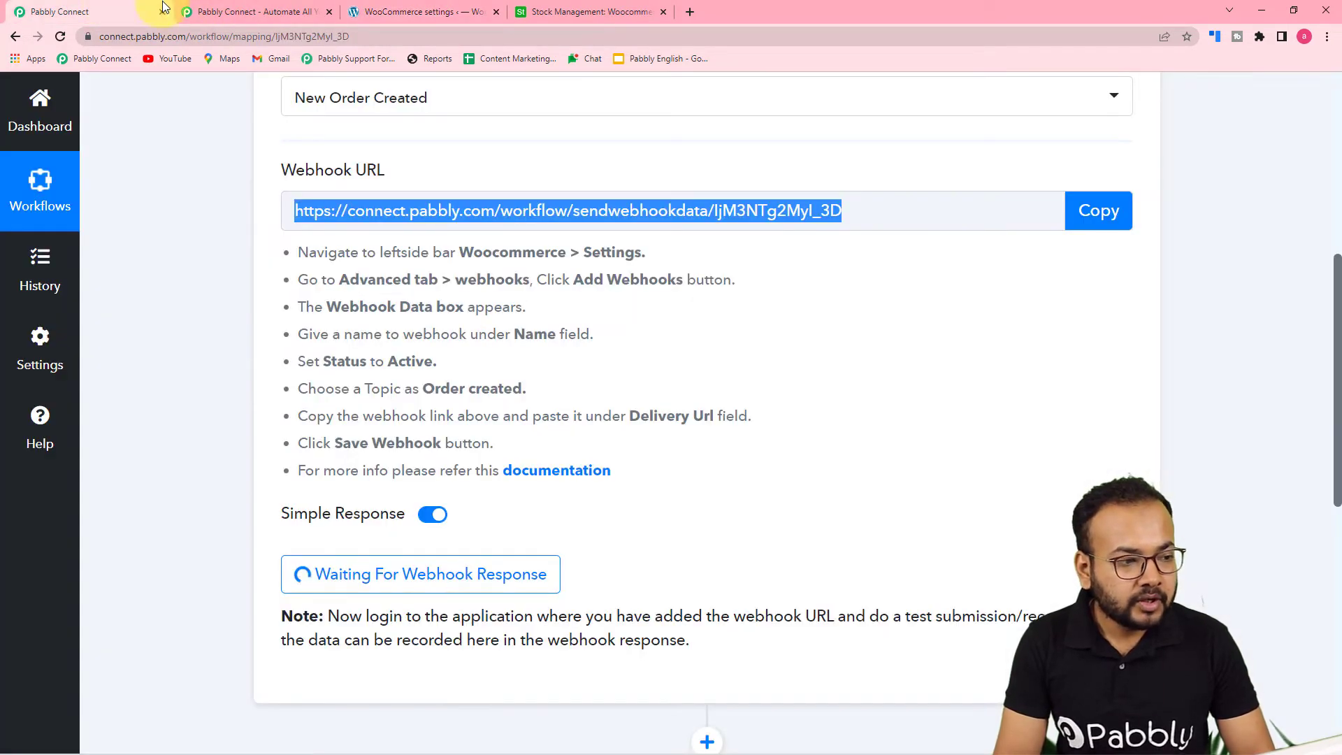
pyautogui.click(1099, 212)
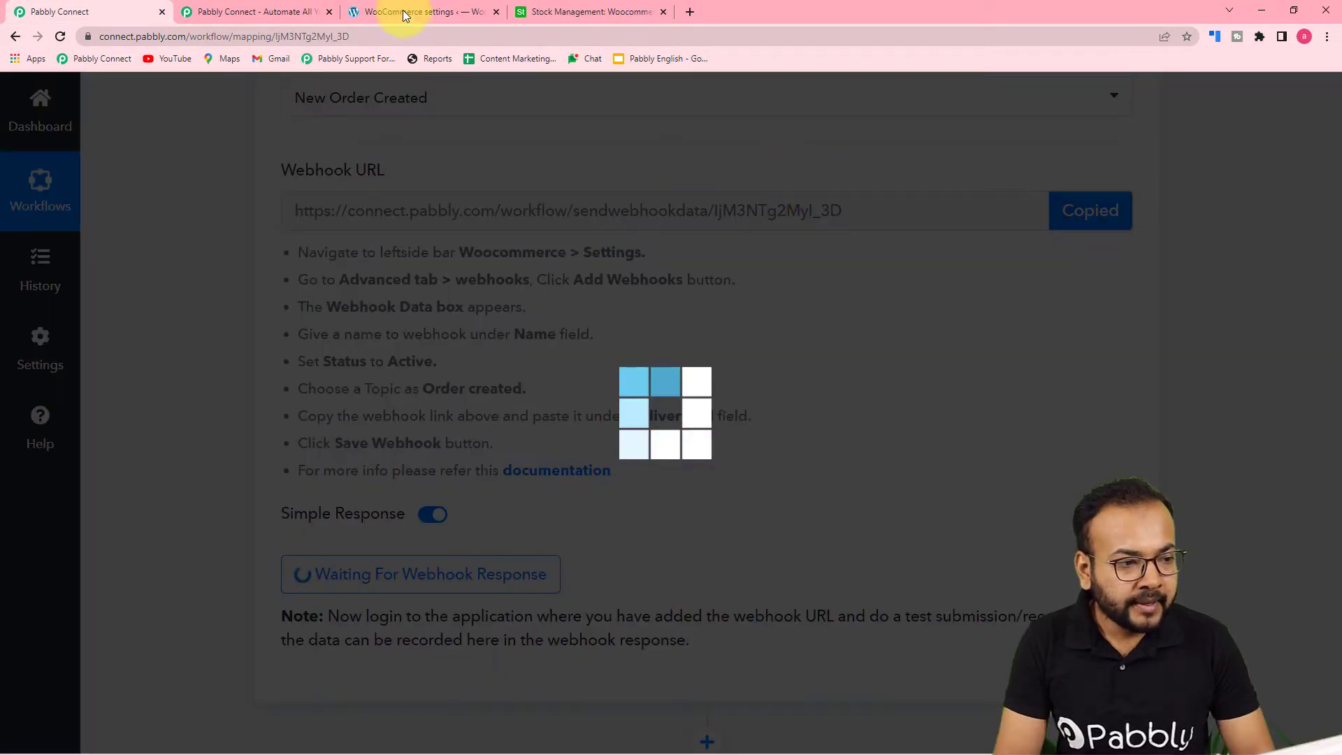
pyautogui.click(391, 12)
pyautogui.click(464, 383)
pyautogui.rightClick(464, 383)
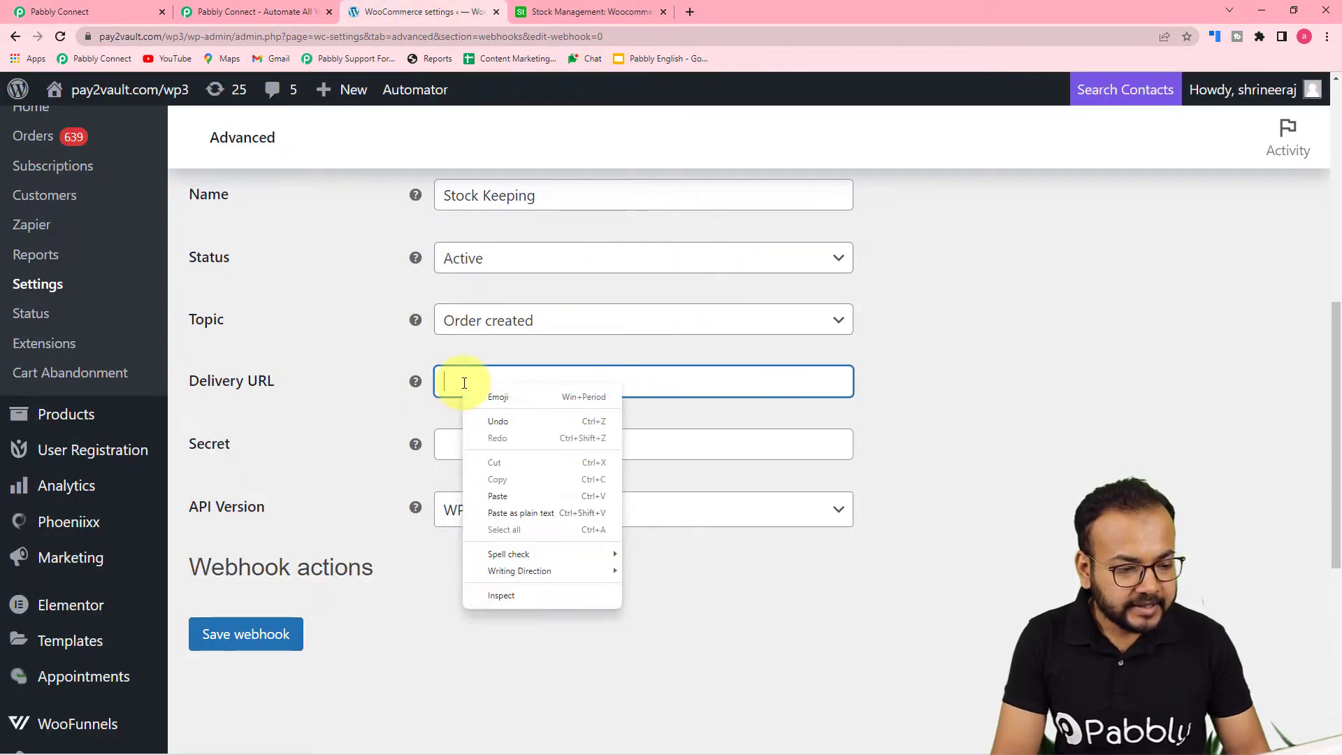
pyautogui.click(507, 501)
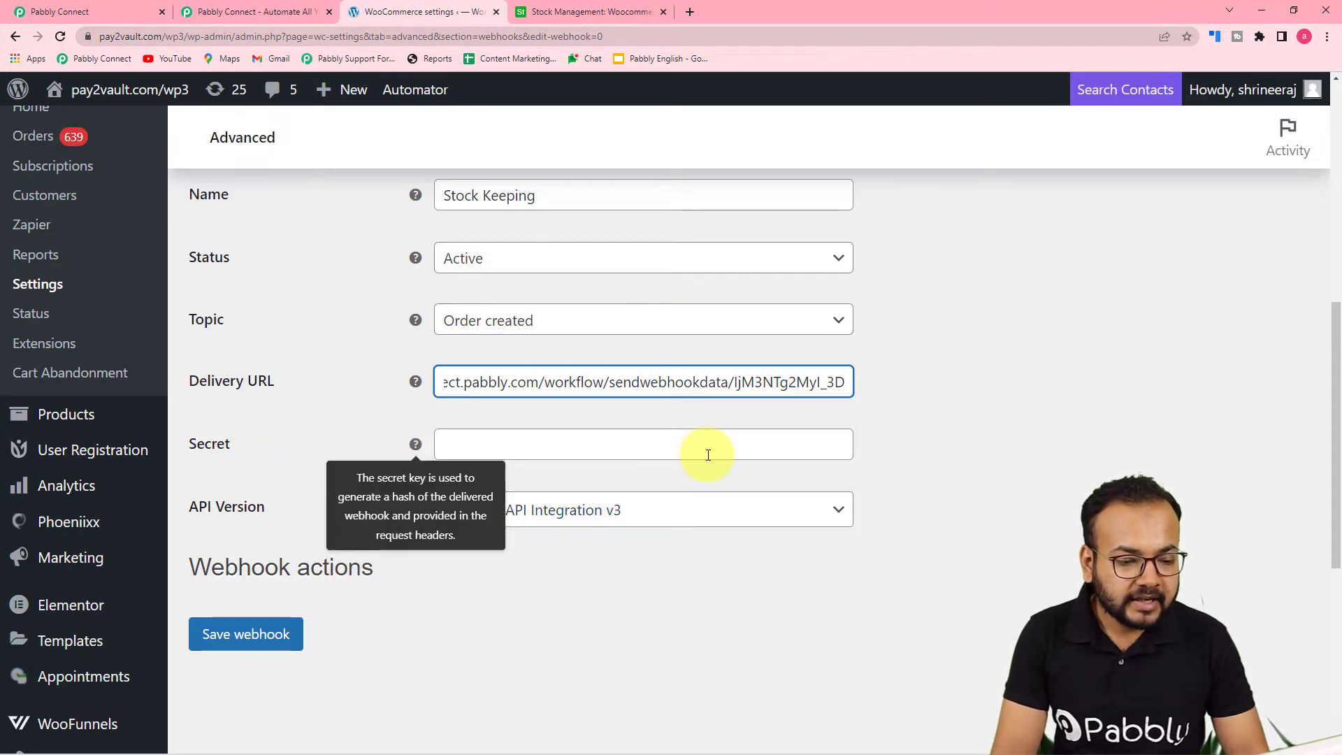
pyautogui.scroll(-2, 664, 458)
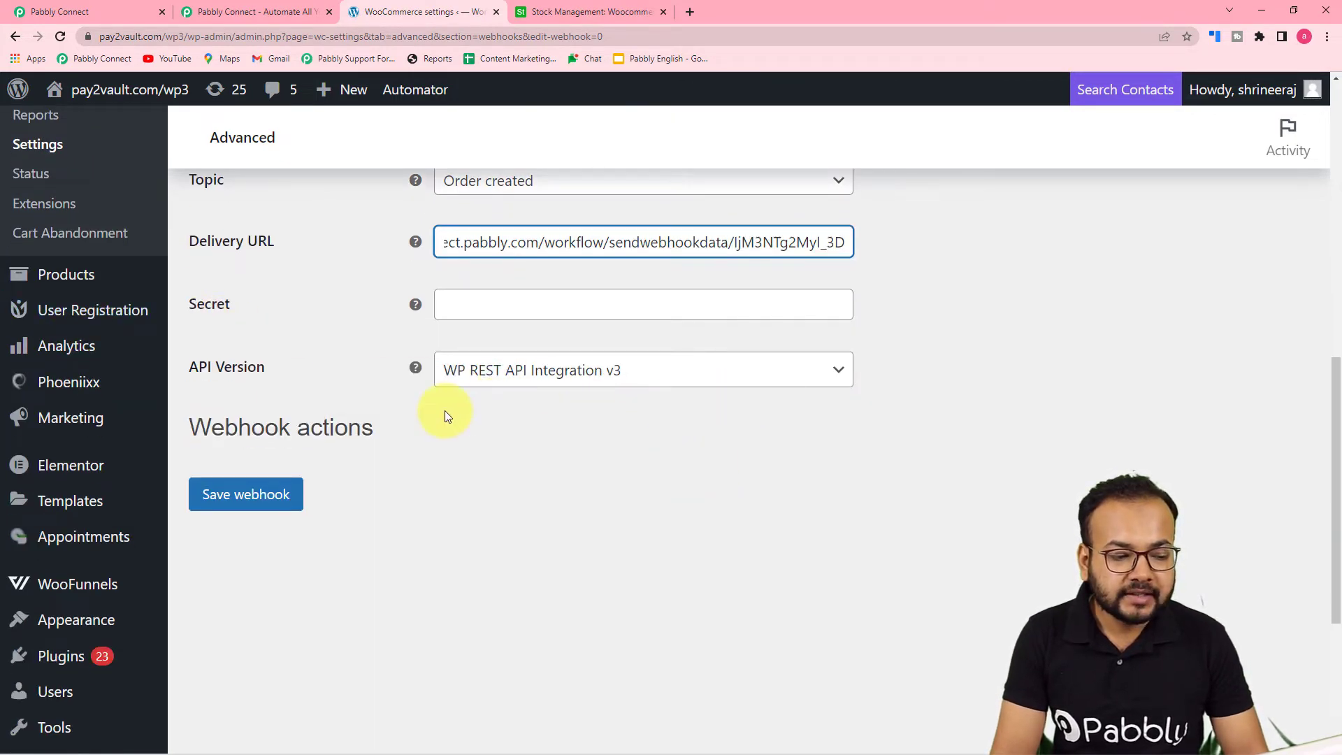
pyautogui.click(245, 496)
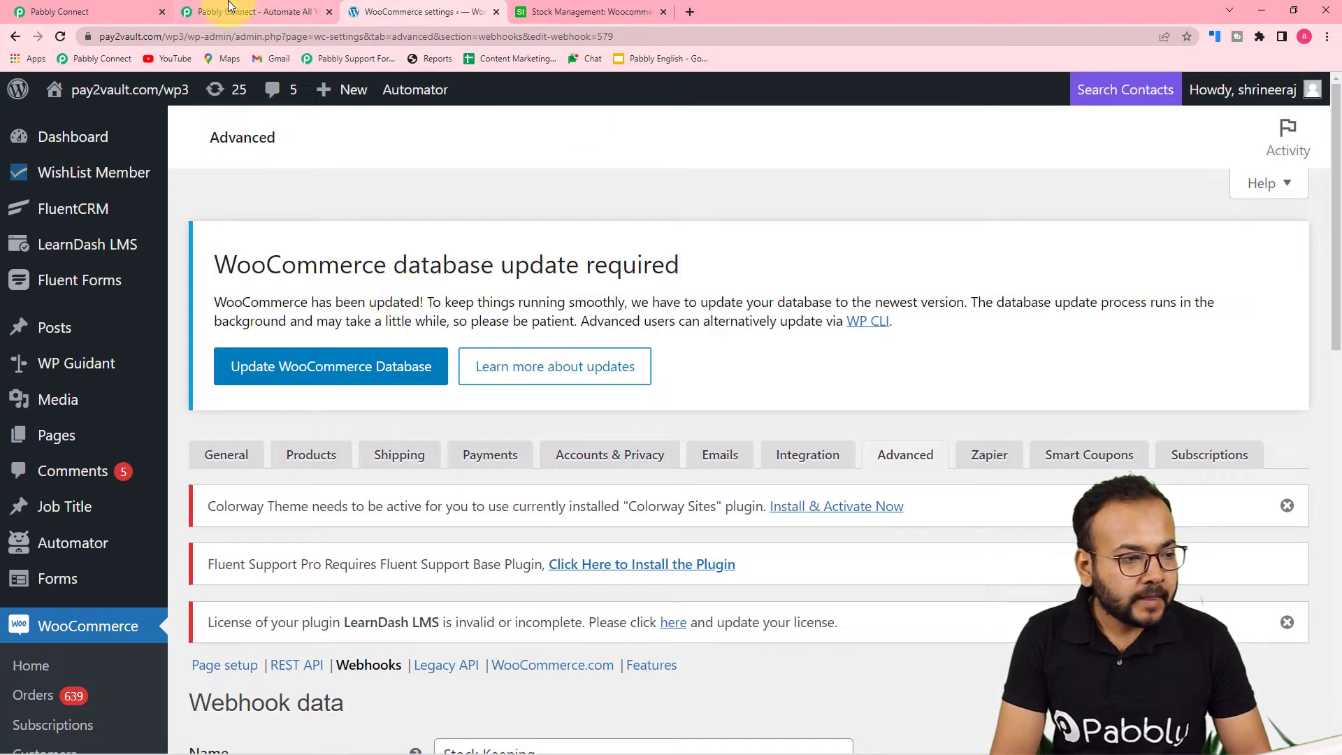
# Step: Switch to the Pabbly Connect workflow and start recapturing the WooCommerce trigger's webhook response
pyautogui.click(113, 9)
pyautogui.scroll(-2, 266, 391)
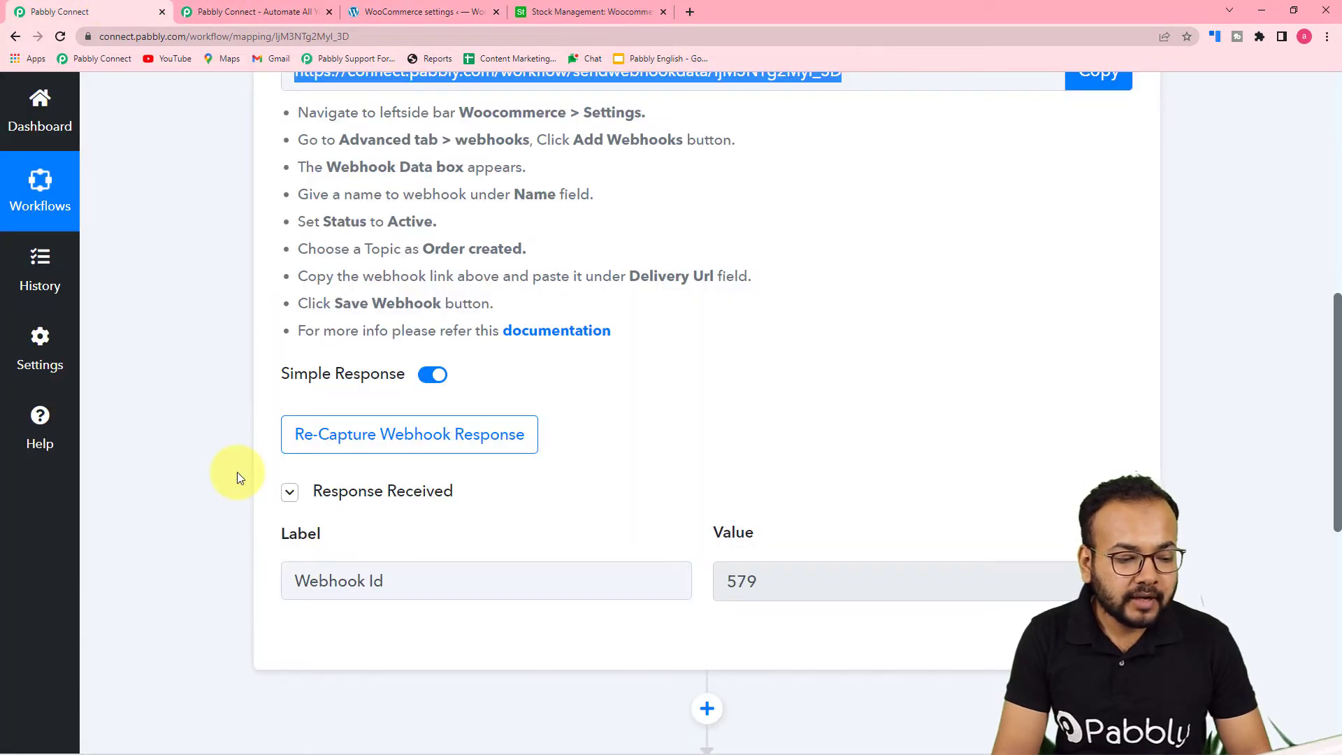
pyautogui.scroll(-1, 271, 523)
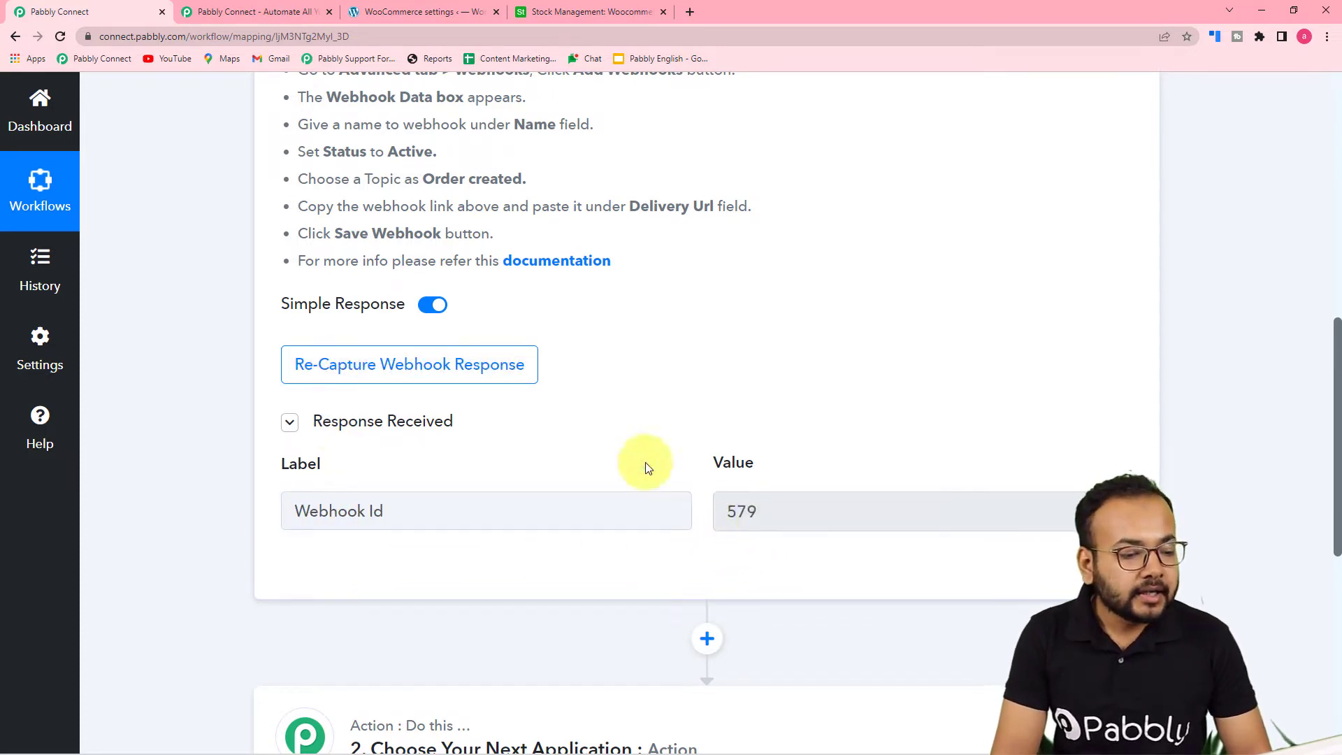
pyautogui.click(332, 369)
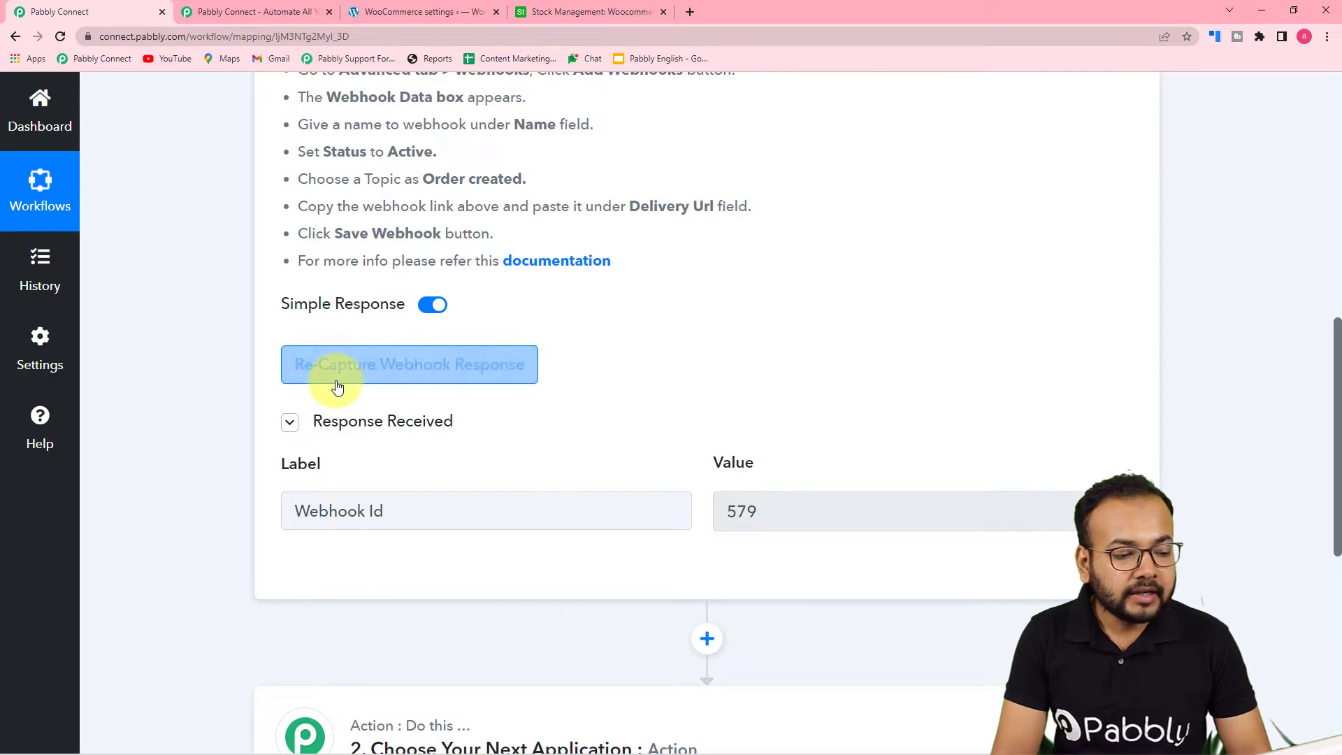
pyautogui.click(395, 370)
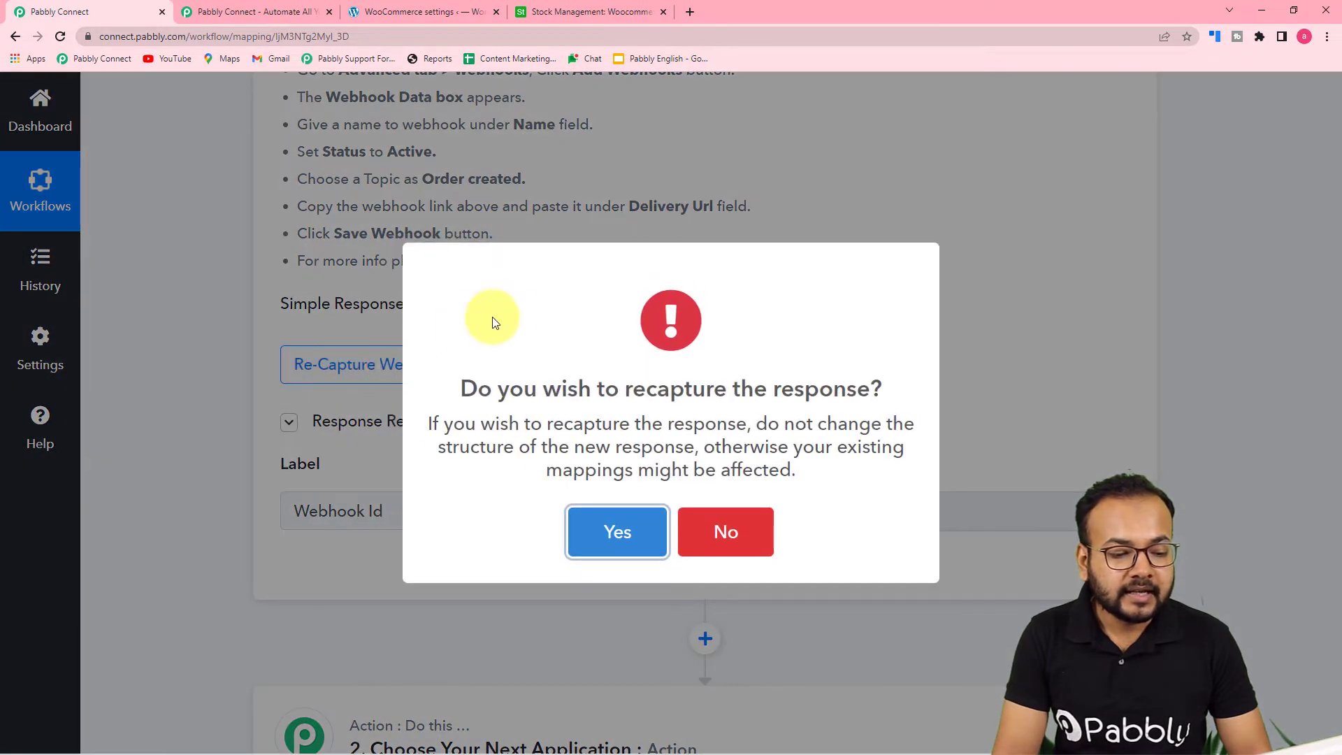
pyautogui.click(617, 539)
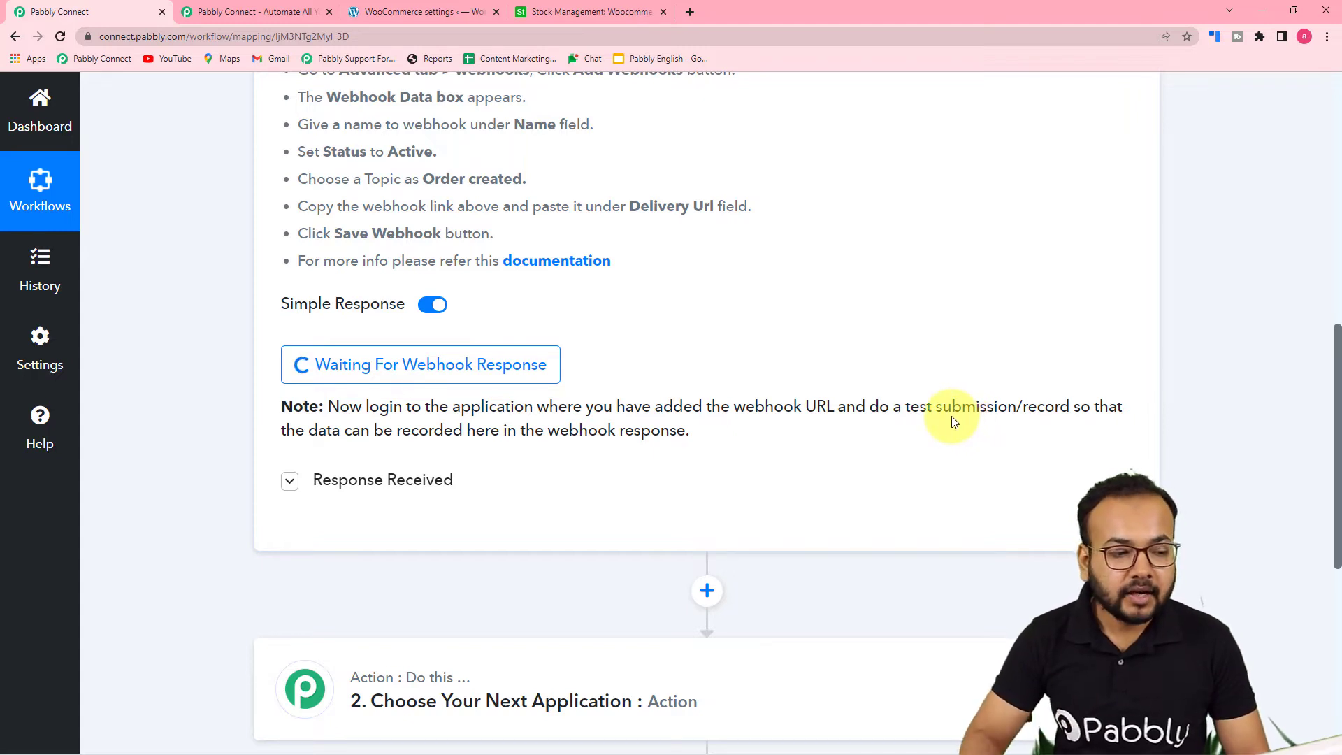
pyautogui.scroll(-1, 954, 422)
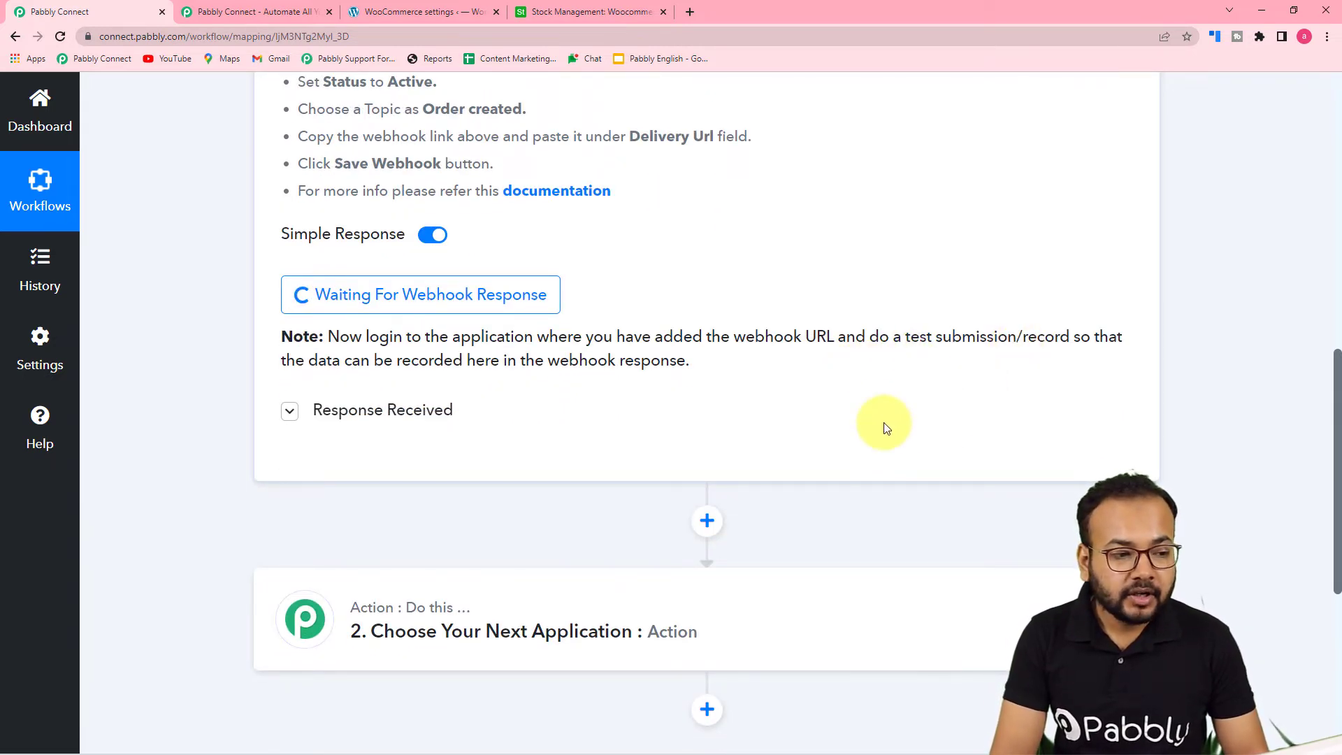
pyautogui.scroll(4, 884, 426)
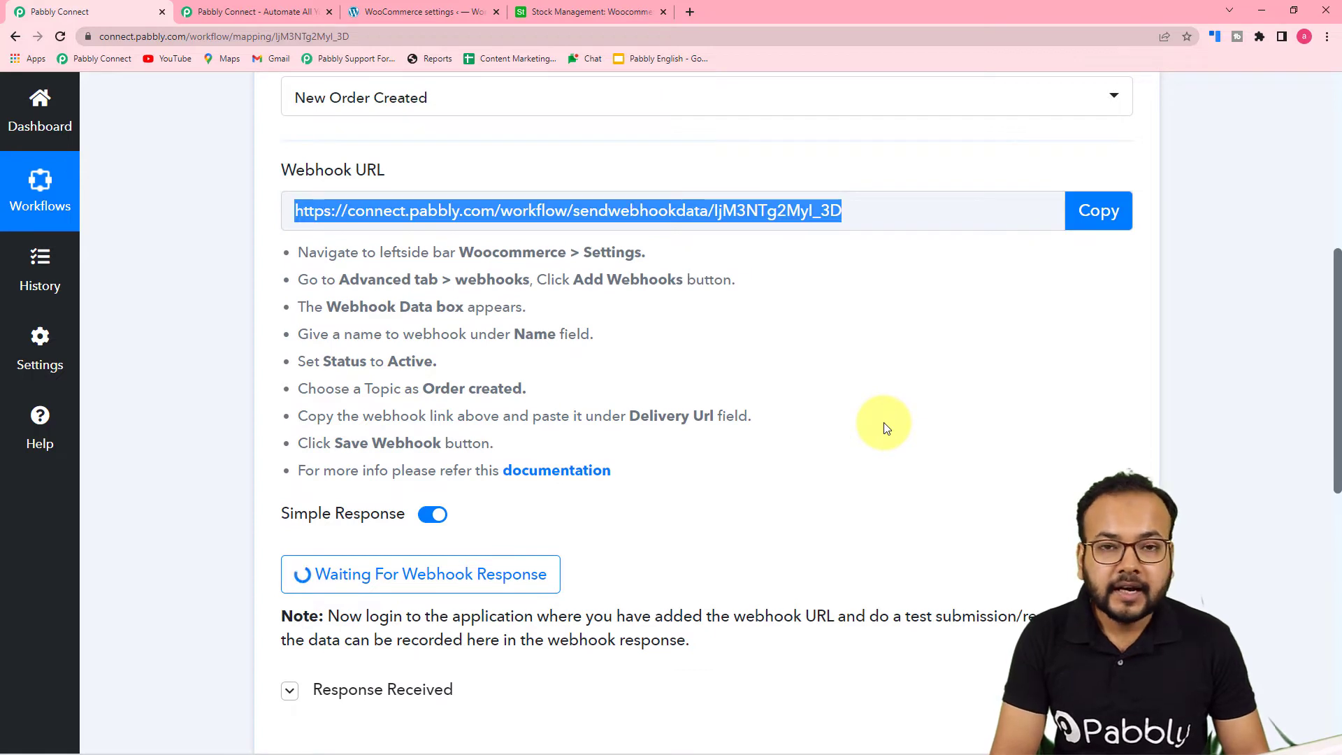
pyautogui.scroll(2, 884, 427)
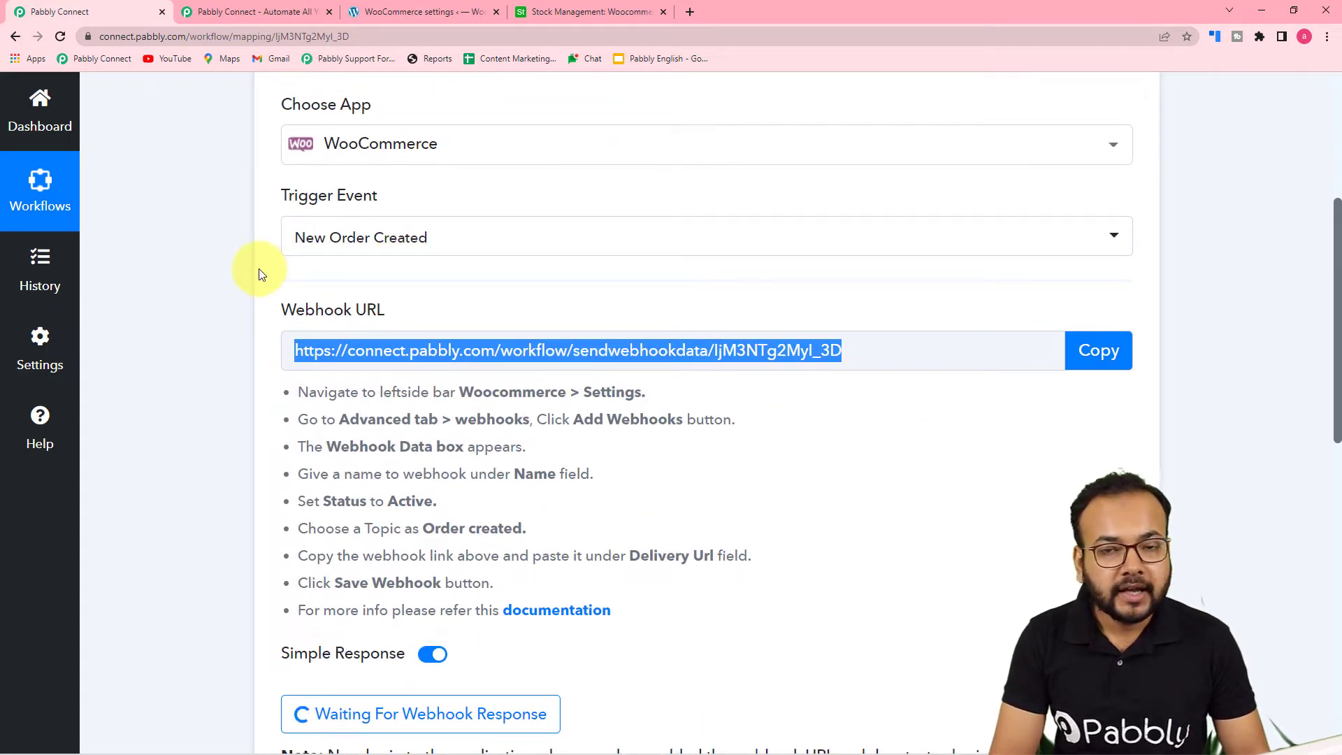
pyautogui.scroll(-5, 261, 272)
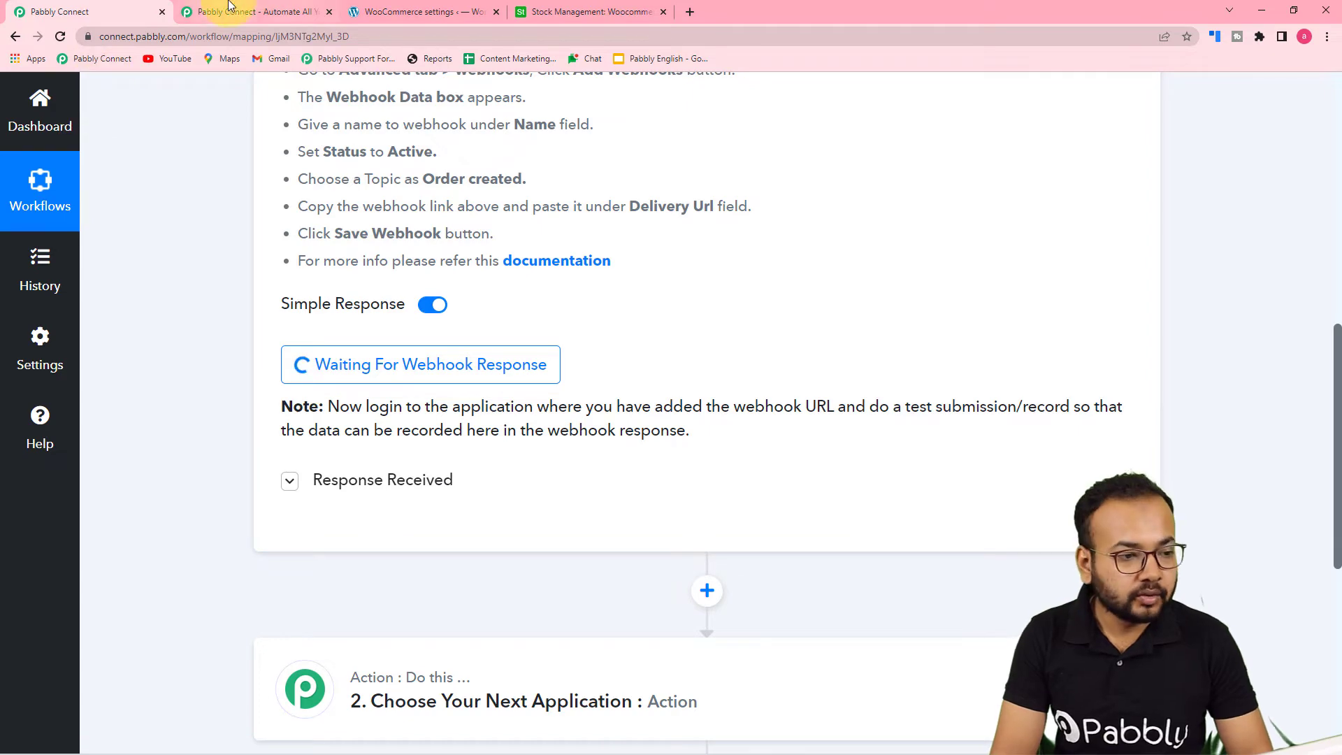
# Step: Switch to the store's cart page and proceed to checkout with one Core PHP Programming book
pyautogui.click(400, 11)
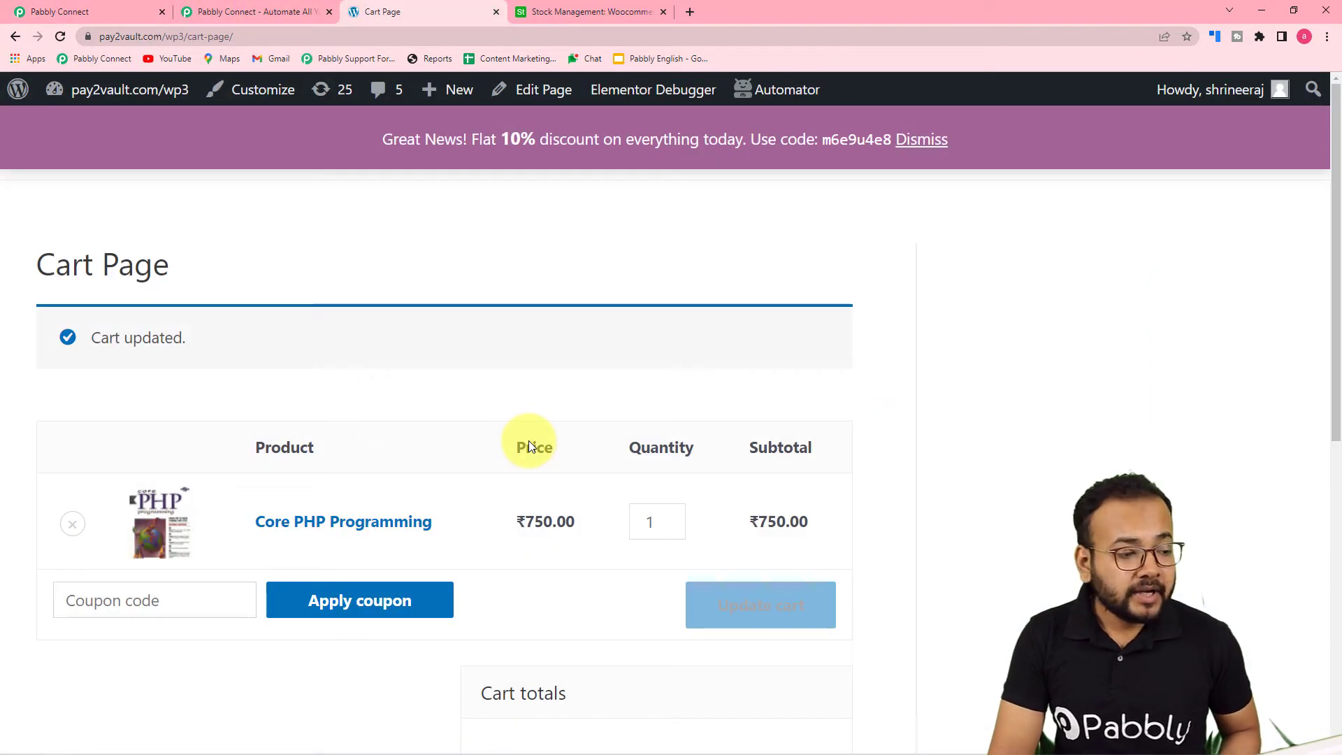
pyautogui.scroll(-1, 536, 414)
pyautogui.scroll(-1, 538, 417)
pyautogui.scroll(-2, 538, 418)
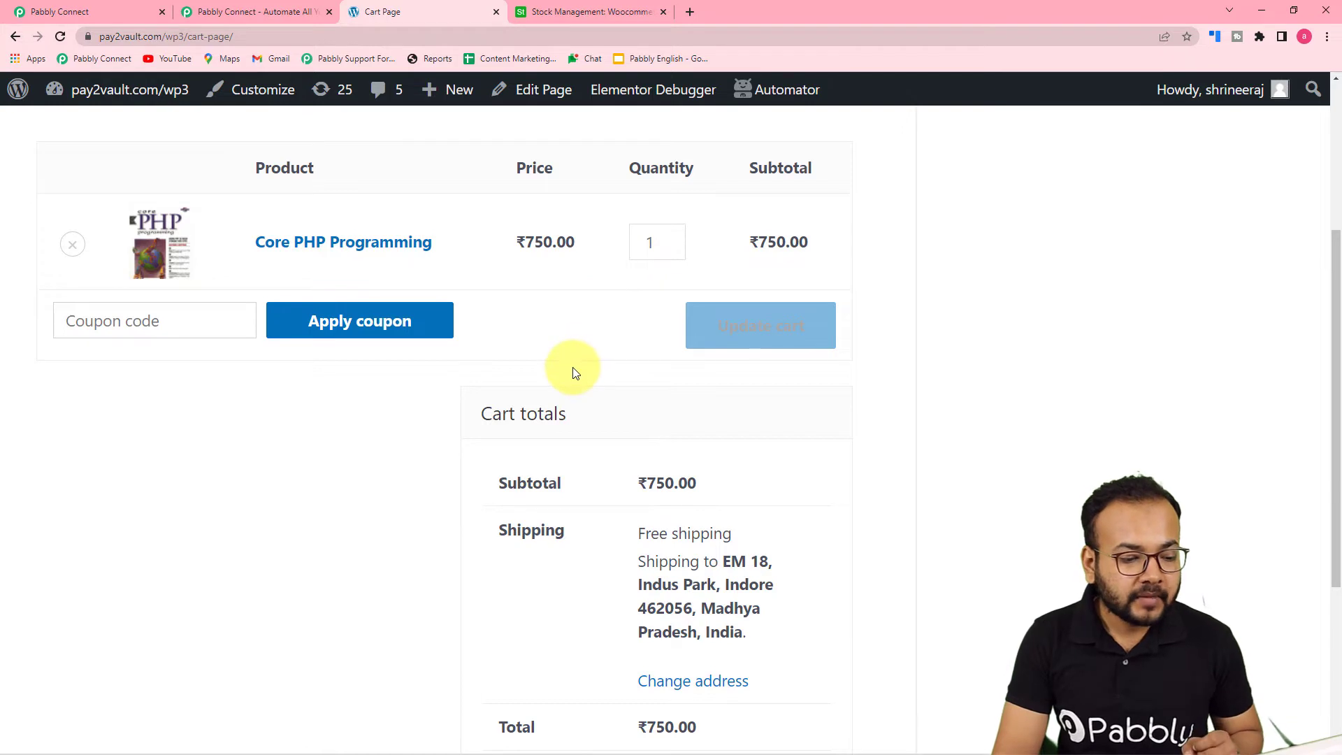
pyautogui.scroll(-2, 574, 372)
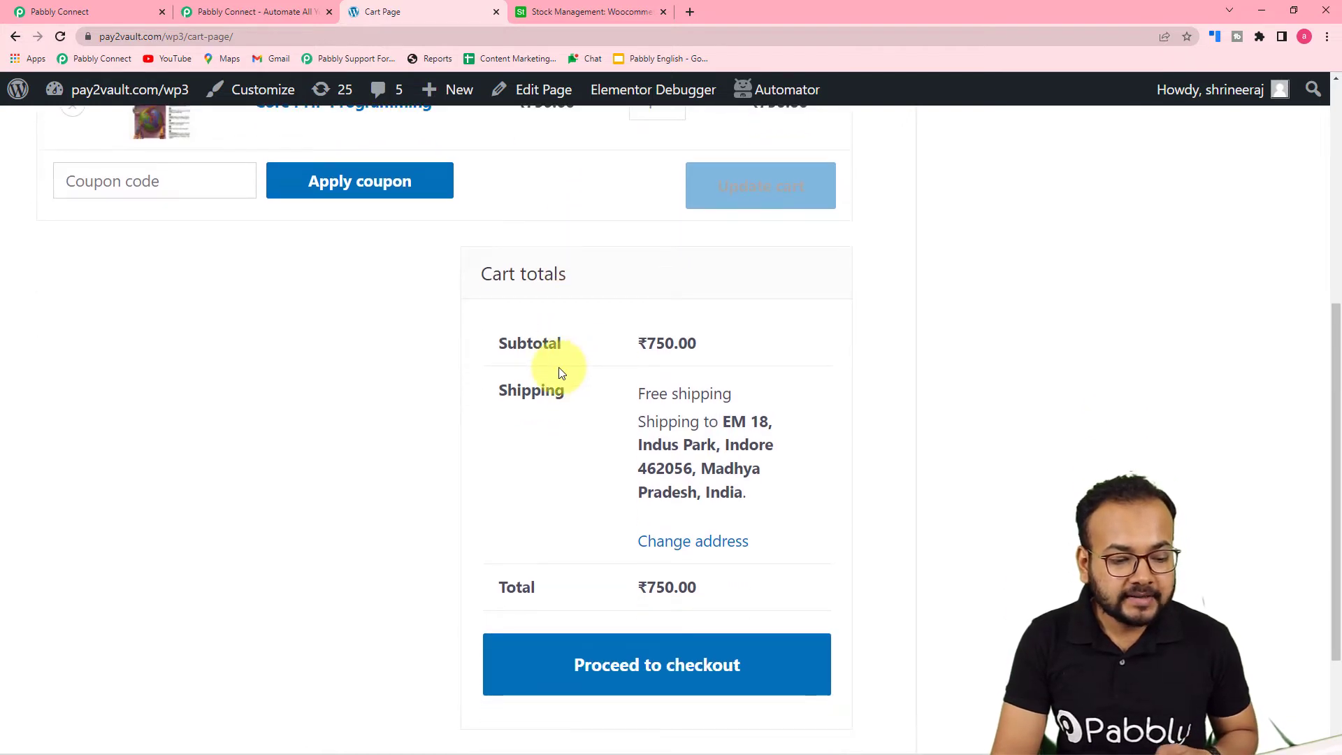
pyautogui.click(599, 662)
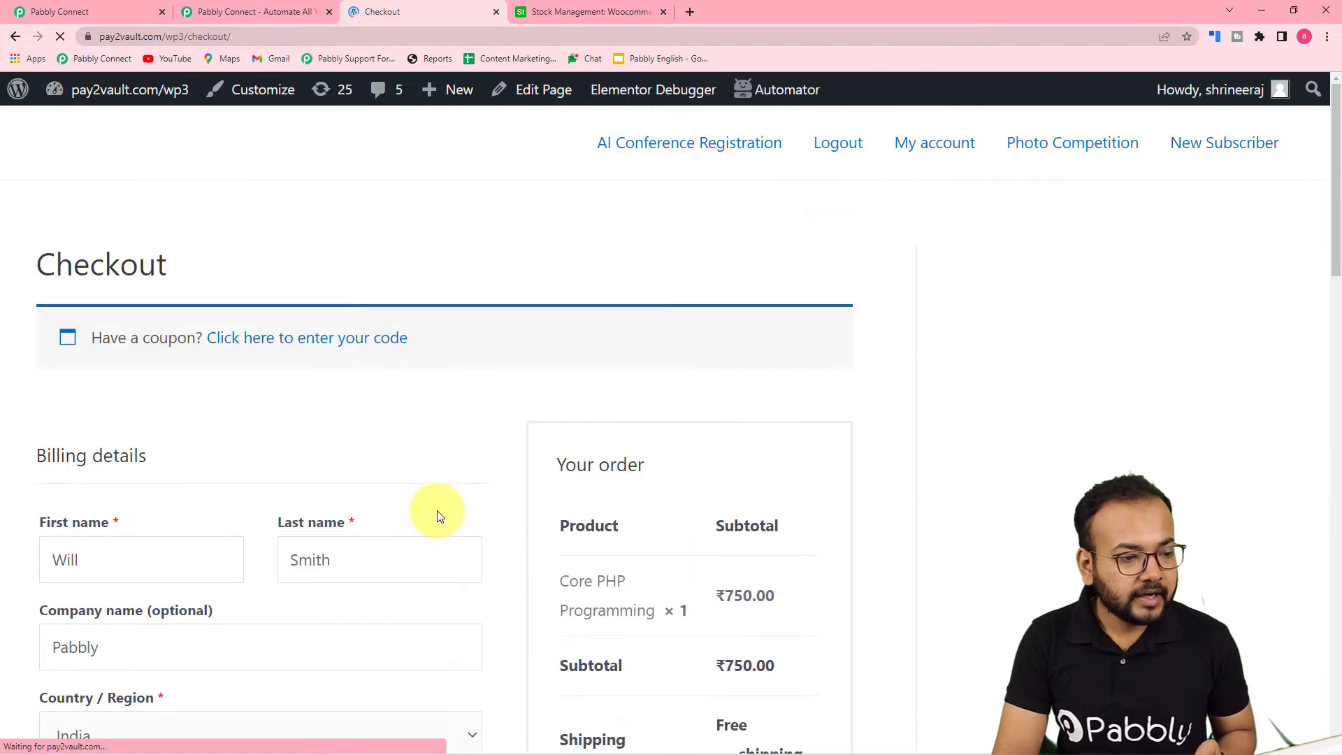
# Step: Place the test order with Cash on delivery and the prefilled billing details, and review the order confirmation
pyautogui.scroll(-2, 438, 510)
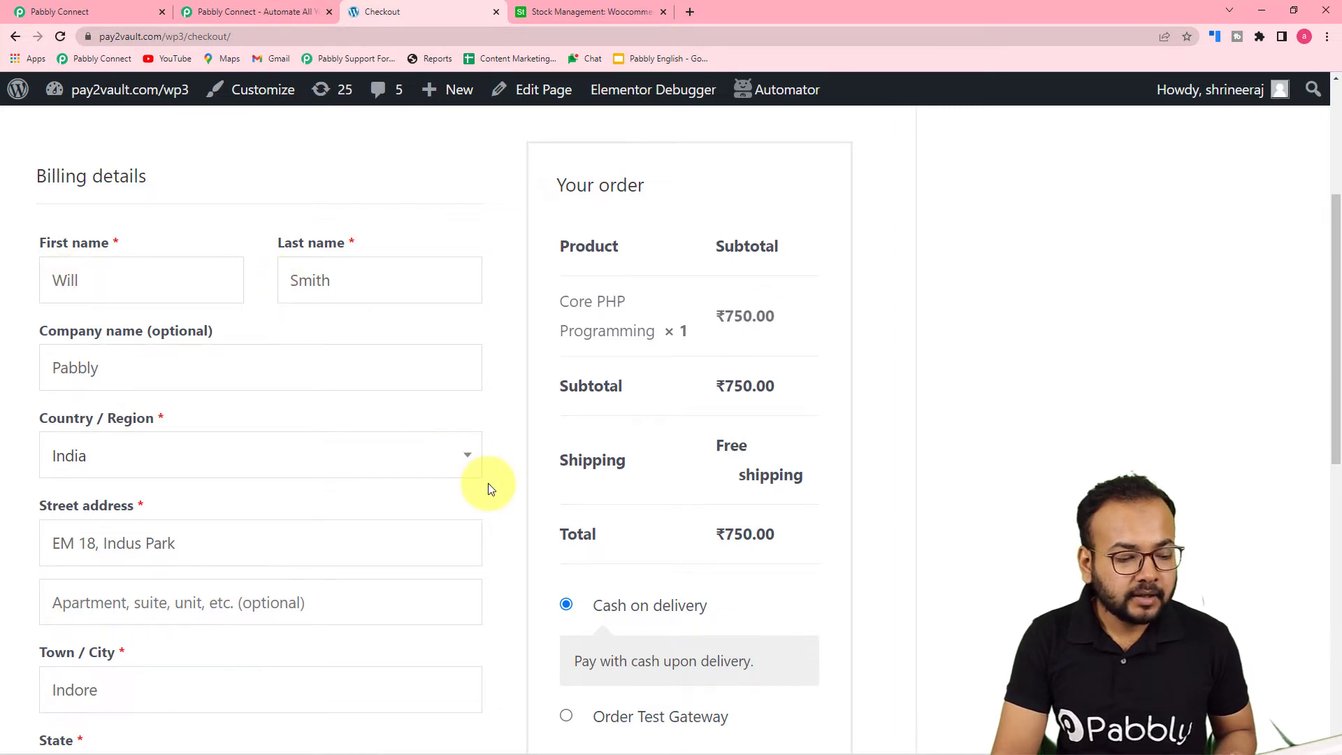
pyautogui.scroll(-3, 488, 484)
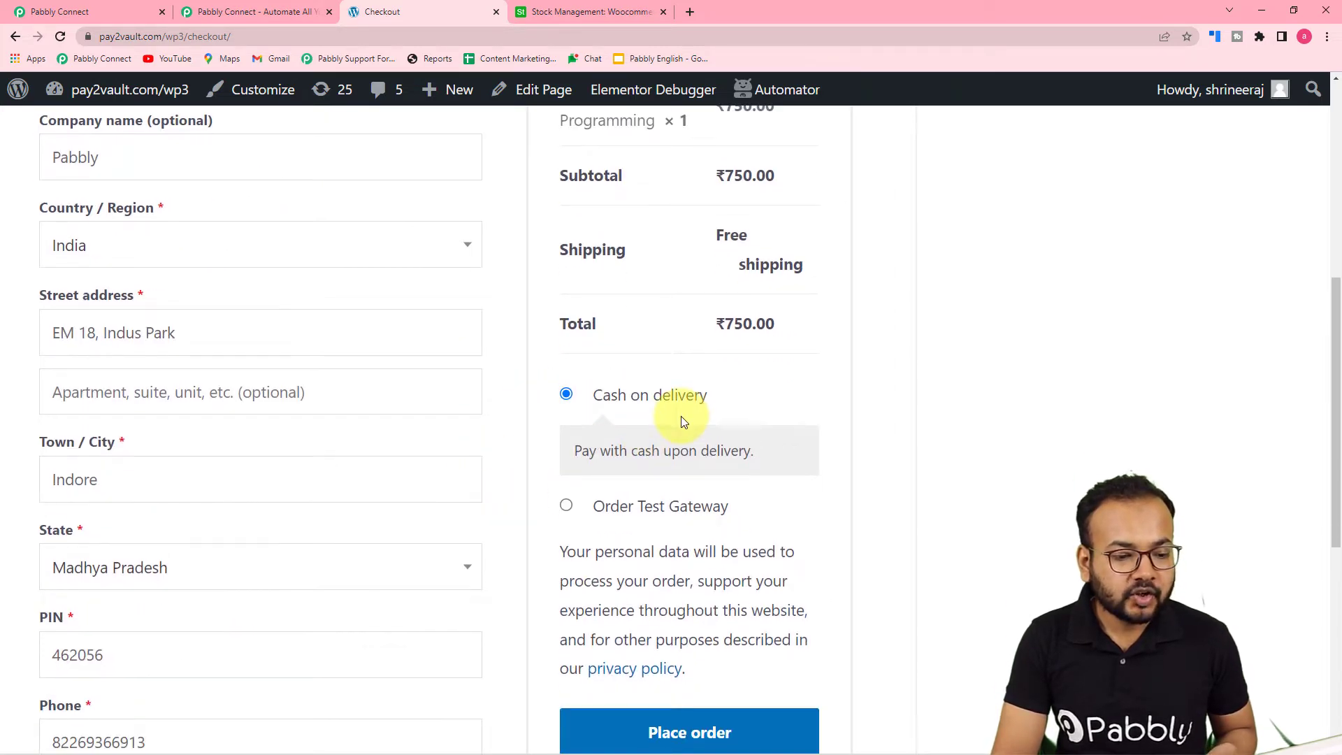
pyautogui.scroll(-2, 683, 419)
pyautogui.click(695, 595)
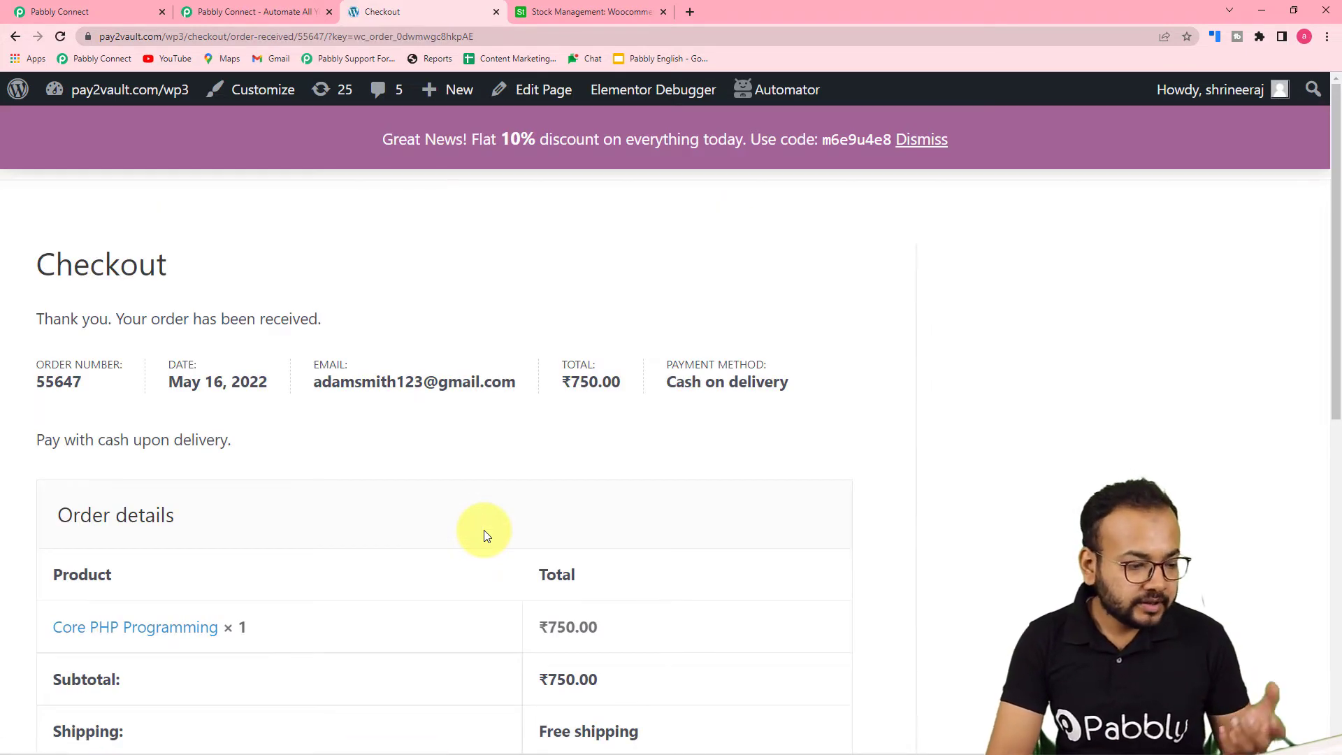
pyautogui.scroll(-1, 484, 529)
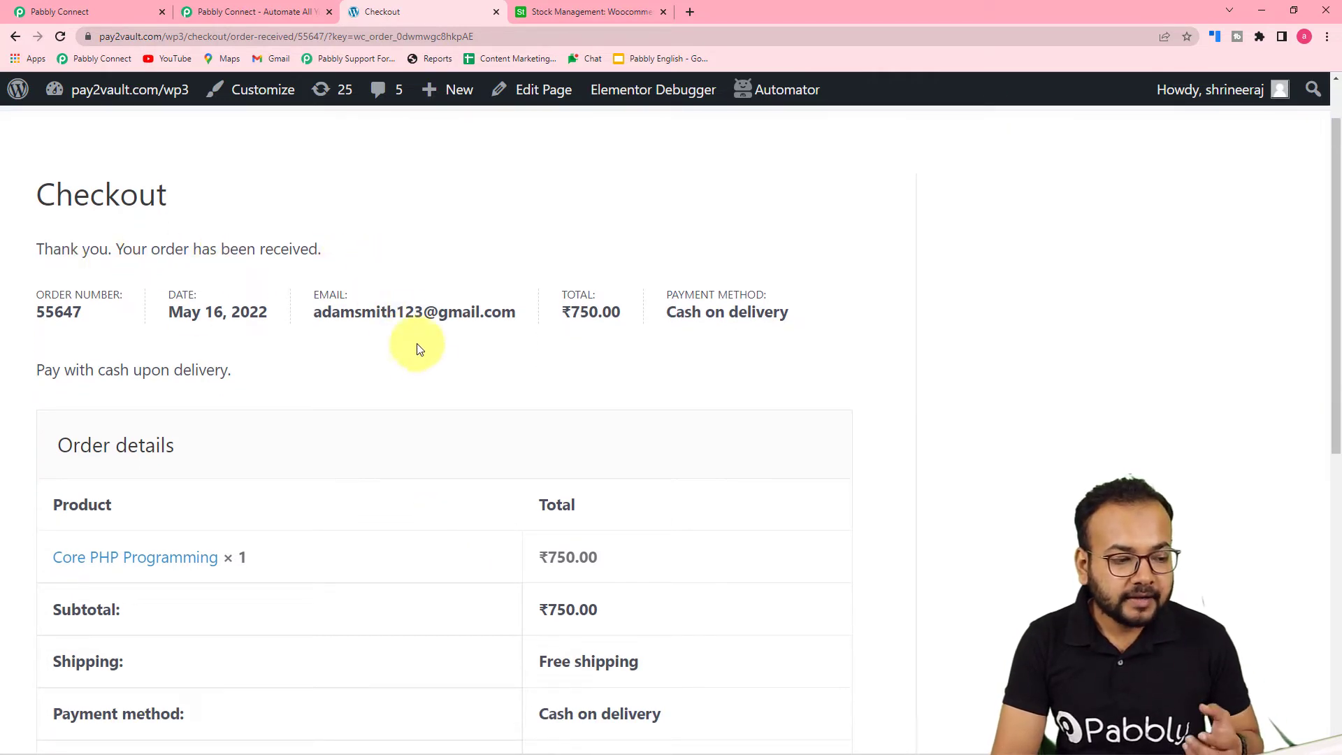
pyautogui.scroll(-1, 423, 371)
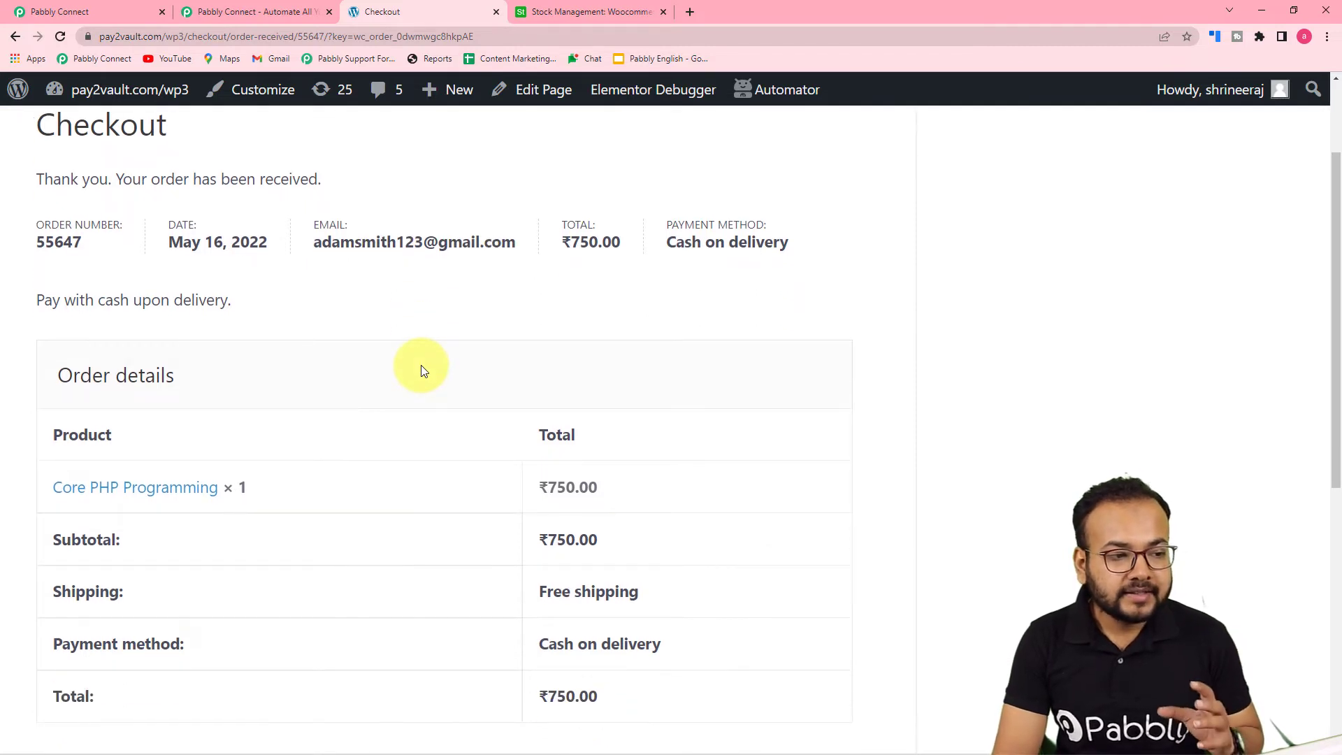
pyautogui.scroll(-1, 459, 387)
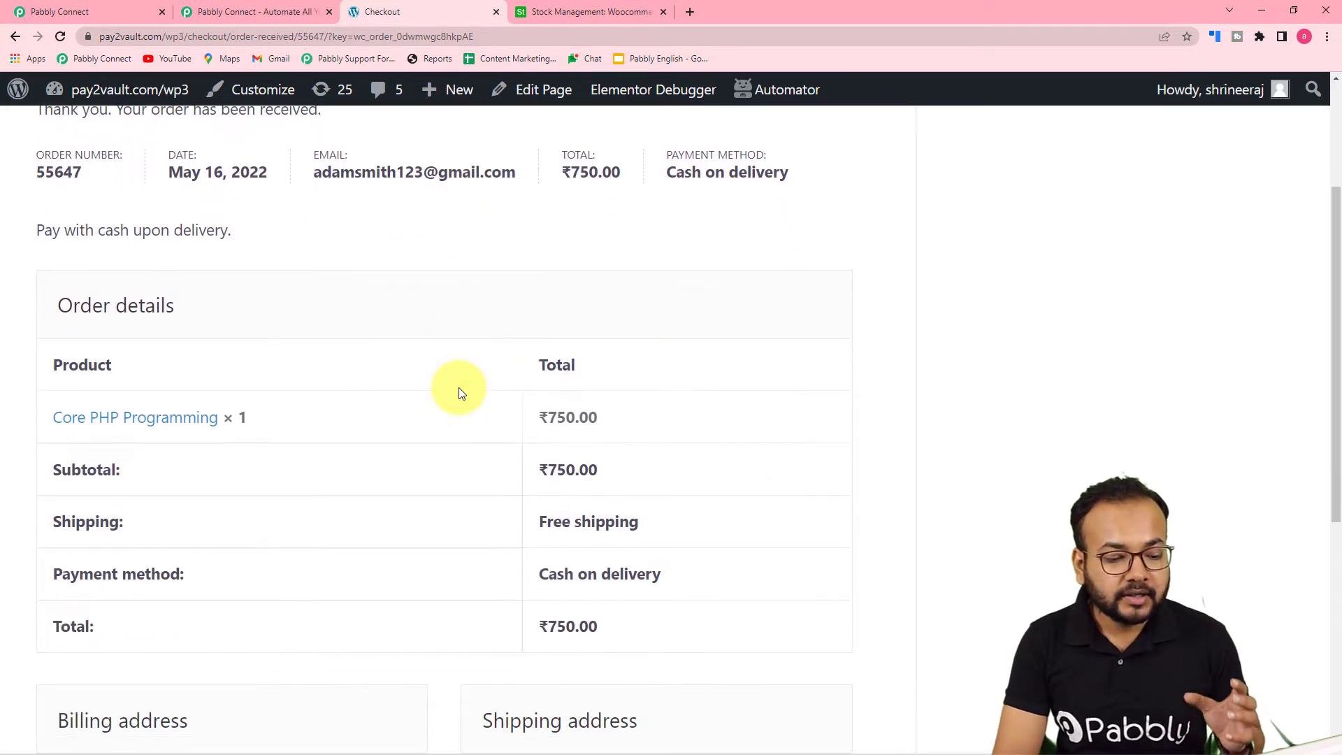
pyautogui.scroll(-3, 459, 393)
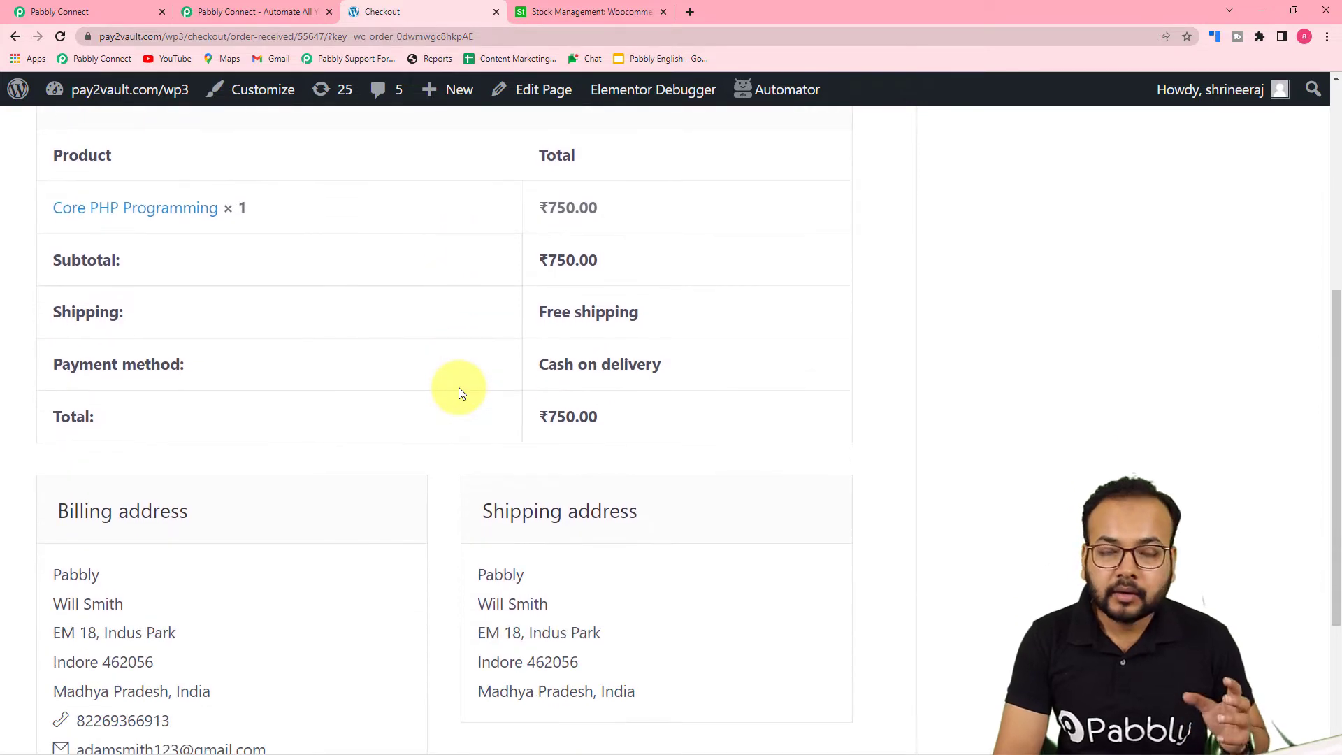
# Step: Switch to the Pabbly Connect workflow and review the test order's shipping and payment details in the captured webhook response
pyautogui.click(127, 11)
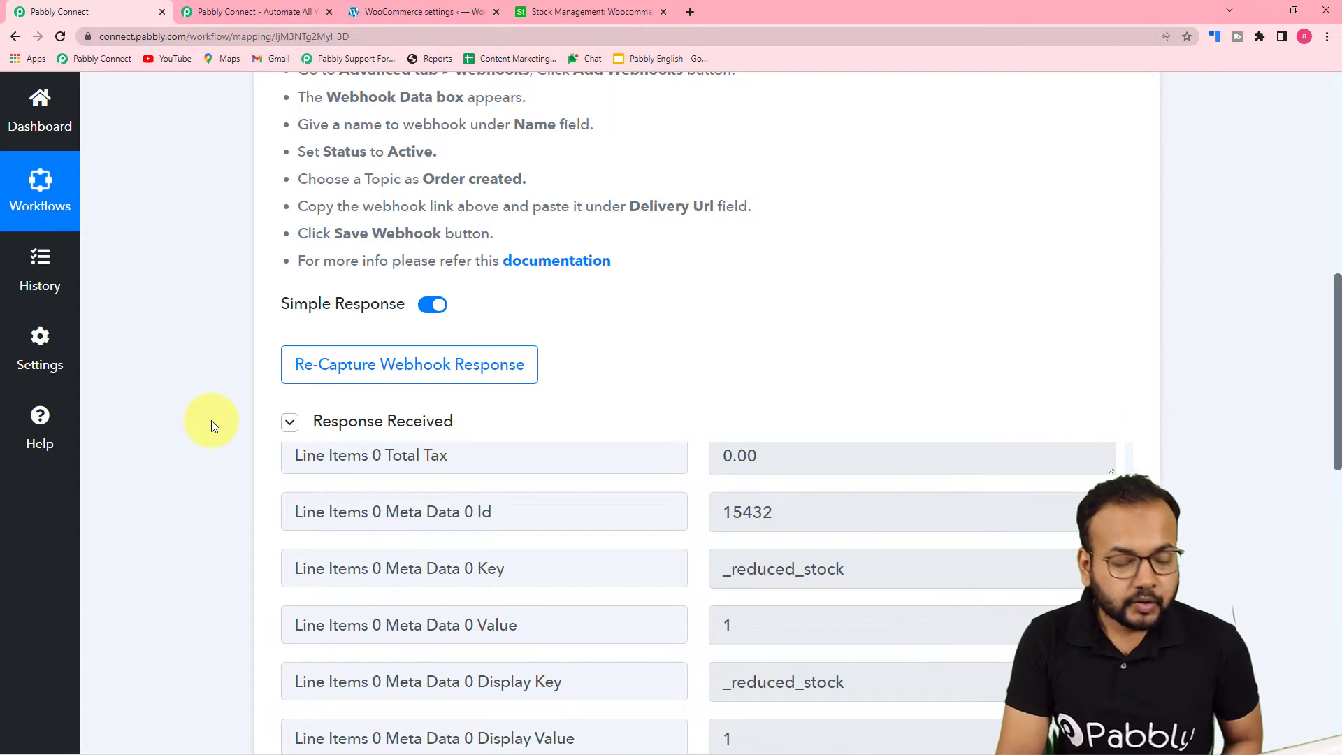
pyautogui.scroll(-3, 212, 421)
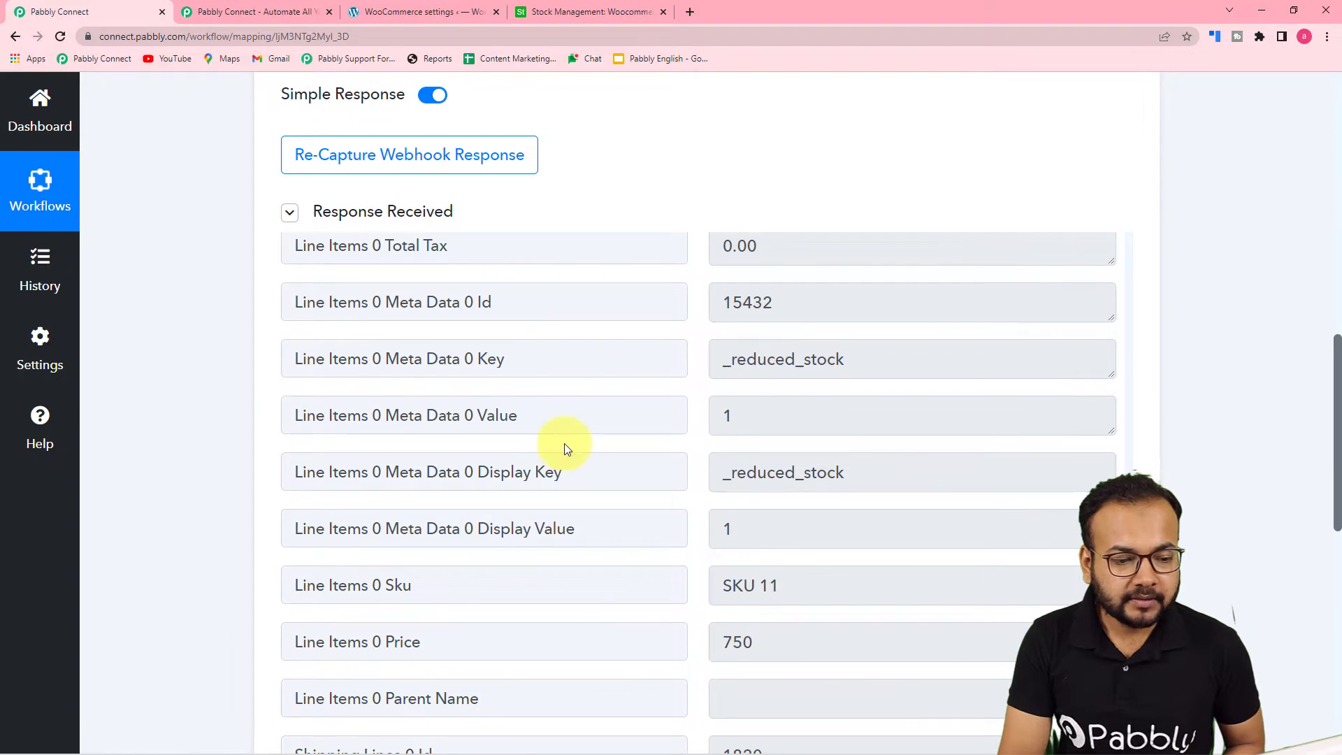
pyautogui.scroll(5, 565, 446)
pyautogui.scroll(7, 566, 448)
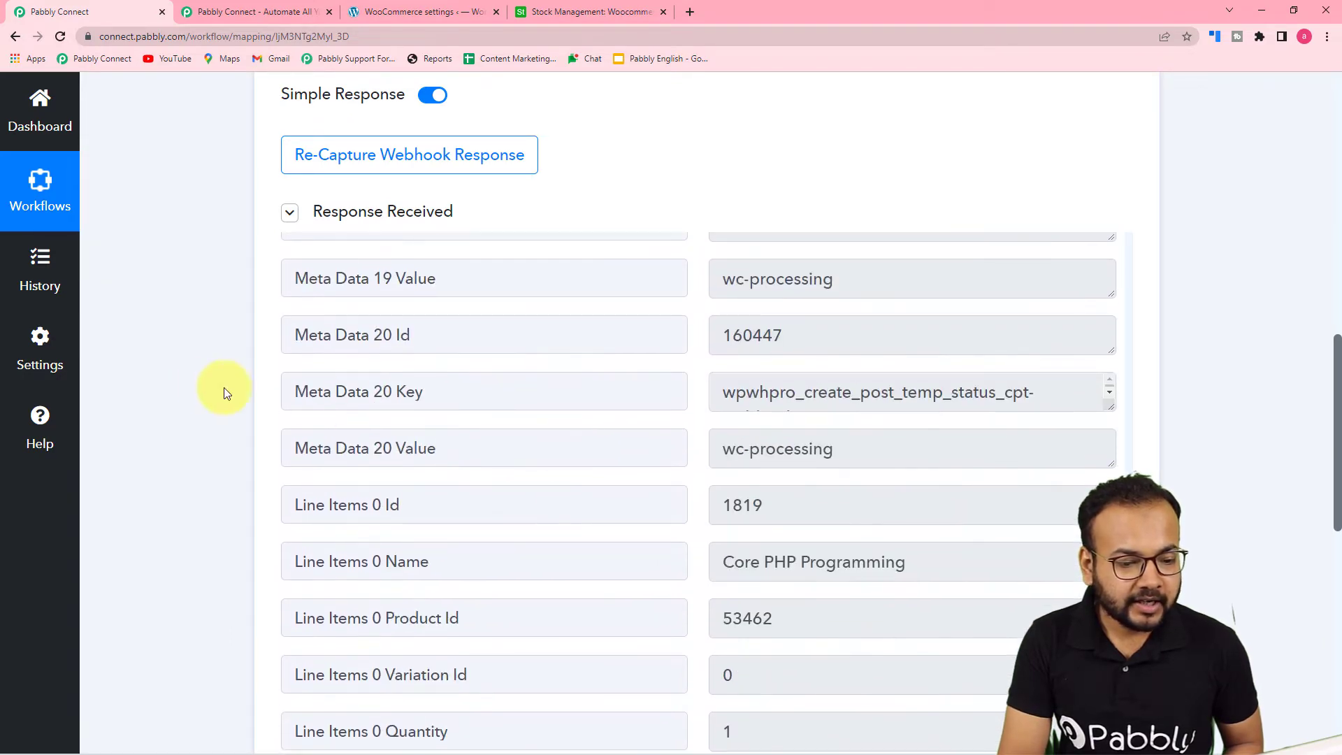
pyautogui.scroll(15, 312, 399)
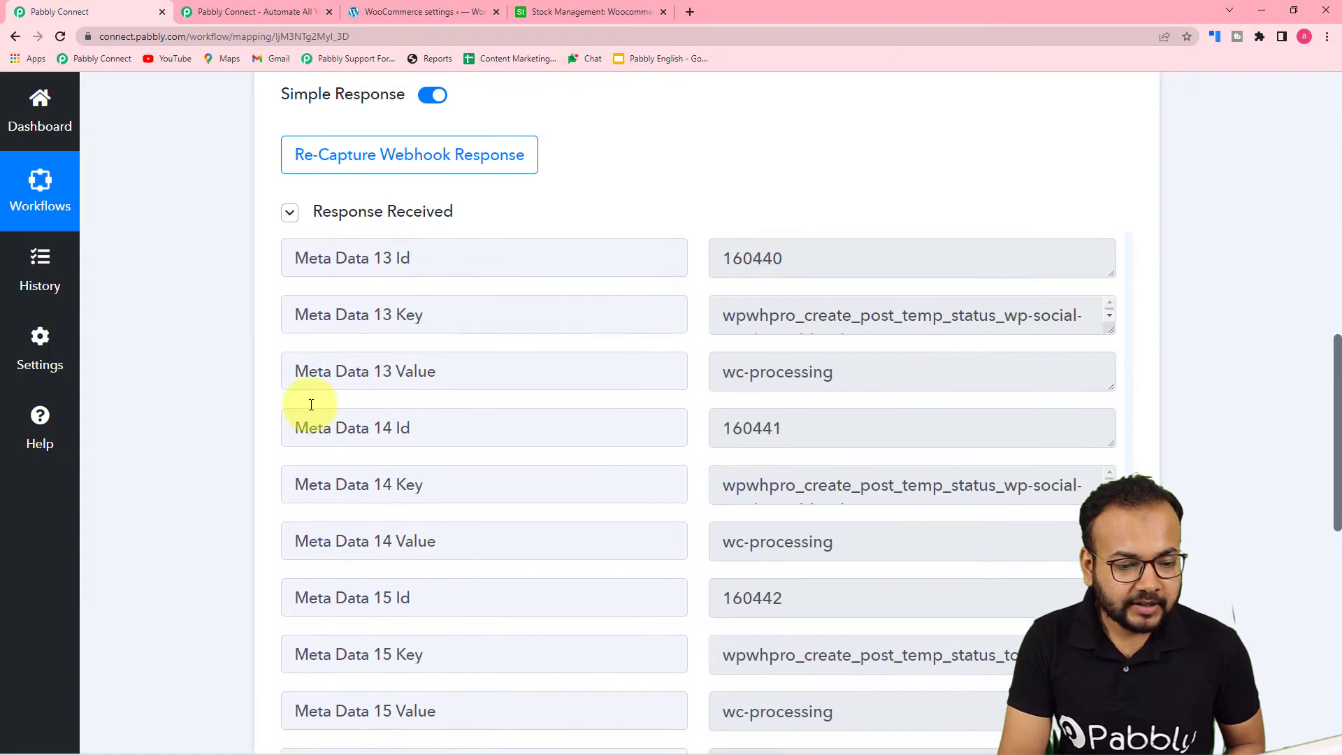
pyautogui.scroll(13, 311, 406)
pyautogui.scroll(18, 312, 411)
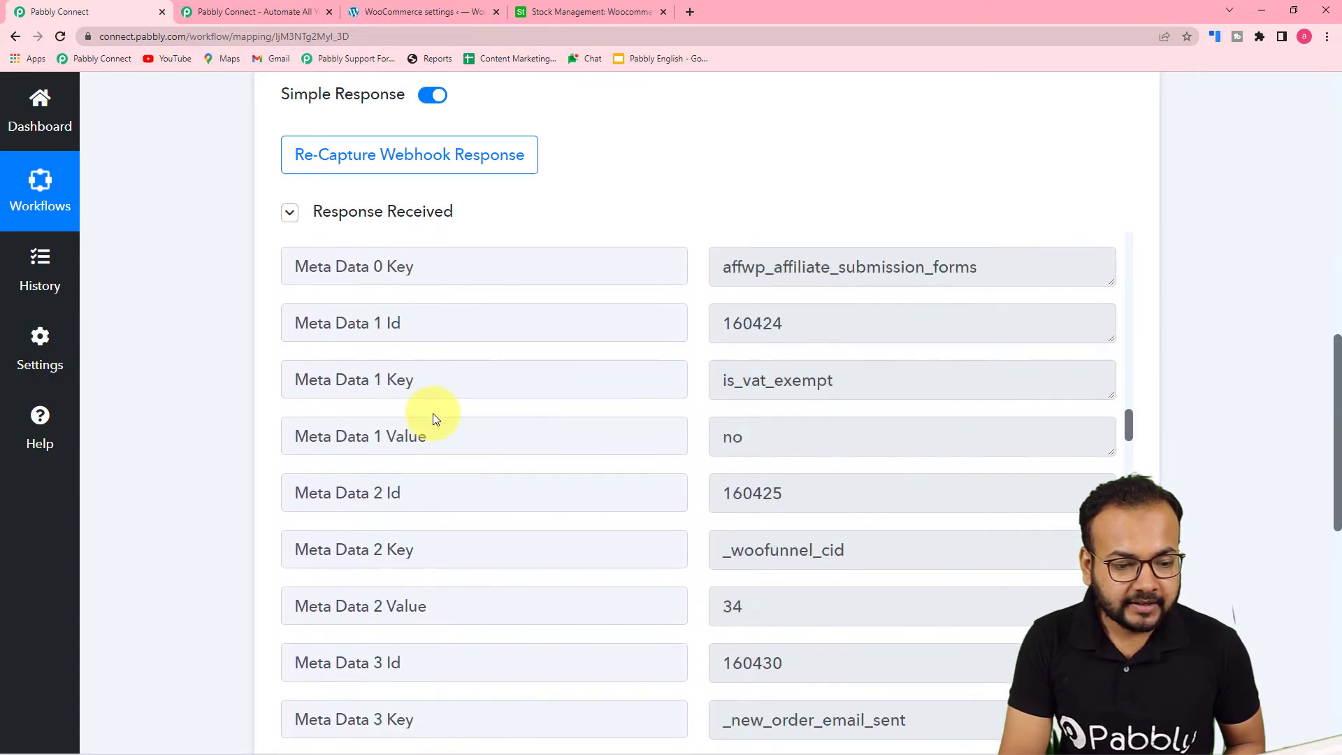
pyautogui.scroll(14, 433, 418)
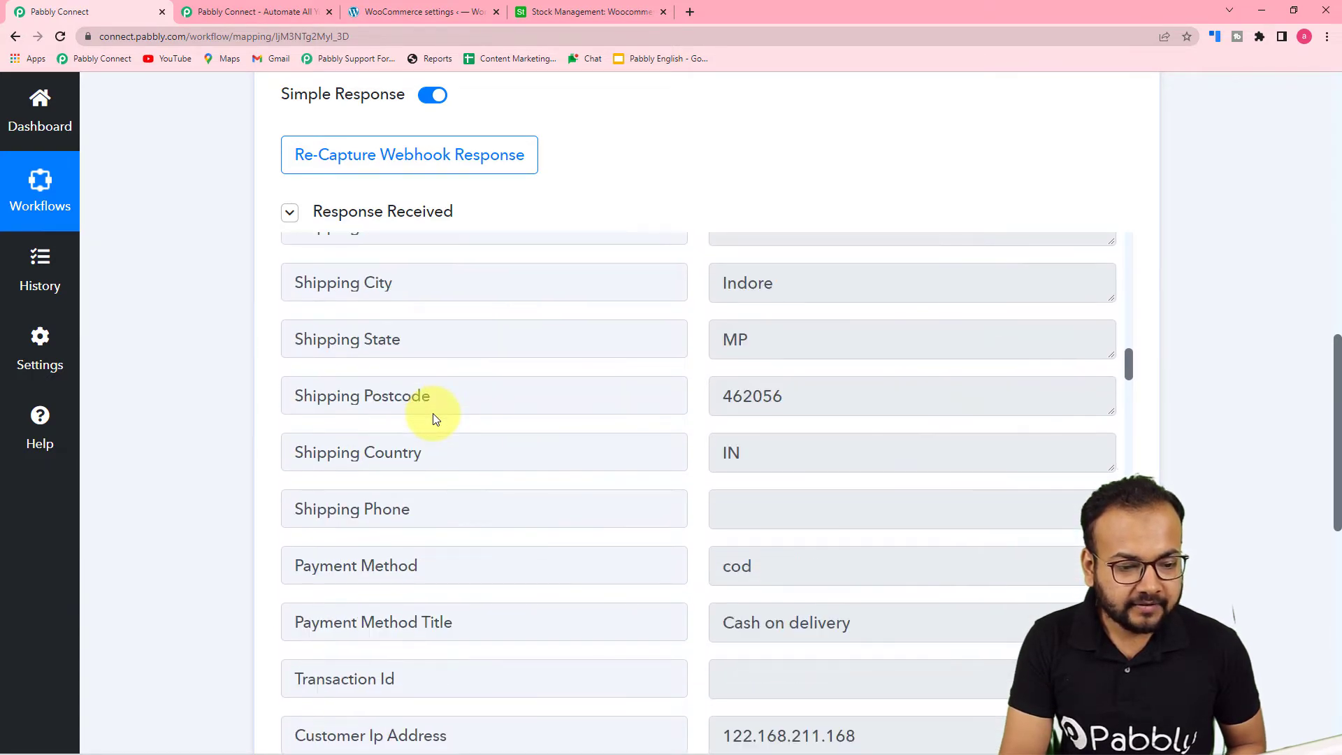
pyautogui.scroll(5, 434, 418)
pyautogui.scroll(2, 632, 325)
pyautogui.scroll(-5, 633, 320)
pyautogui.scroll(-8, 633, 320)
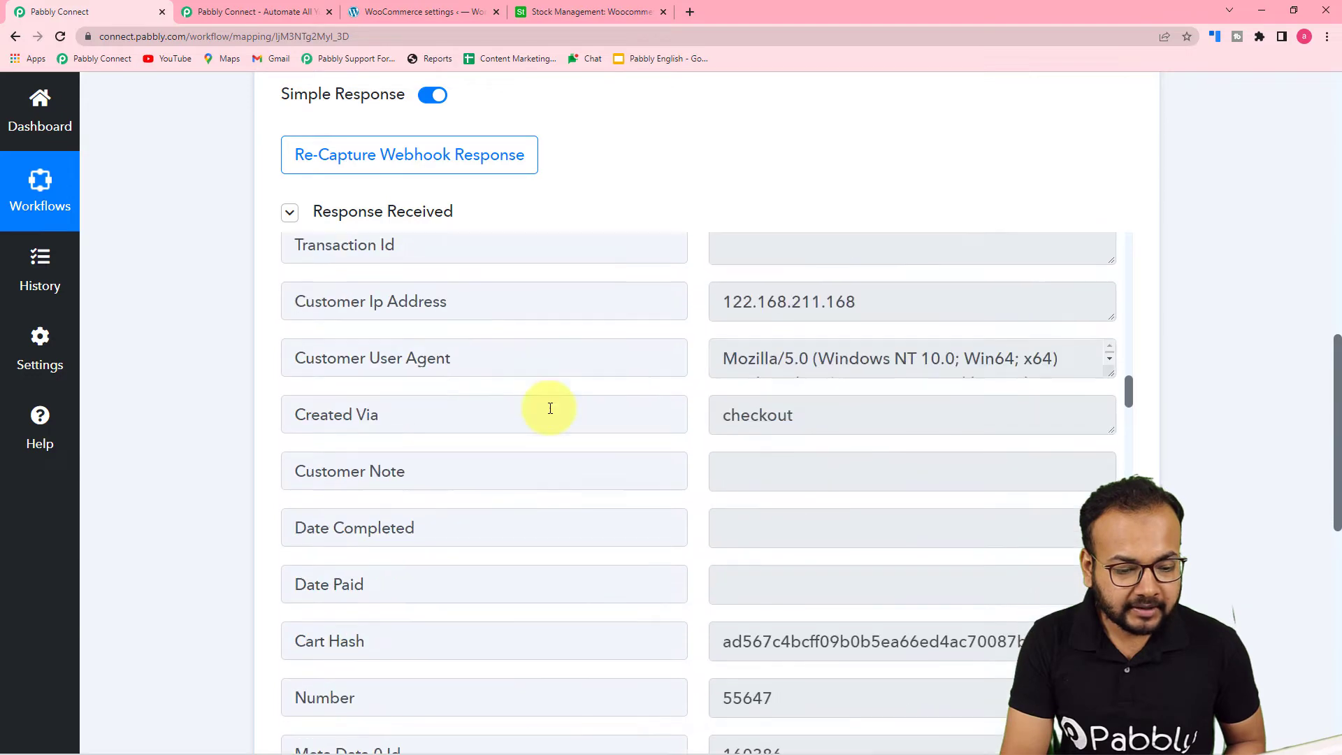
# Step: Examine the line item fields in the captured response, including product name, product ID, quantity, SKU and price, through to its end
pyautogui.scroll(-5, 550, 408)
pyautogui.scroll(-4, 550, 408)
pyautogui.scroll(-15, 550, 408)
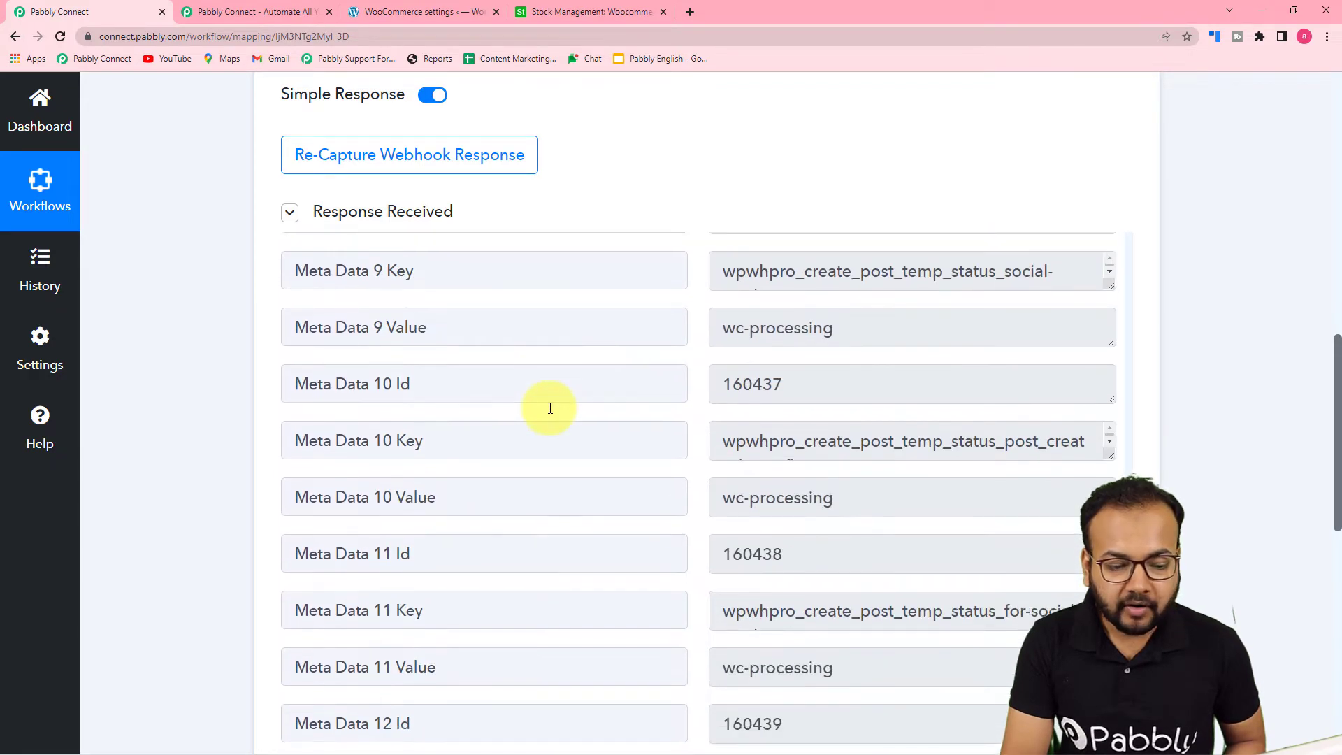
pyautogui.scroll(-11, 550, 408)
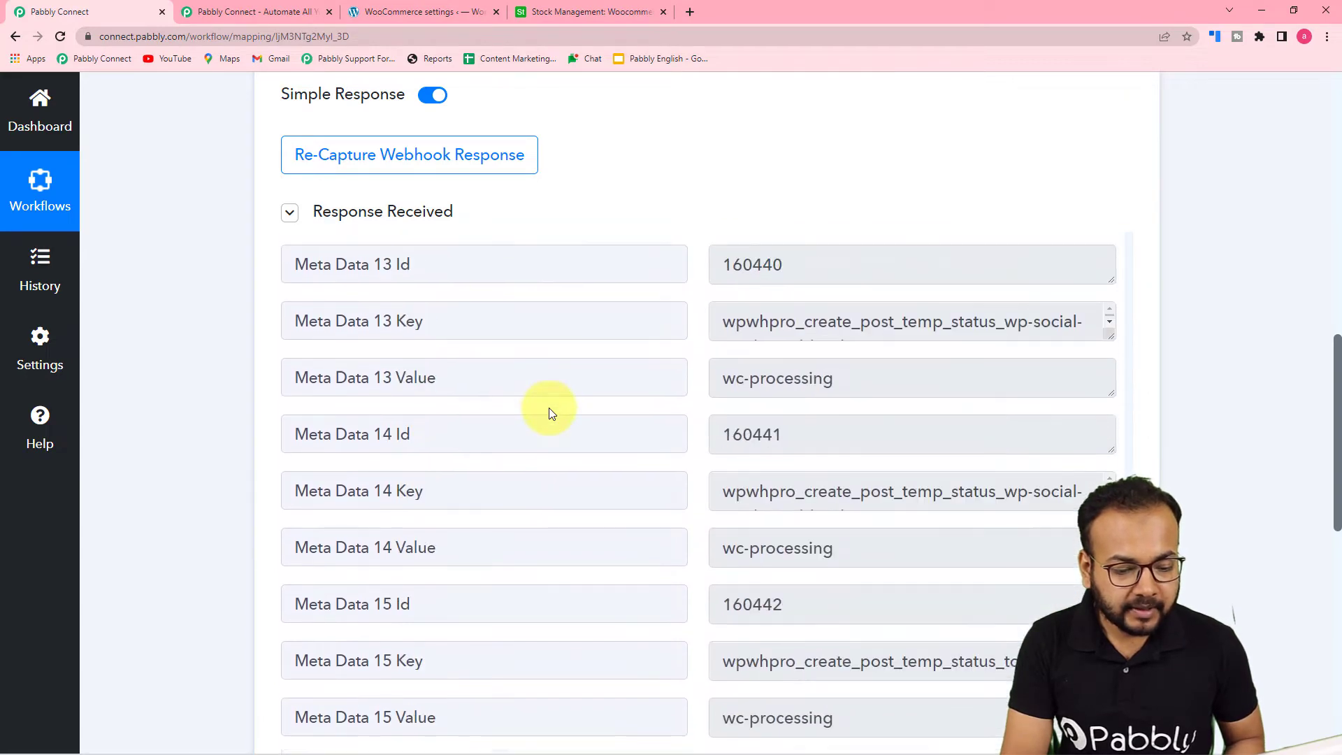
pyautogui.scroll(-15, 549, 409)
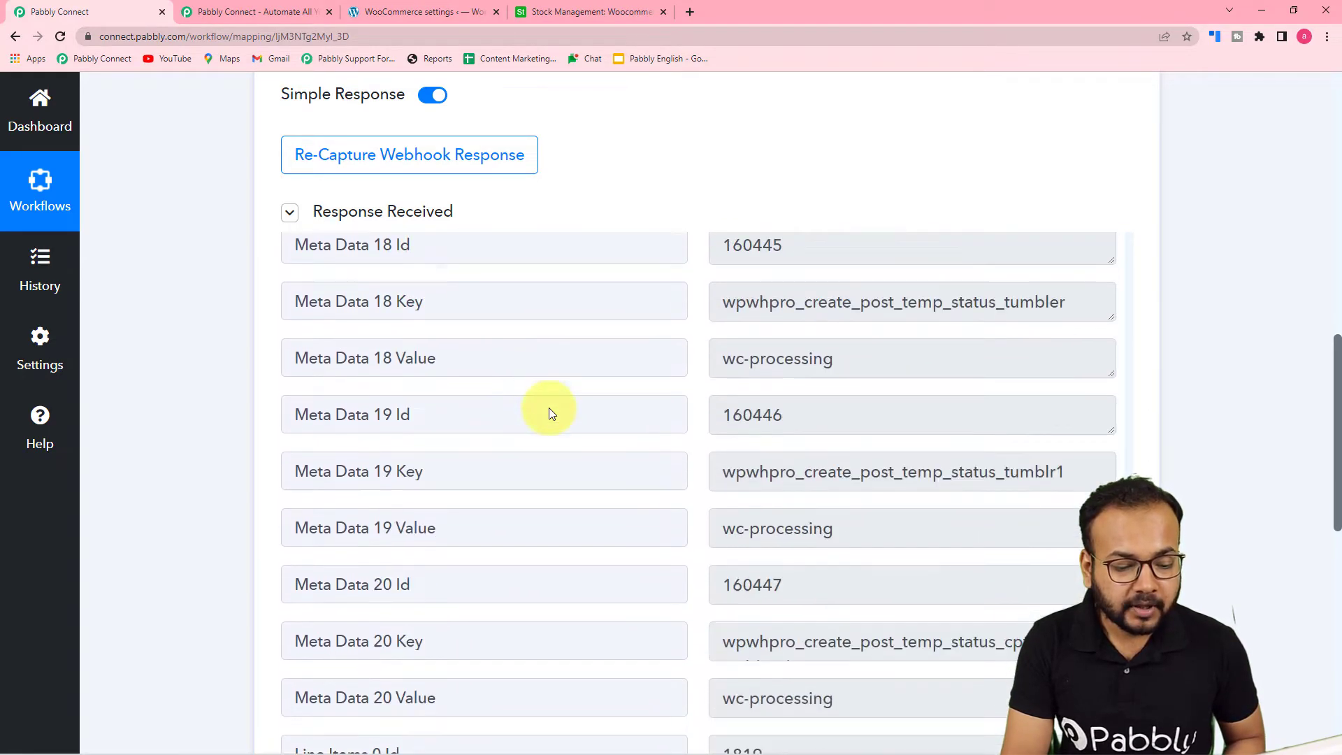
pyautogui.scroll(-8, 549, 411)
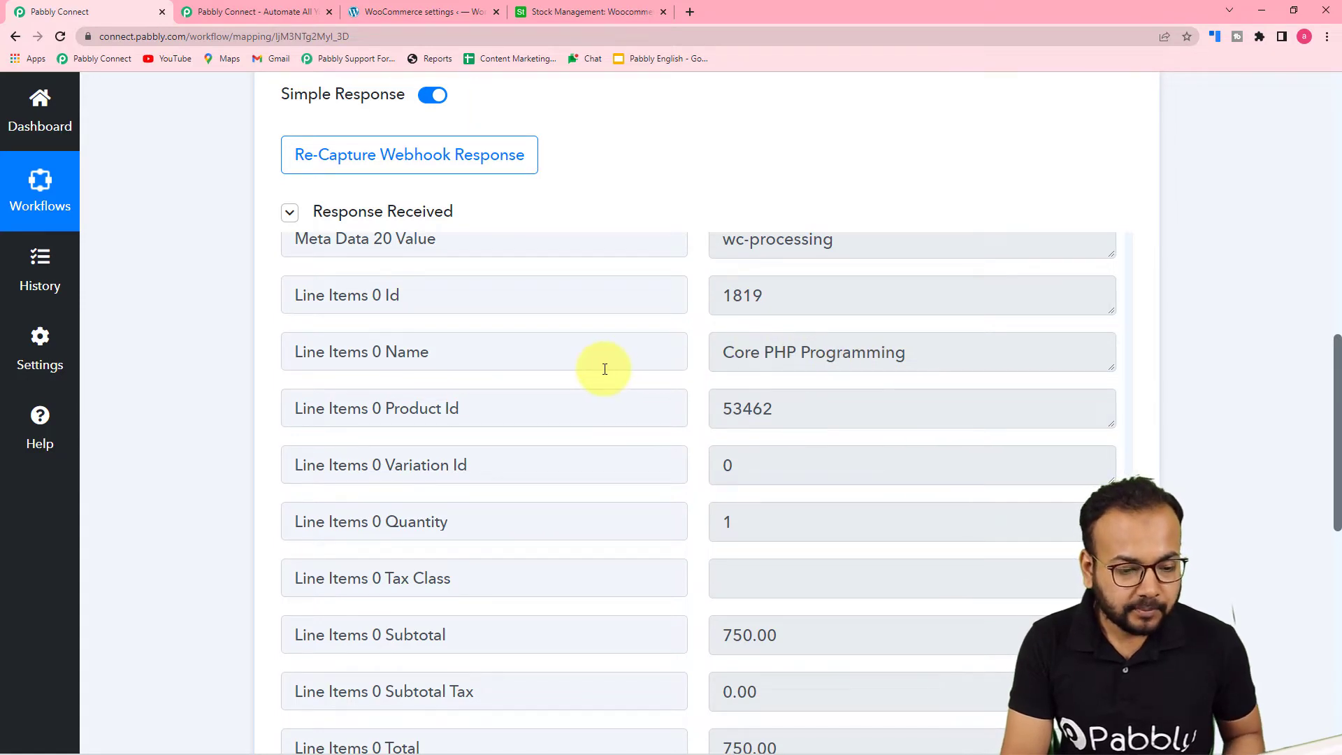
pyautogui.scroll(-3, 524, 350)
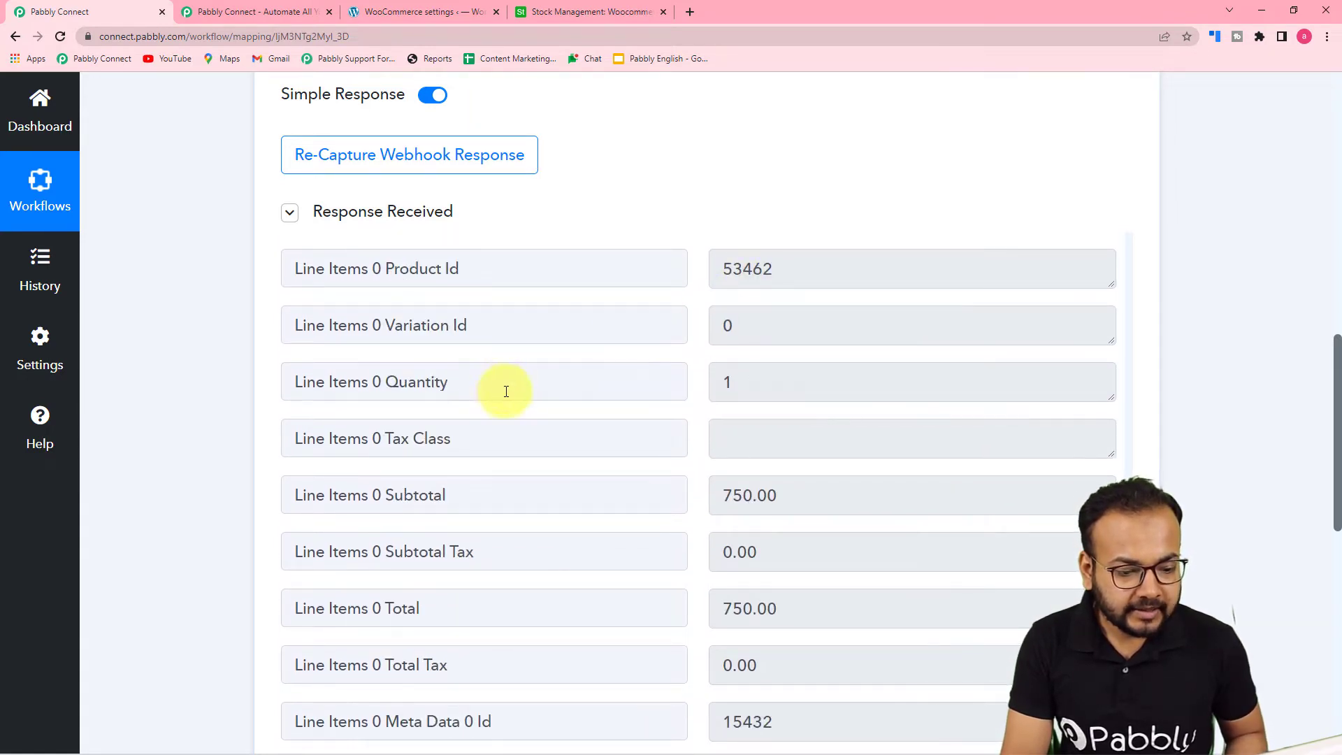
pyautogui.scroll(-1, 509, 383)
pyautogui.scroll(-1, 501, 398)
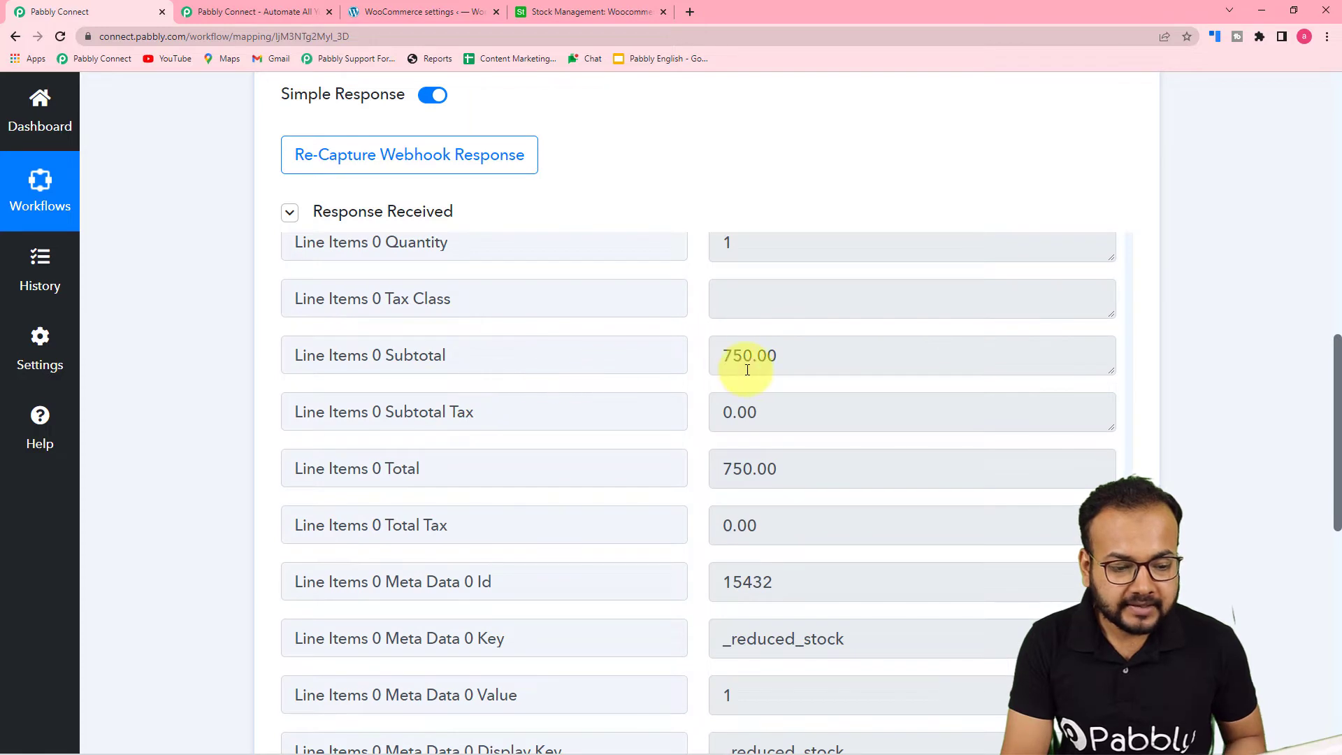
pyautogui.scroll(-2, 528, 433)
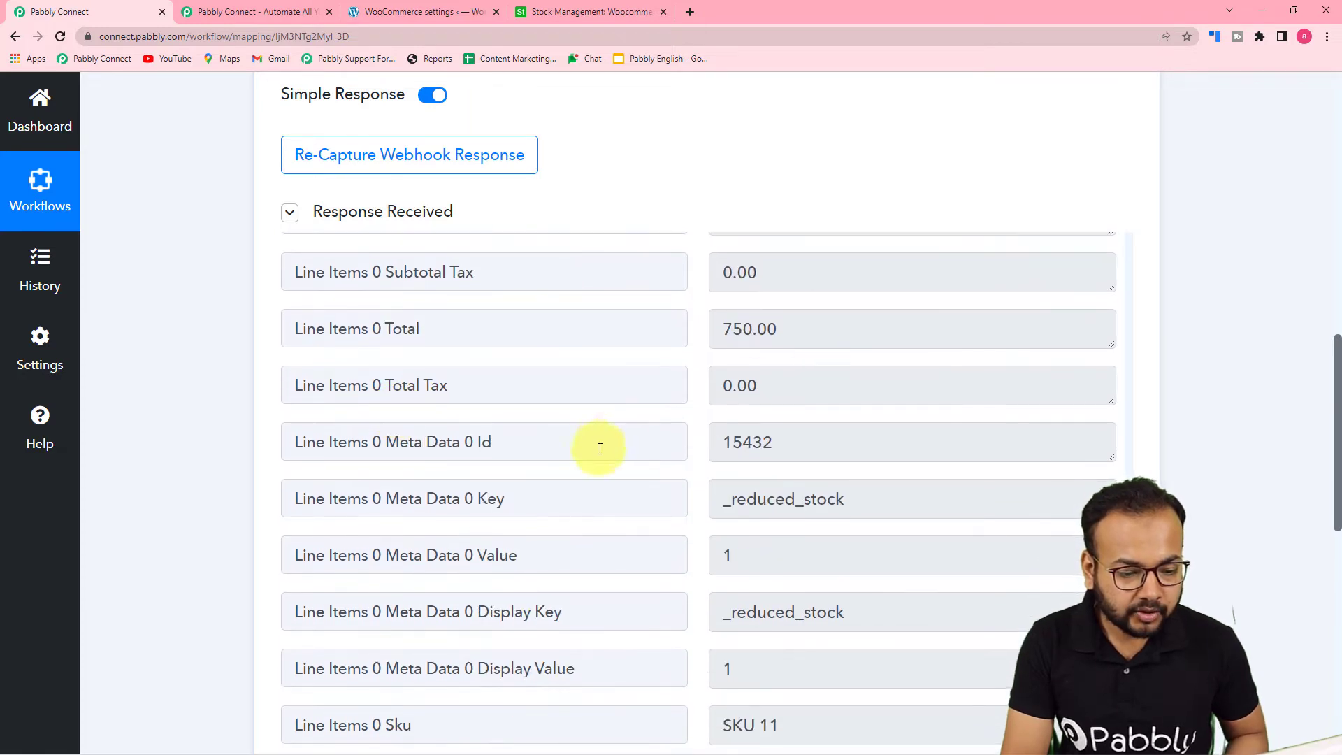
pyautogui.scroll(-3, 599, 449)
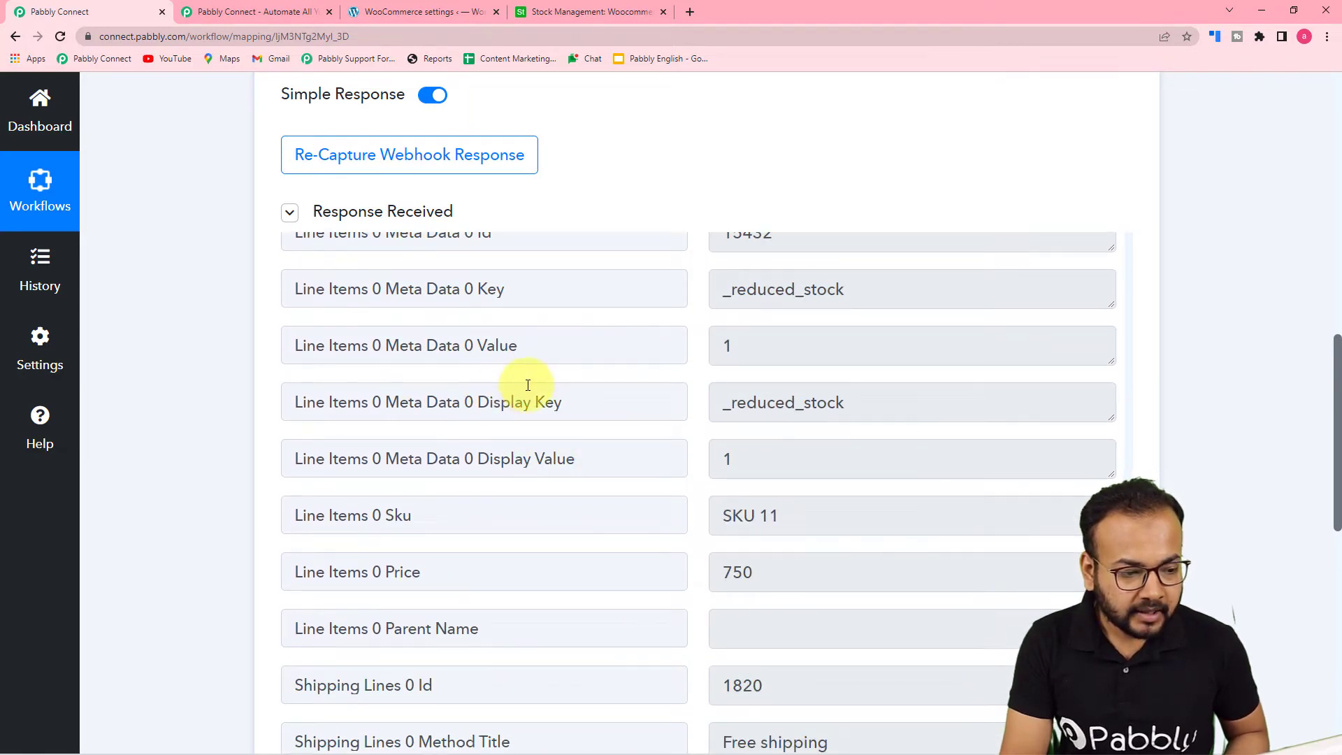
pyautogui.scroll(2, 528, 385)
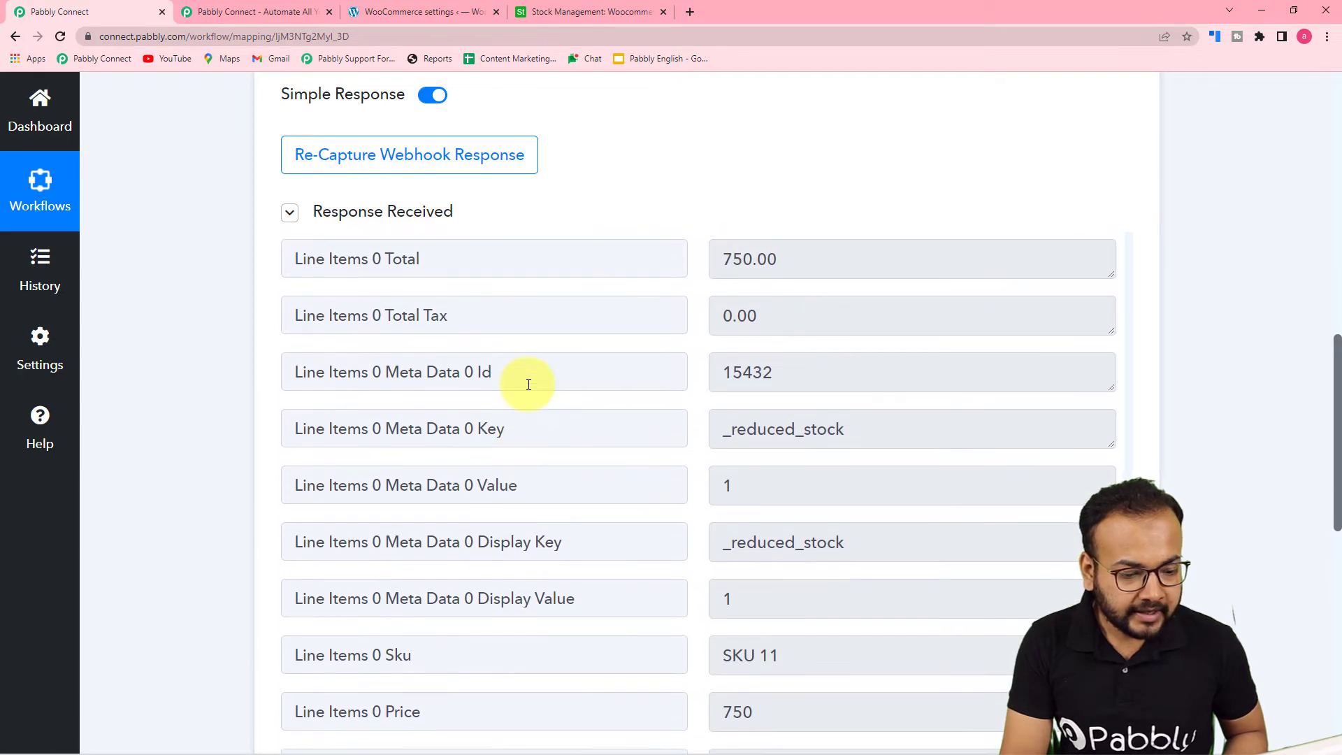
pyautogui.scroll(-5, 528, 384)
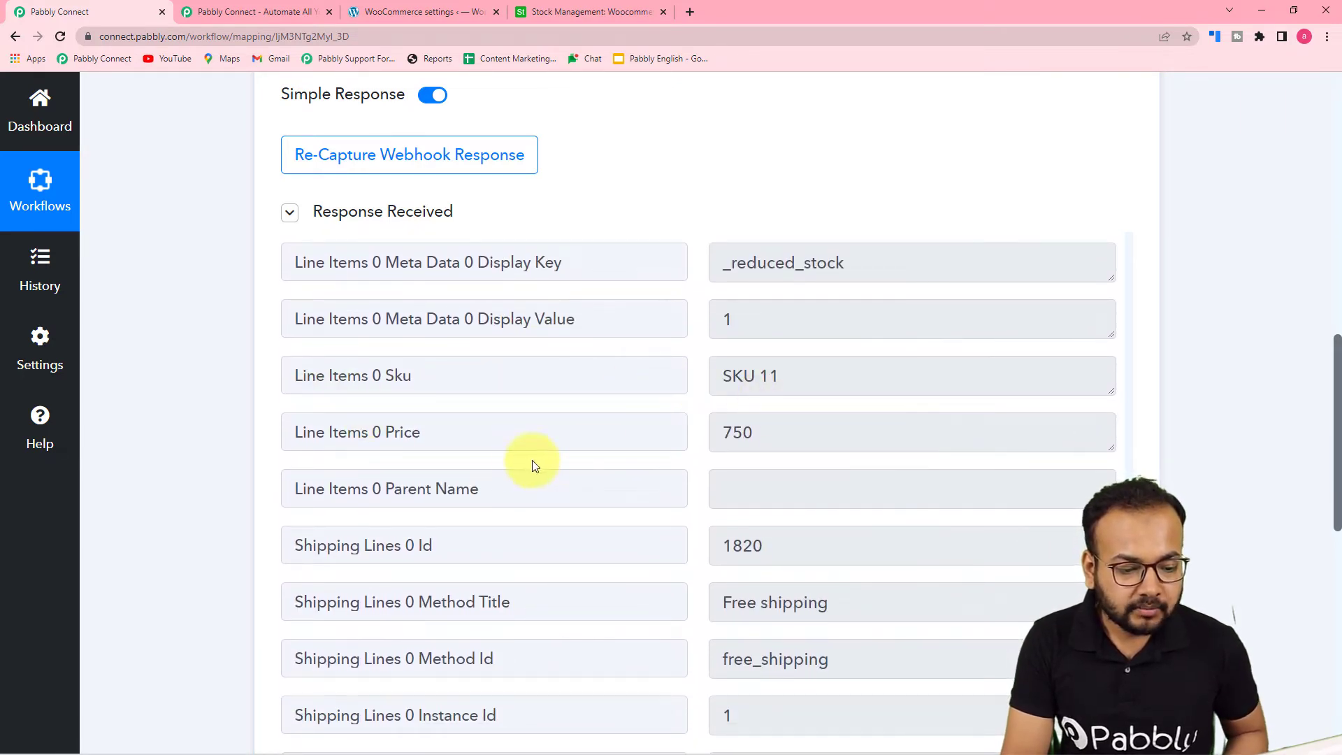
pyautogui.scroll(-6, 523, 462)
pyautogui.scroll(-8, 522, 462)
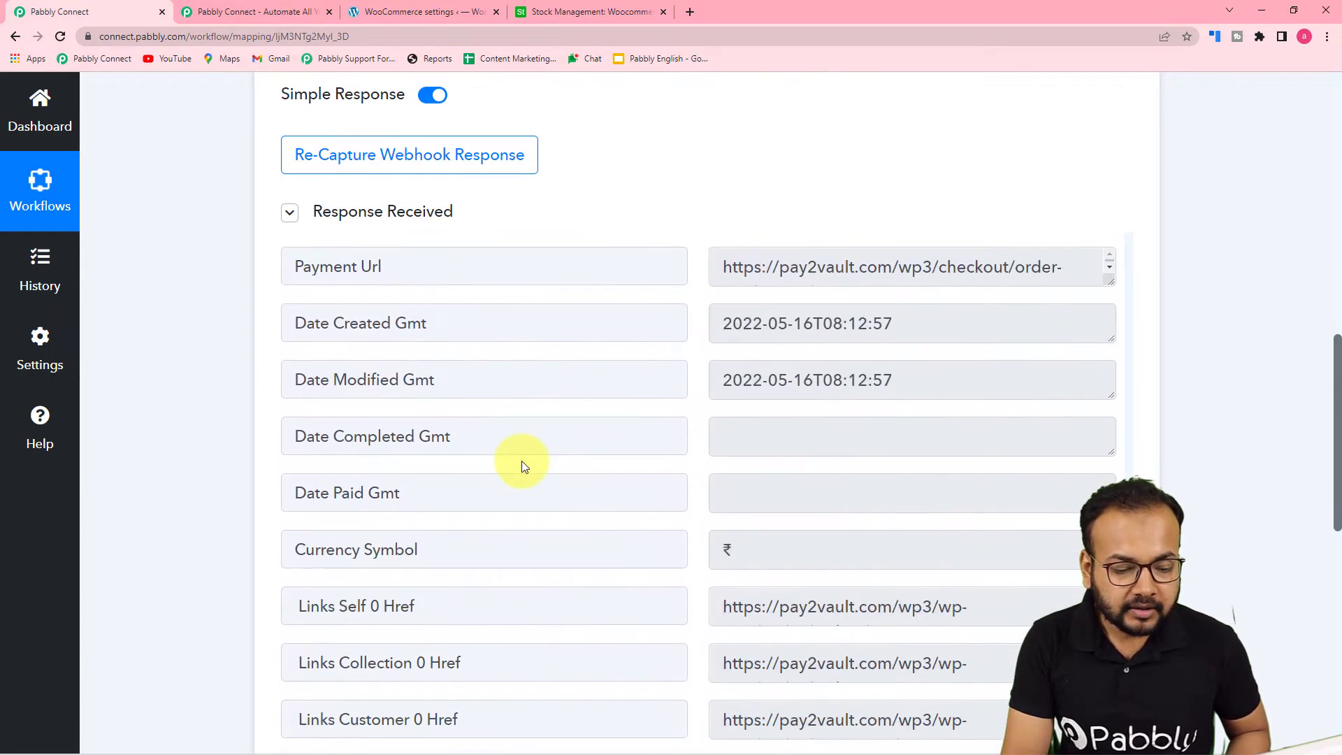
pyautogui.scroll(-2, 523, 462)
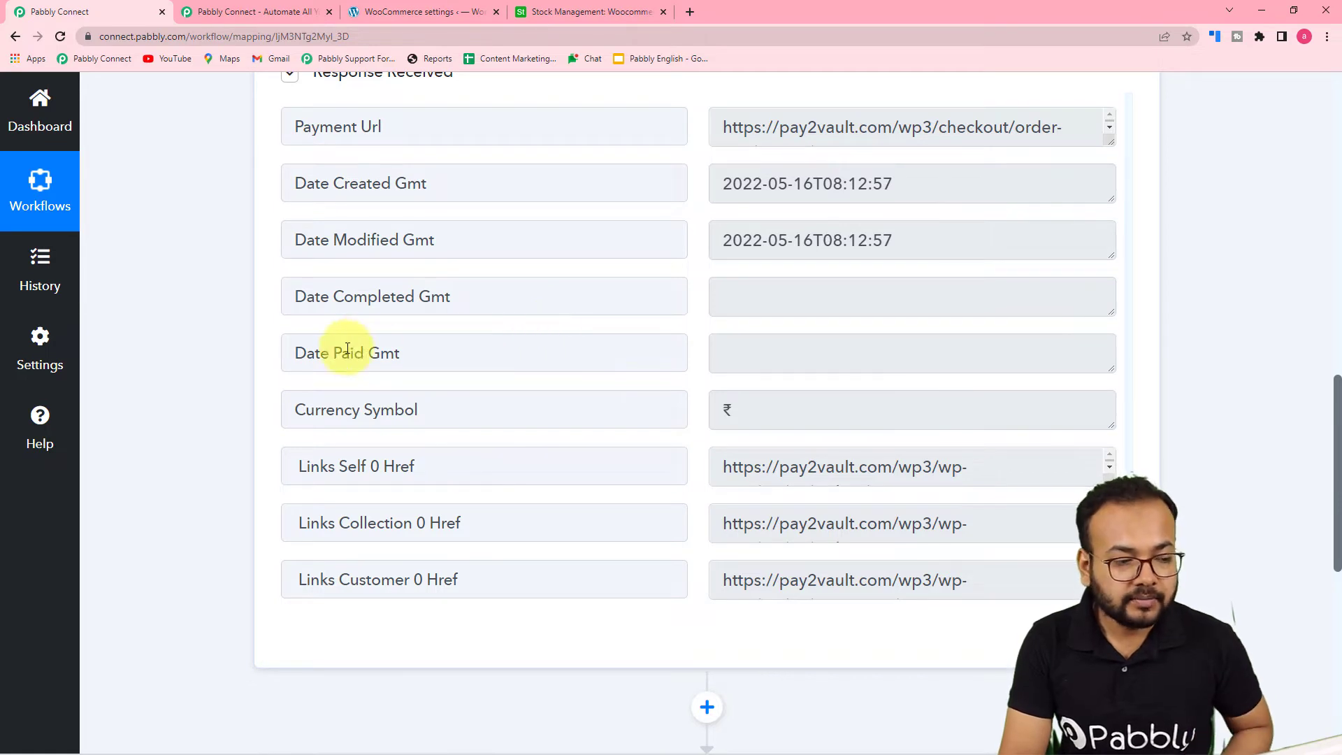
pyautogui.scroll(-4, 212, 395)
pyautogui.scroll(-1, 212, 398)
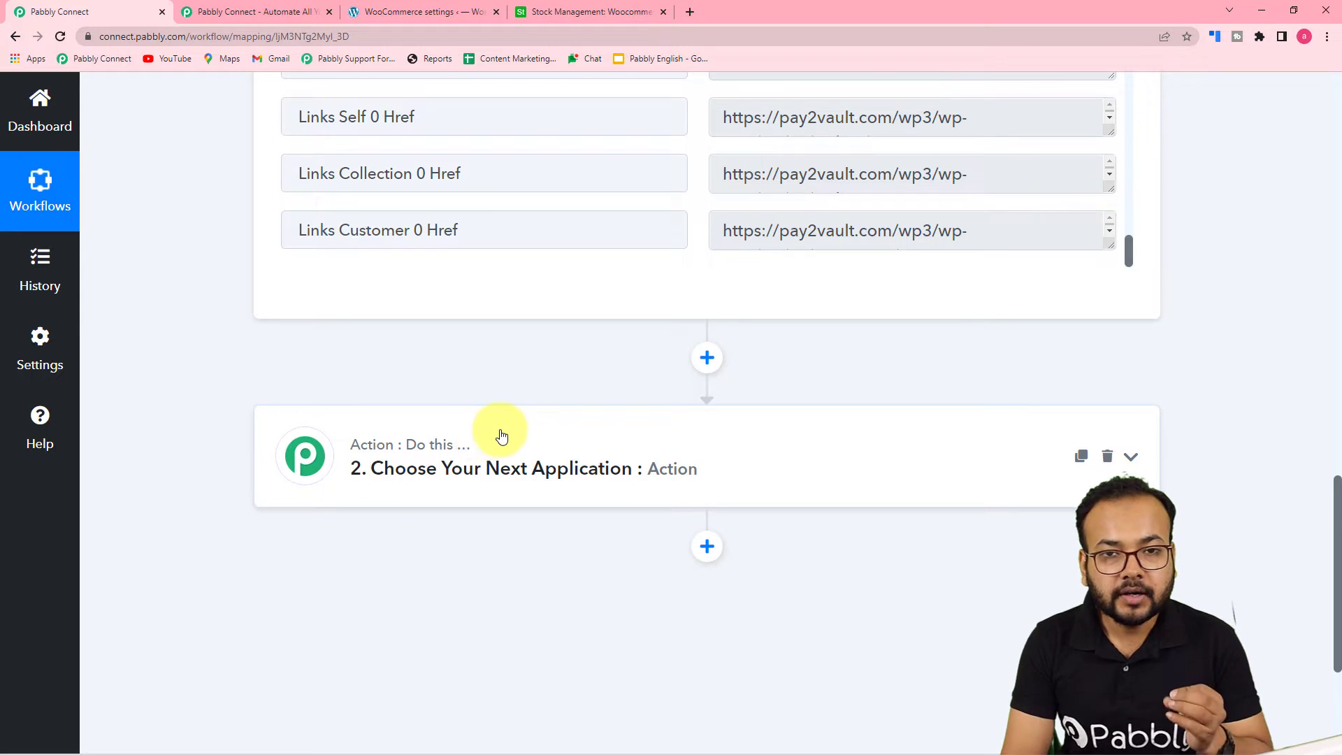
# Step: Check the Stock Quantity column of the Woocommerce Product table in Airtable and return to the Pabbly Connect workflow
pyautogui.scroll(5, 510, 448)
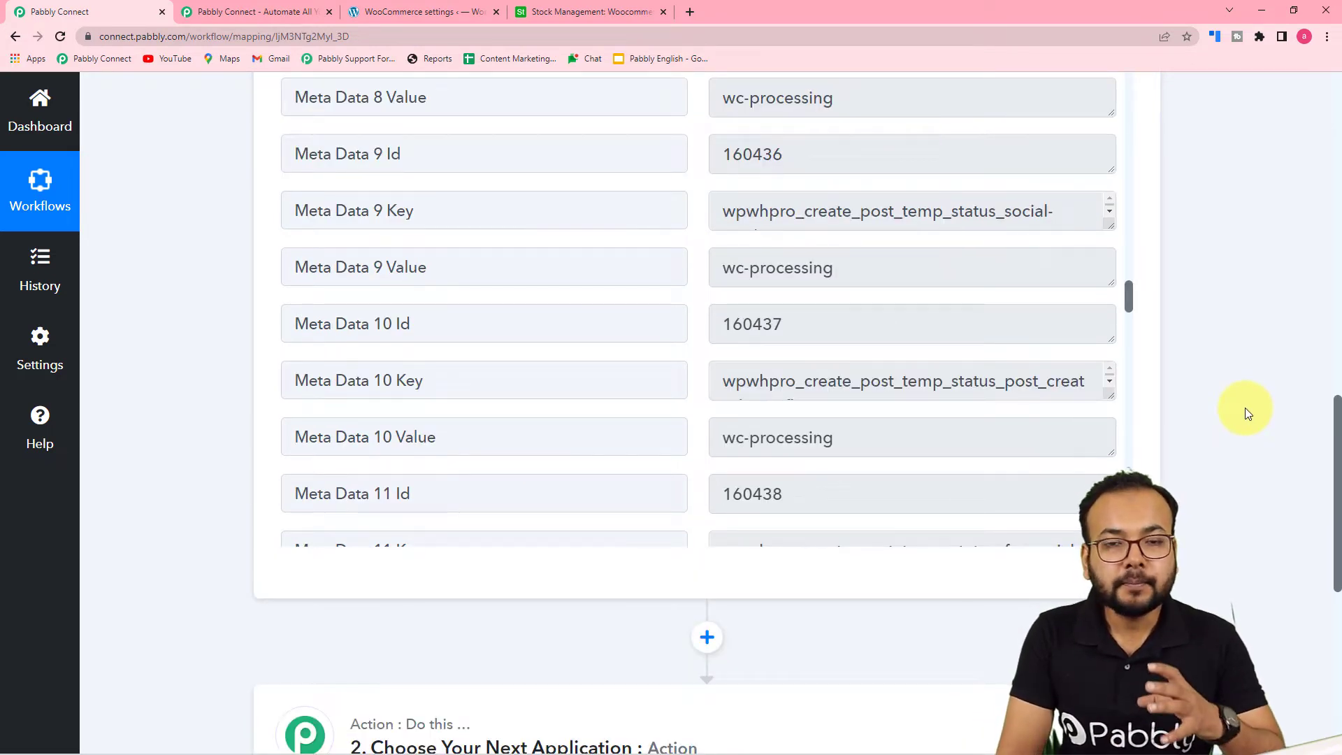
pyautogui.scroll(-1, 1237, 414)
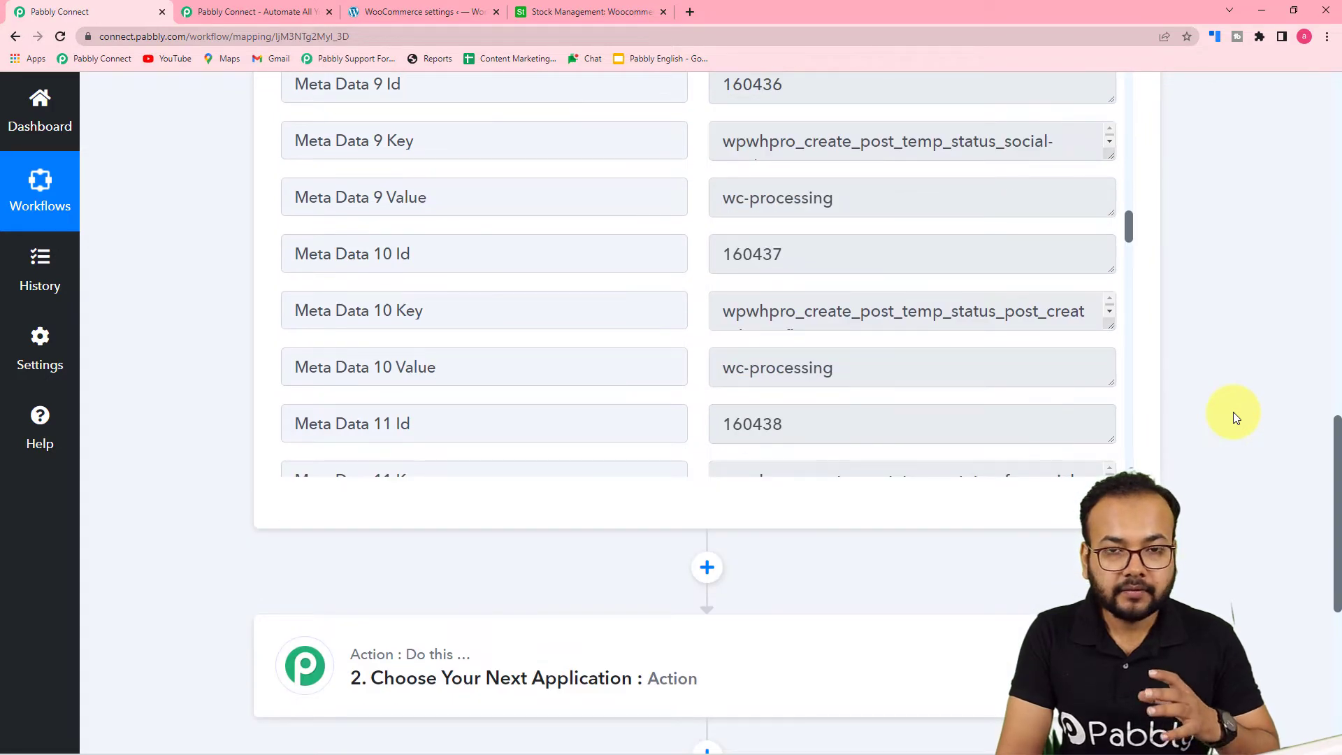
pyautogui.scroll(-2, 1233, 414)
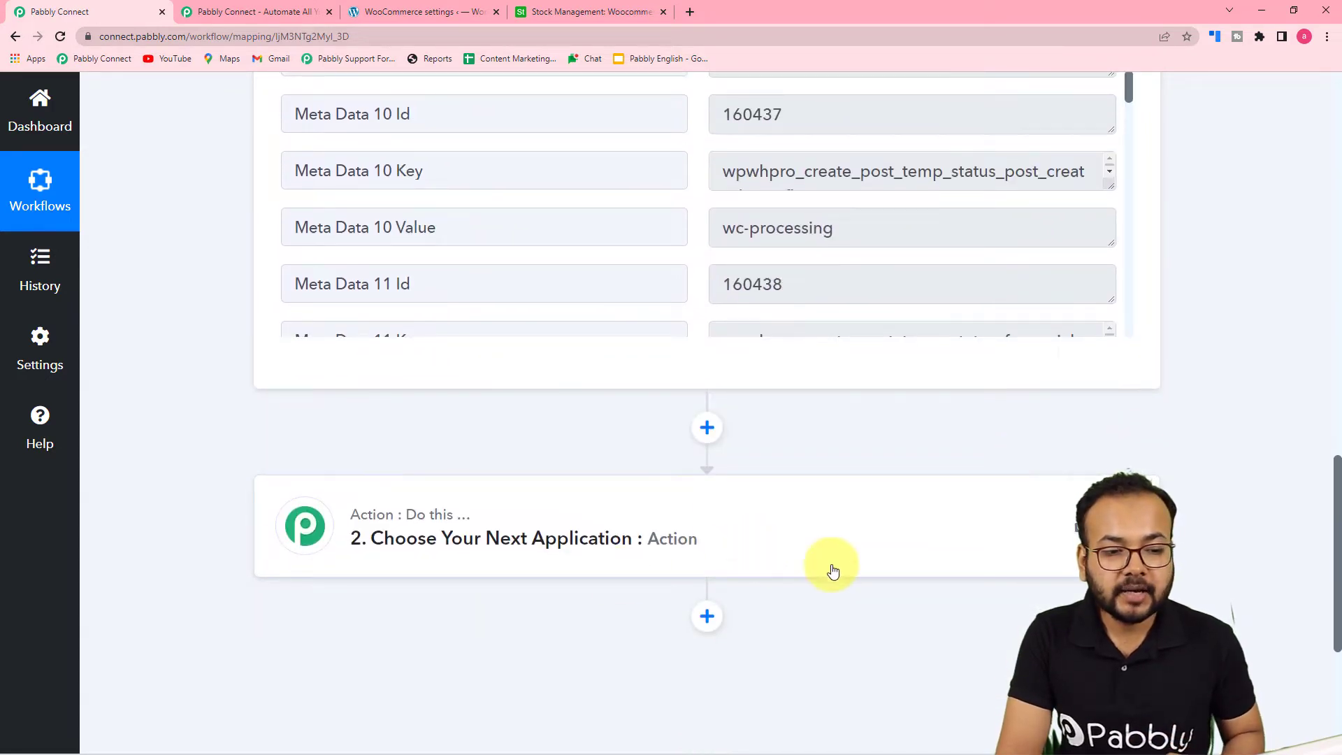
pyautogui.scroll(1, 877, 560)
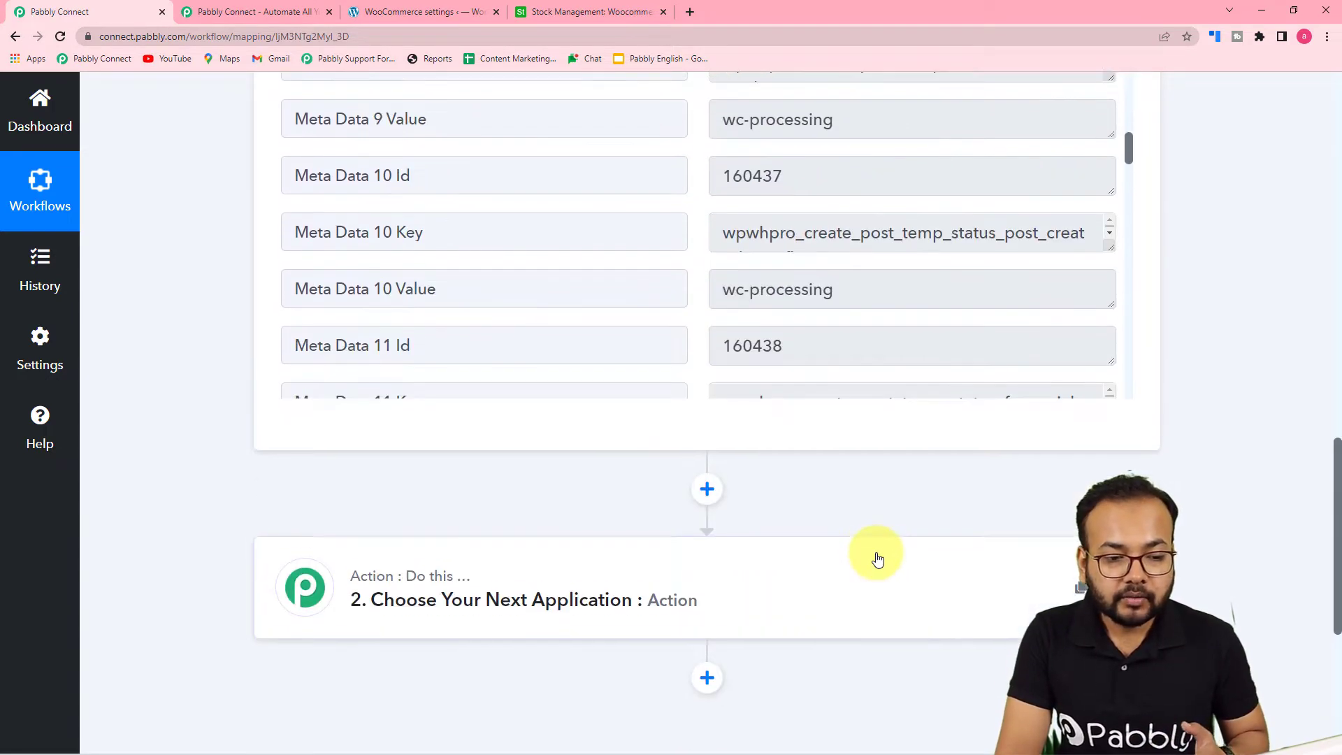
pyautogui.scroll(3, 878, 561)
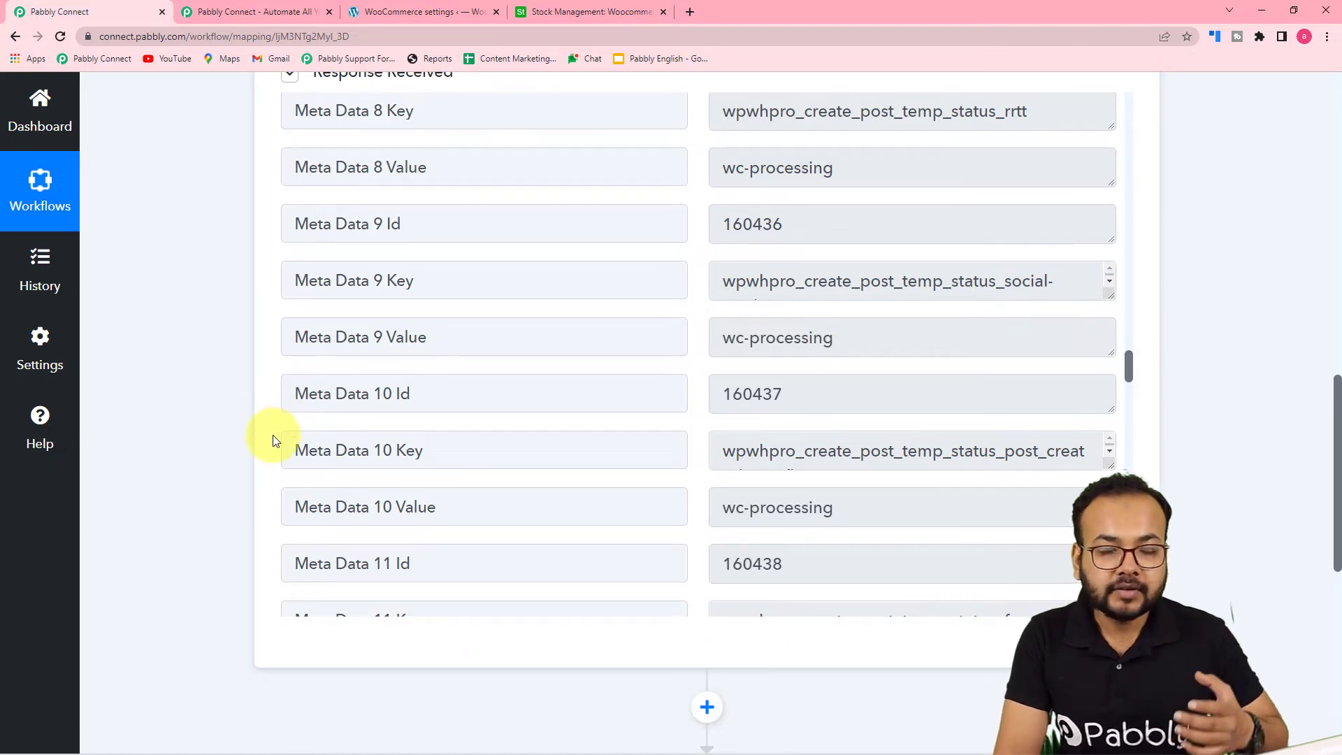
pyautogui.click(575, 12)
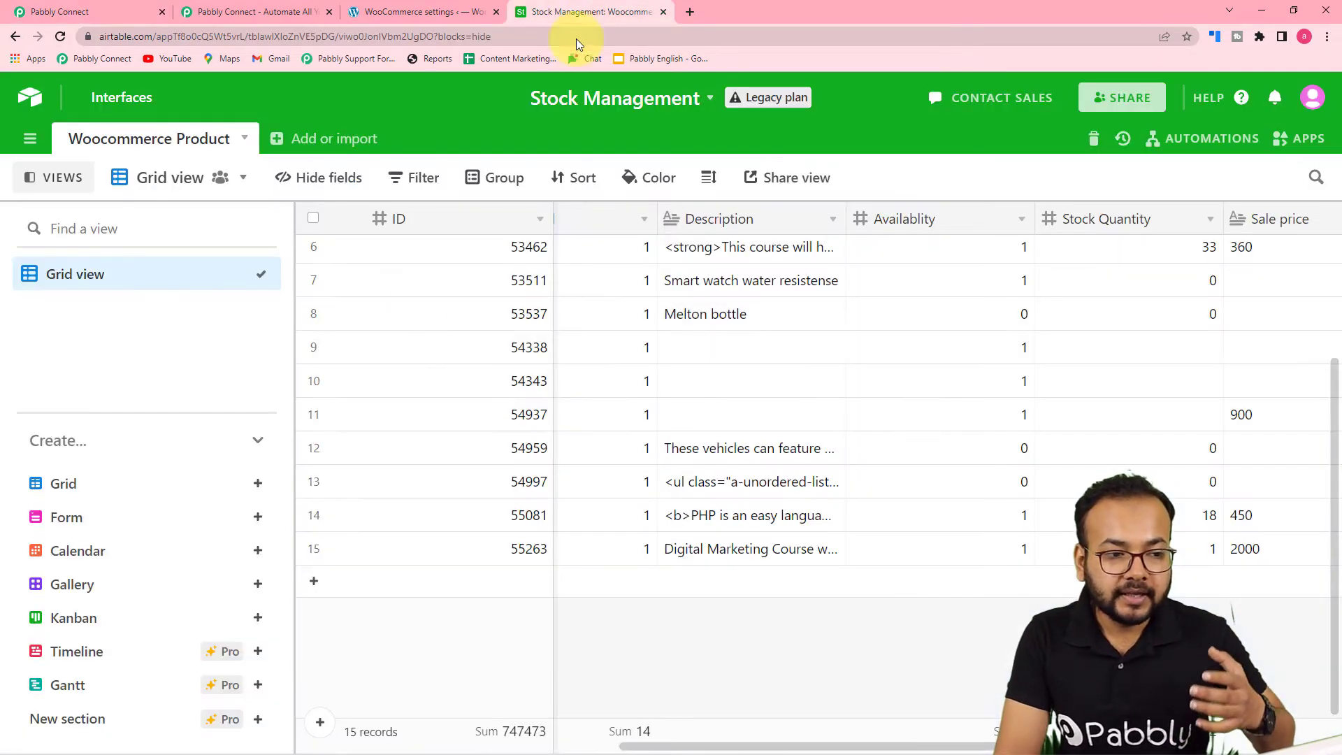
pyautogui.click(109, 14)
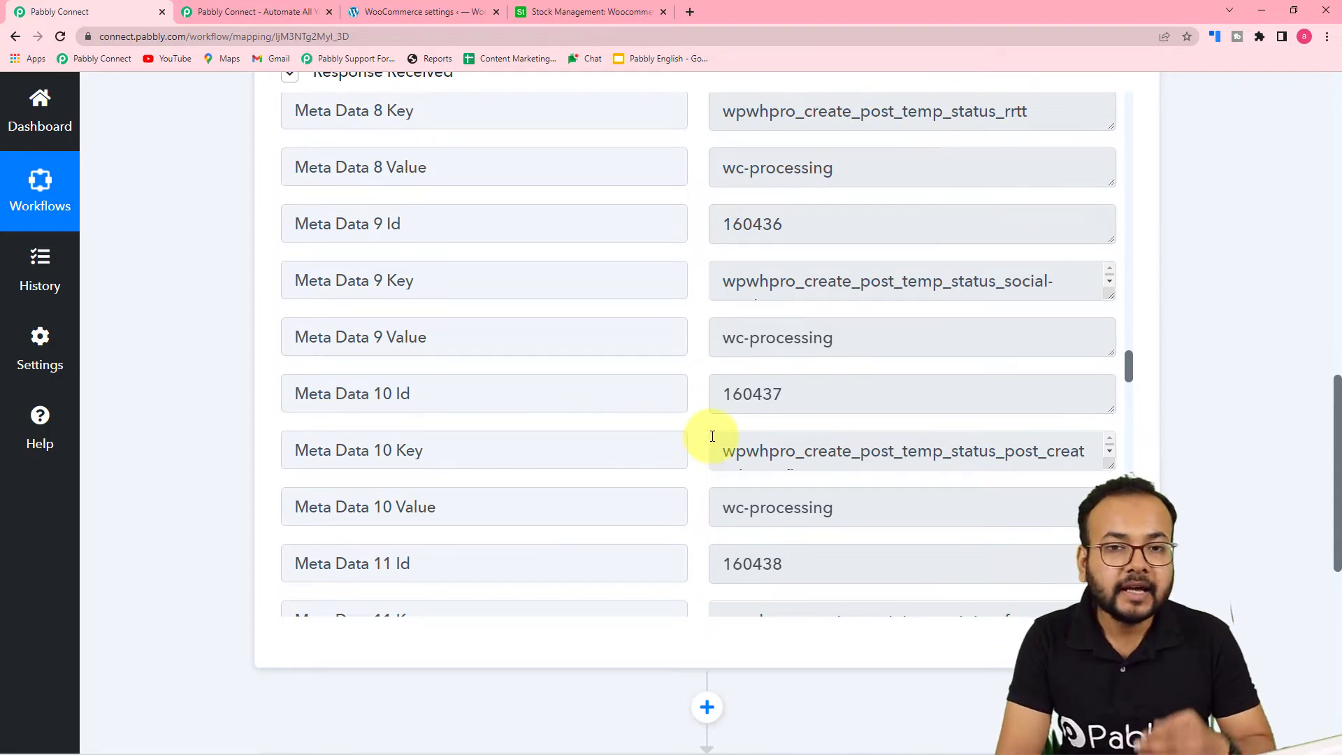
# Step: Expand the workflow's second step and choose Airtable as its action application
pyautogui.scroll(-7, 228, 416)
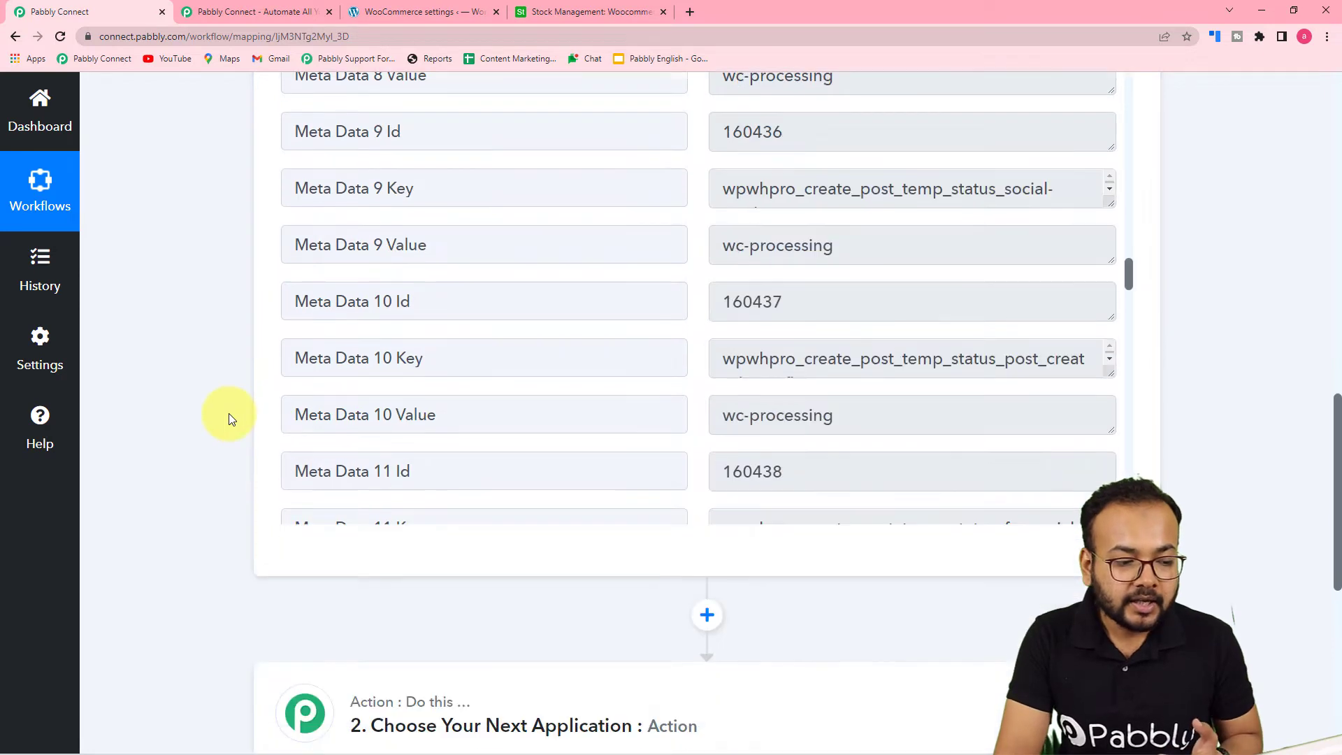
pyautogui.click(383, 348)
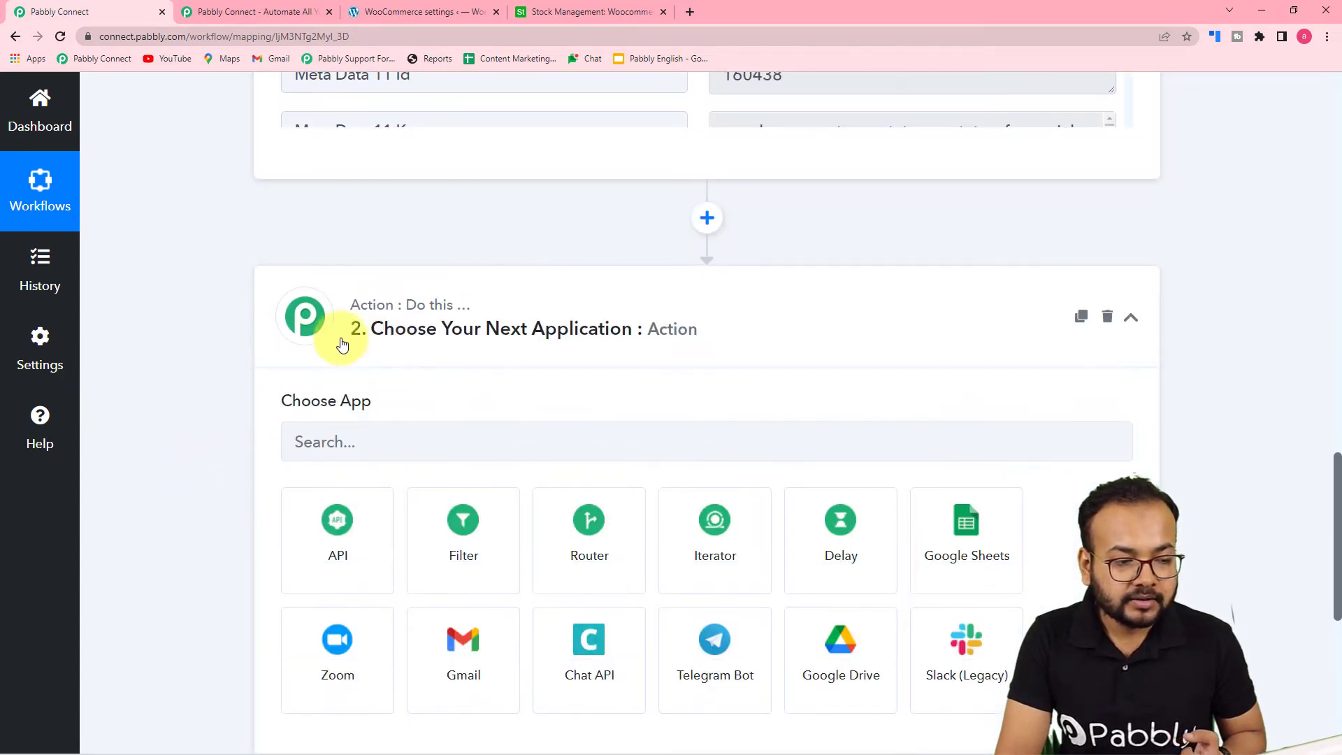
pyautogui.scroll(-2, 240, 383)
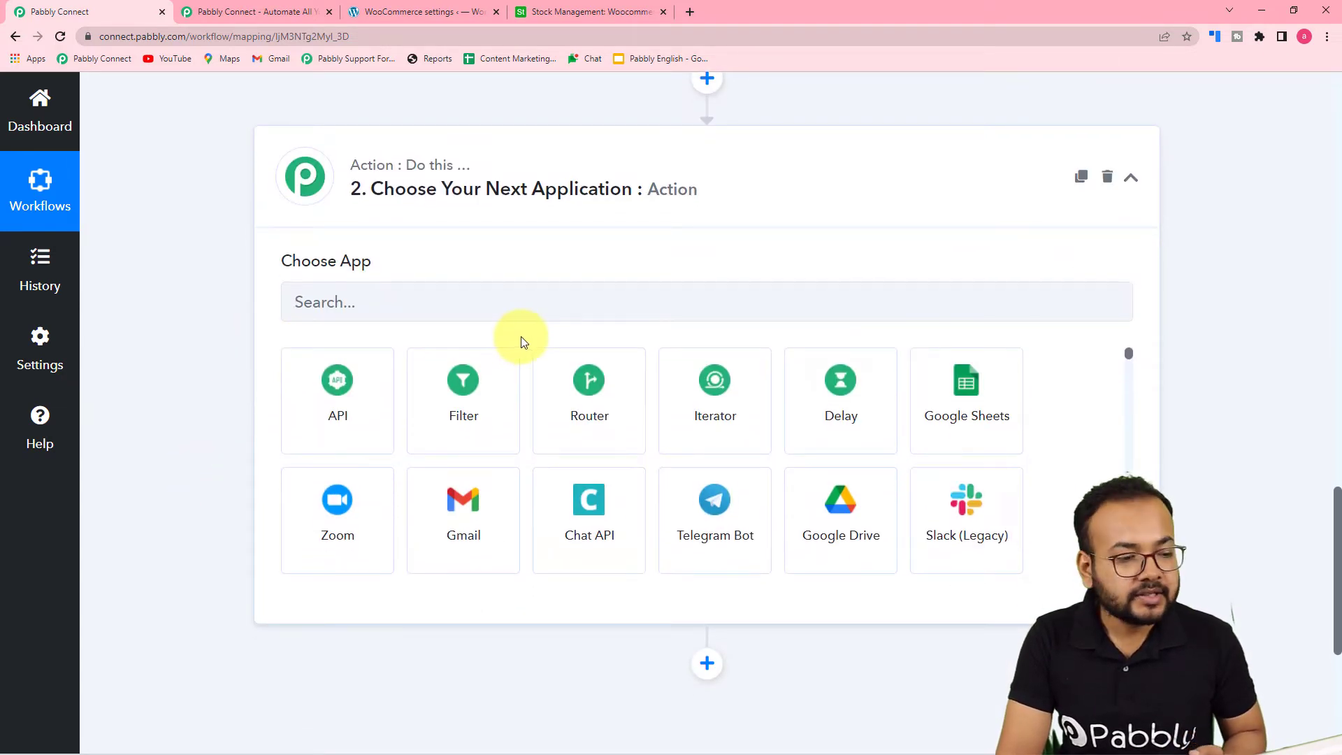
pyautogui.click(426, 302)
pyautogui.write('airt')
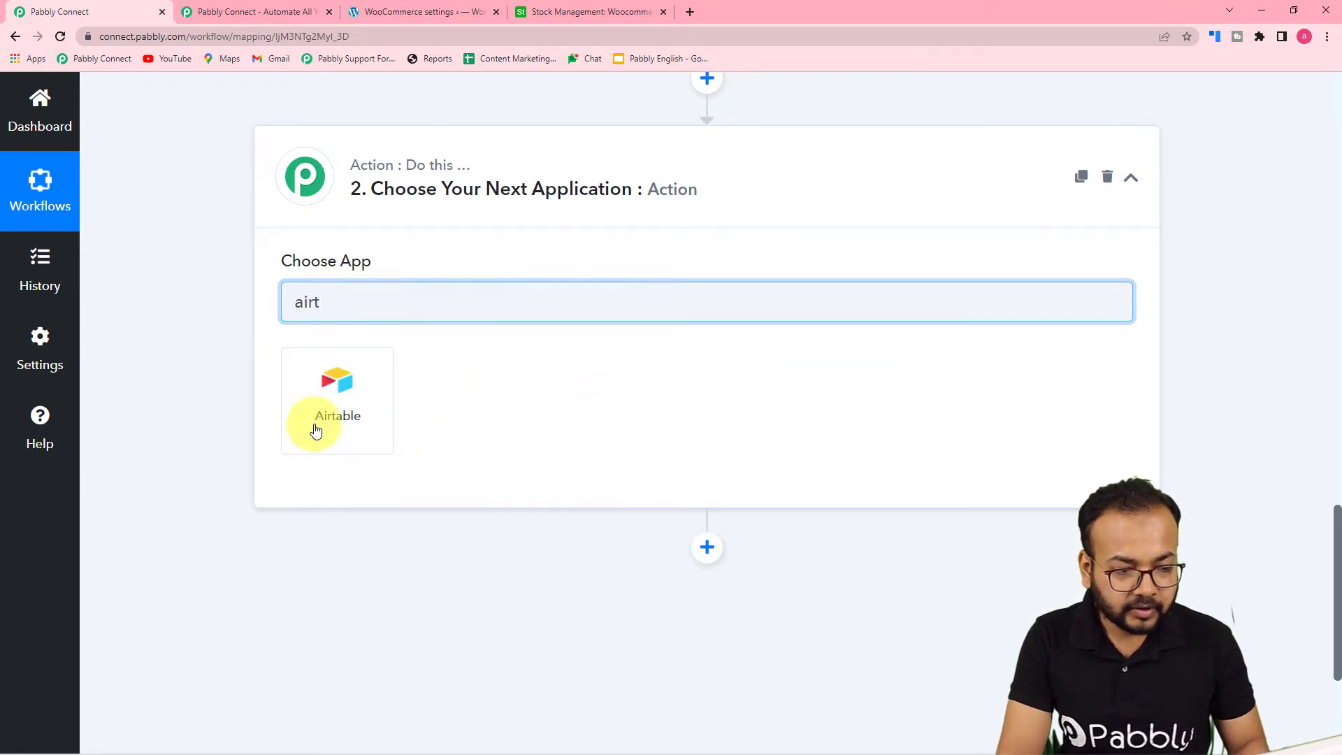
pyautogui.click(336, 408)
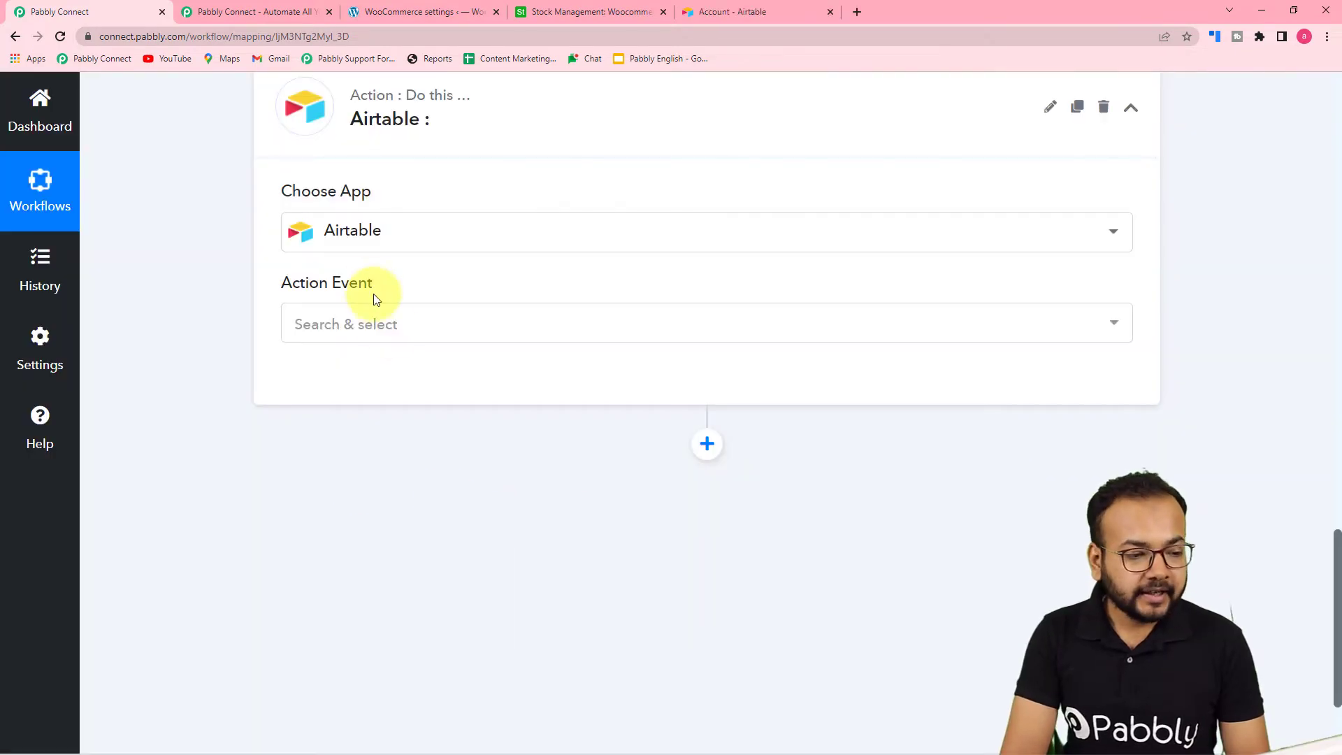
# Step: Set the Airtable action event to Search Record and open the account connection settings
pyautogui.click(404, 337)
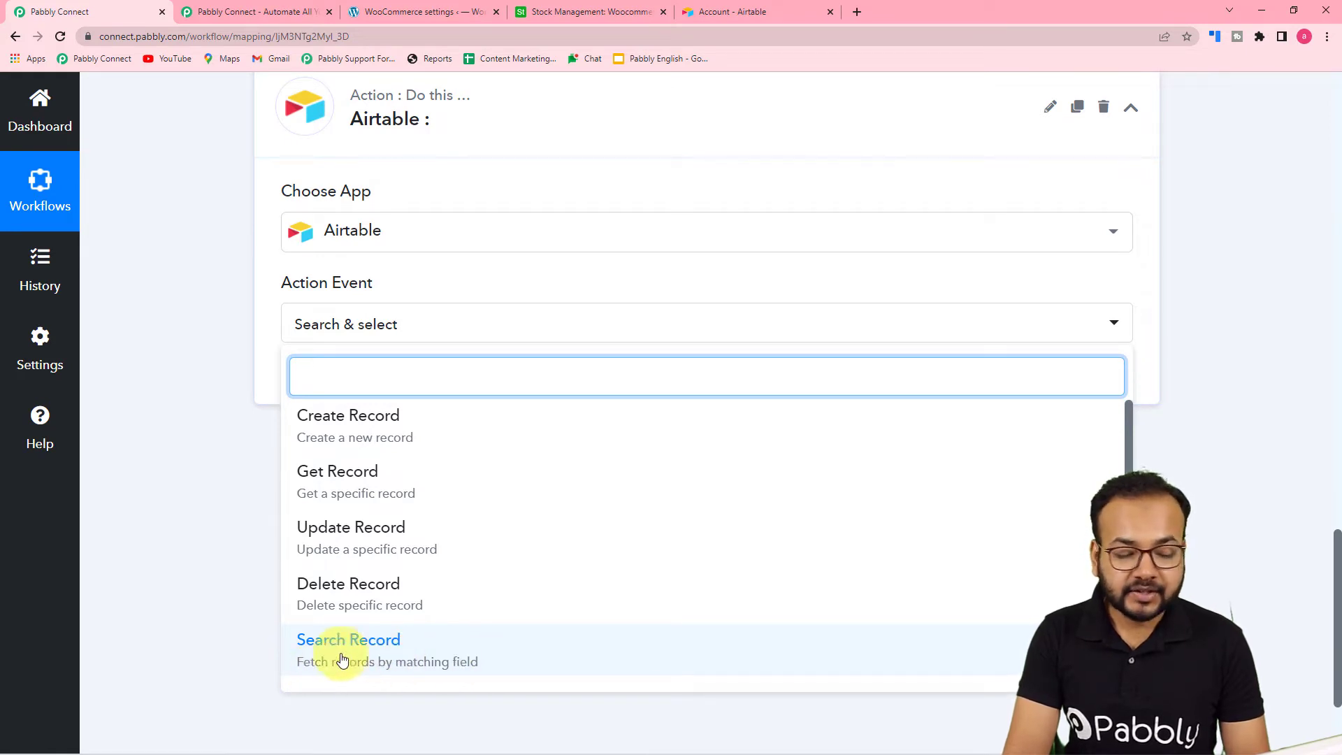
pyautogui.click(383, 664)
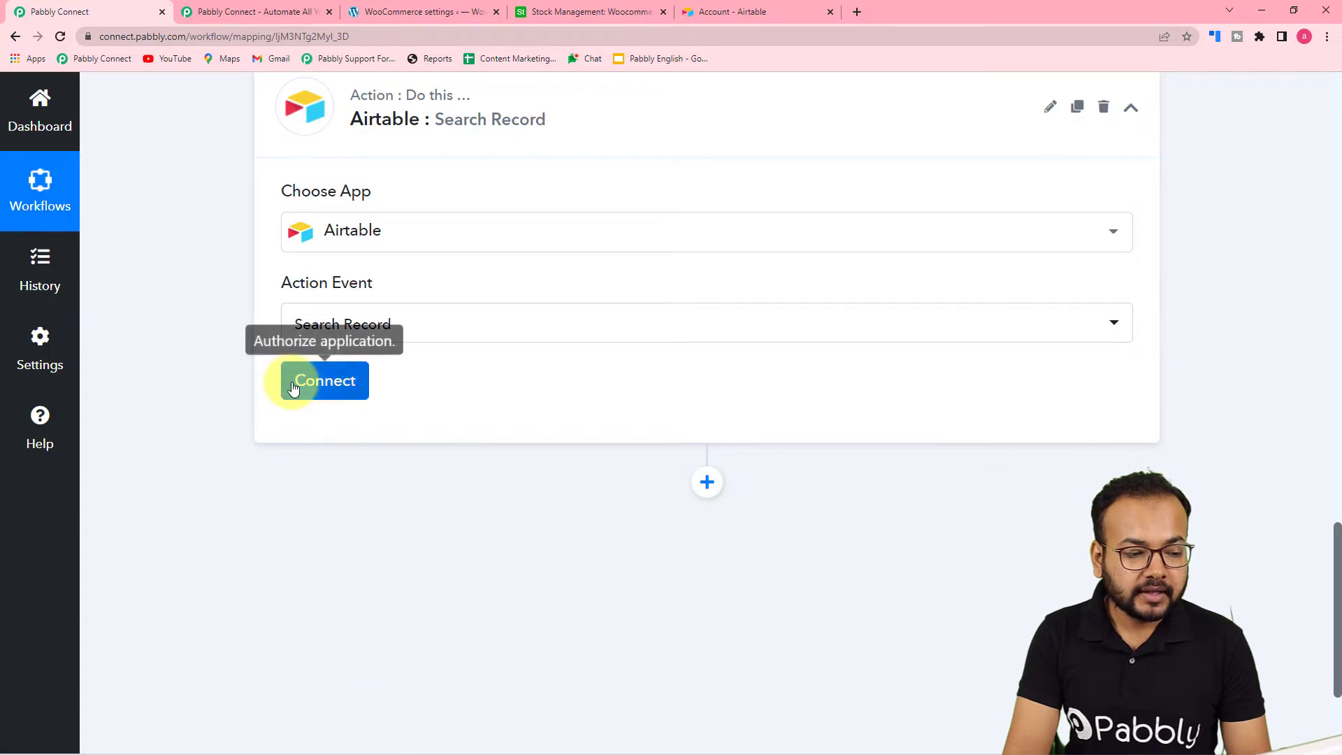
pyautogui.click(294, 389)
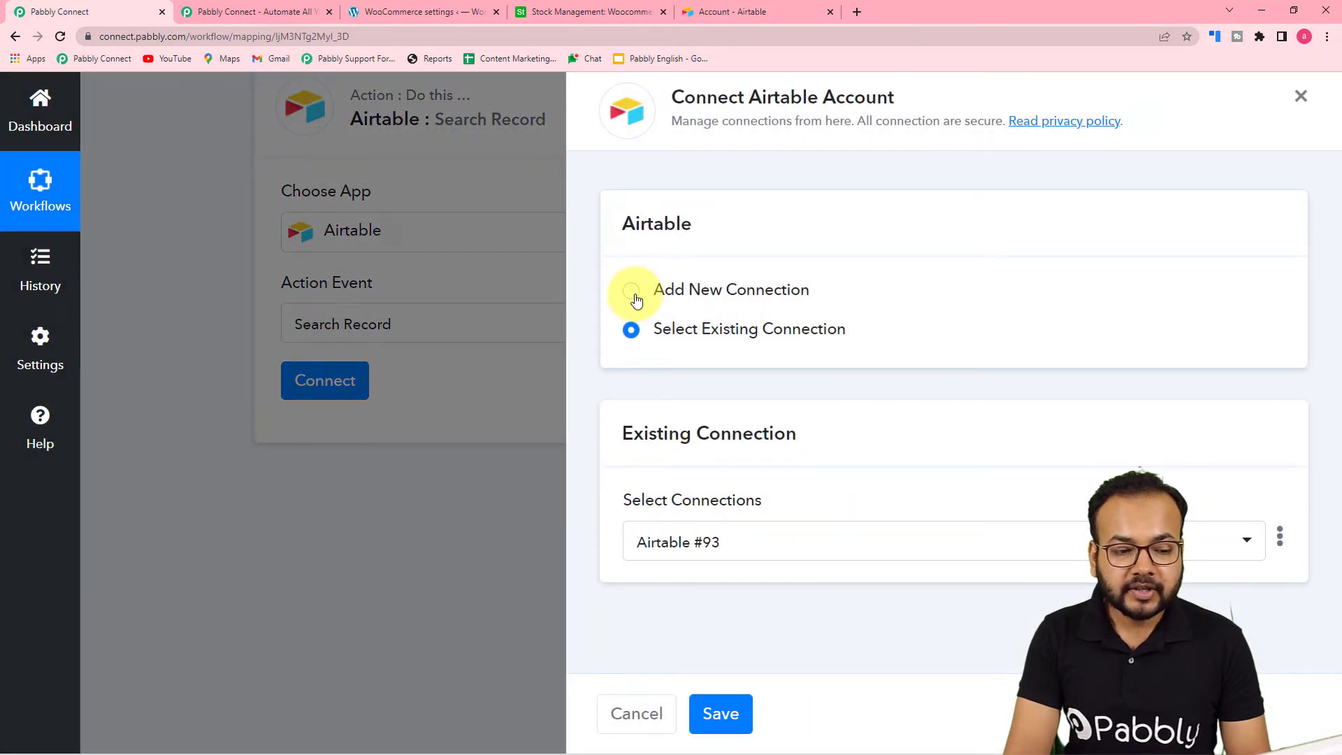
# Step: Start adding a new Airtable connection and copy the personal API key from the Airtable account overview page
pyautogui.click(633, 293)
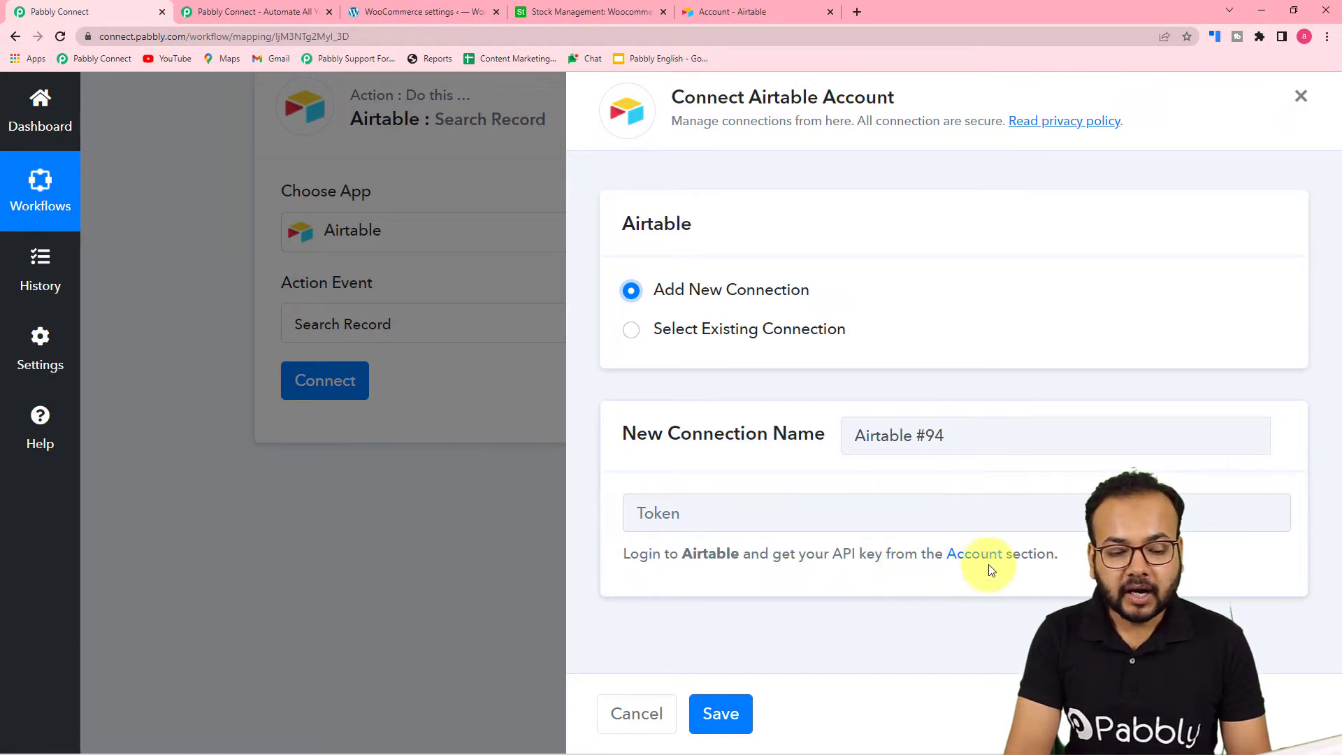
pyautogui.click(605, 16)
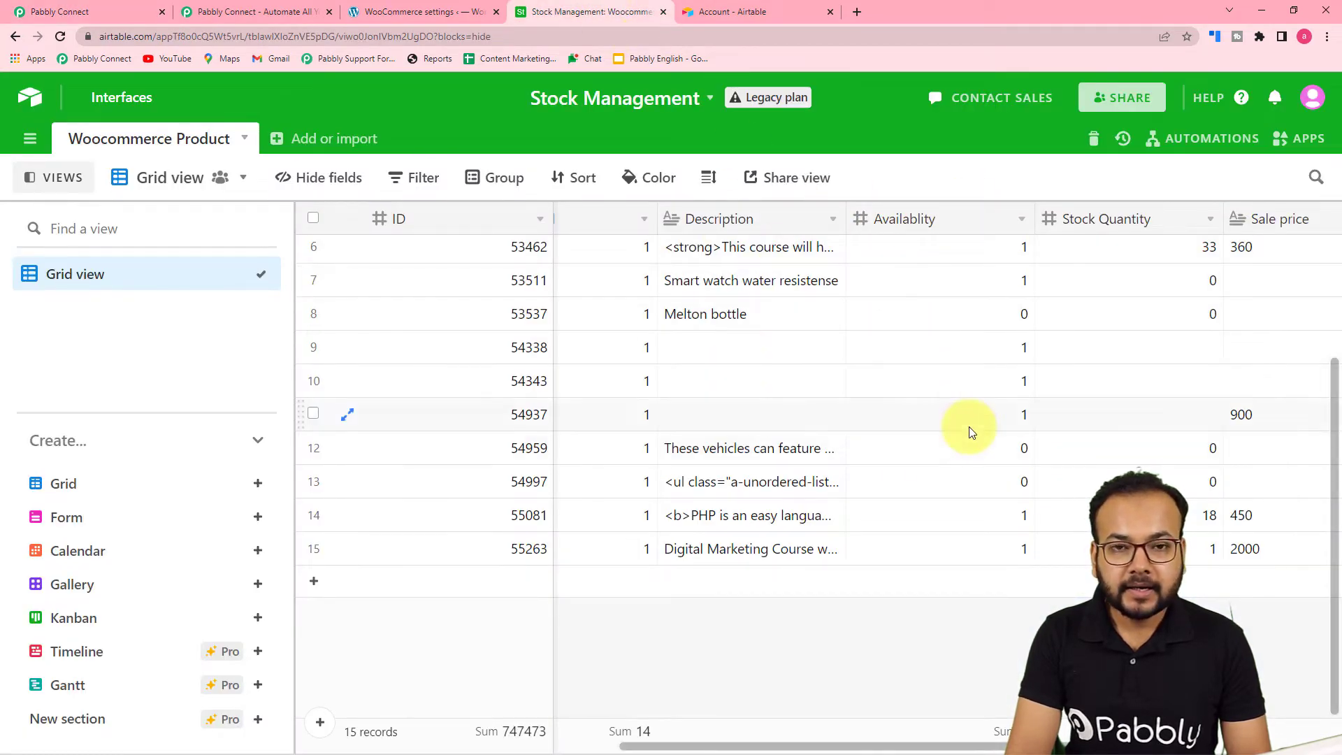
pyautogui.click(1311, 105)
pyautogui.click(1147, 185)
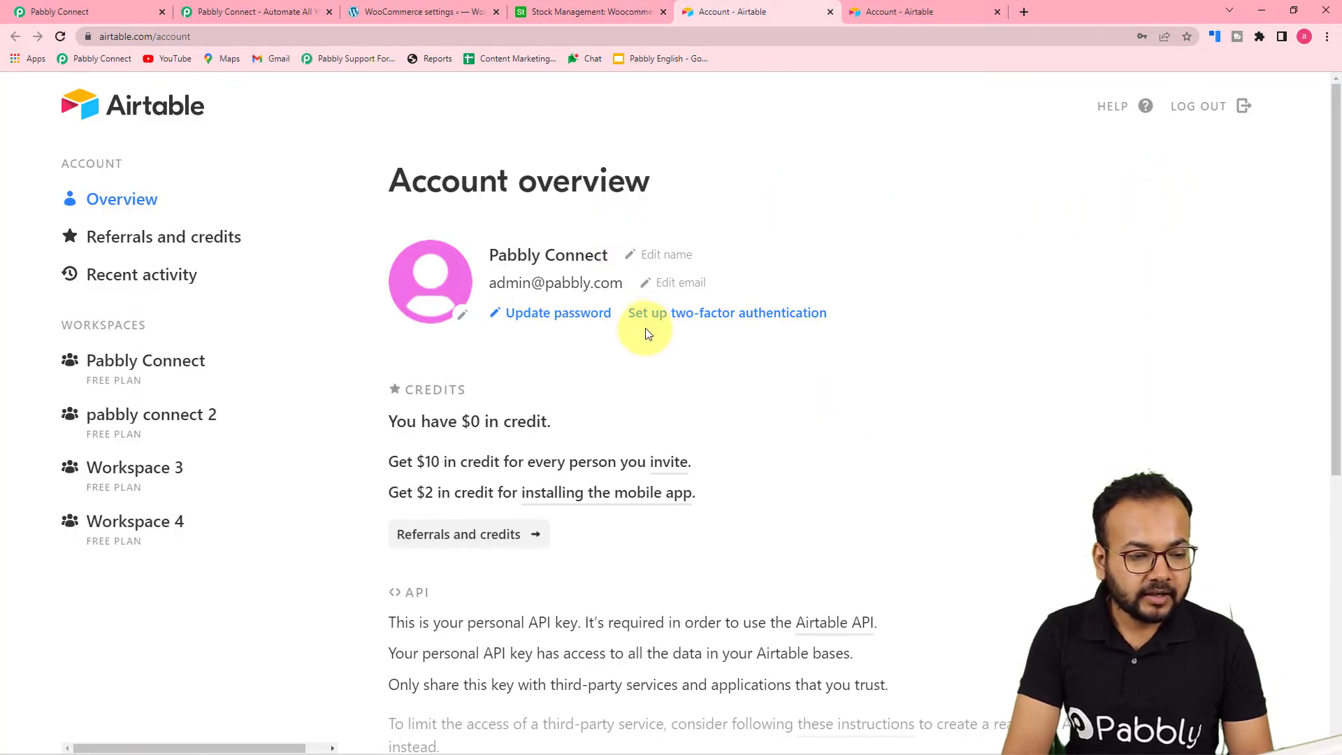
pyautogui.scroll(-7, 646, 334)
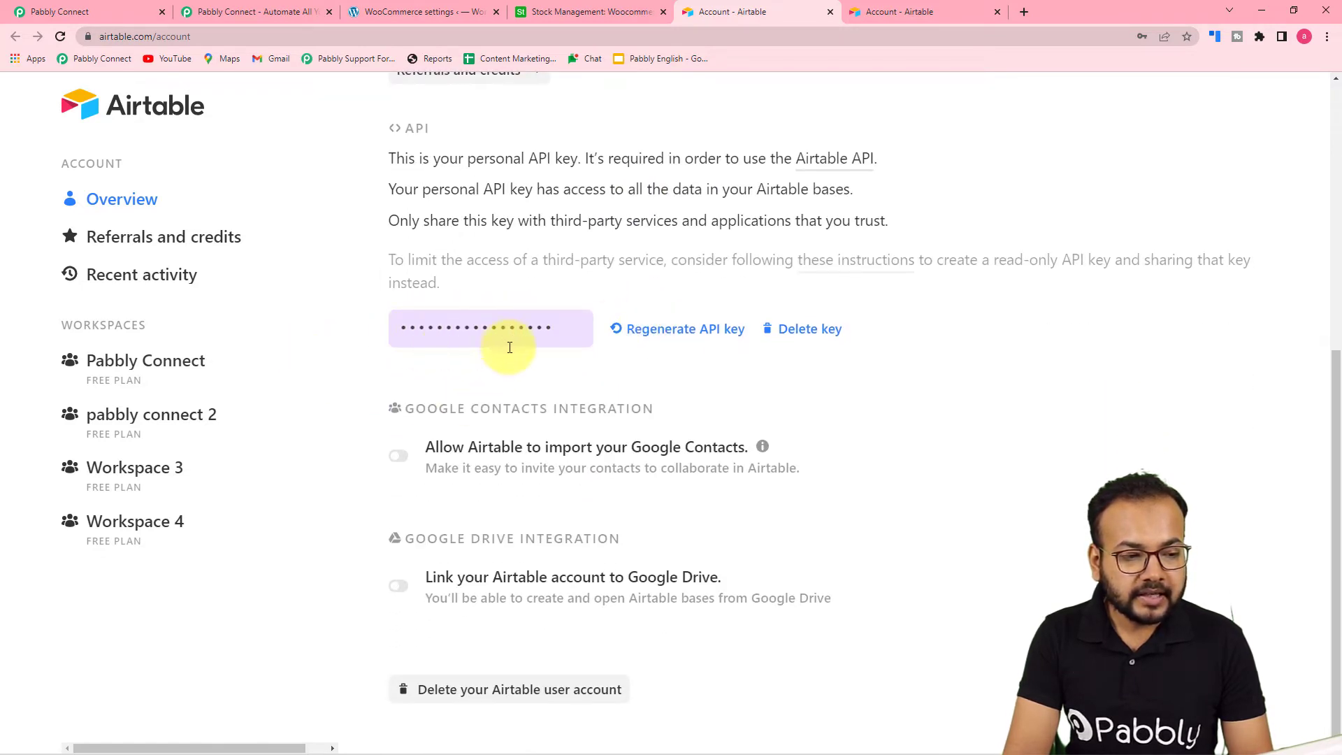
pyautogui.click(465, 325)
pyautogui.rightClick(459, 324)
pyautogui.click(469, 337)
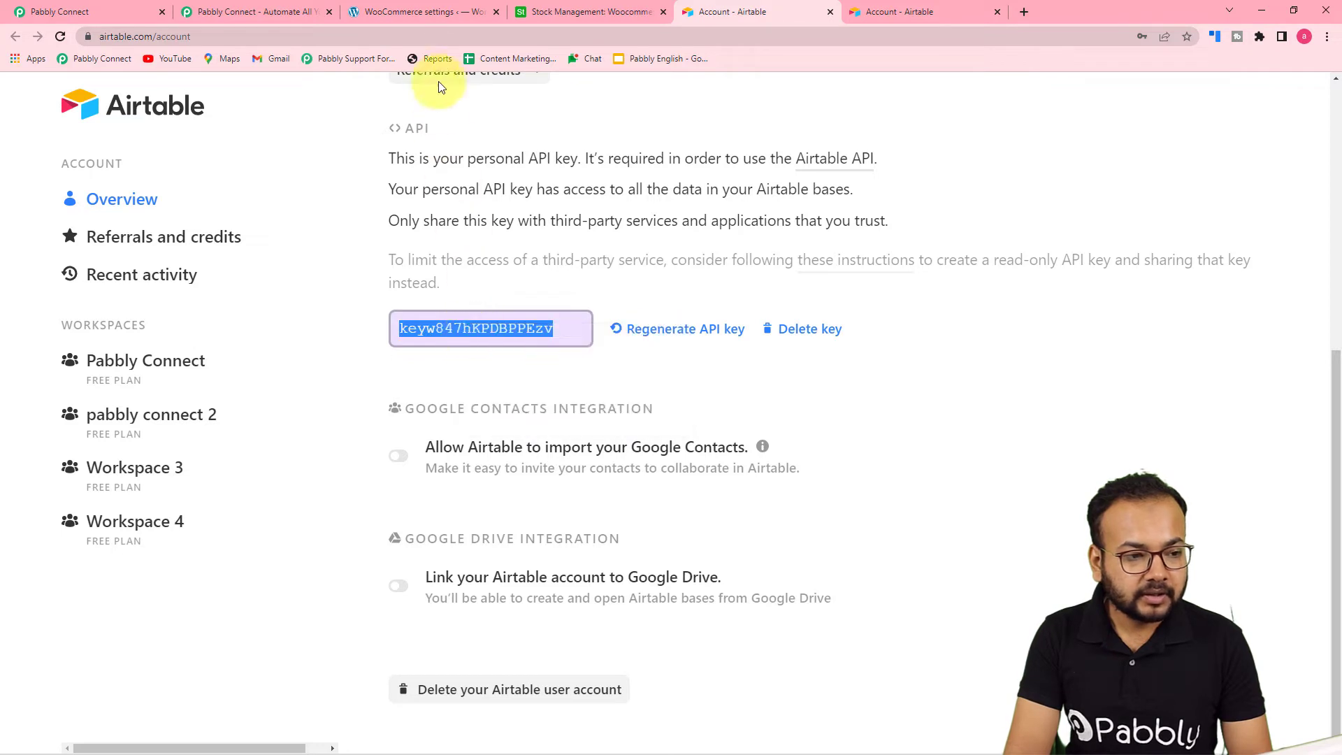
# Step: Paste the Airtable API key into the new connection's Token field in Pabbly Connect and save the connection
pyautogui.click(144, 17)
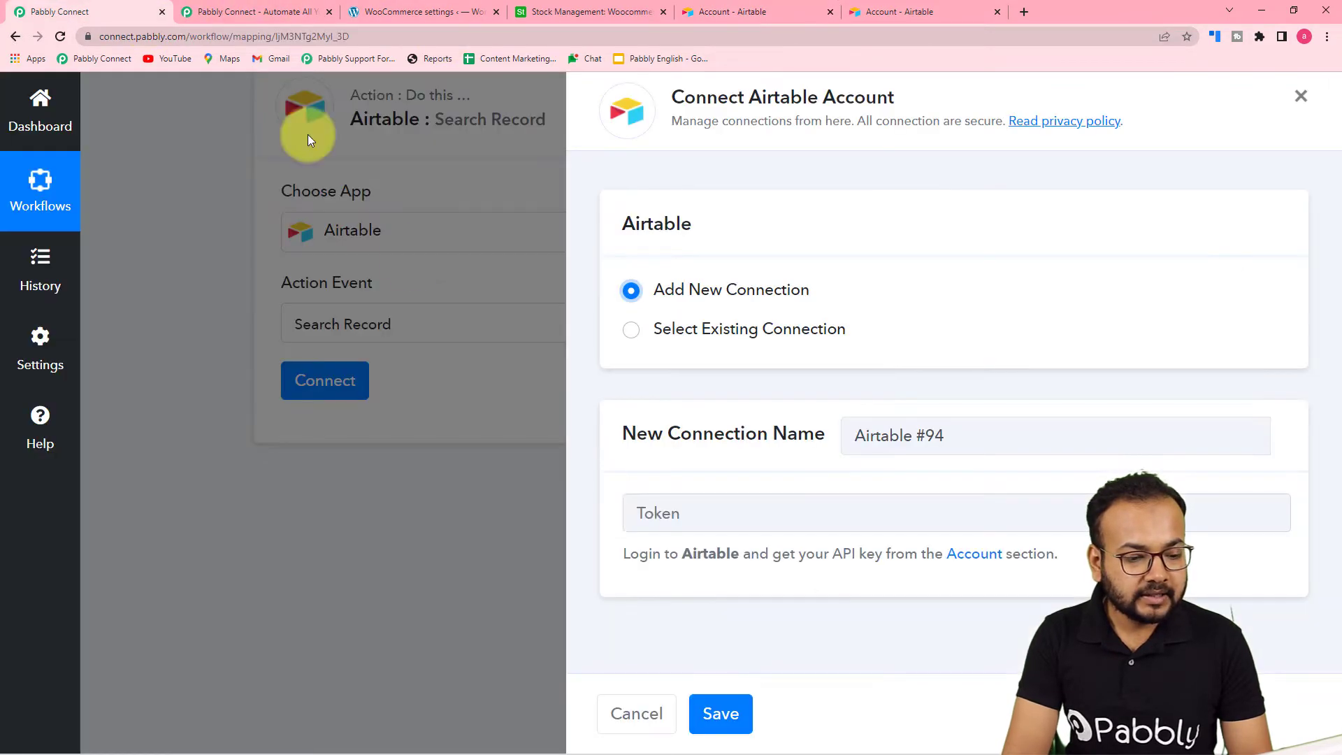
pyautogui.rightClick(656, 515)
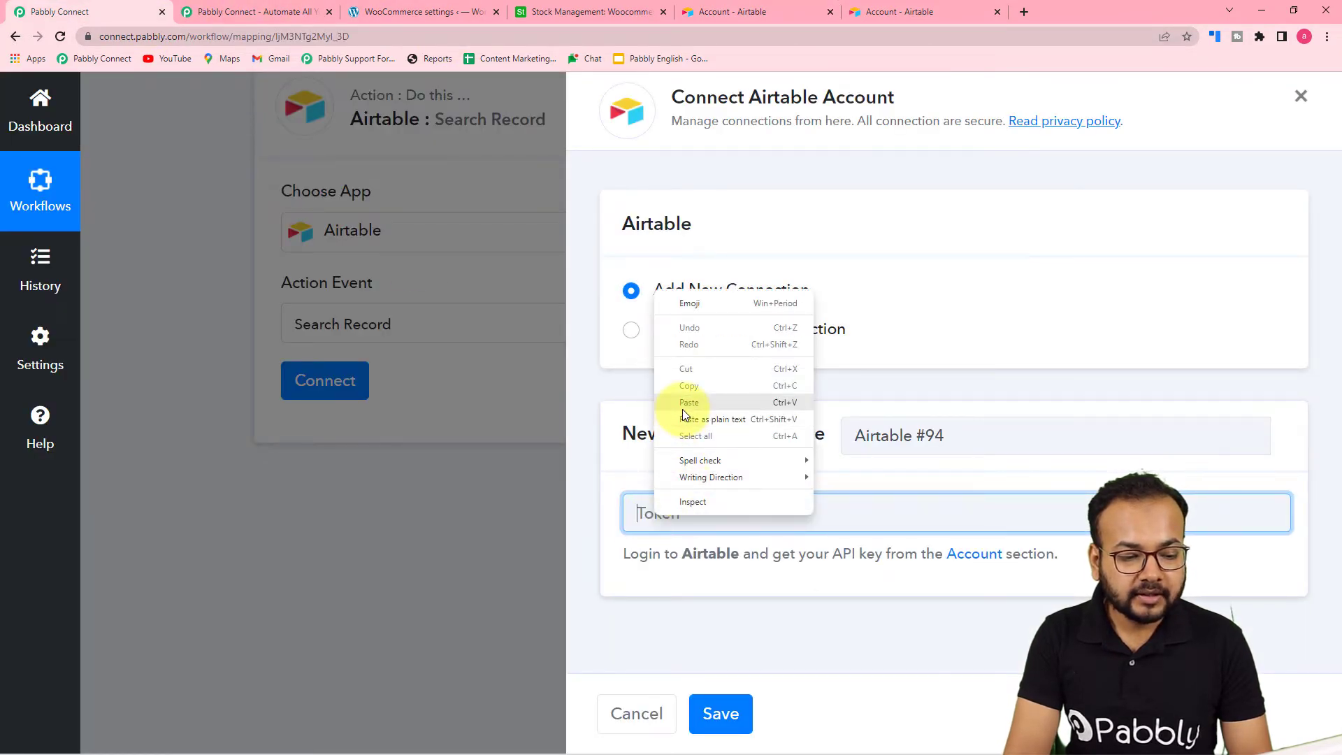
pyautogui.click(682, 418)
pyautogui.click(719, 712)
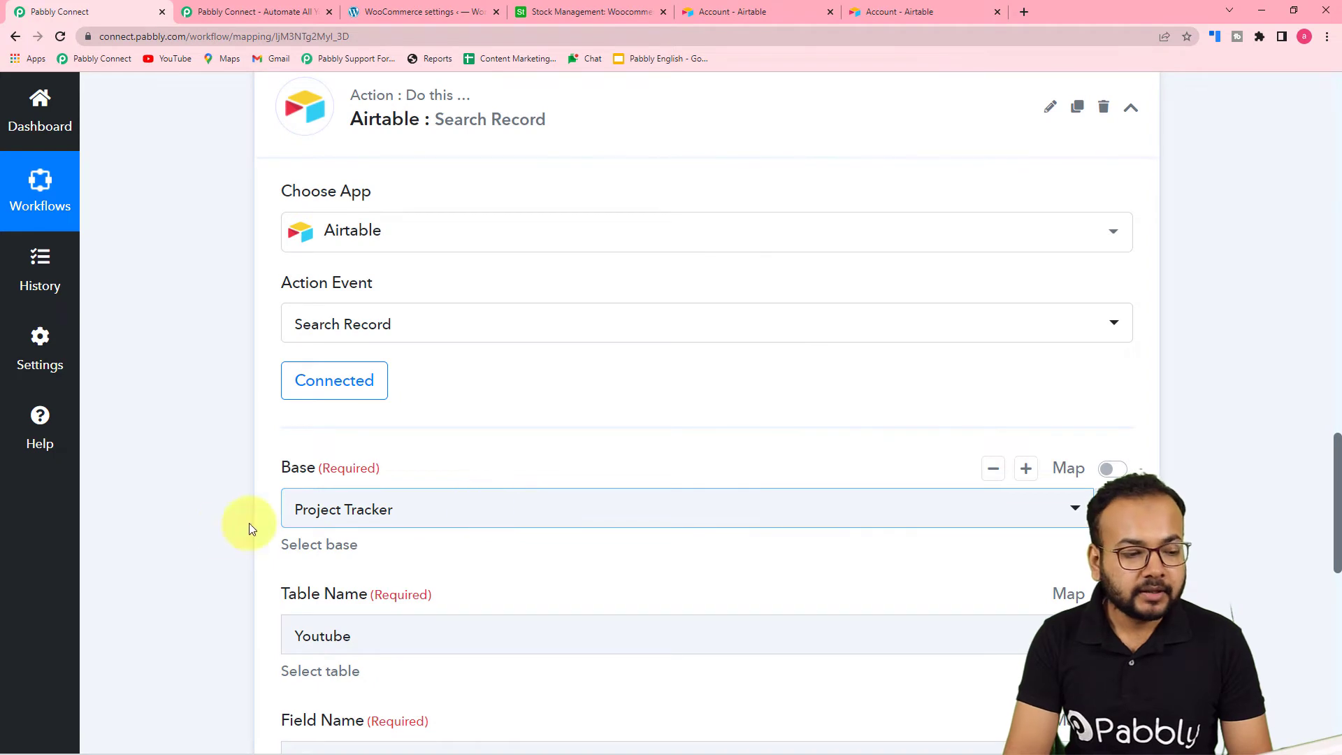
# Step: Set the Search Record base to Stock Management and check the Woocommerce Product table selection against the table in Airtable
pyautogui.scroll(-4, 222, 541)
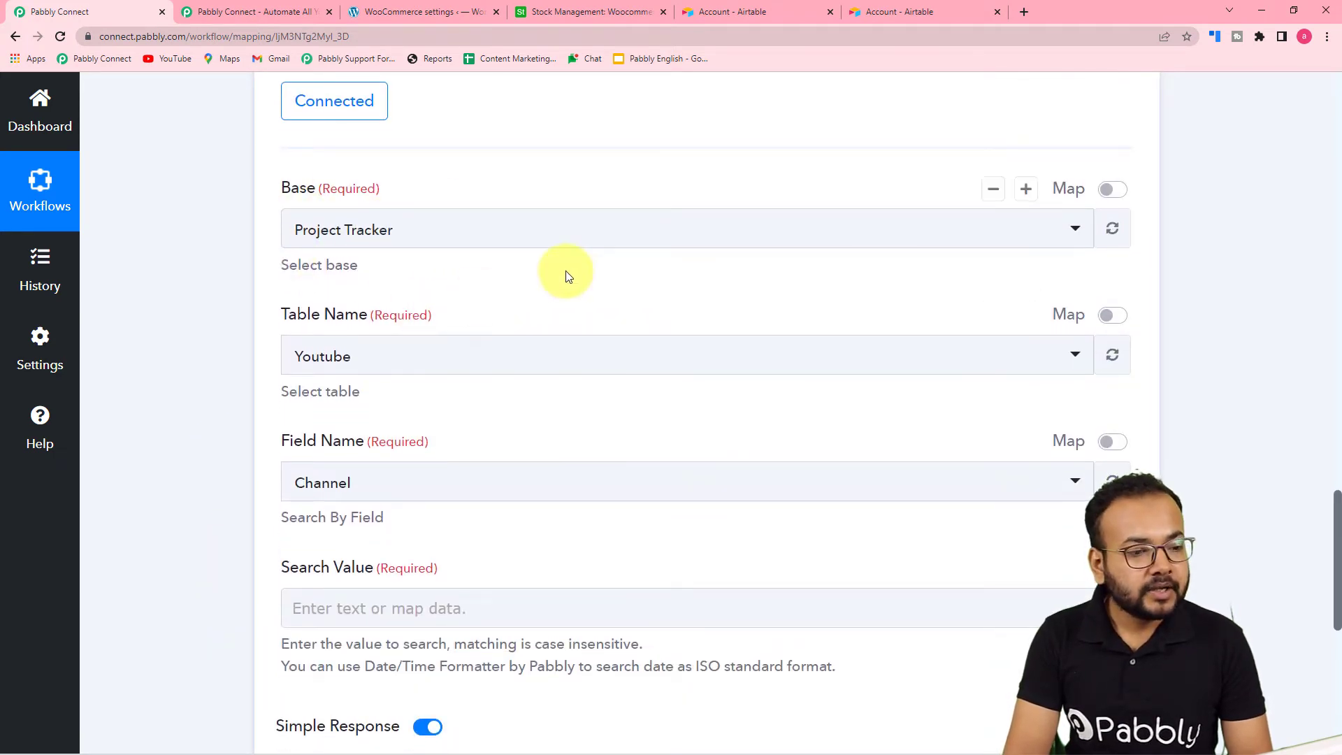
pyautogui.click(547, 11)
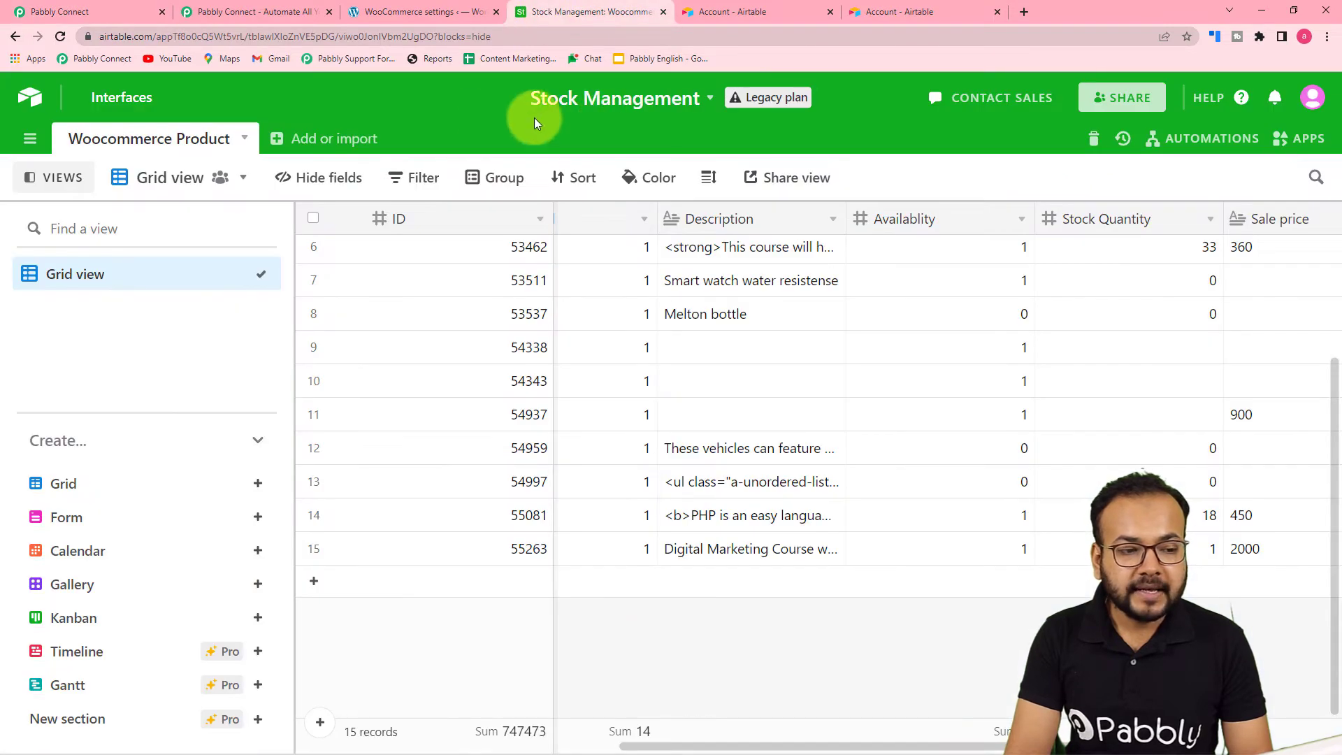
pyautogui.click(78, 12)
pyautogui.click(487, 242)
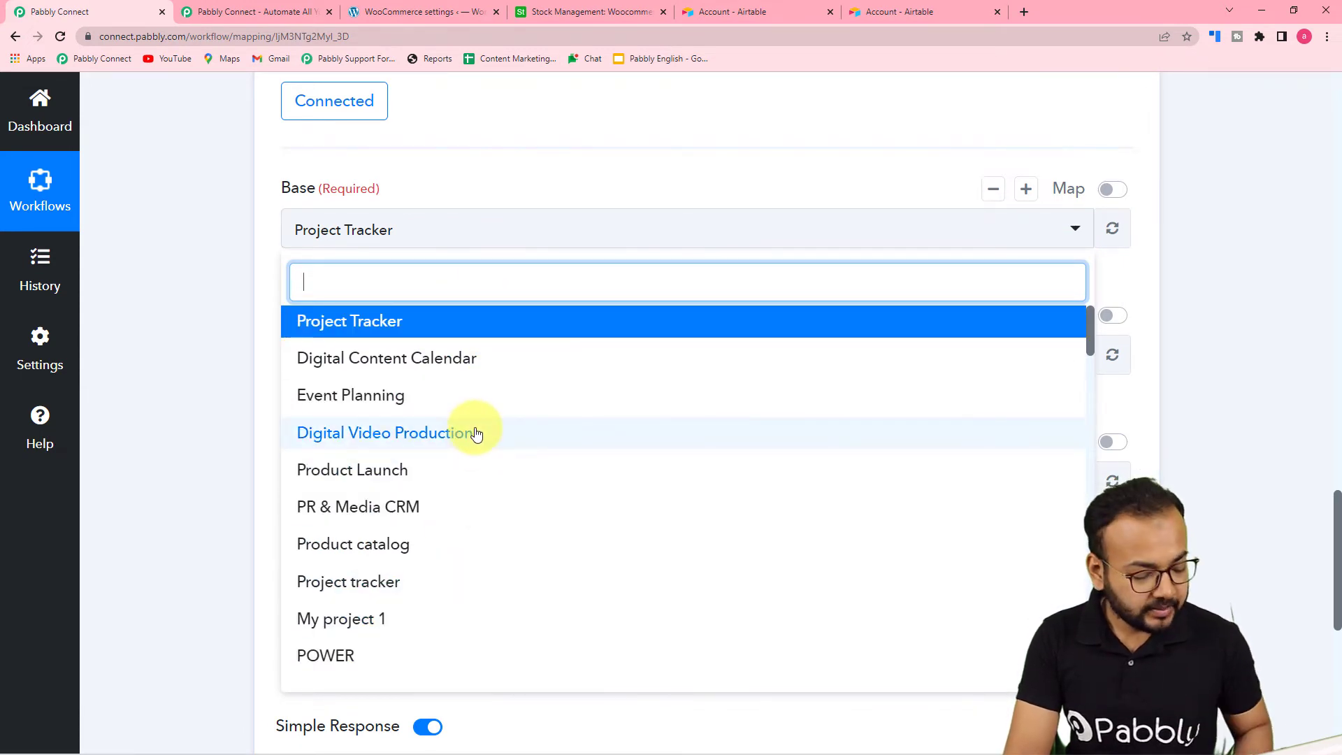
pyautogui.write('sto')
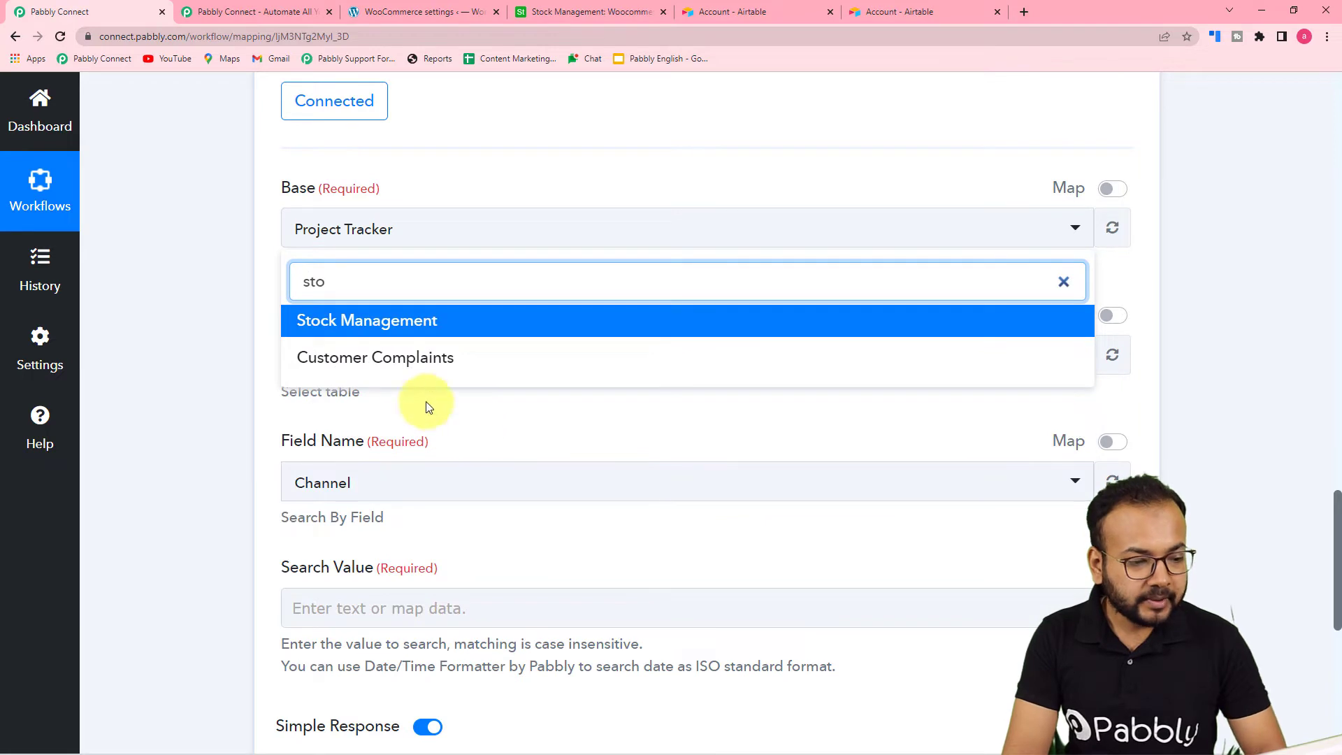
pyautogui.click(397, 327)
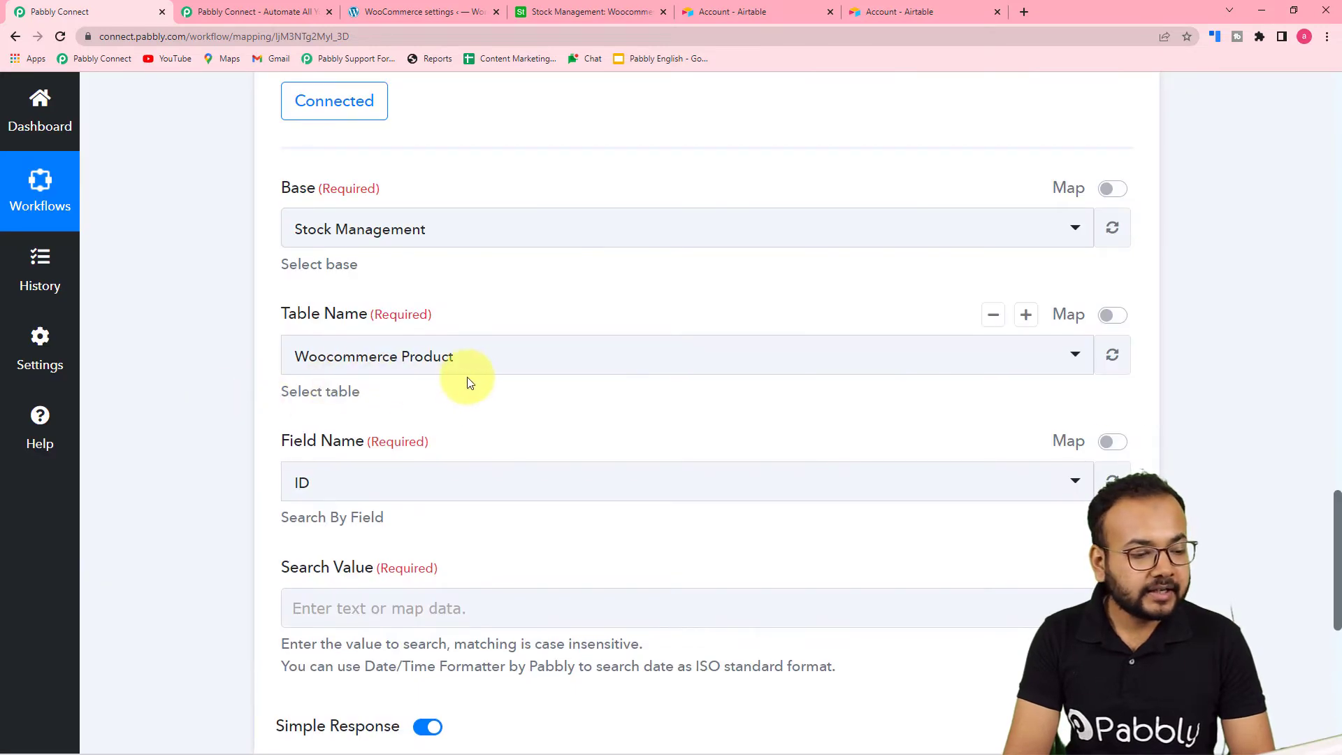
pyautogui.click(548, 16)
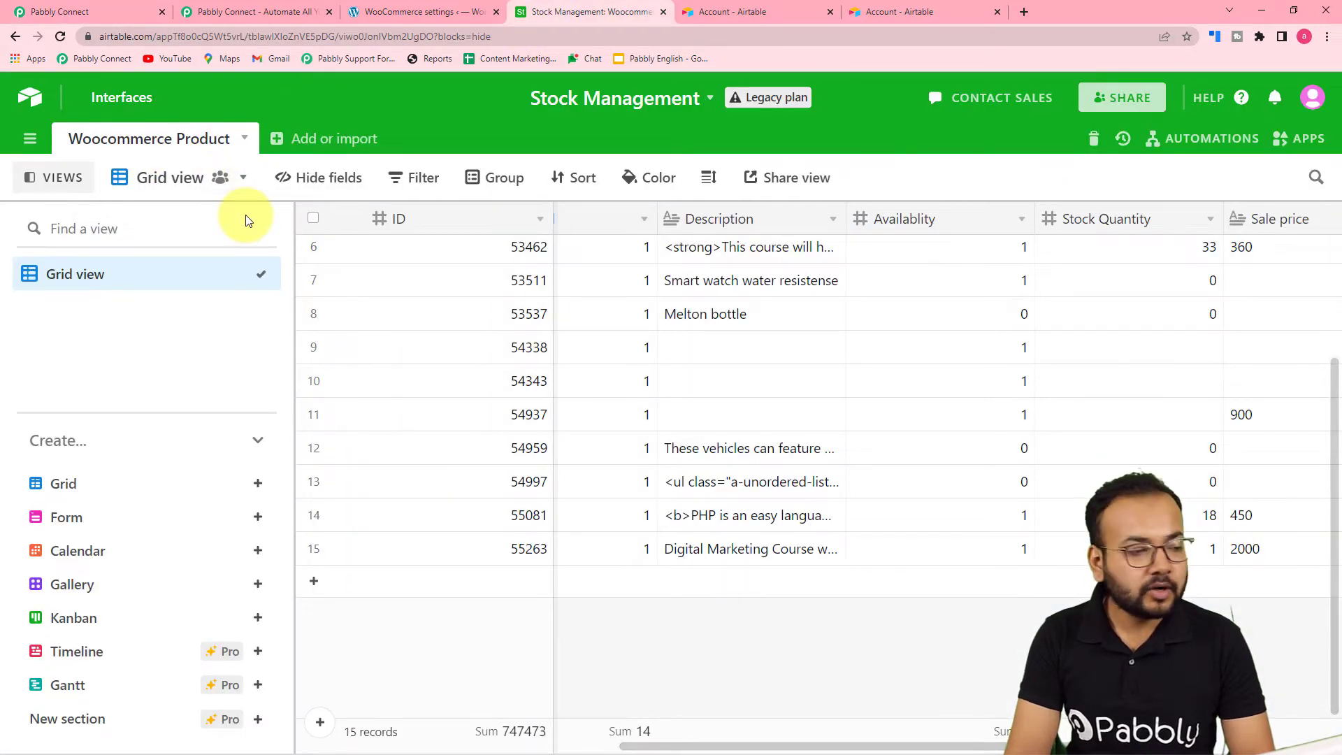
pyautogui.click(148, 7)
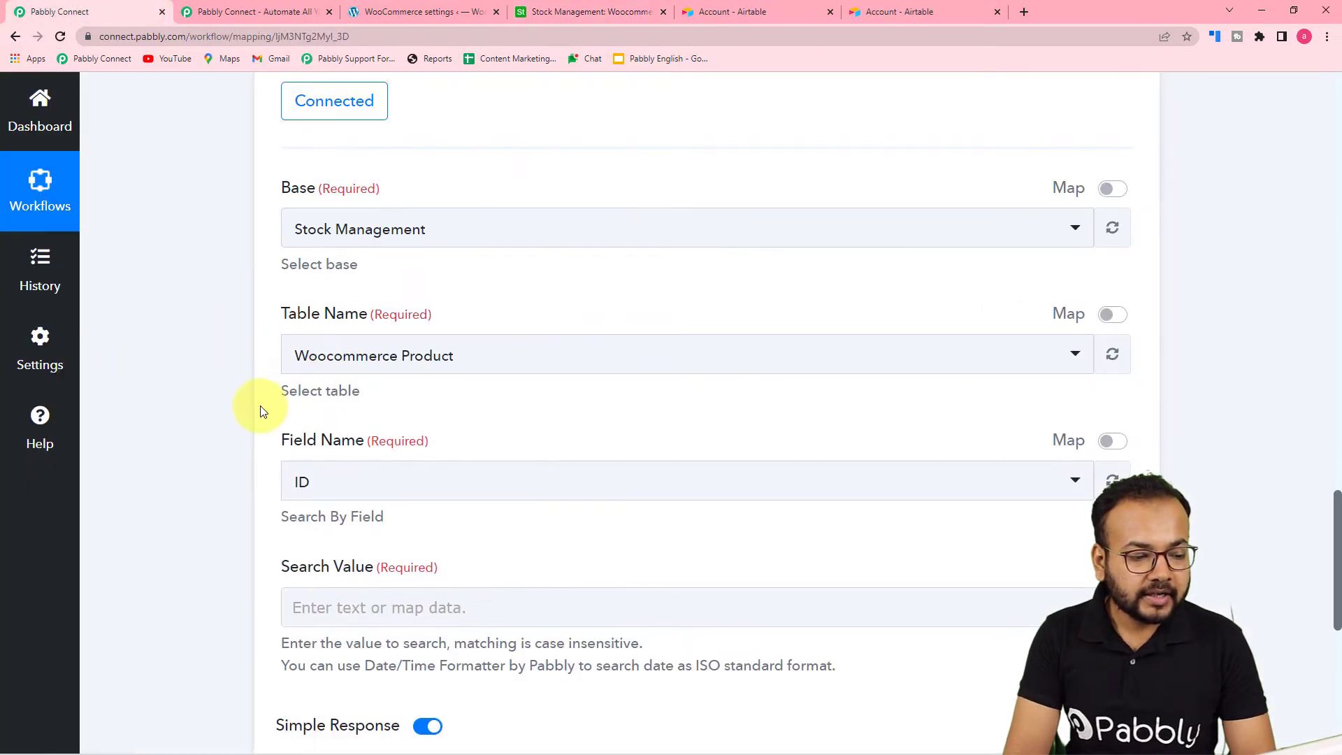
# Step: Compare the available search fields with the Airtable table's columns and set Field Name to SKU
pyautogui.scroll(-3, 260, 405)
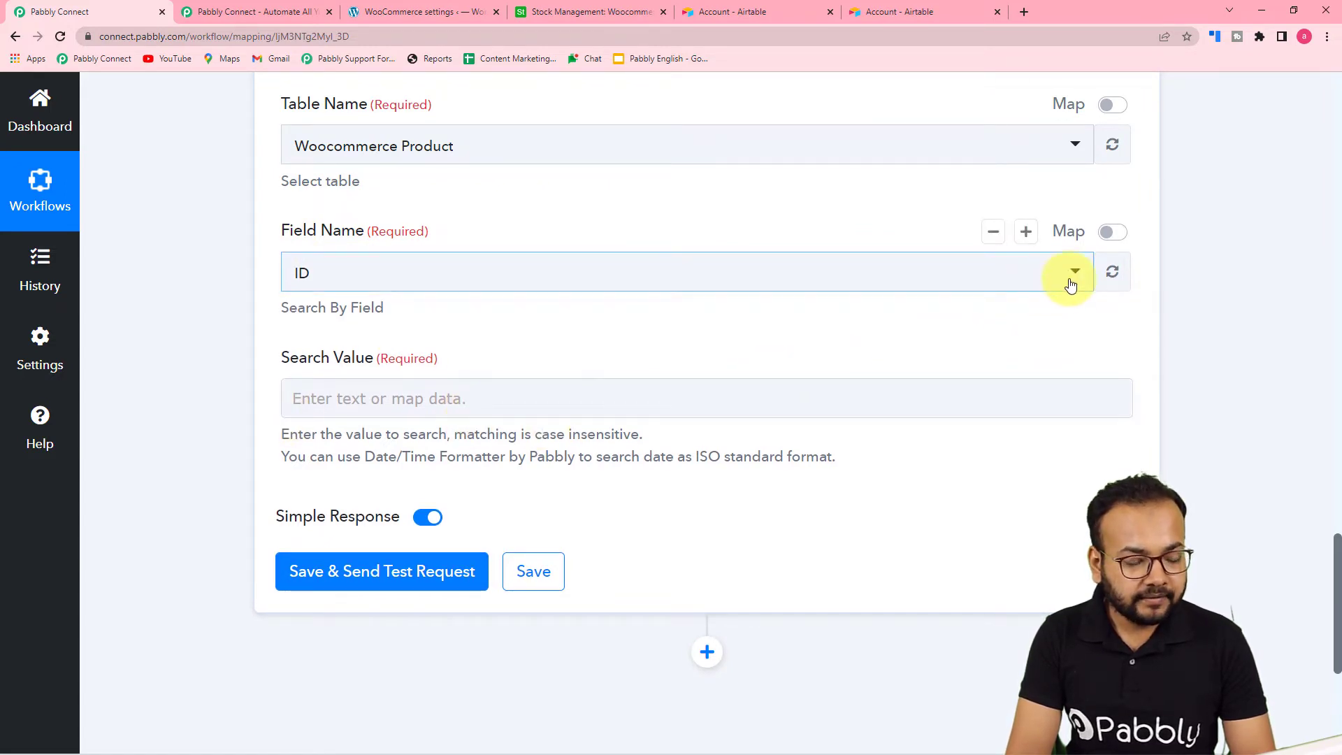
pyautogui.click(509, 265)
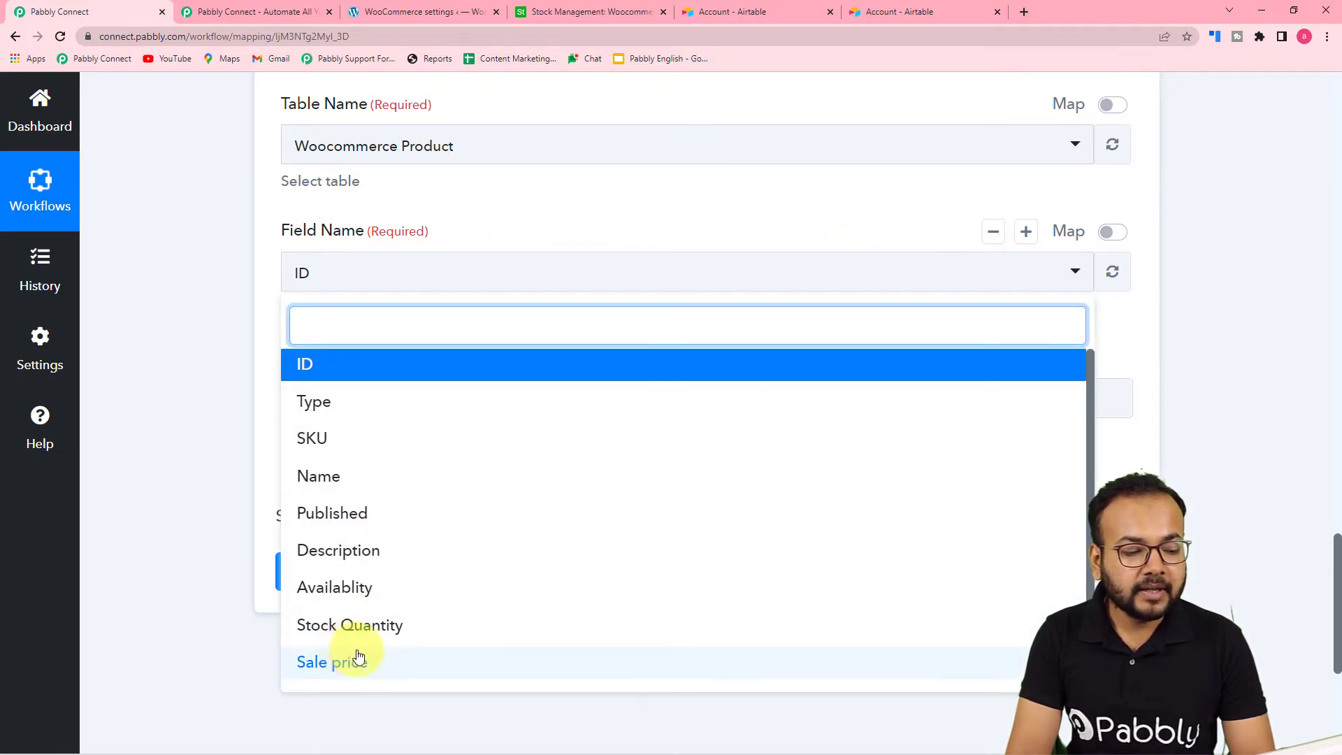
pyautogui.click(537, 15)
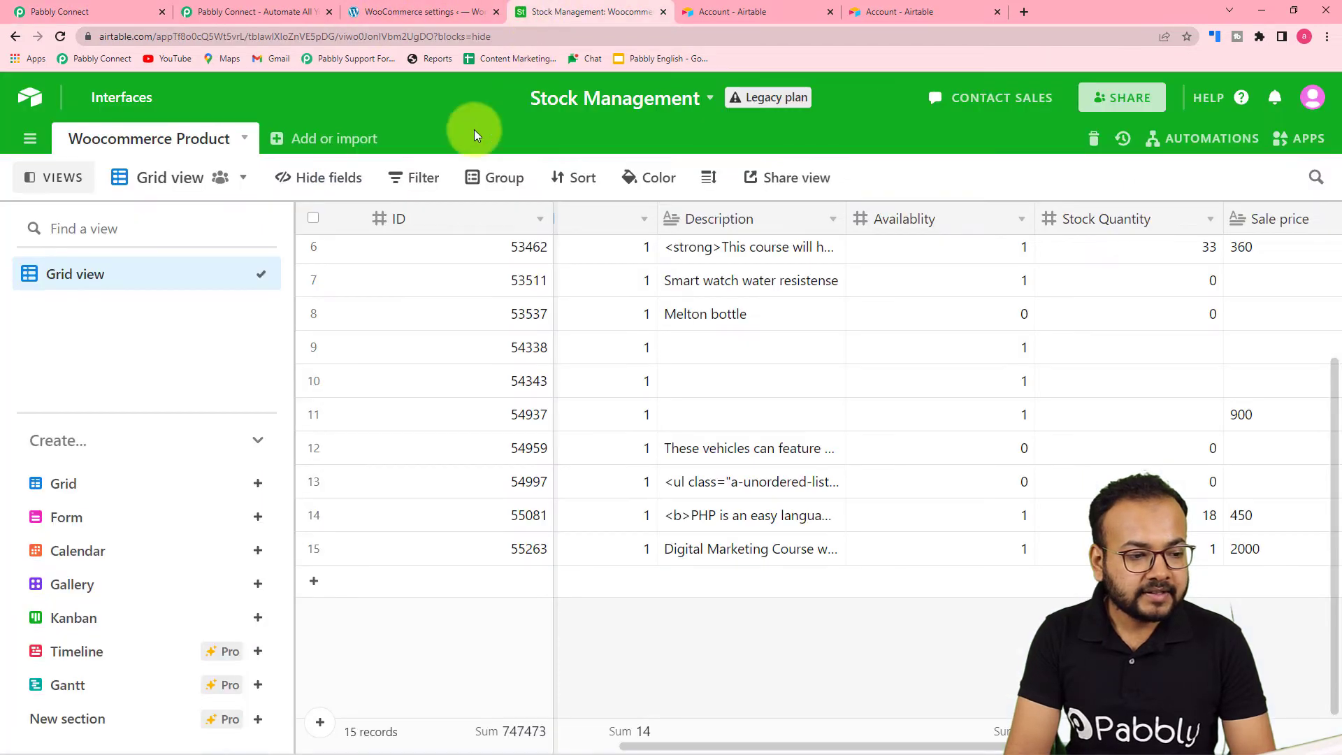
pyautogui.moveTo(629, 746); pyautogui.dragTo(342, 746)
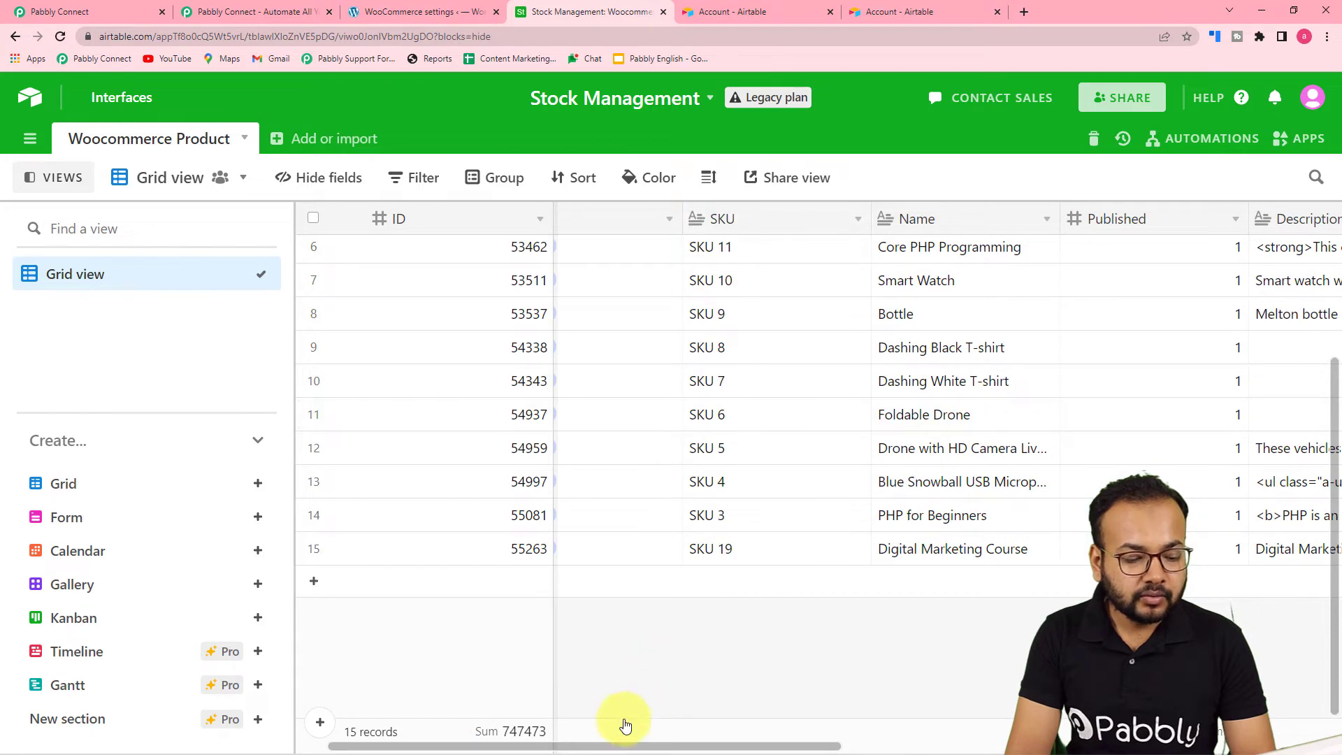
pyautogui.moveTo(615, 746); pyautogui.dragTo(586, 746)
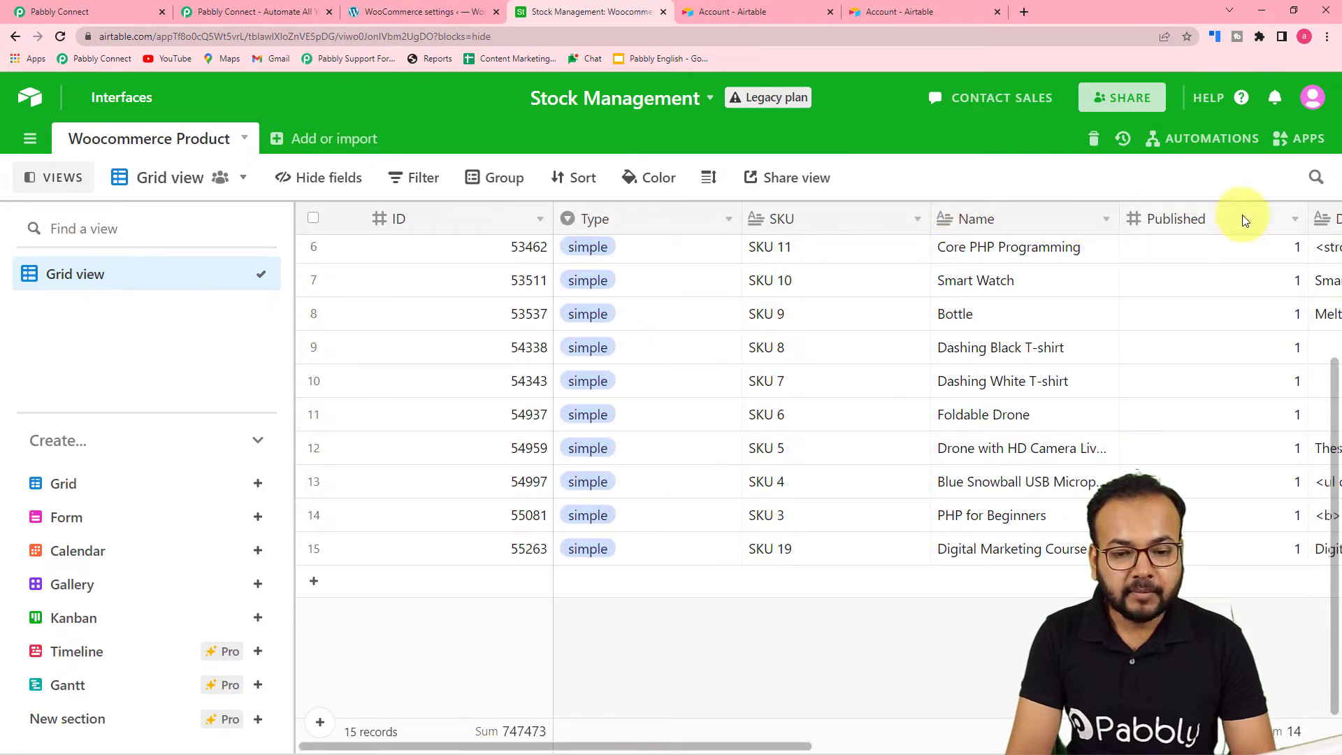
pyautogui.click(67, 11)
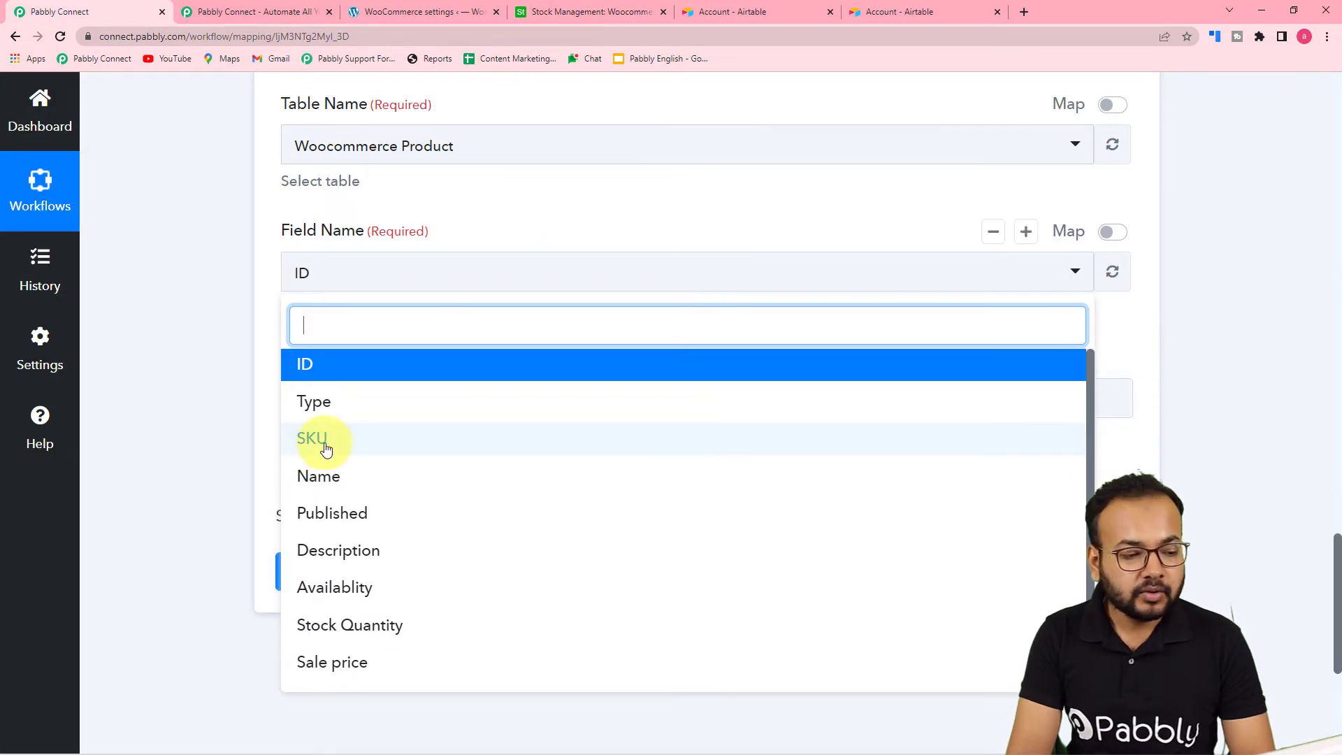
pyautogui.click(326, 448)
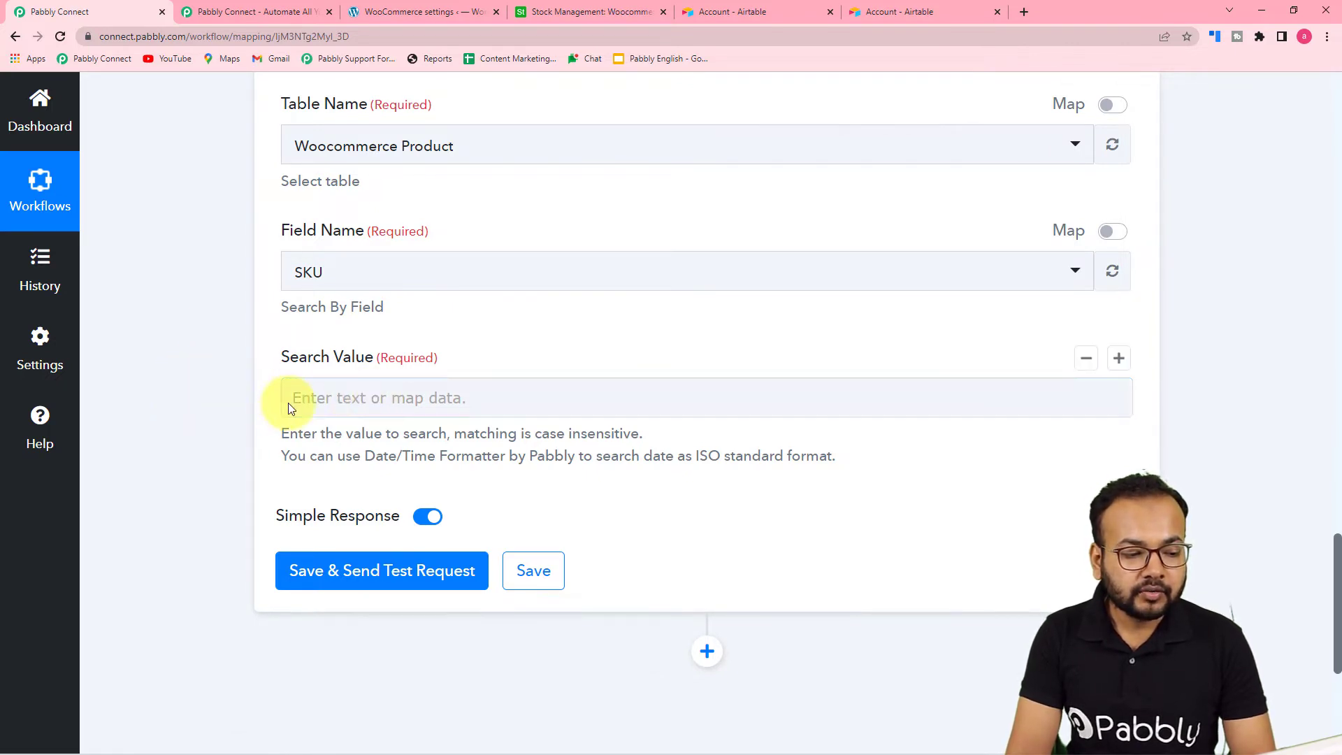
# Step: Examine the line item details in the captured WooCommerce response, down to the ordered product's SKU
pyautogui.scroll(15, 195, 478)
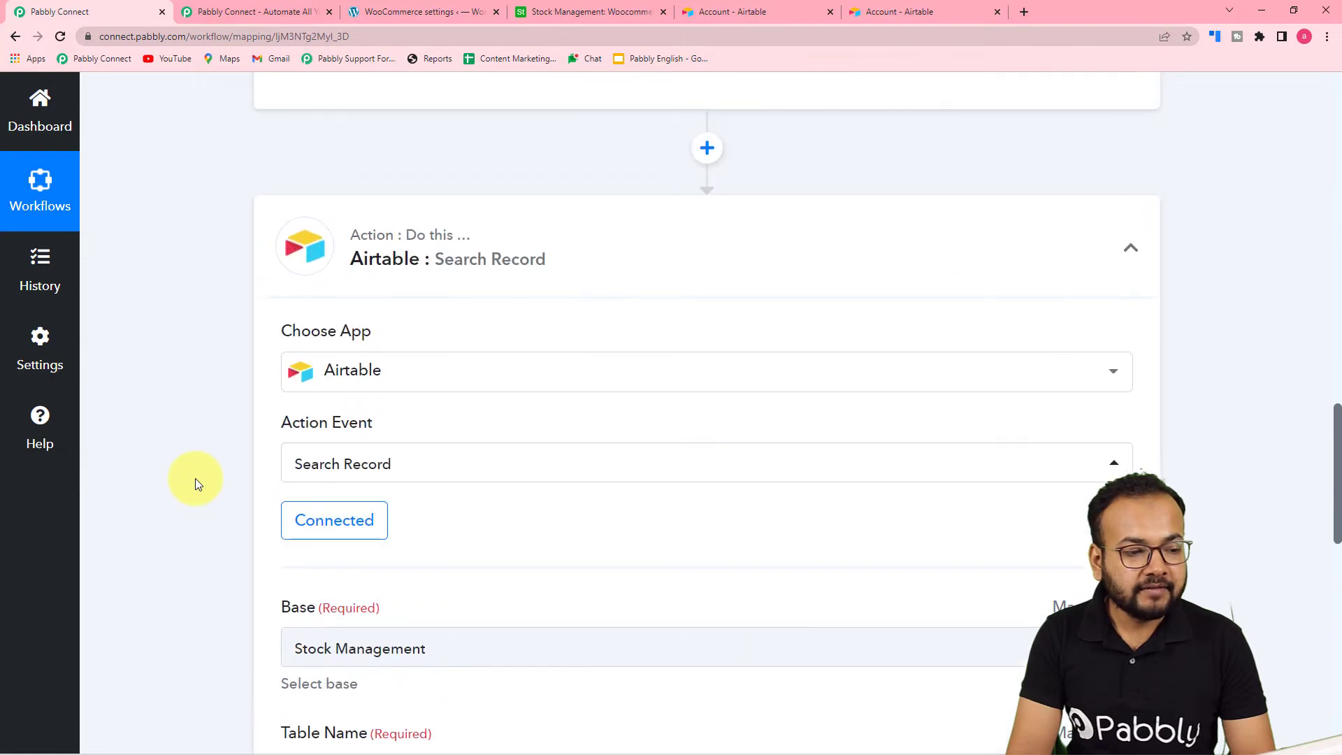
pyautogui.scroll(2, 195, 478)
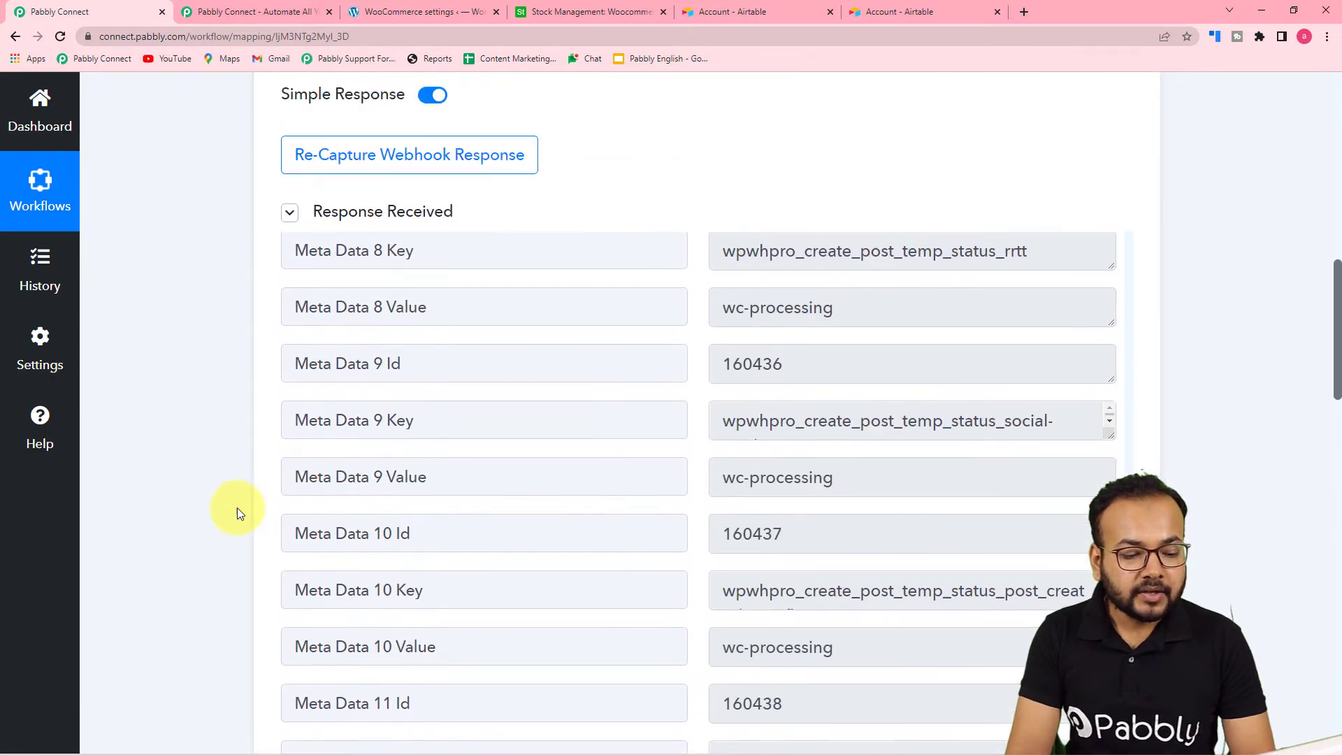
pyautogui.scroll(-2, 784, 533)
pyautogui.scroll(-10, 784, 533)
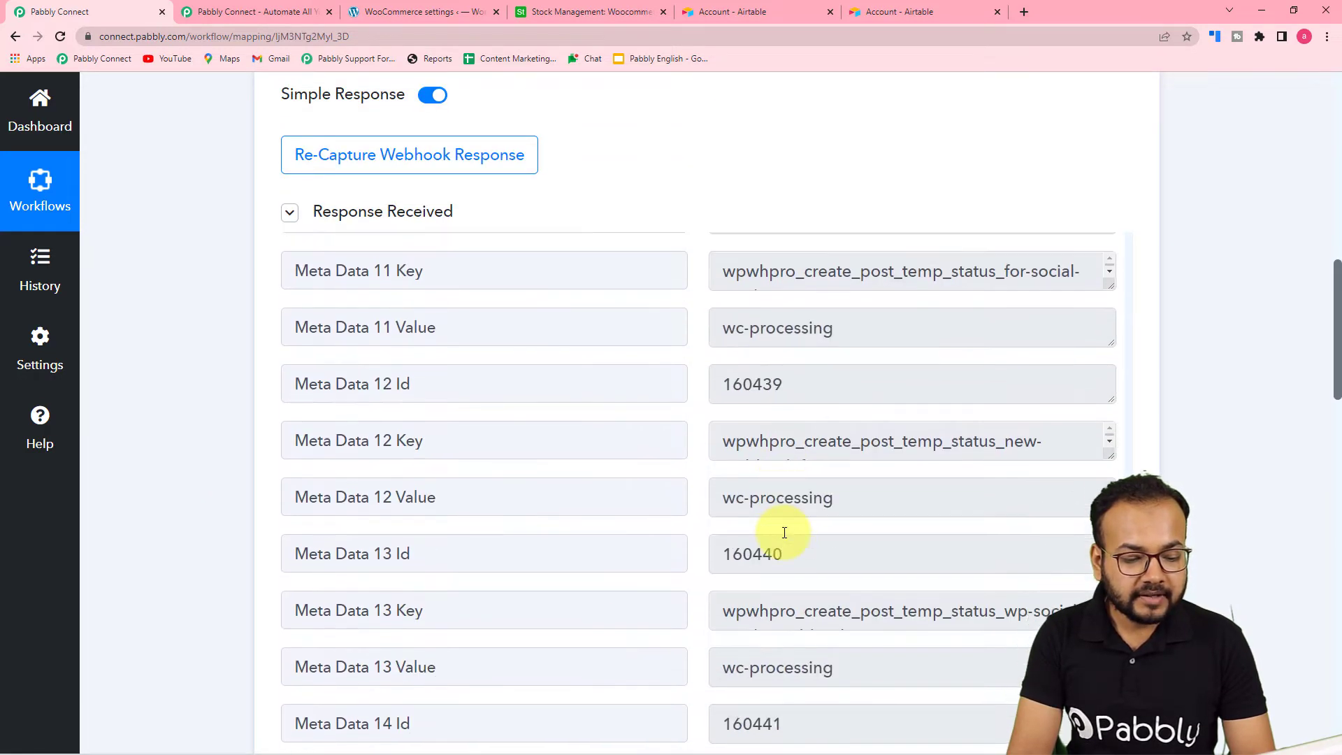
pyautogui.scroll(-1, 784, 532)
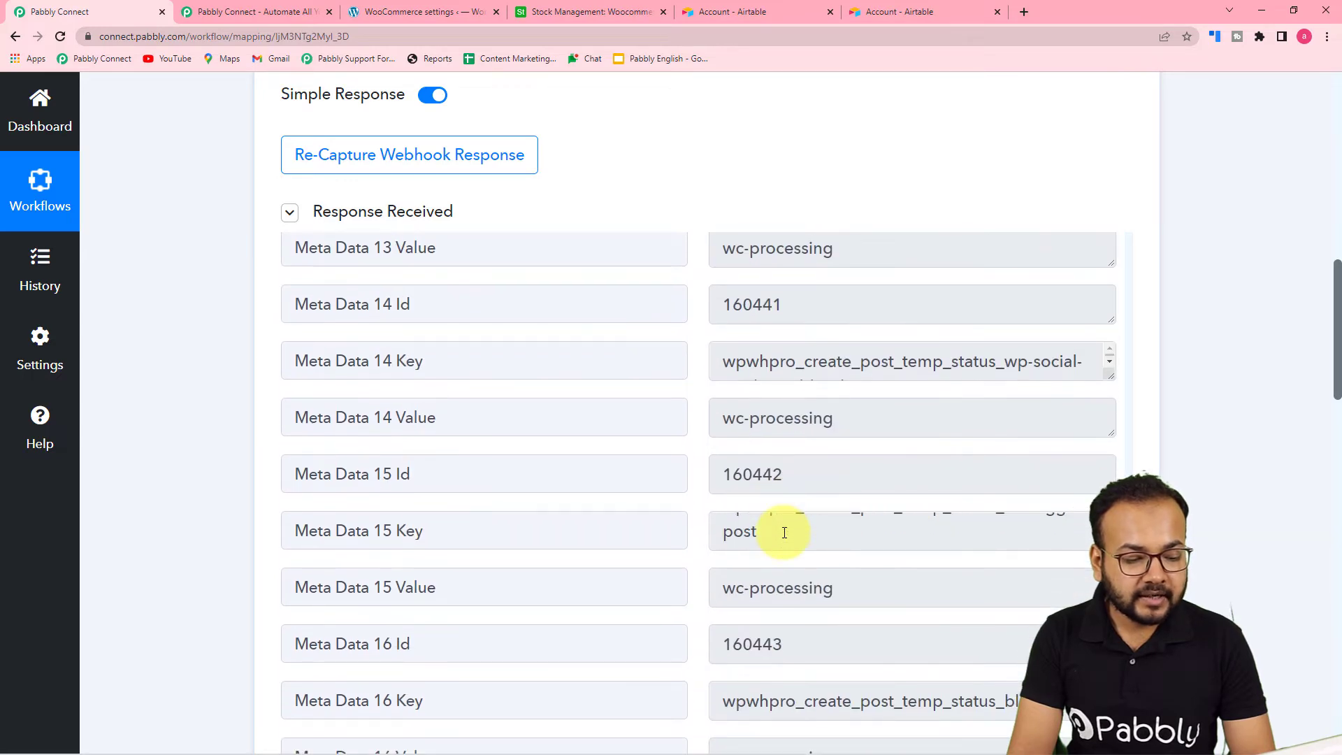
pyautogui.scroll(-11, 608, 540)
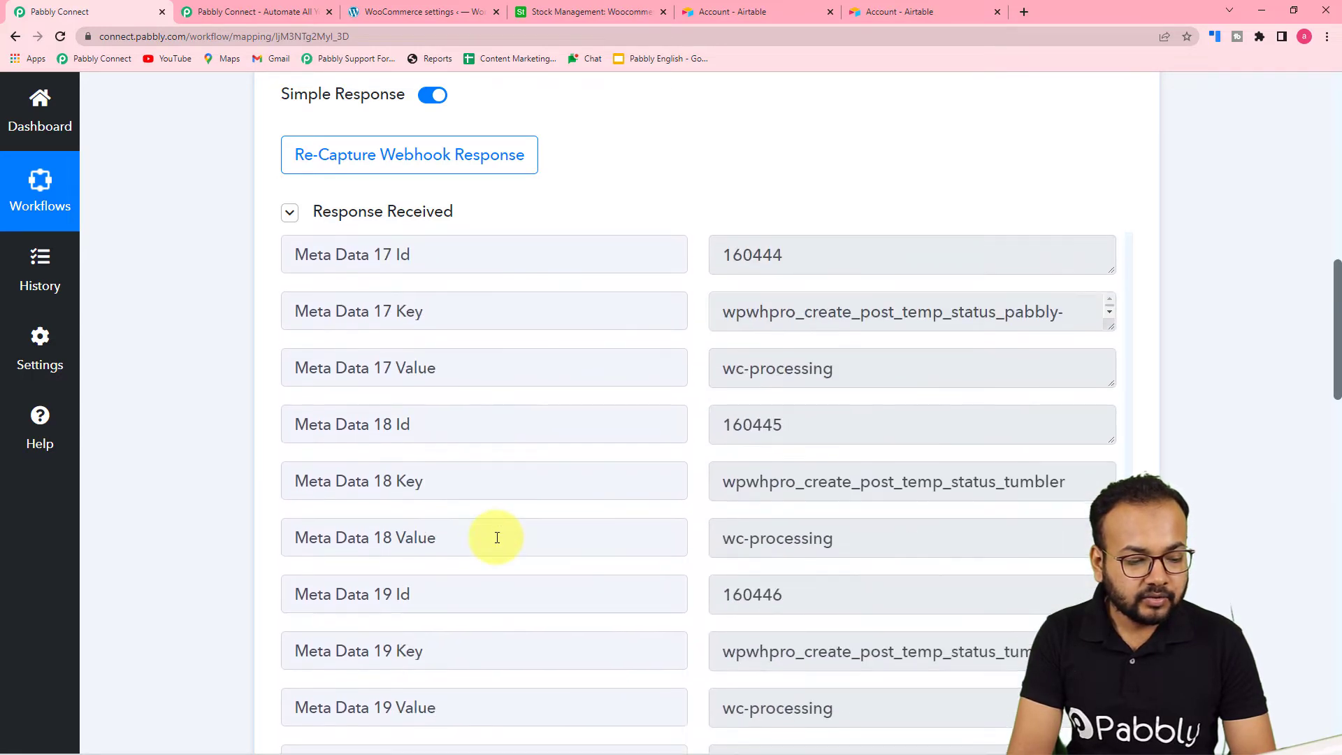
pyautogui.scroll(-9, 482, 538)
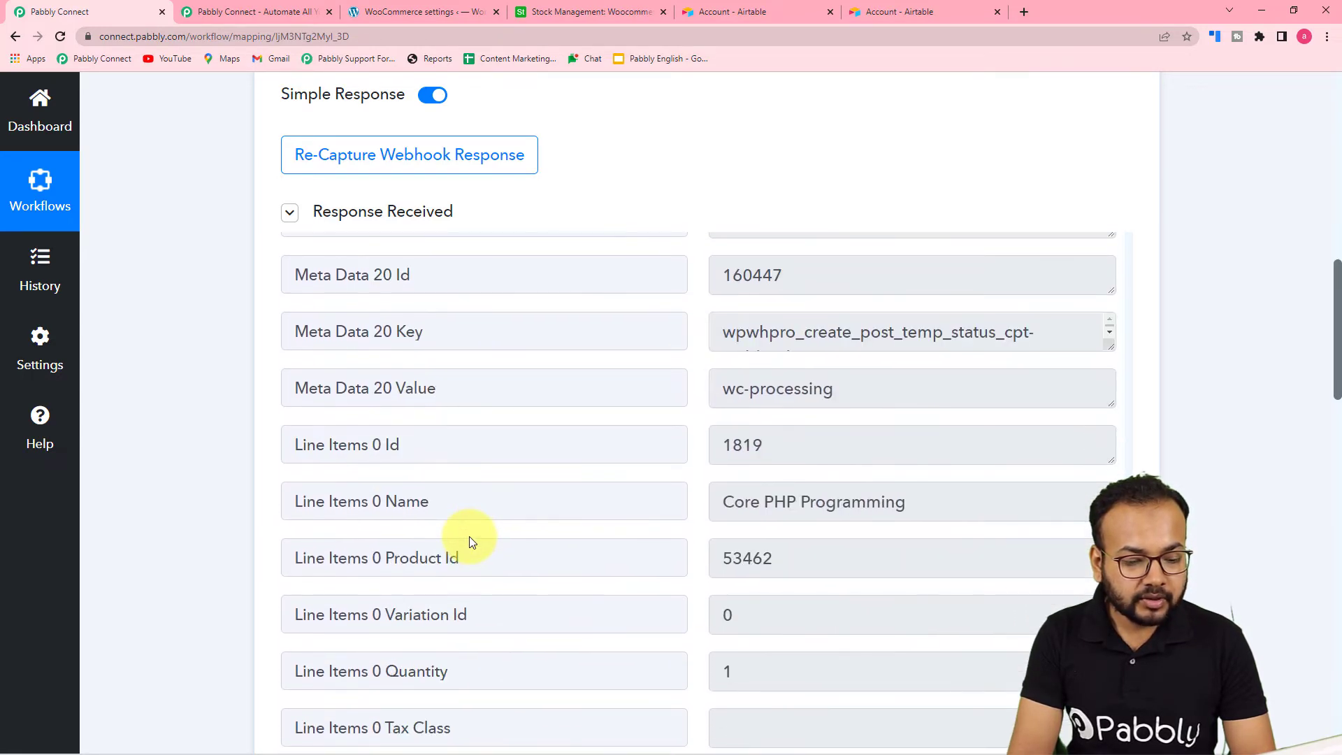
pyautogui.scroll(-12, 469, 535)
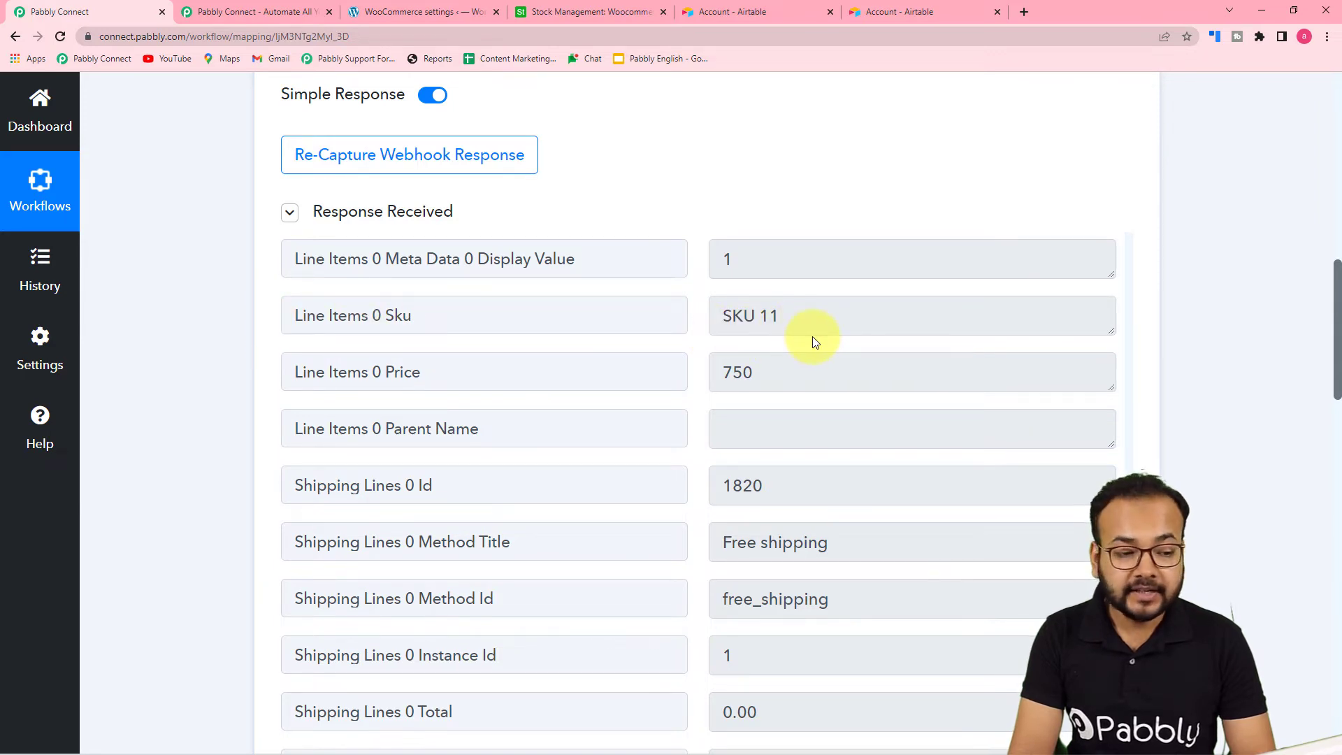
# Step: Map the Search Value of the Airtable Search Record step to Line Items 0 Sku from the WooCommerce order
pyautogui.scroll(-12, 155, 318)
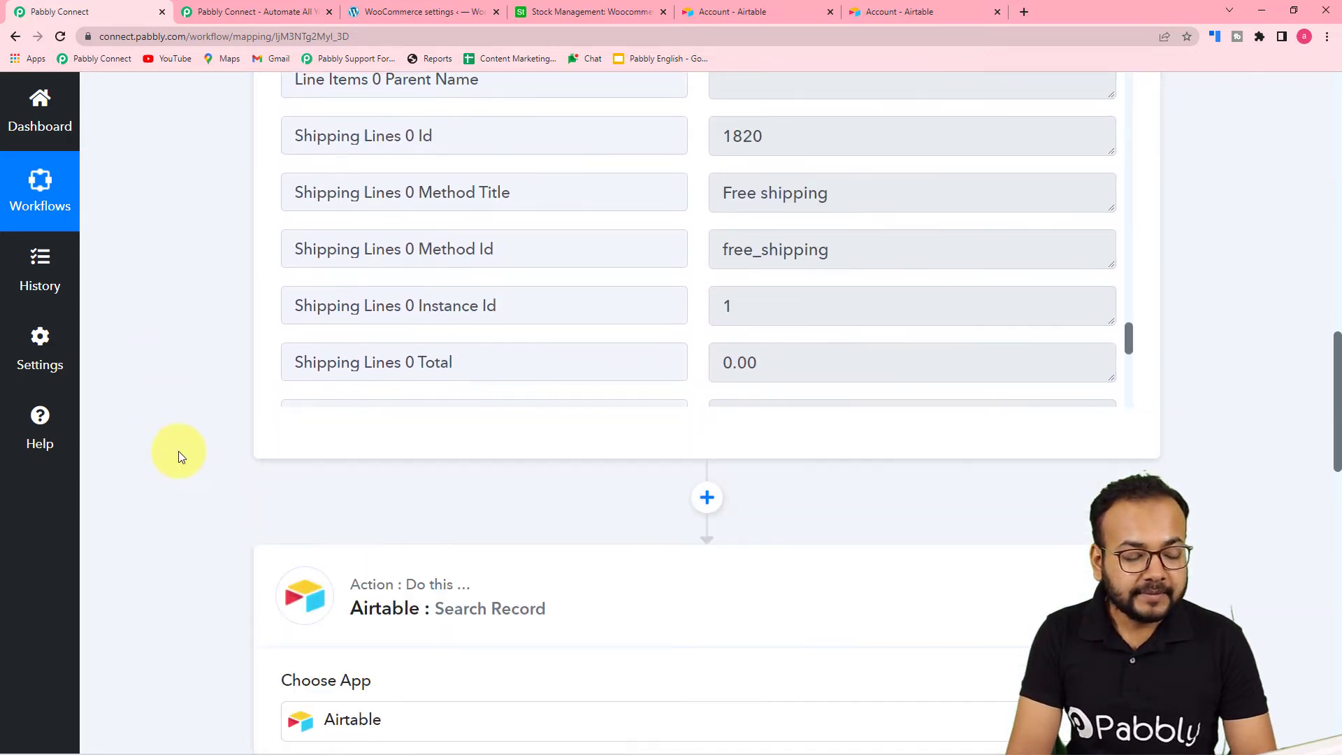
pyautogui.scroll(-8, 181, 463)
pyautogui.click(338, 319)
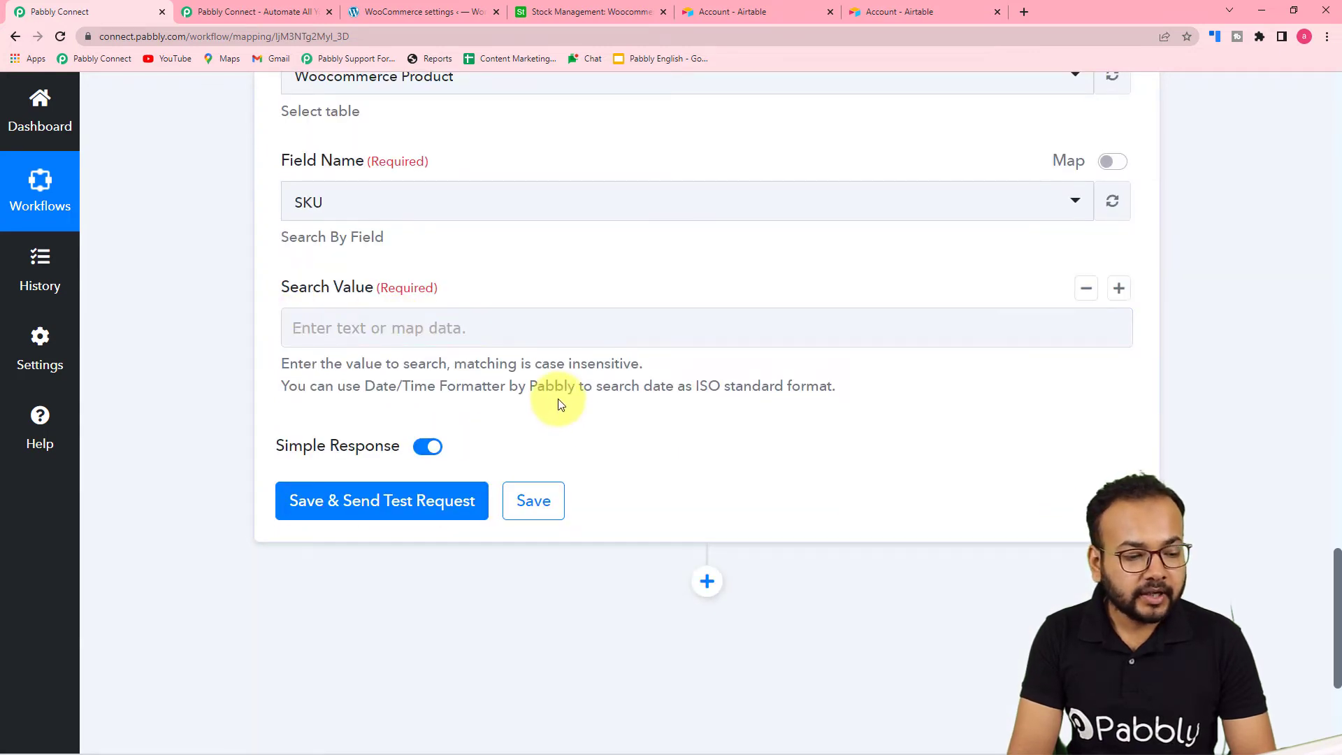
pyautogui.click(518, 325)
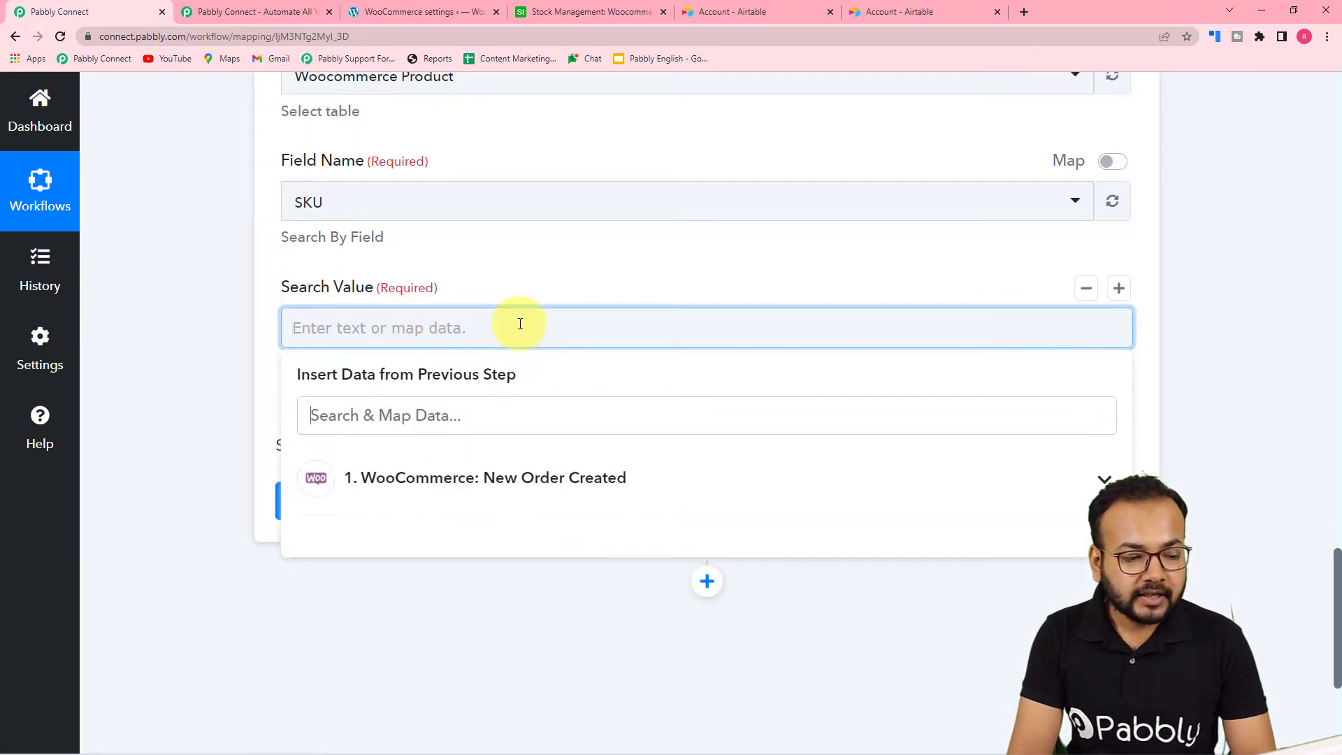
pyautogui.scroll(-2, 552, 342)
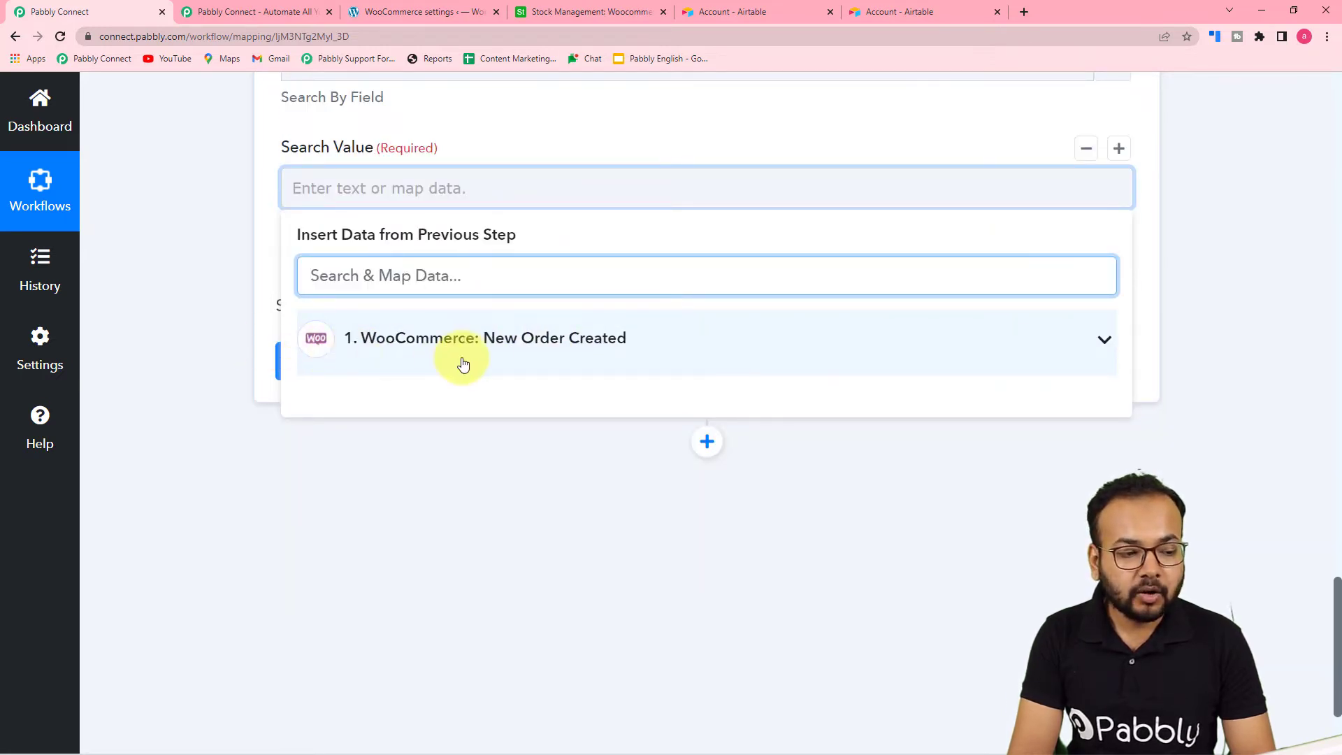
pyautogui.click(431, 359)
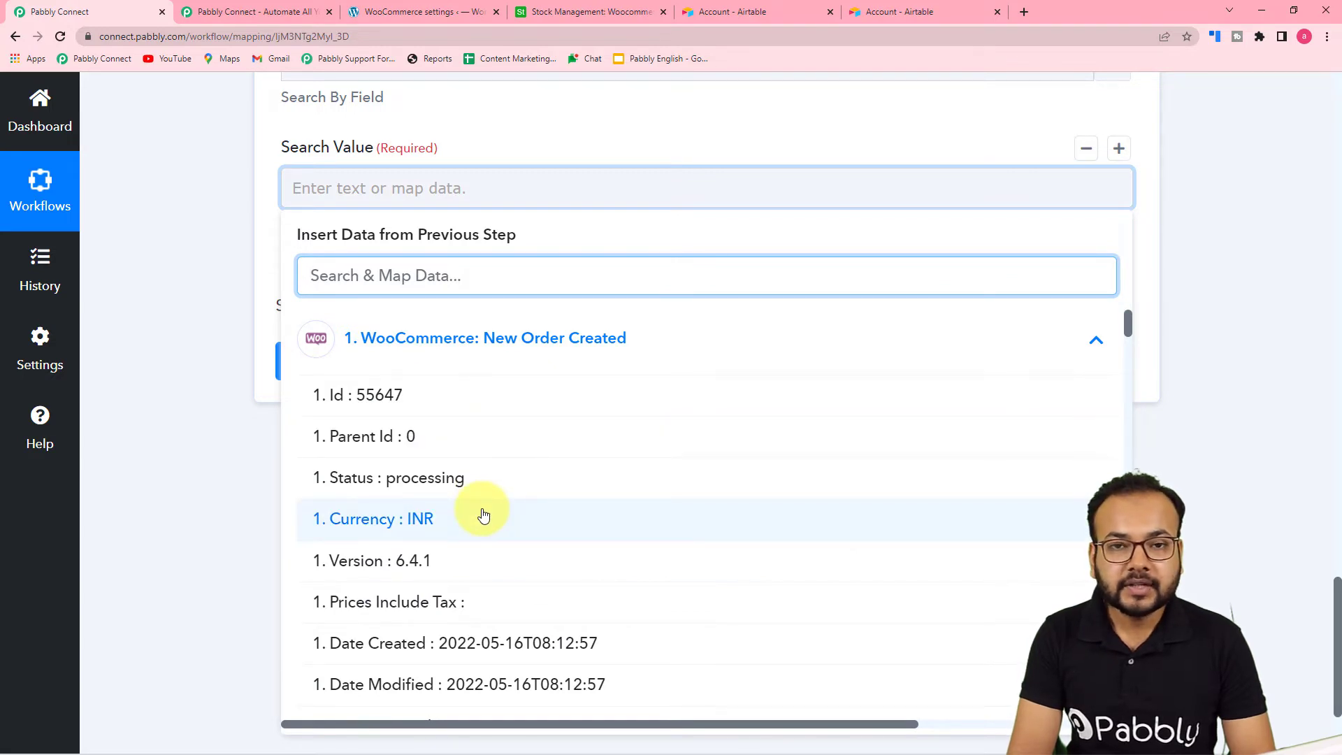
pyautogui.scroll(-10, 484, 516)
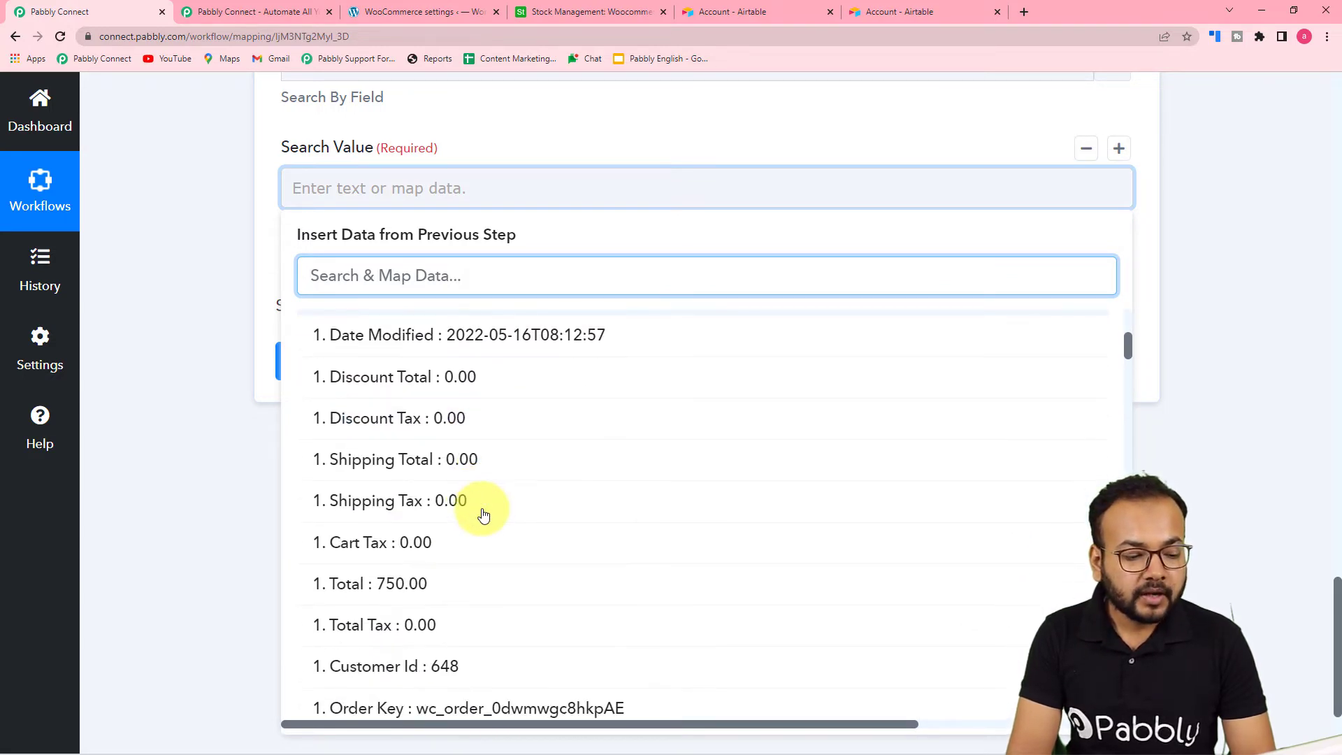
pyautogui.moveTo(1126, 366); pyautogui.dragTo(1126, 576)
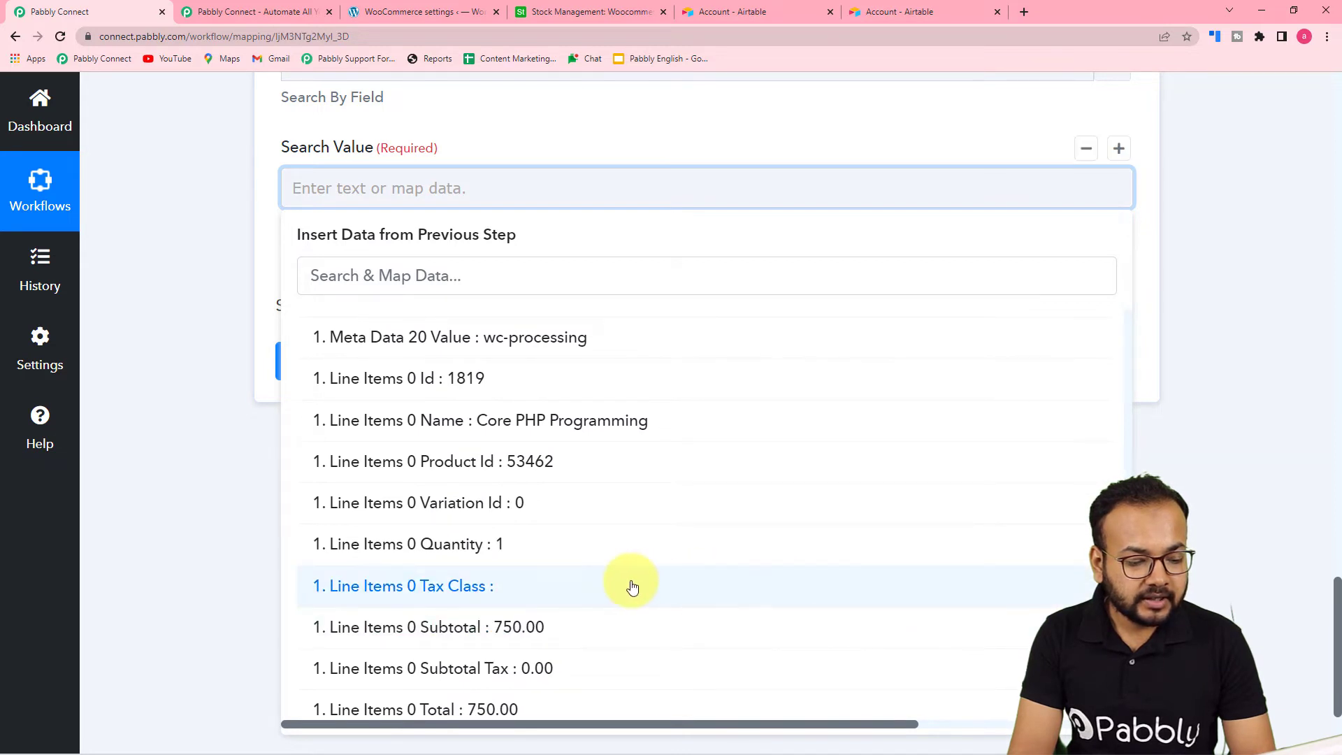
pyautogui.scroll(2, 480, 539)
pyautogui.scroll(-10, 431, 502)
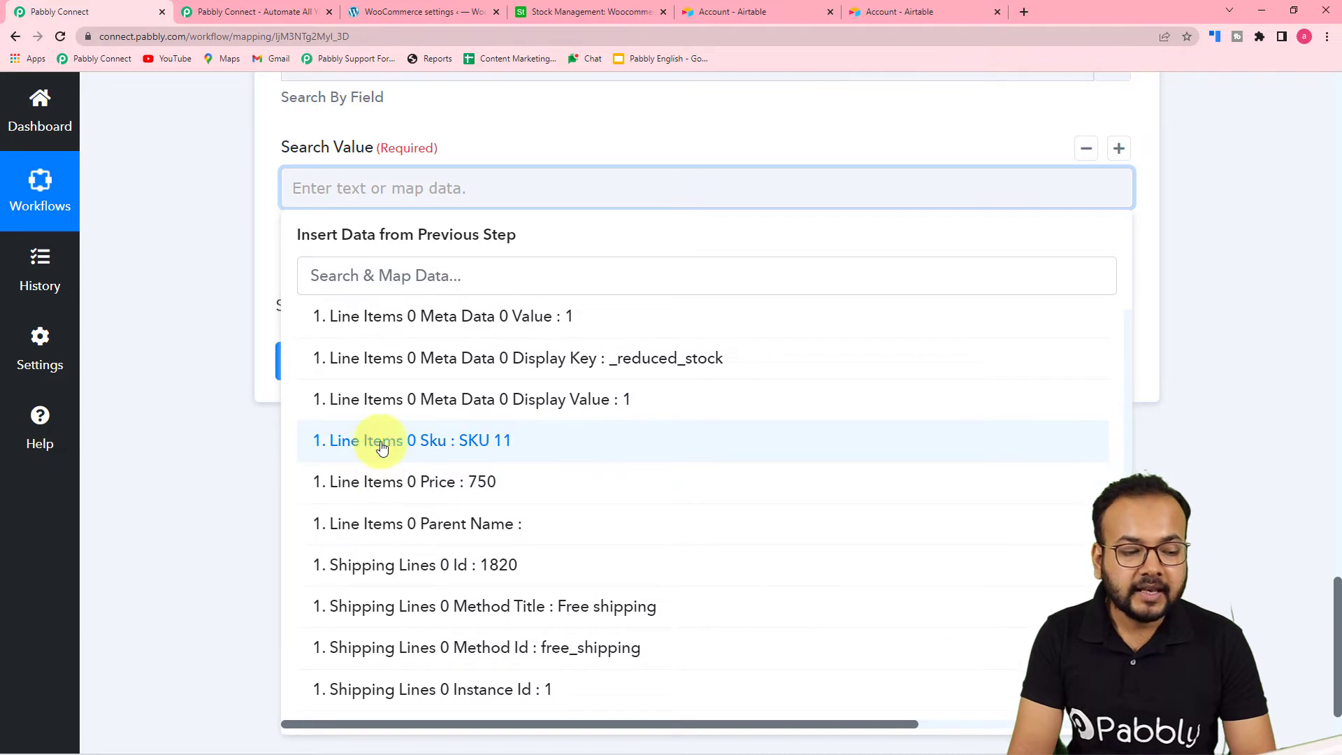
pyautogui.click(478, 453)
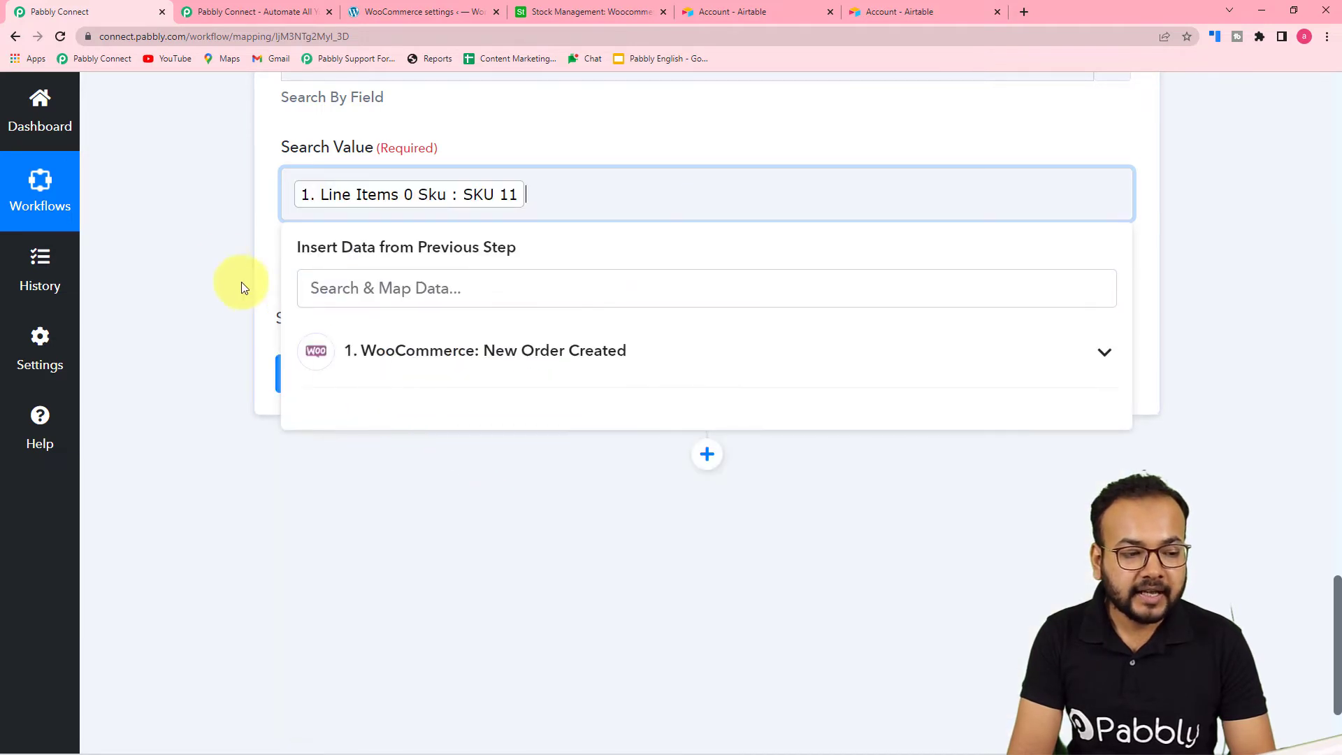
pyautogui.click(223, 262)
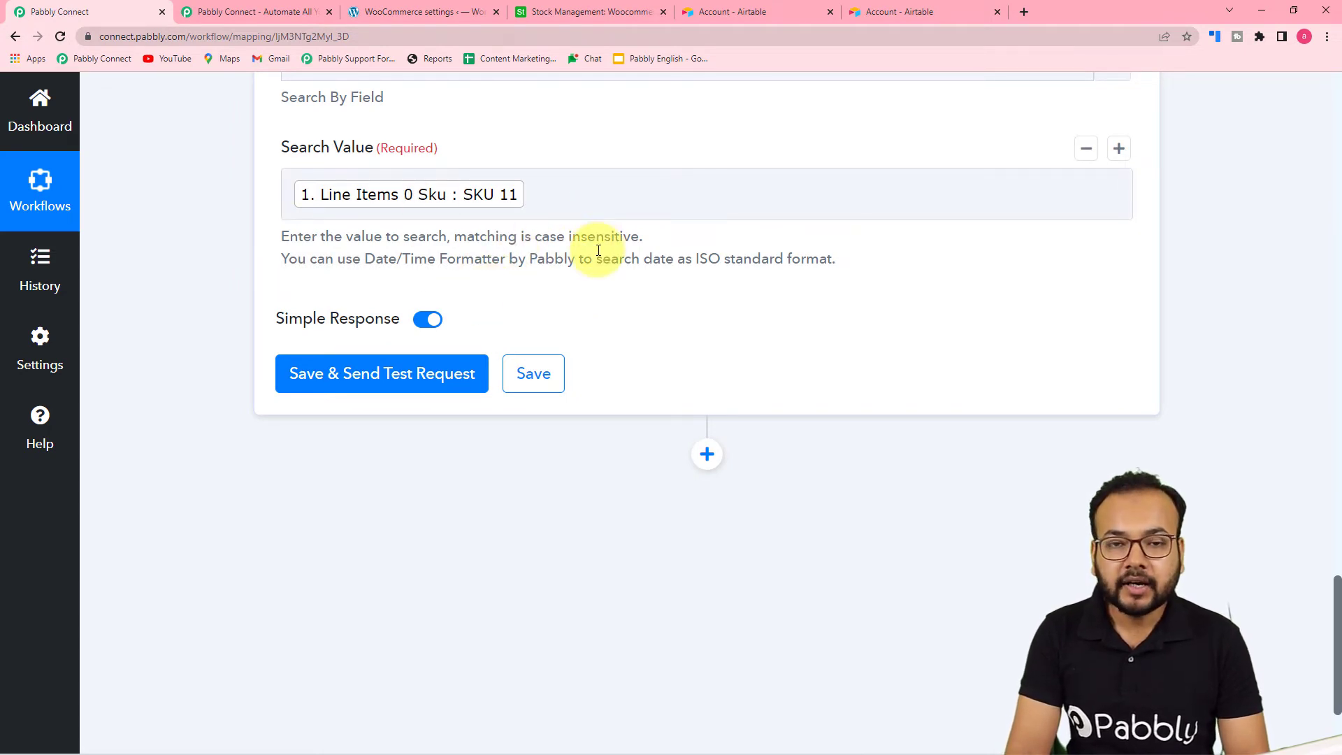
# Step: Save the Search Record step with a test request and review the product fields in the returned response
pyautogui.click(342, 375)
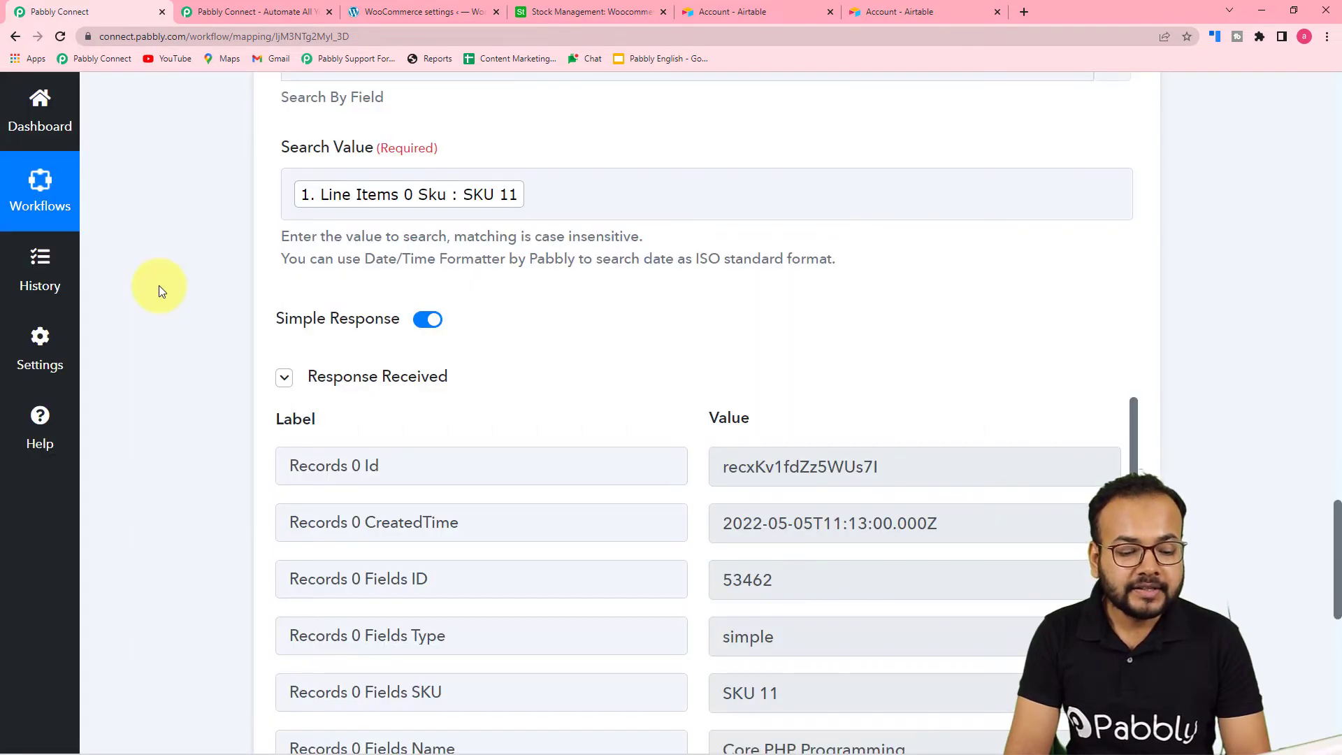
pyautogui.scroll(-1, 158, 285)
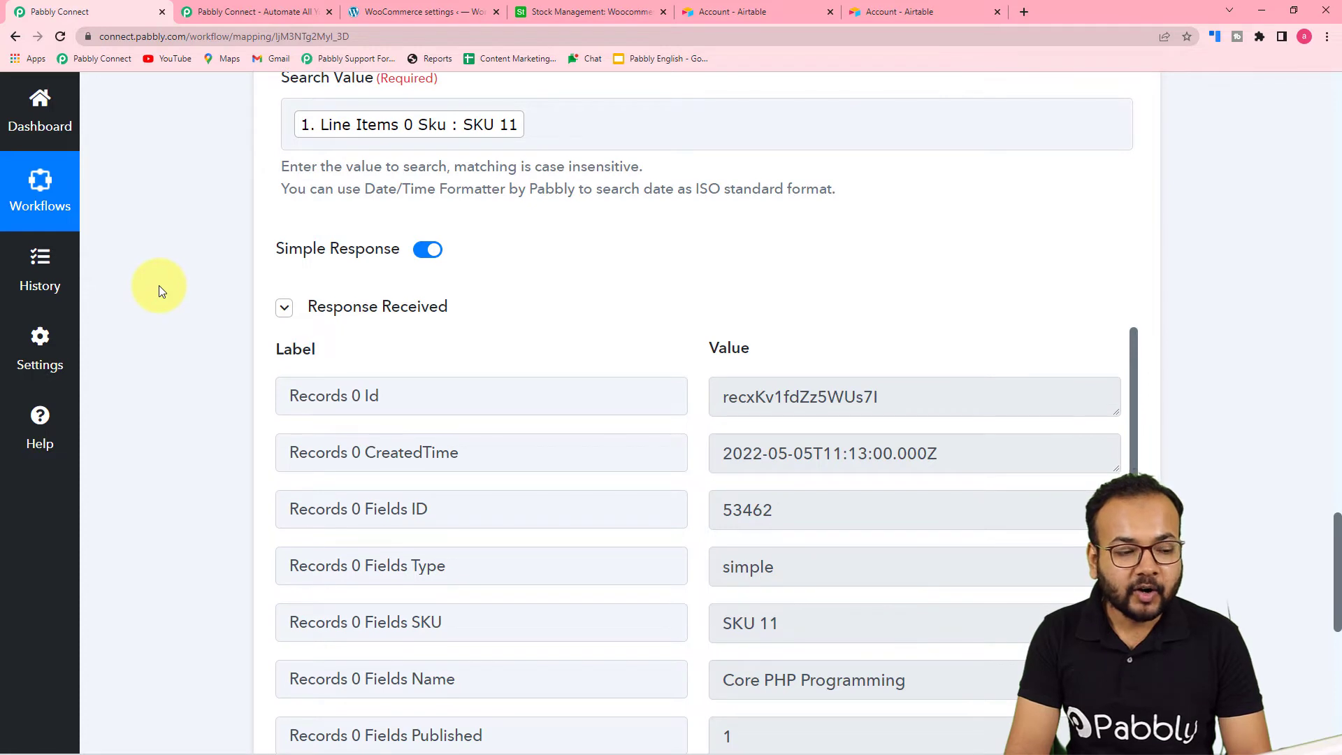
pyautogui.scroll(-2, 158, 285)
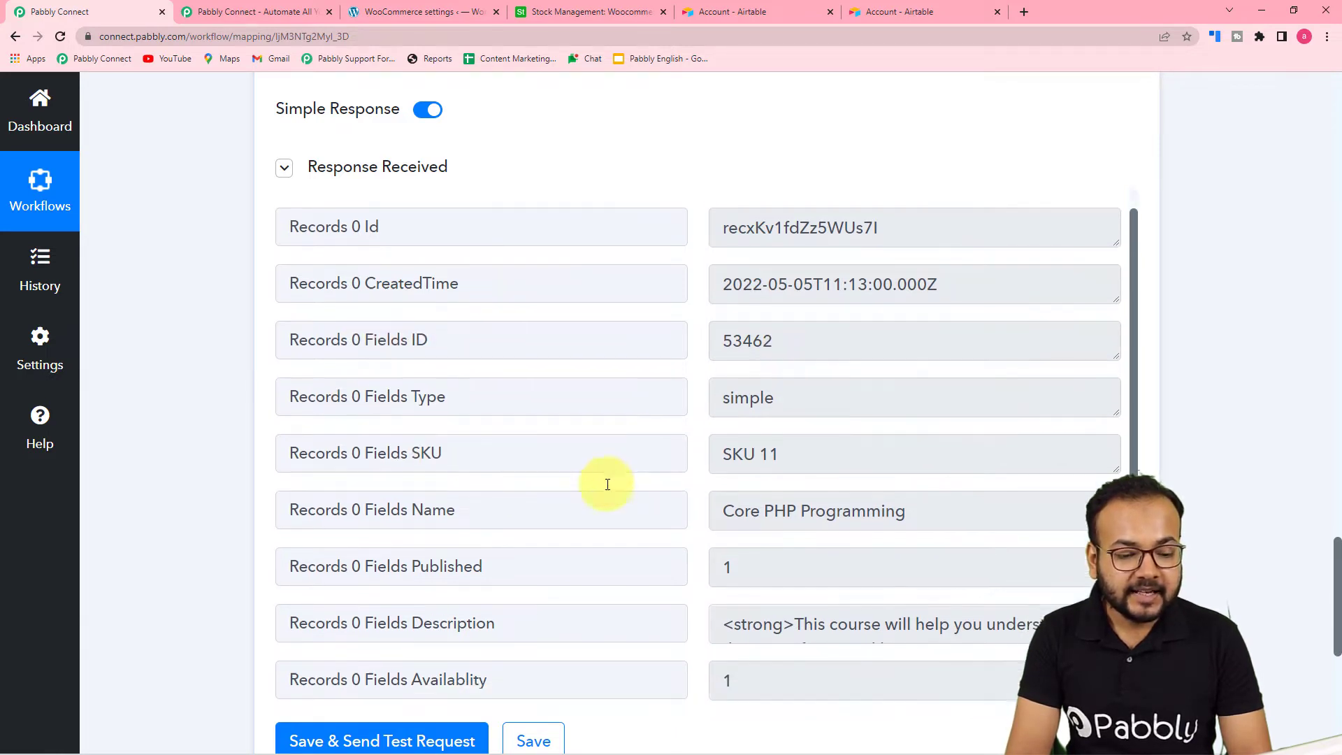
pyautogui.scroll(-1, 489, 482)
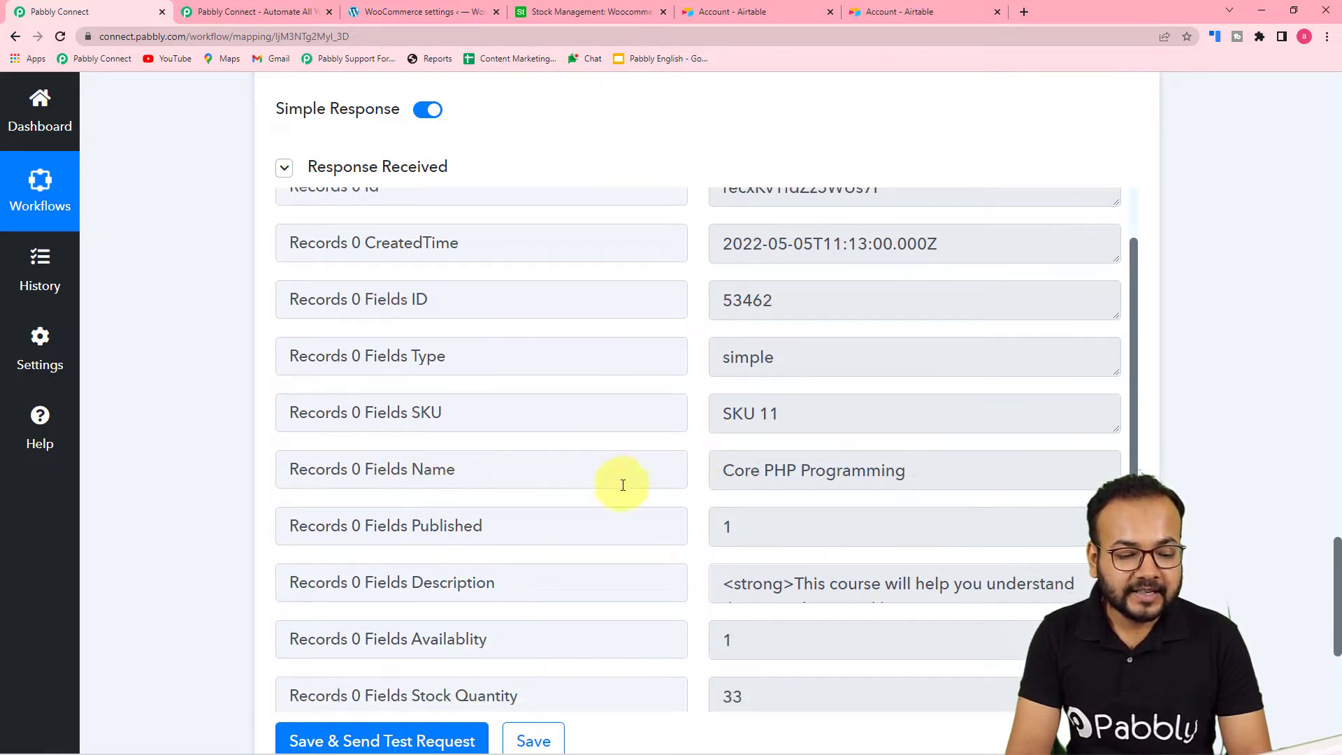
pyautogui.scroll(-2, 624, 484)
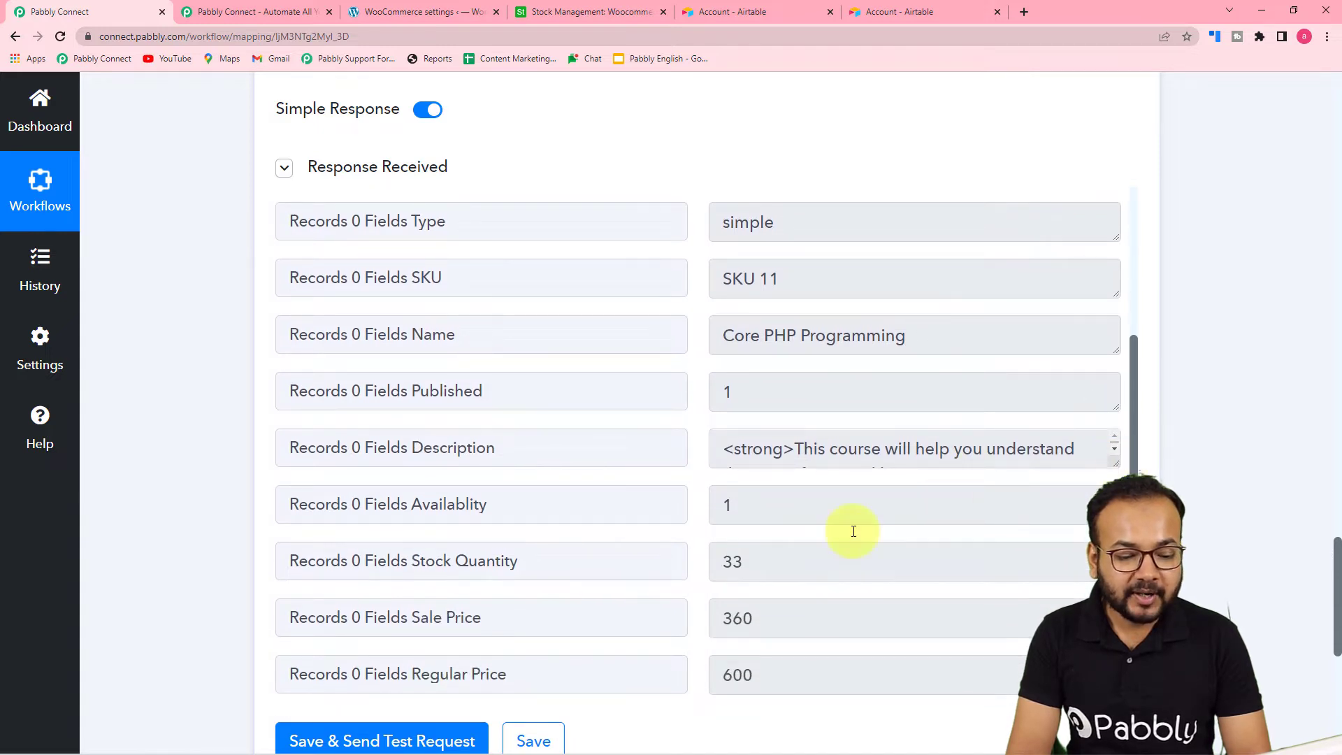
pyautogui.scroll(-2, 795, 540)
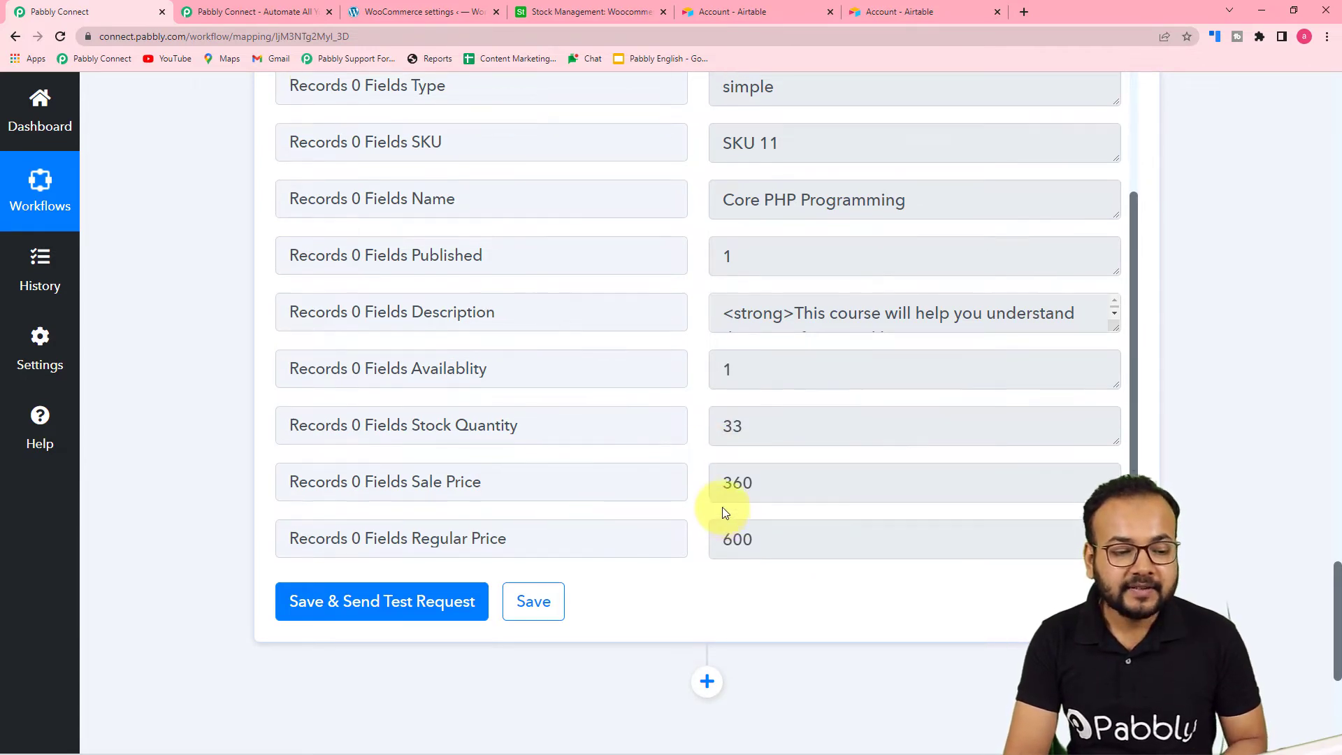
pyautogui.scroll(2, 722, 506)
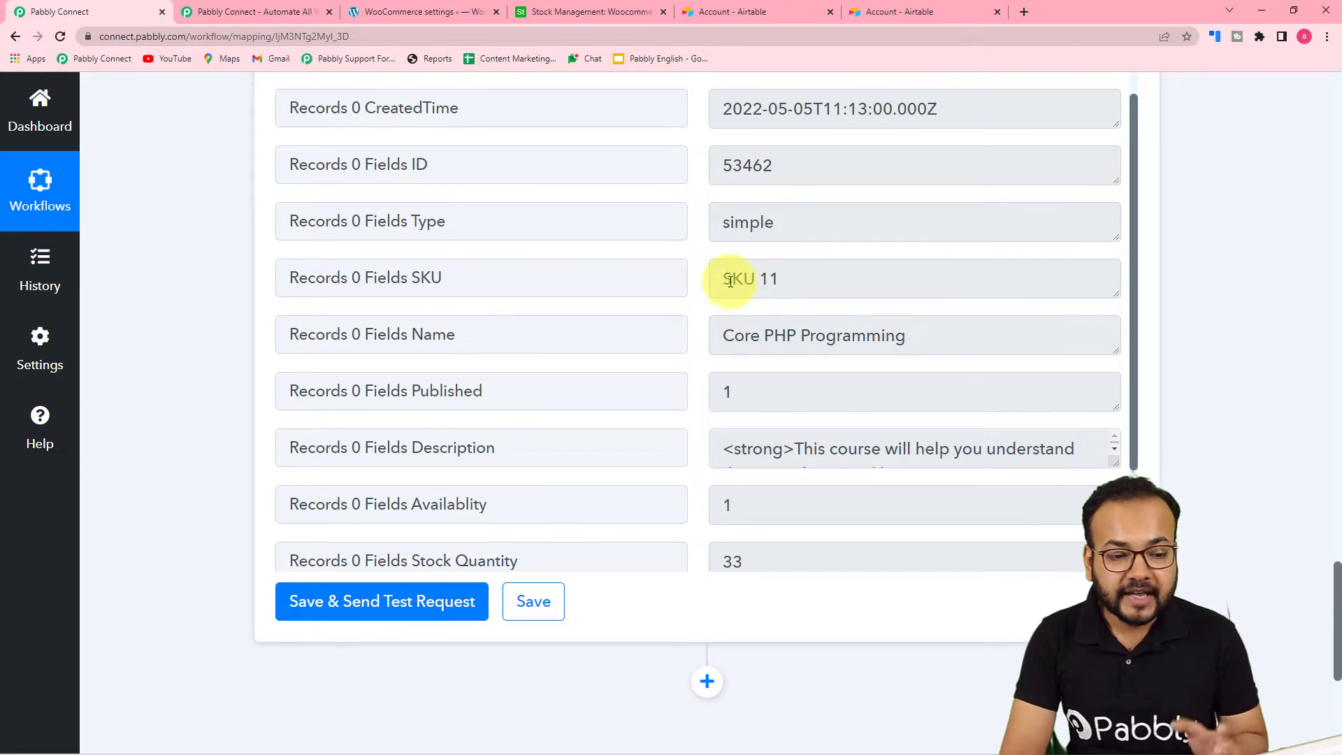
# Step: Check the product table in Airtable, then recheck the Search Record settings and response in Pabbly Connect
pyautogui.click(629, 12)
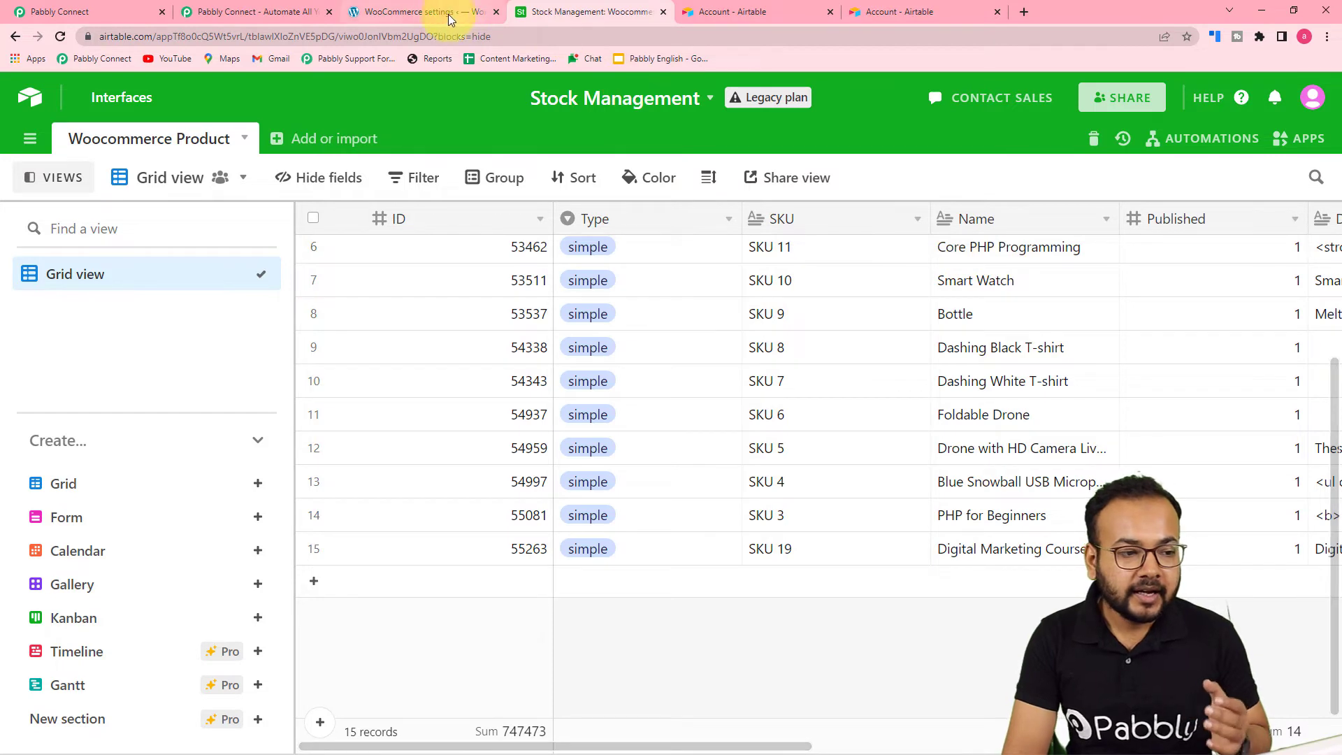
pyautogui.click(117, 13)
pyautogui.scroll(-2, 698, 335)
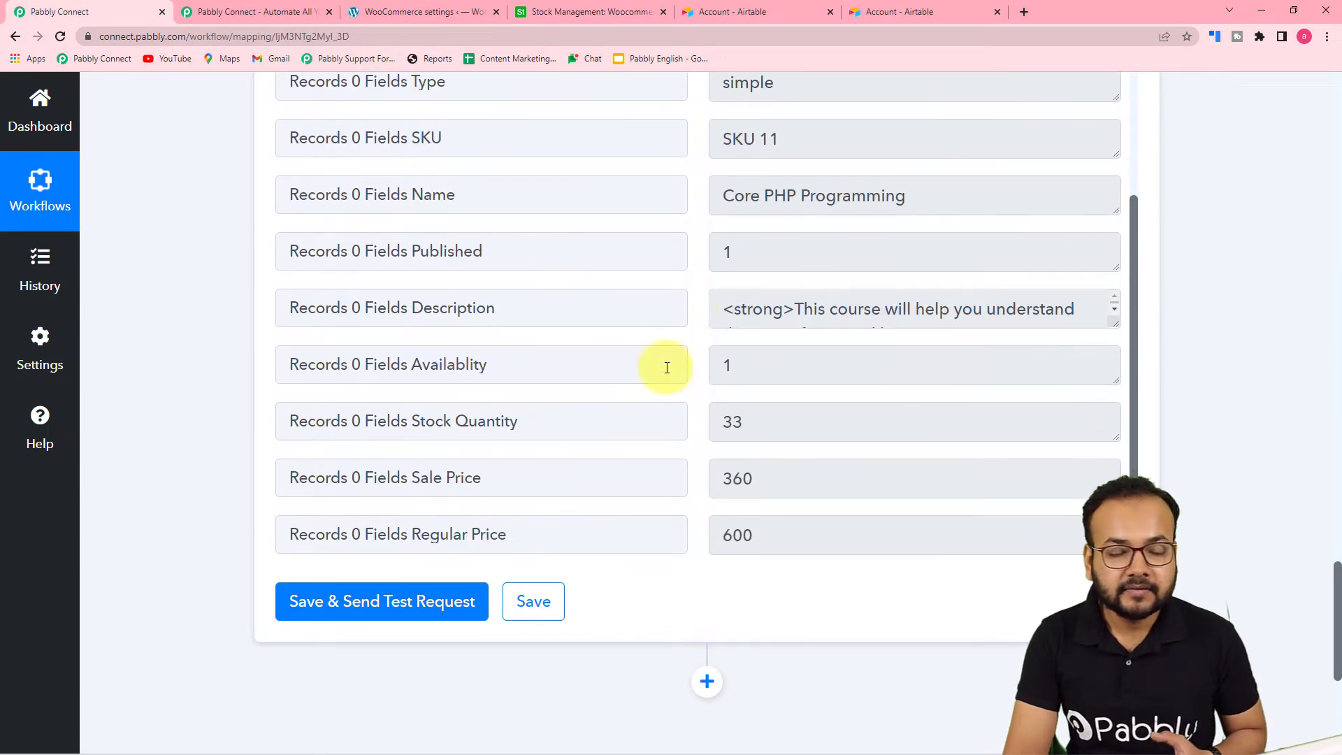
pyautogui.scroll(10, 224, 343)
pyautogui.scroll(4, 157, 333)
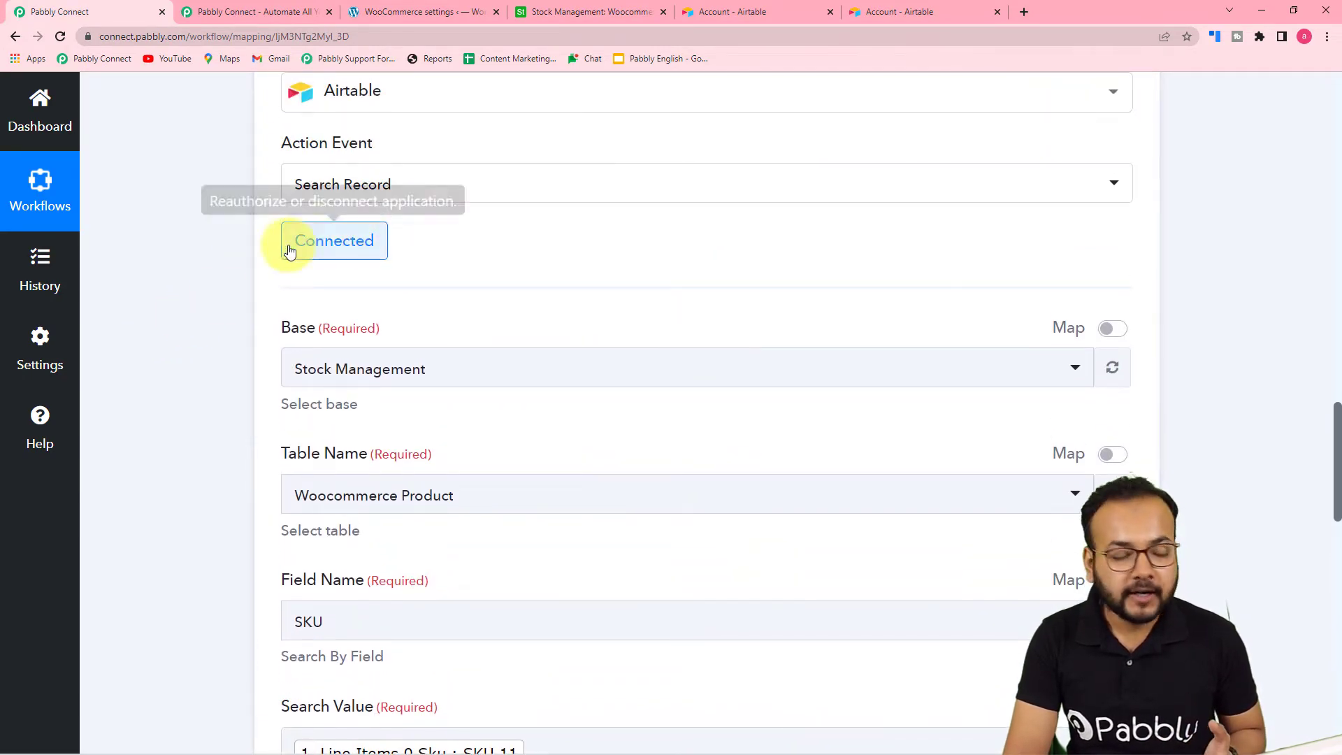
pyautogui.scroll(-7, 170, 334)
pyautogui.scroll(-7, 170, 334)
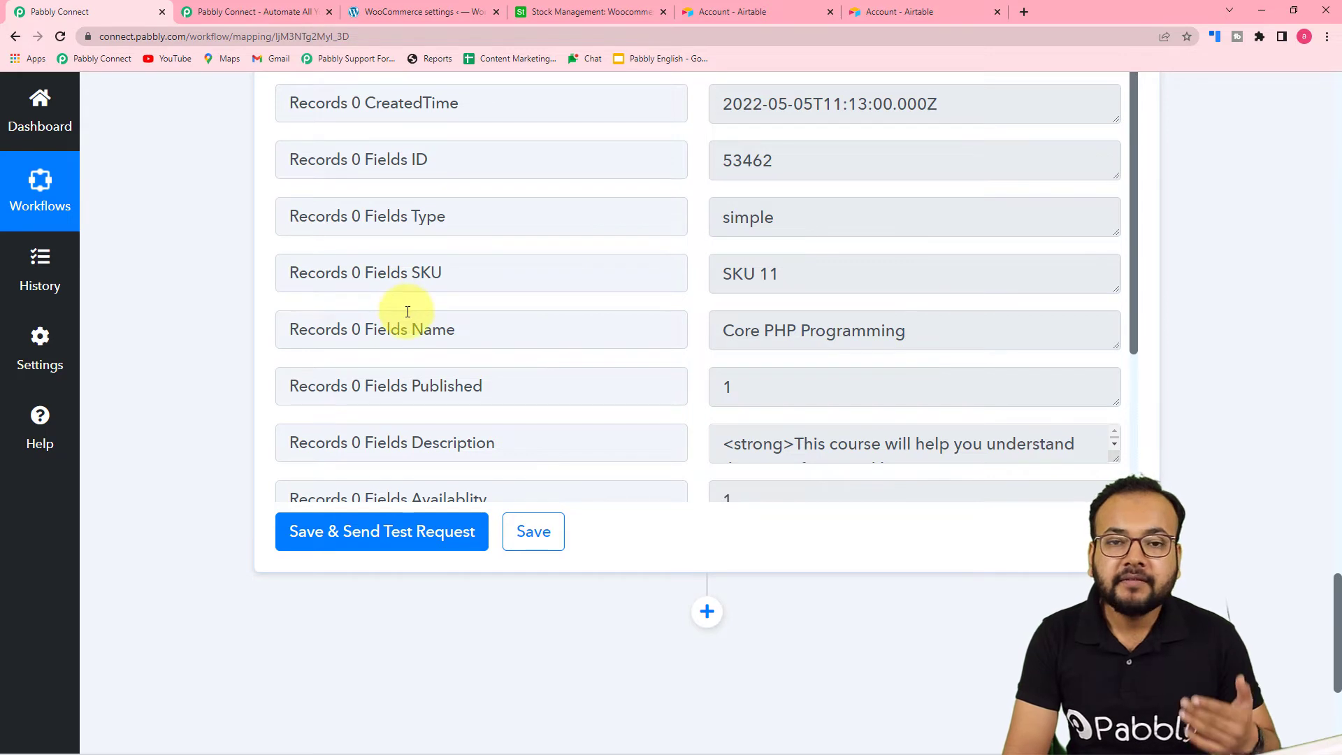
pyautogui.scroll(-3, 408, 311)
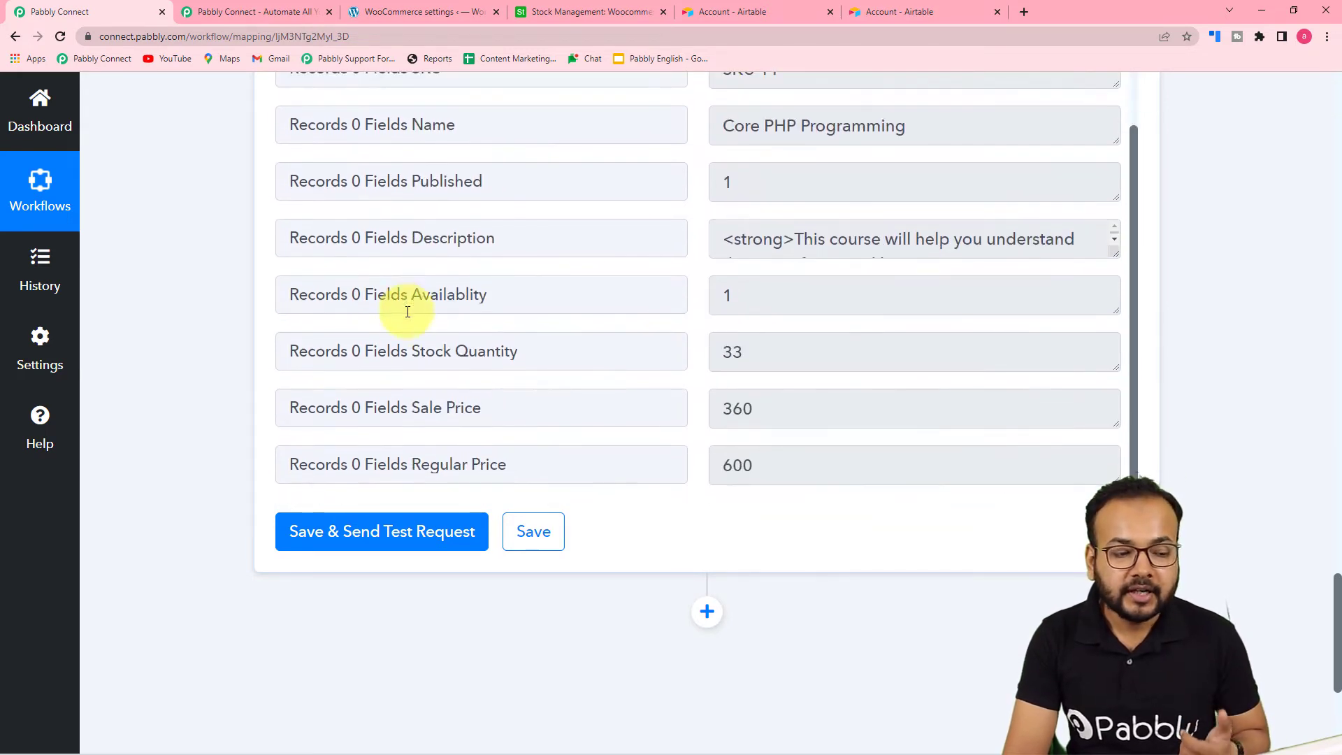
pyautogui.scroll(-3, 279, 329)
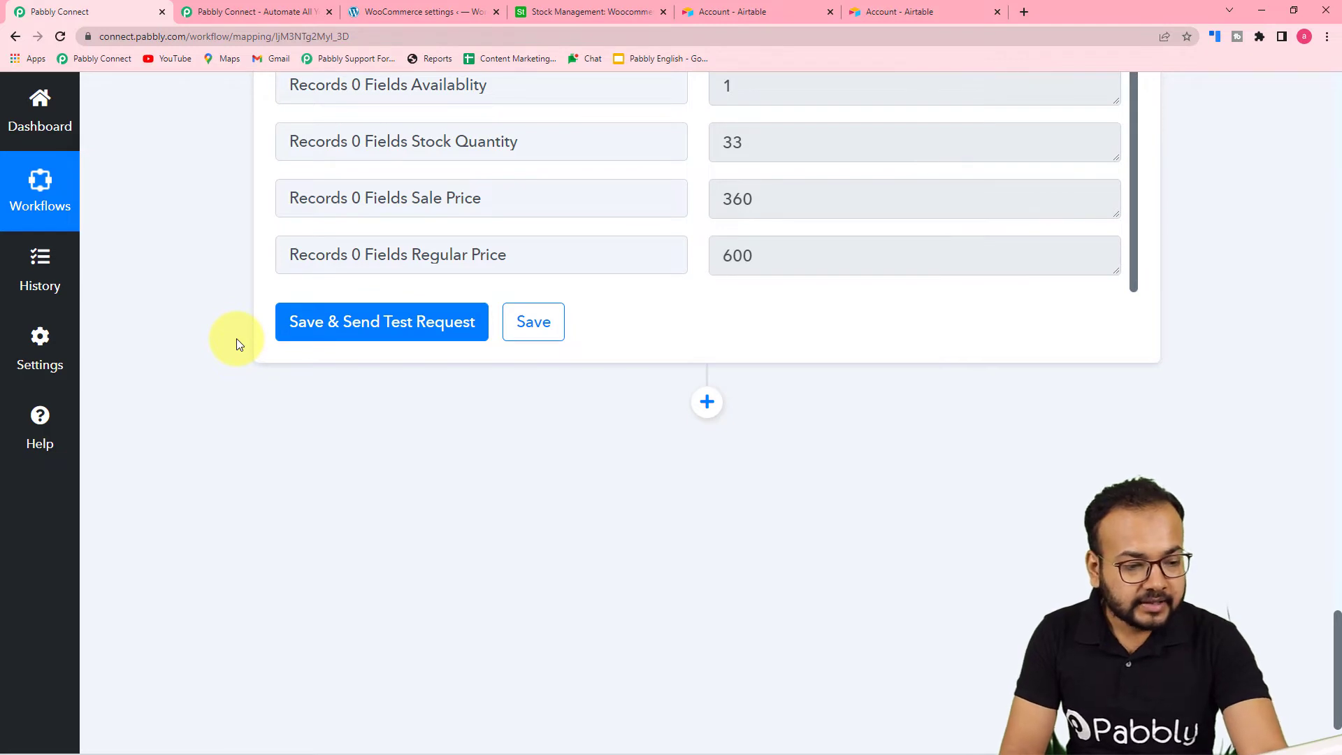
# Step: Add an action step after Search Record and examine the Availablity and Stock Quantity columns in the Airtable table
pyautogui.click(706, 404)
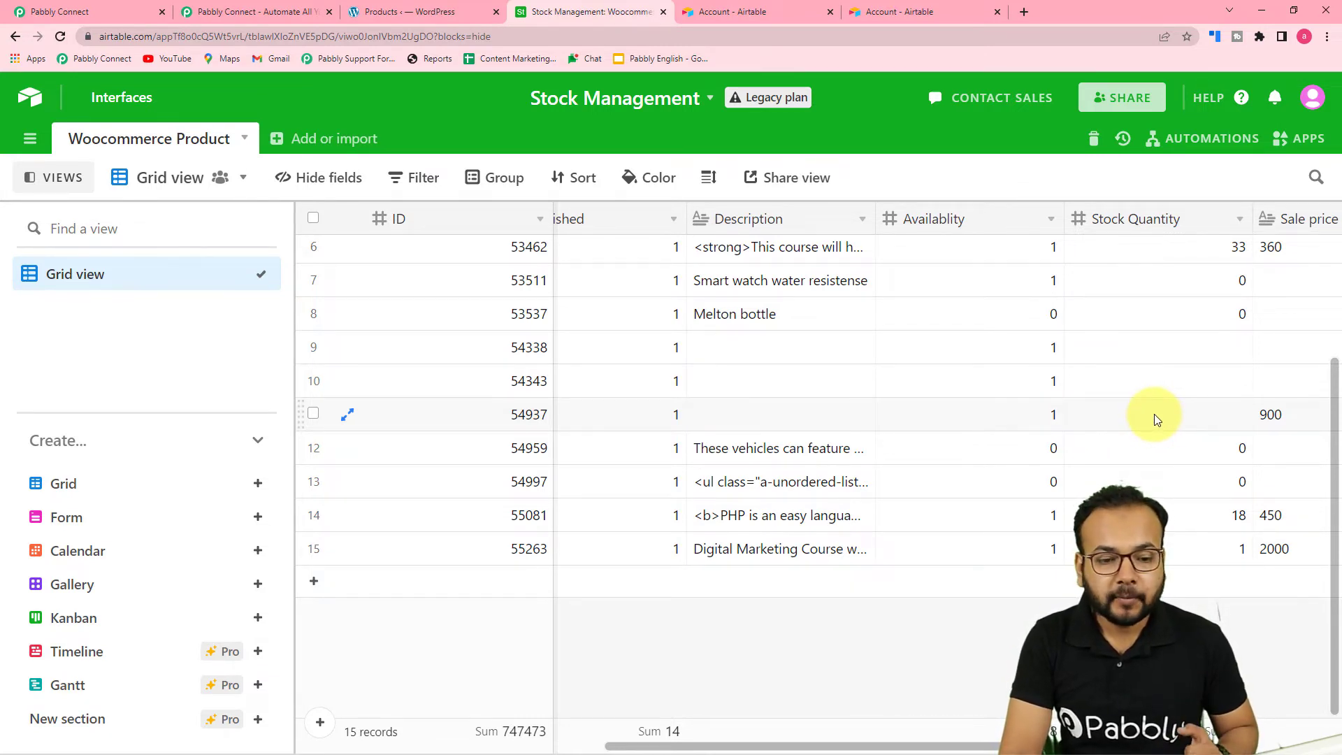
pyautogui.scroll(3, 1146, 434)
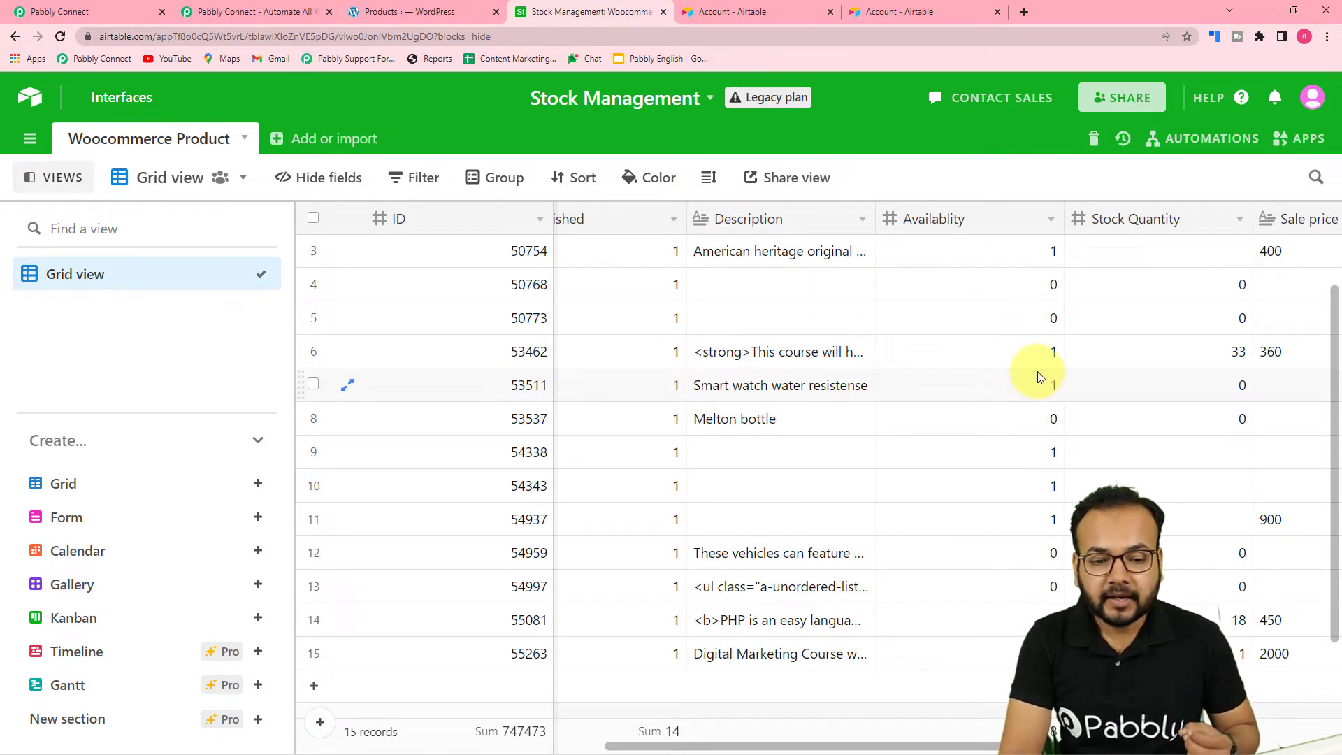
pyautogui.scroll(-3, 978, 416)
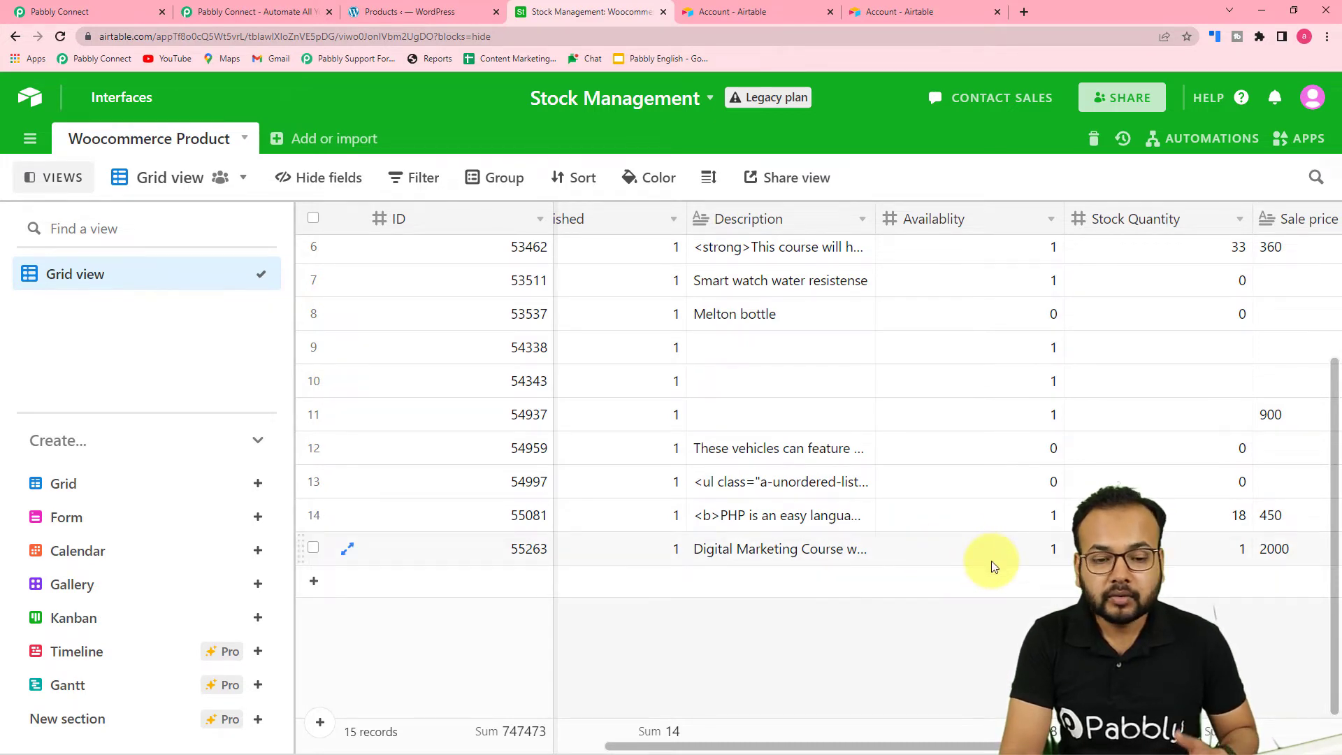
pyautogui.scroll(3, 991, 560)
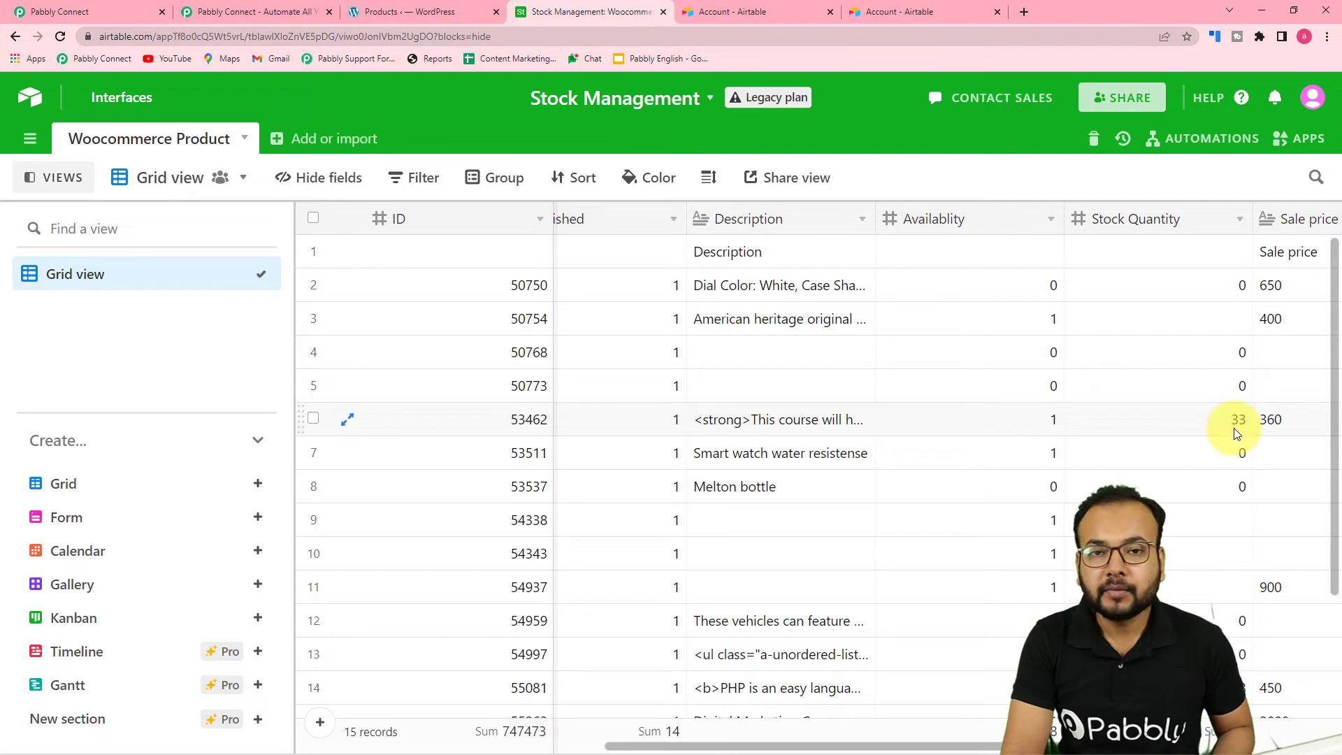
# Step: Return to the Pabbly Connect workflow and set the new action step's app to Filter by Pabbly
pyautogui.click(261, 8)
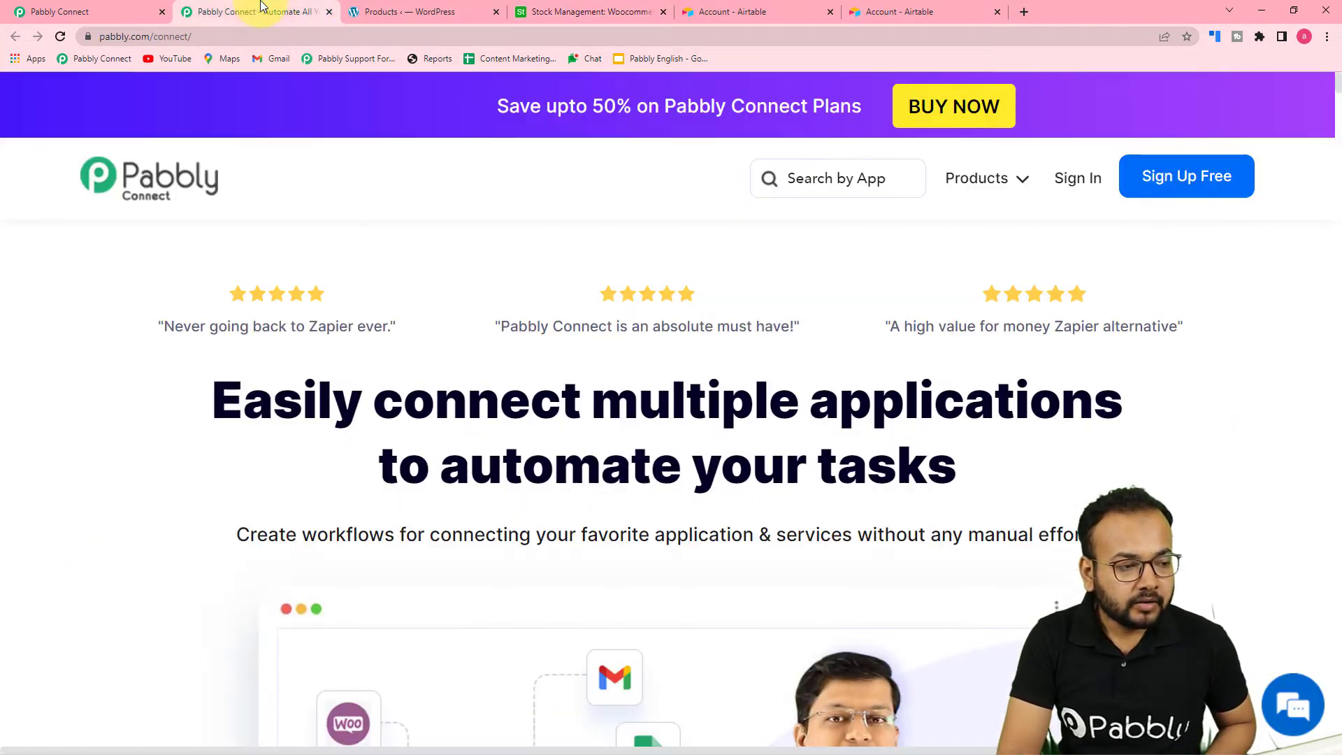
pyautogui.click(112, 13)
pyautogui.scroll(-5, 350, 243)
pyautogui.click(512, 204)
pyautogui.scroll(-3, 512, 204)
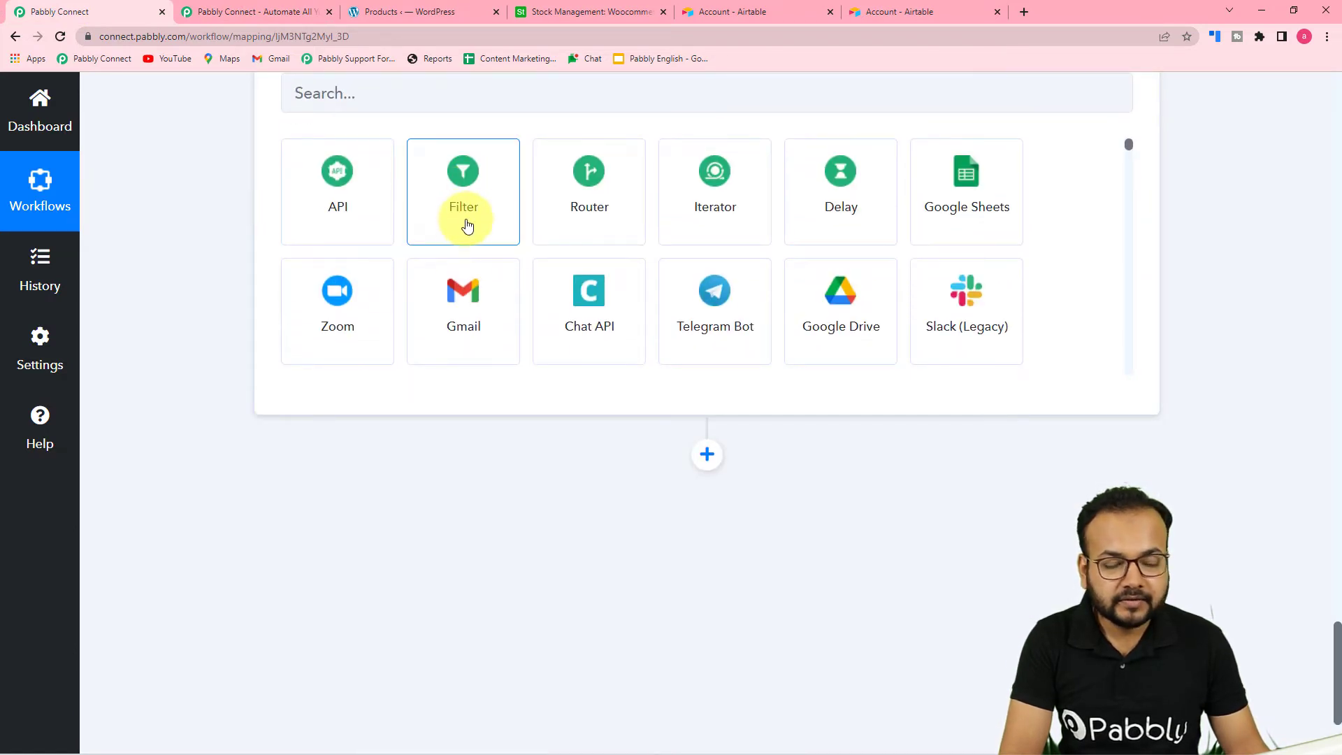
pyautogui.click(462, 229)
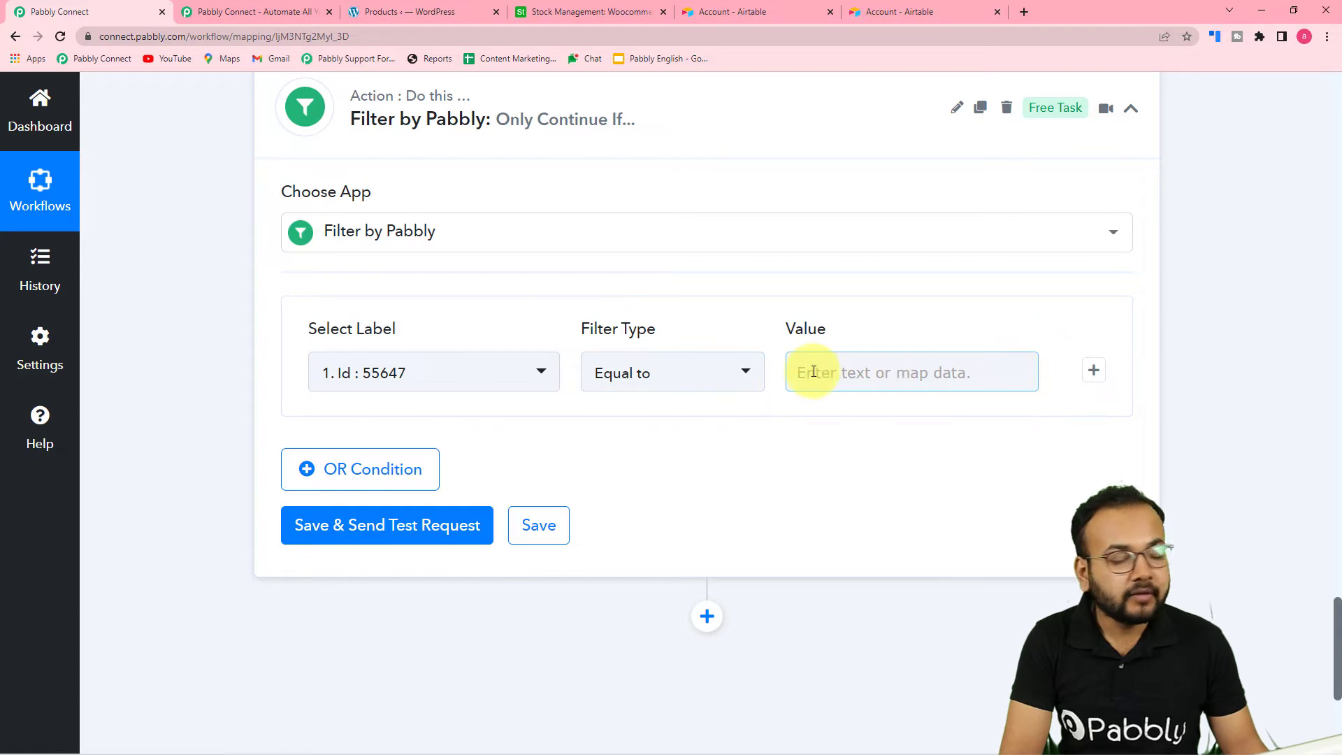
# Step: Review the Search Record response, including its Stock Quantity field, as the basis for the filter condition
pyautogui.scroll(1, 234, 381)
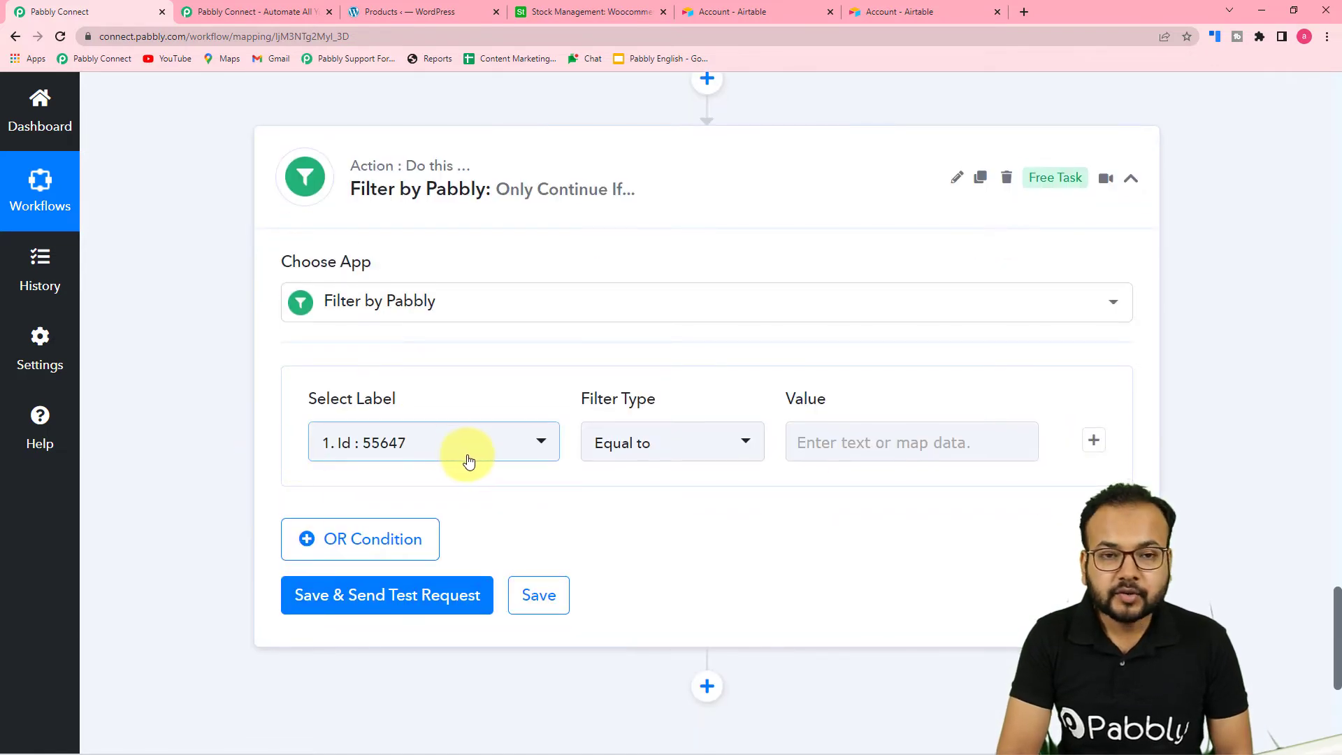
pyautogui.scroll(3, 329, 455)
pyautogui.scroll(7, 348, 478)
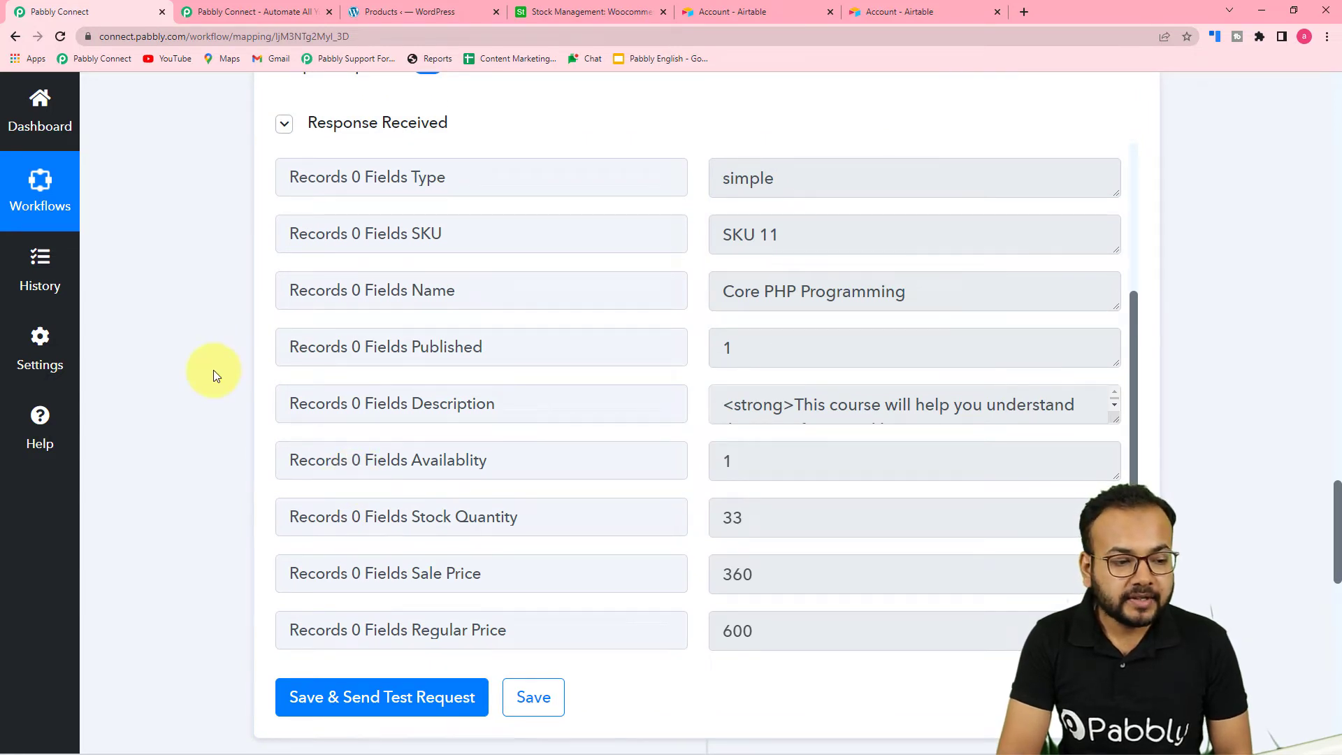
pyautogui.scroll(5, 204, 375)
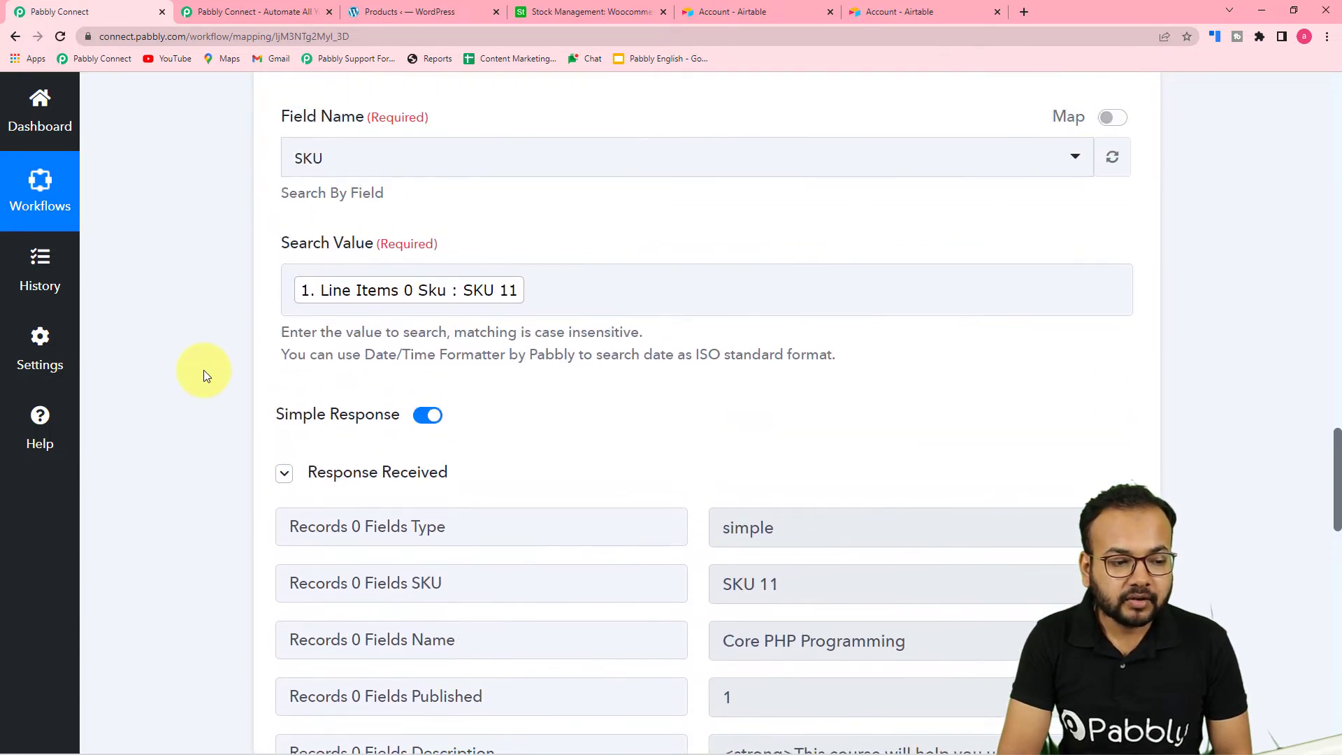
pyautogui.scroll(-6, 203, 370)
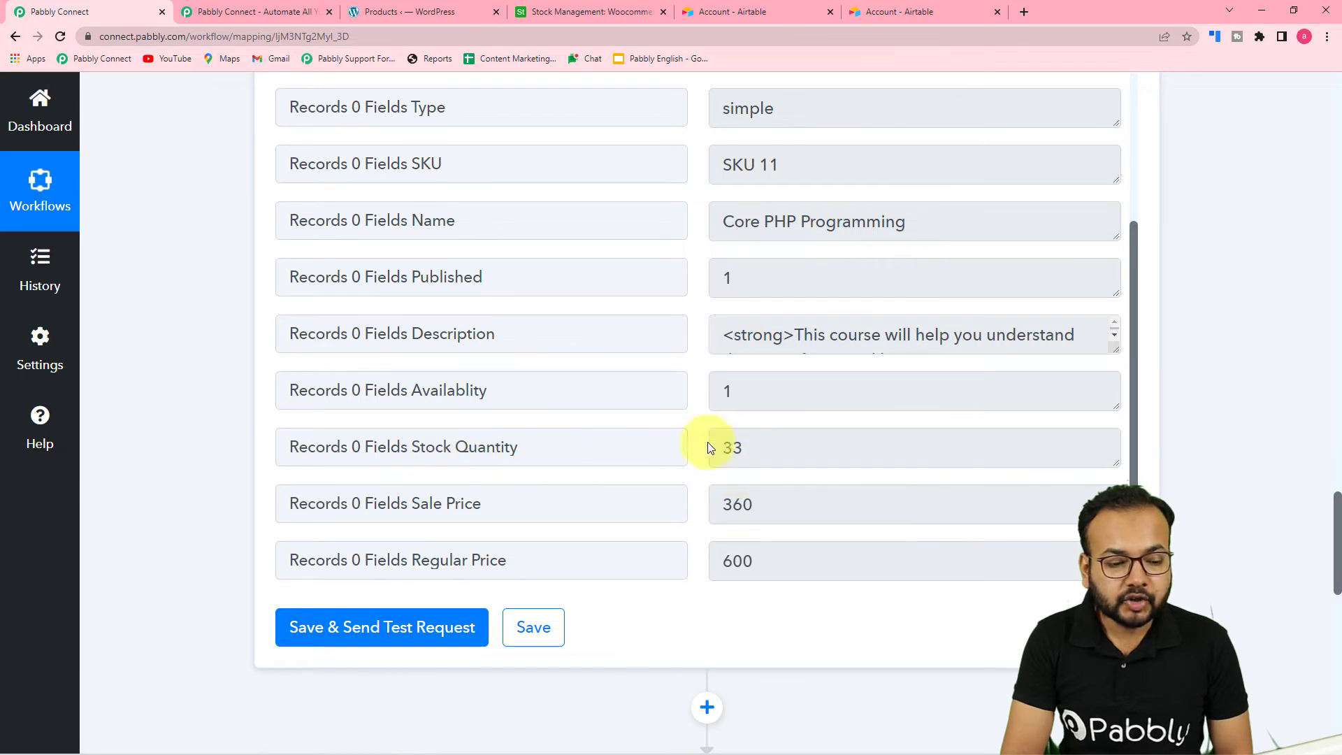
pyautogui.scroll(-8, 220, 392)
pyautogui.scroll(-1, 220, 392)
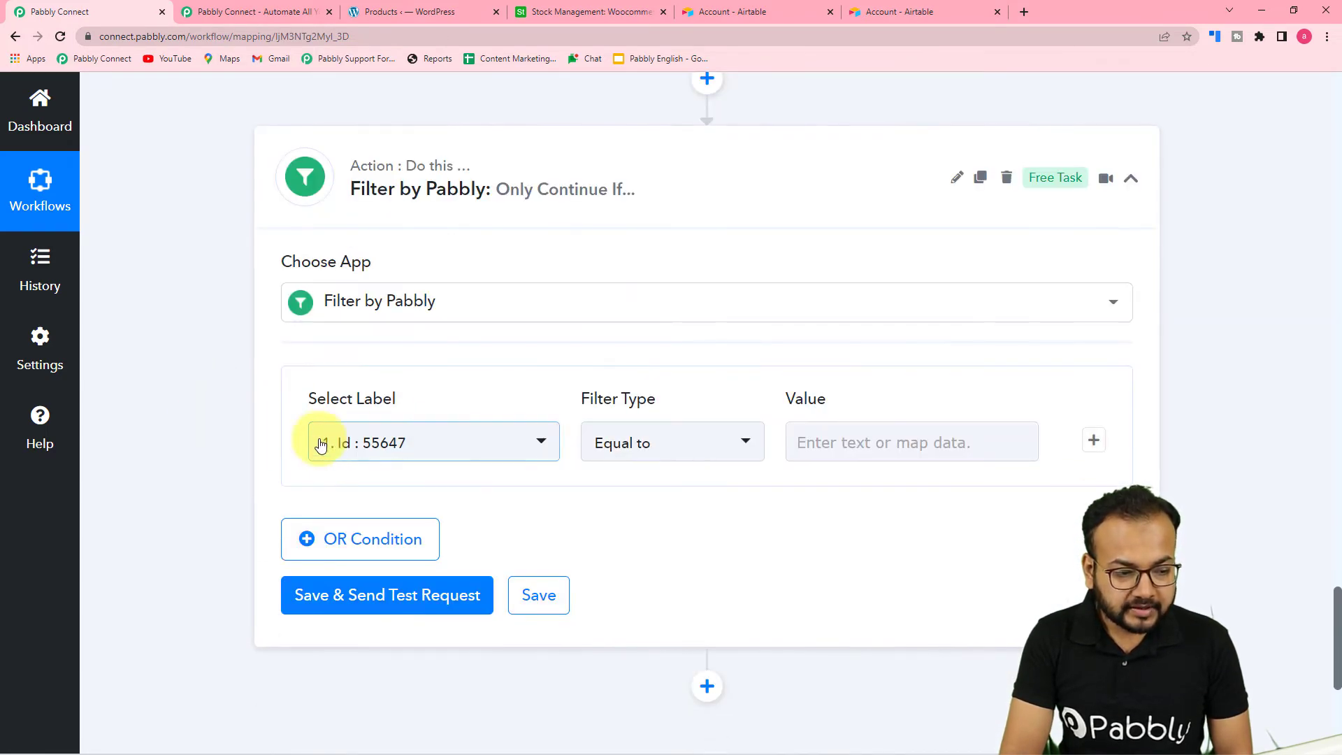
# Step: Set the first filter condition to the Airtable Search Record field Records 0 Fields Availablity, Equal to, 1
pyautogui.click(433, 443)
pyautogui.scroll(-2, 454, 364)
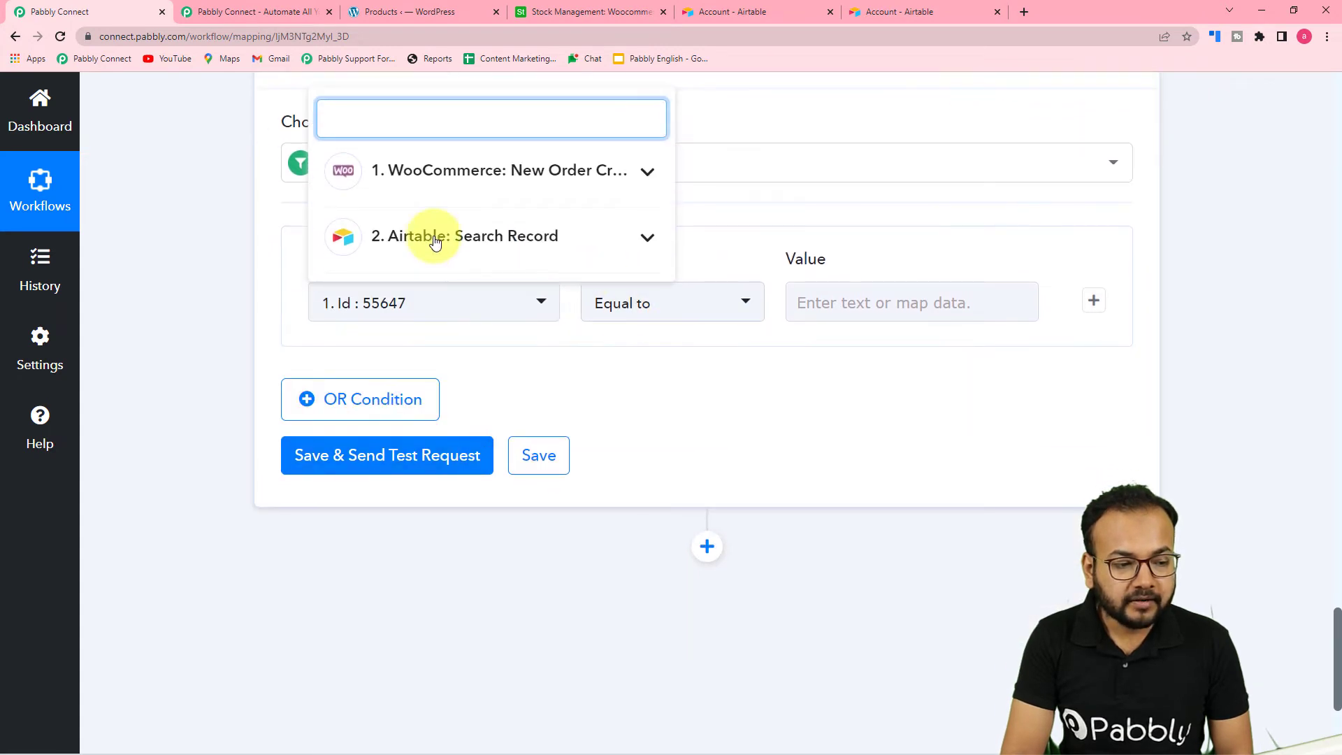
pyautogui.click(511, 259)
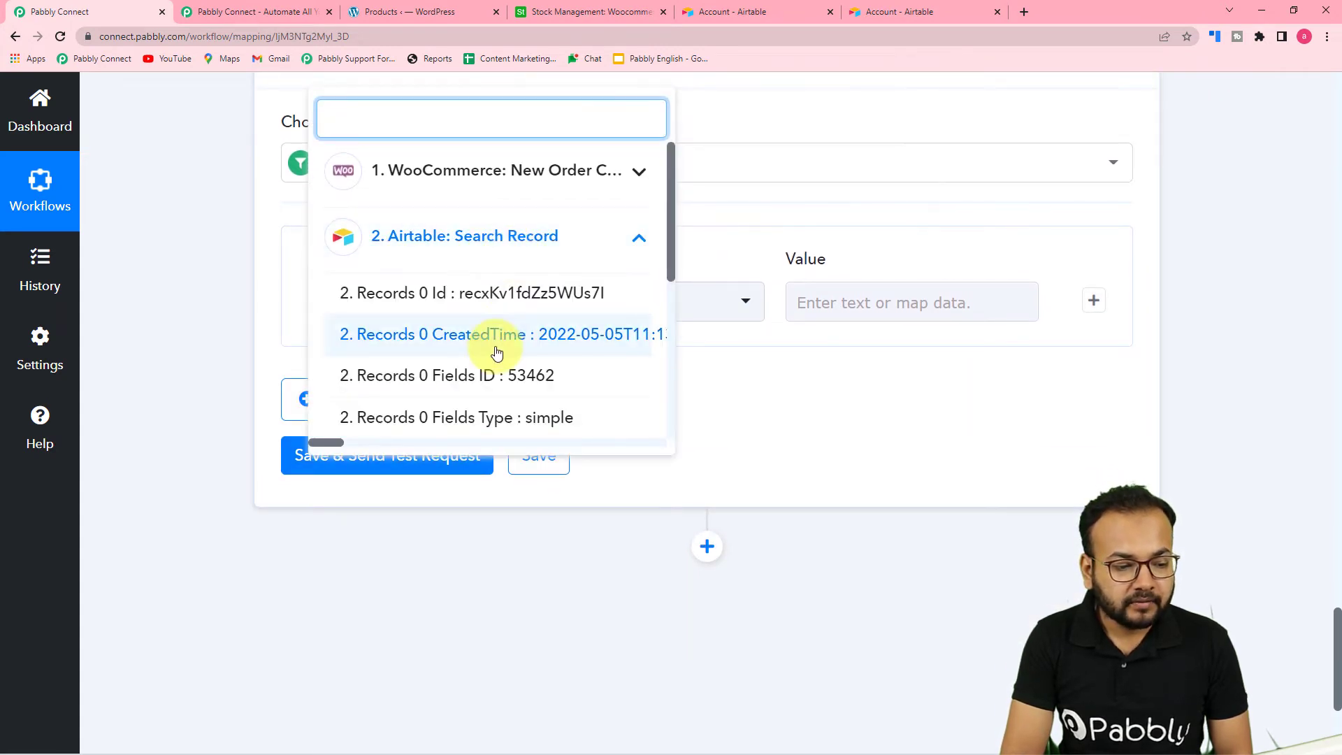
pyautogui.scroll(-2, 497, 352)
pyautogui.scroll(-3, 497, 352)
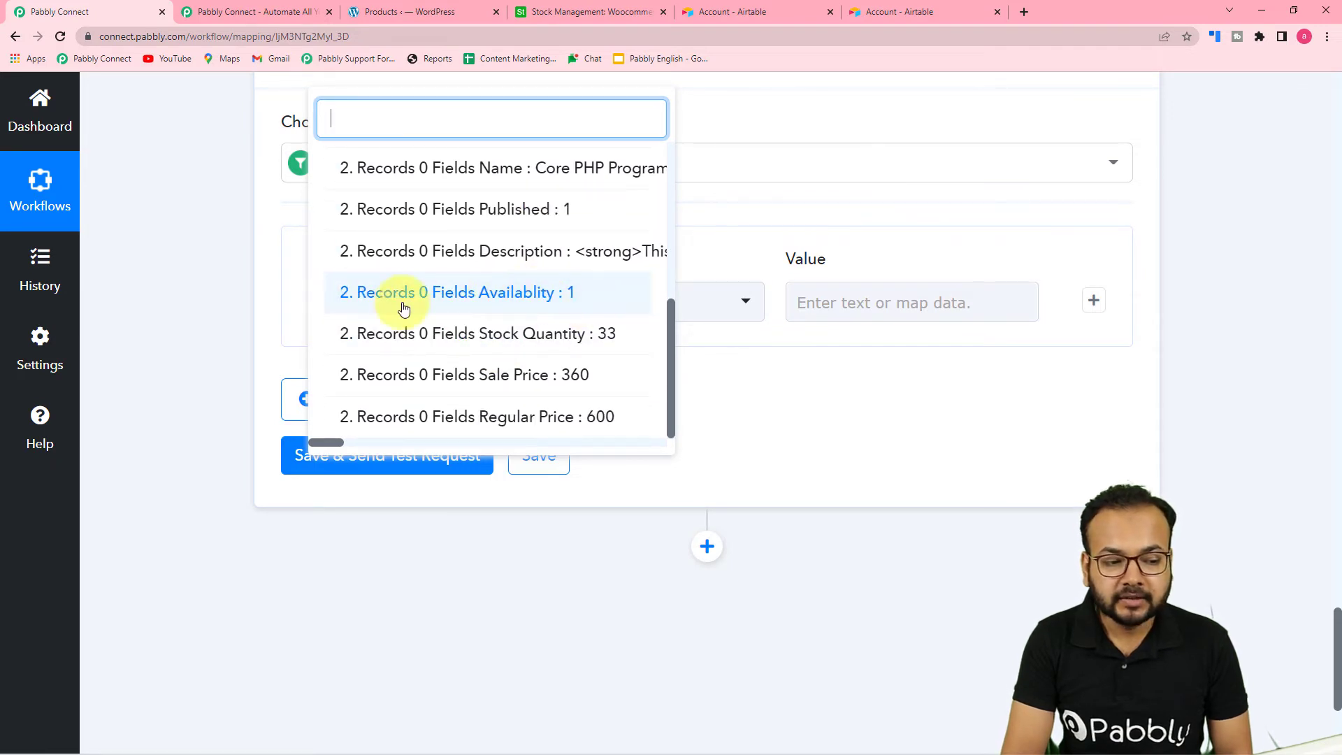
pyautogui.click(550, 307)
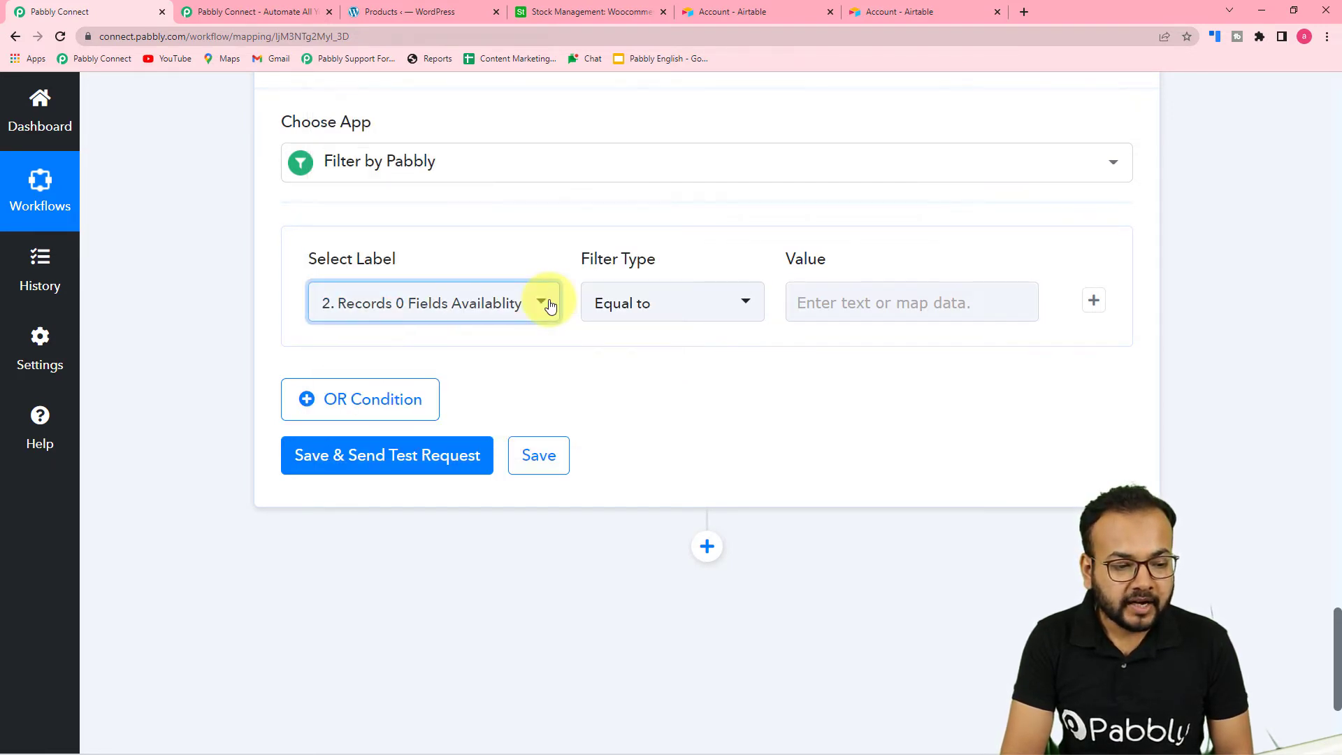
pyautogui.click(719, 303)
pyautogui.click(668, 400)
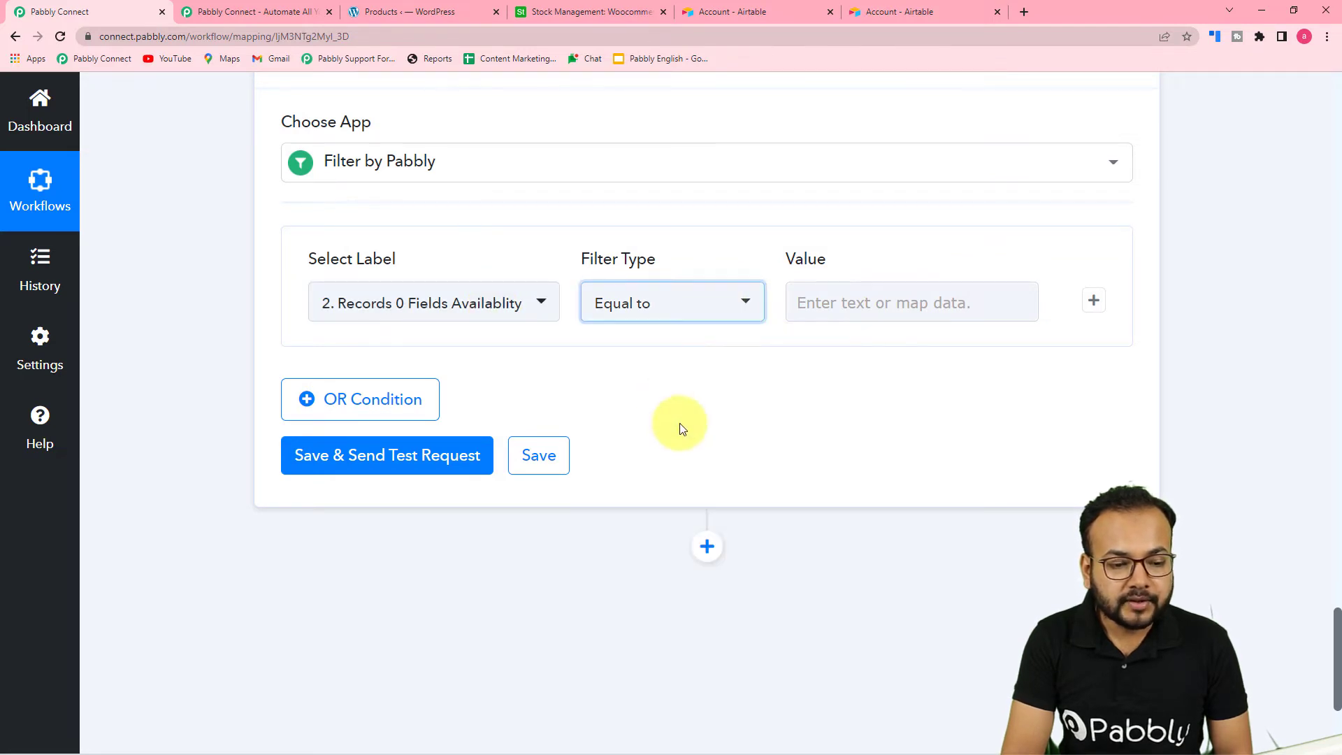
pyautogui.click(880, 299)
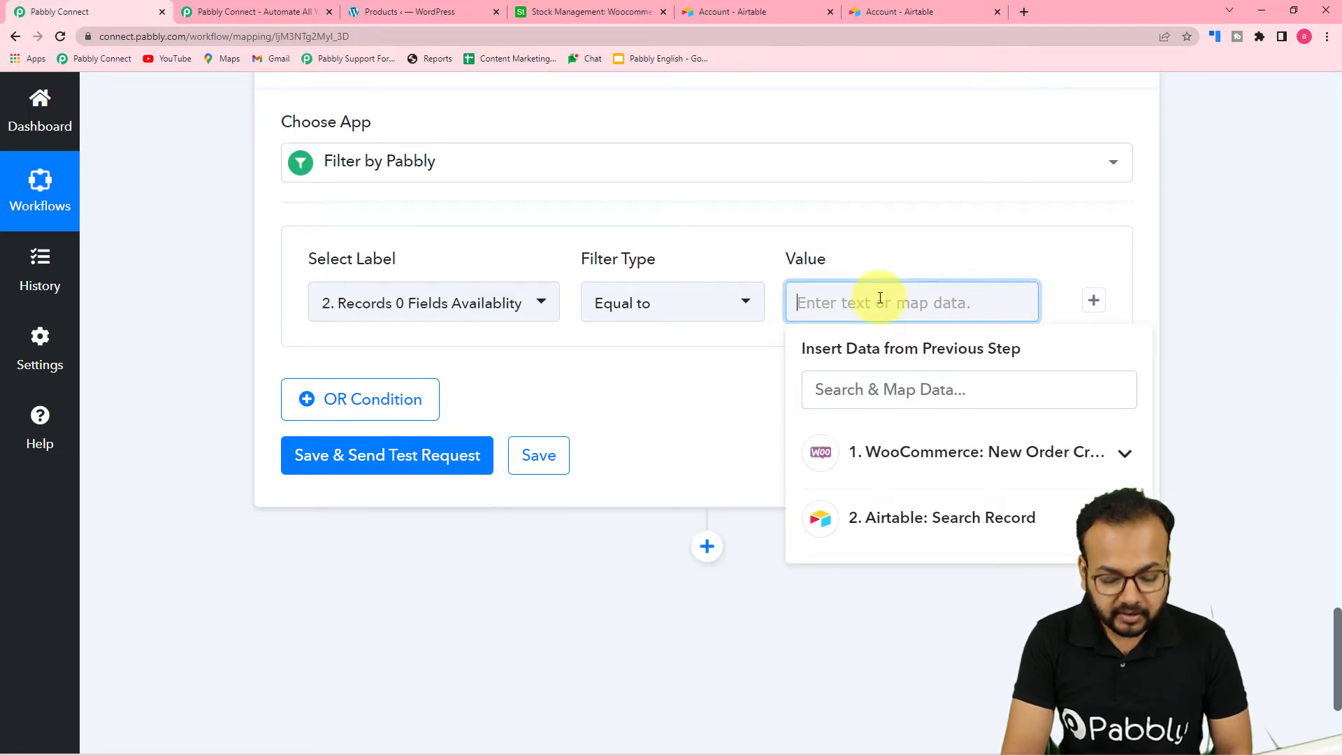
pyautogui.click(748, 368)
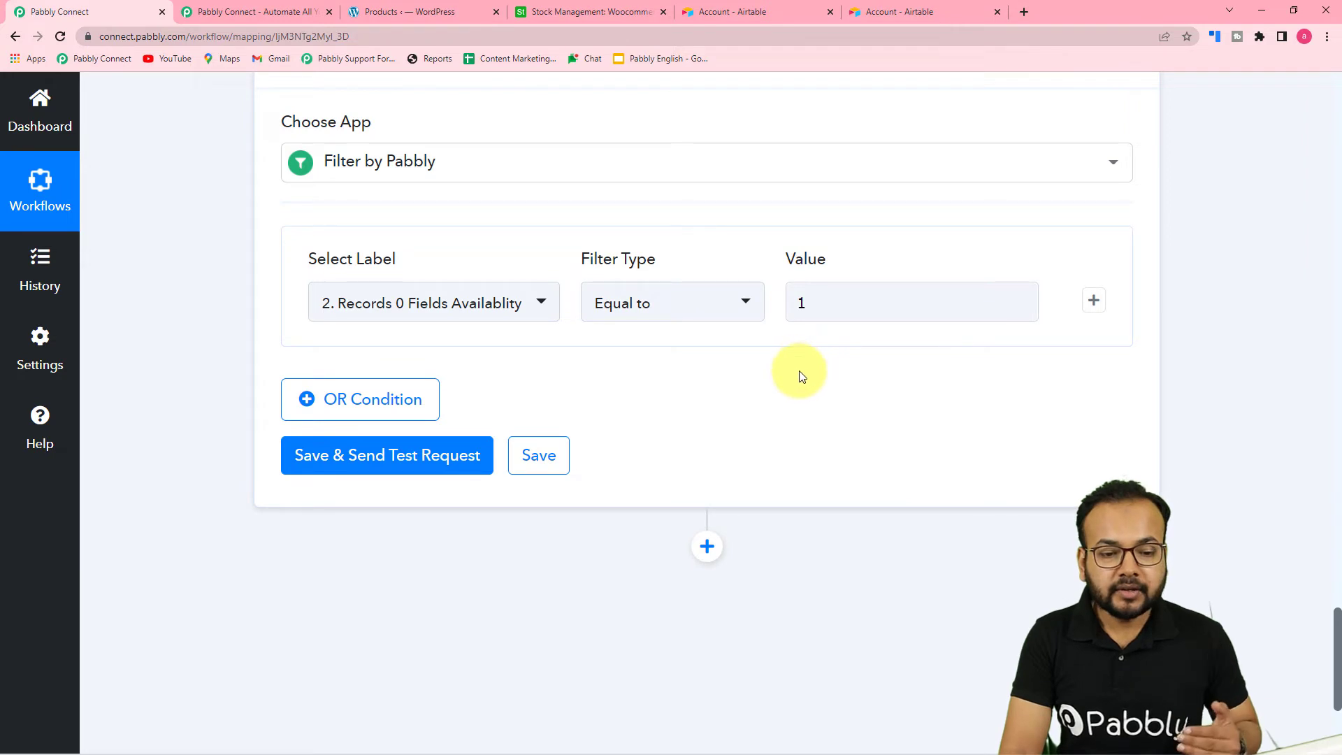
# Step: Add a second AND condition requiring the Search Record field Records 0 Fields Stock Quantity to be Is not empty
pyautogui.click(1092, 307)
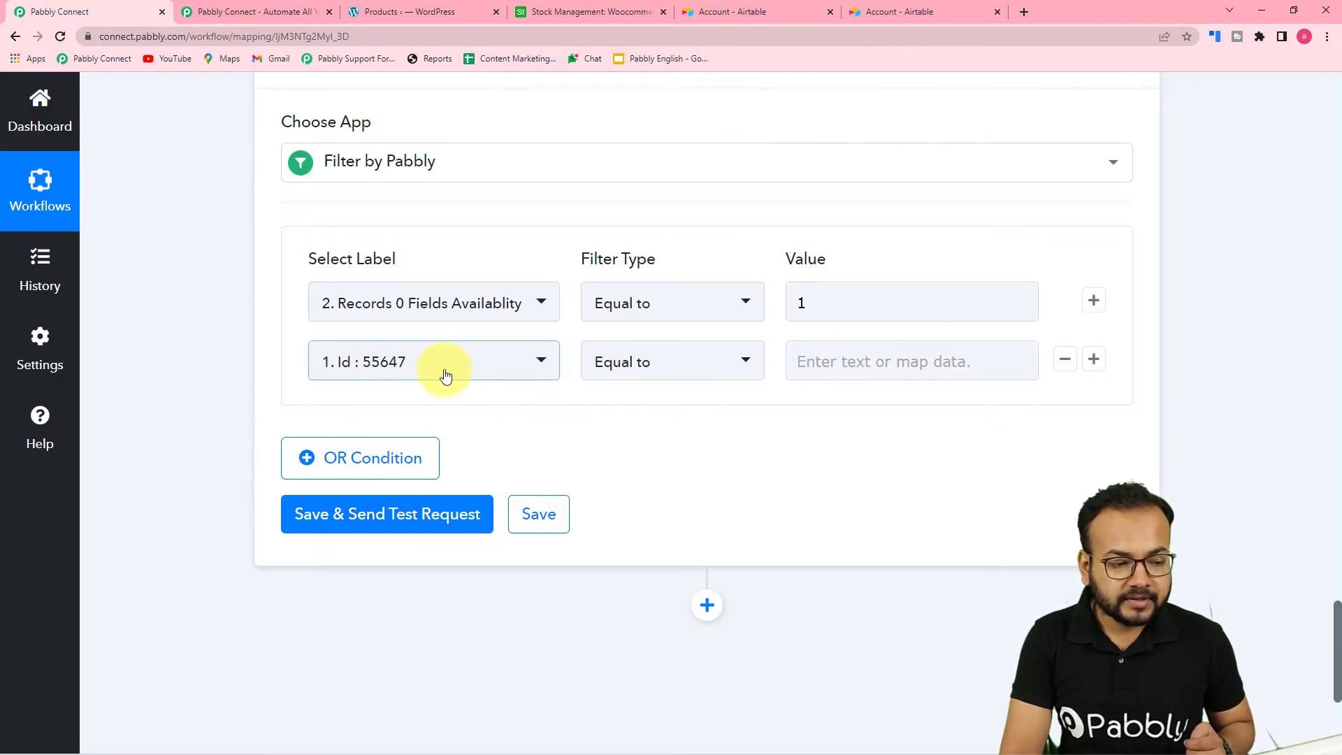
pyautogui.click(440, 370)
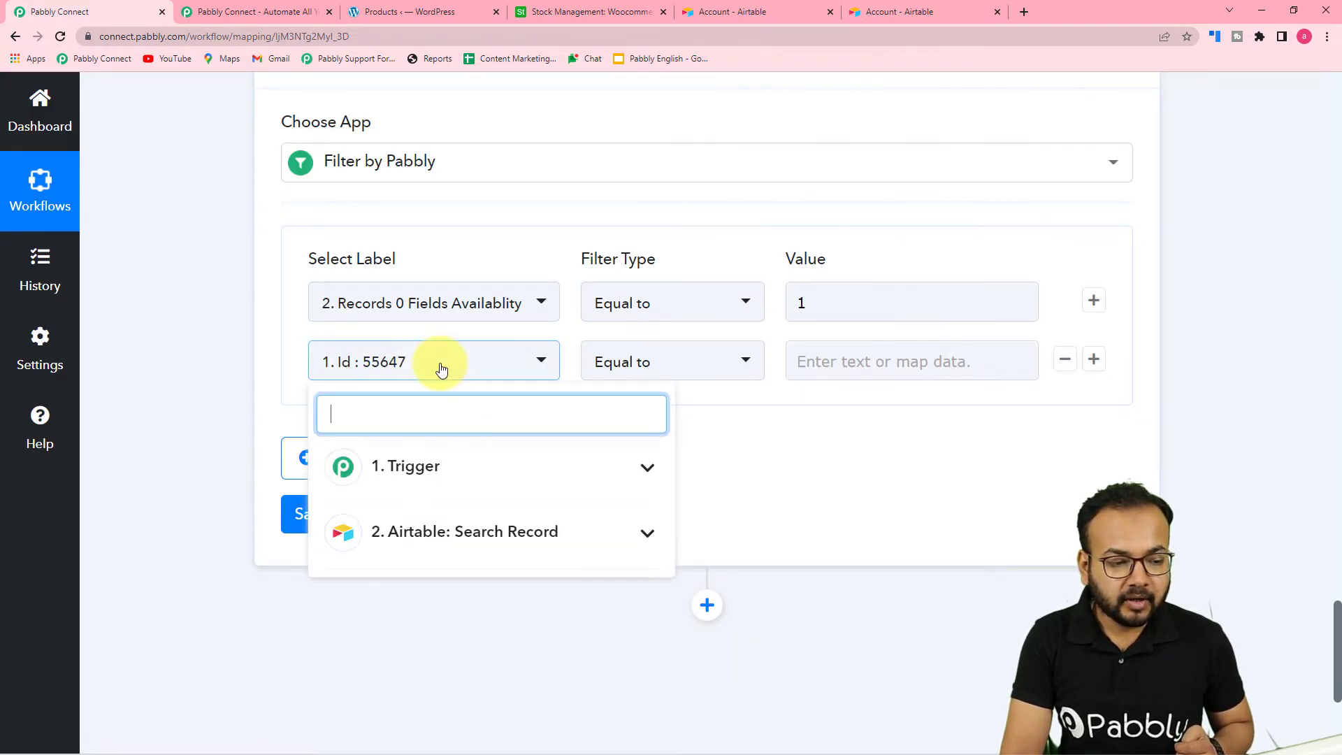
pyautogui.click(407, 546)
pyautogui.scroll(-5, 407, 544)
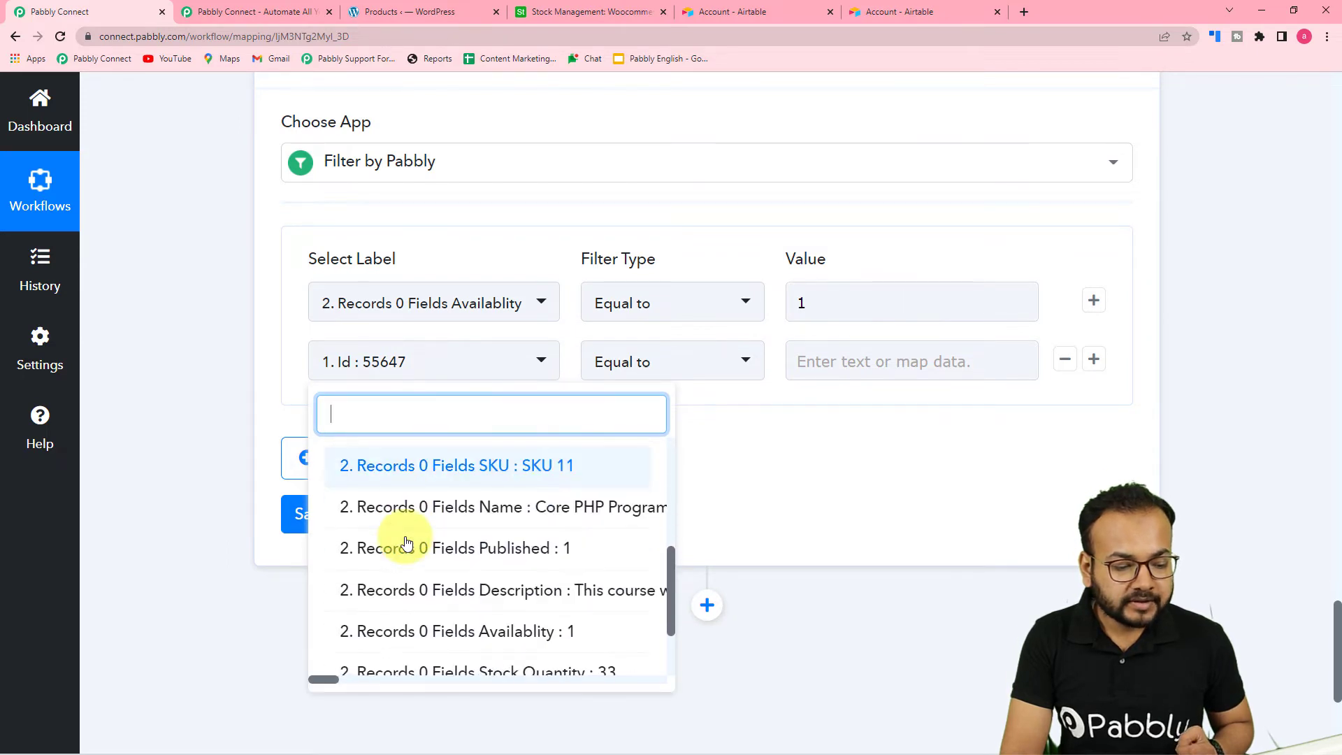
pyautogui.click(568, 567)
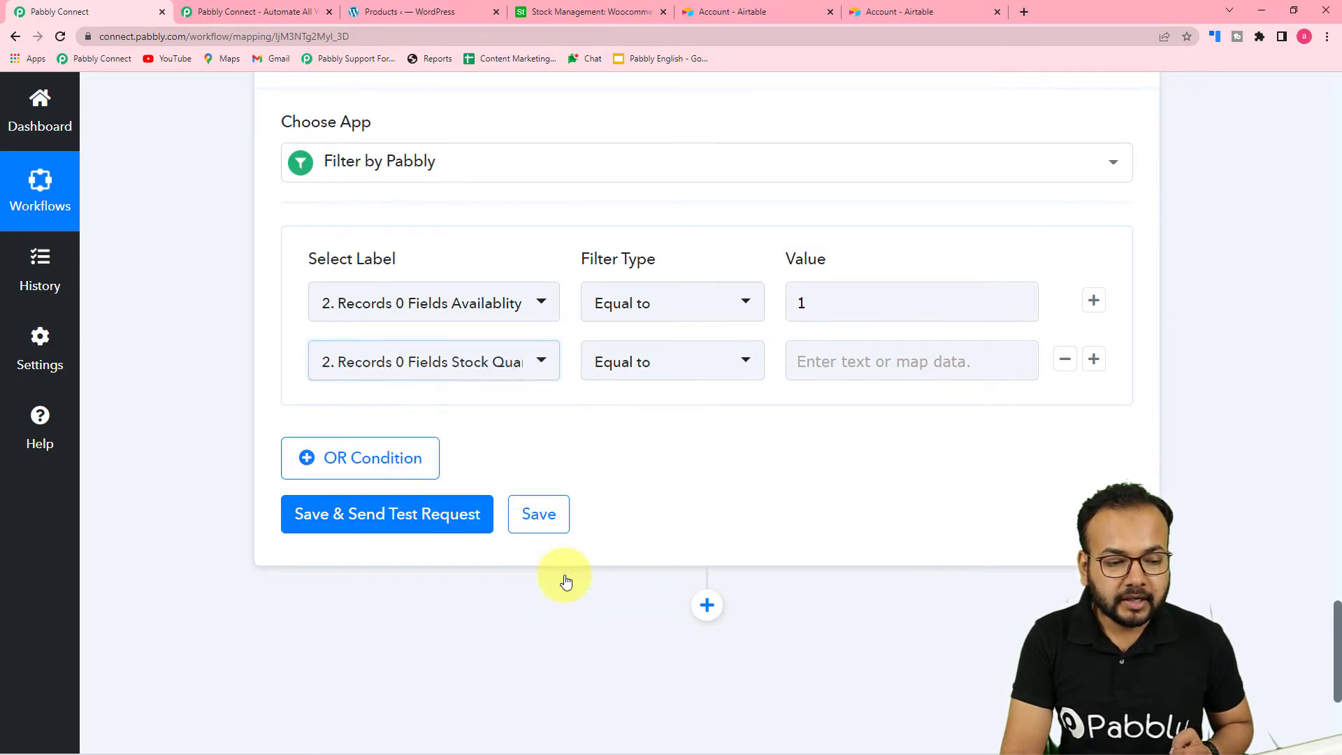
pyautogui.click(520, 412)
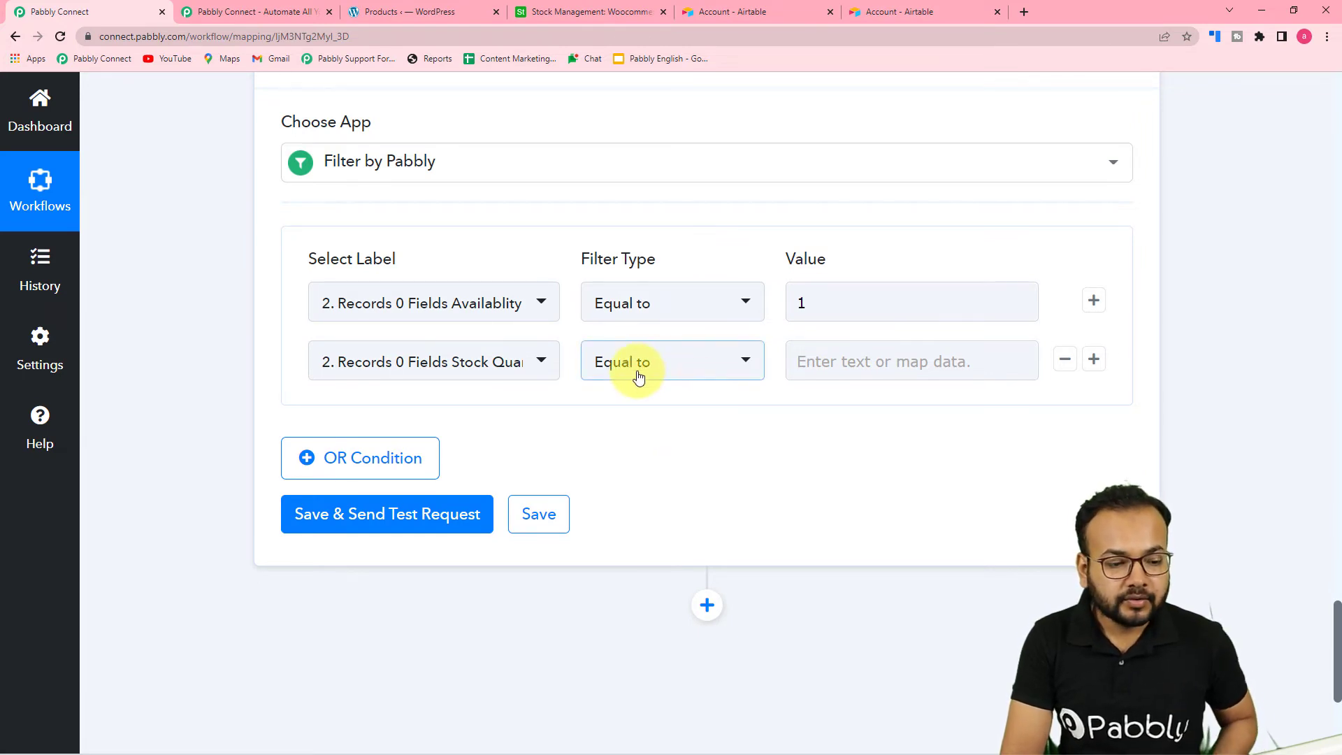
pyautogui.click(663, 375)
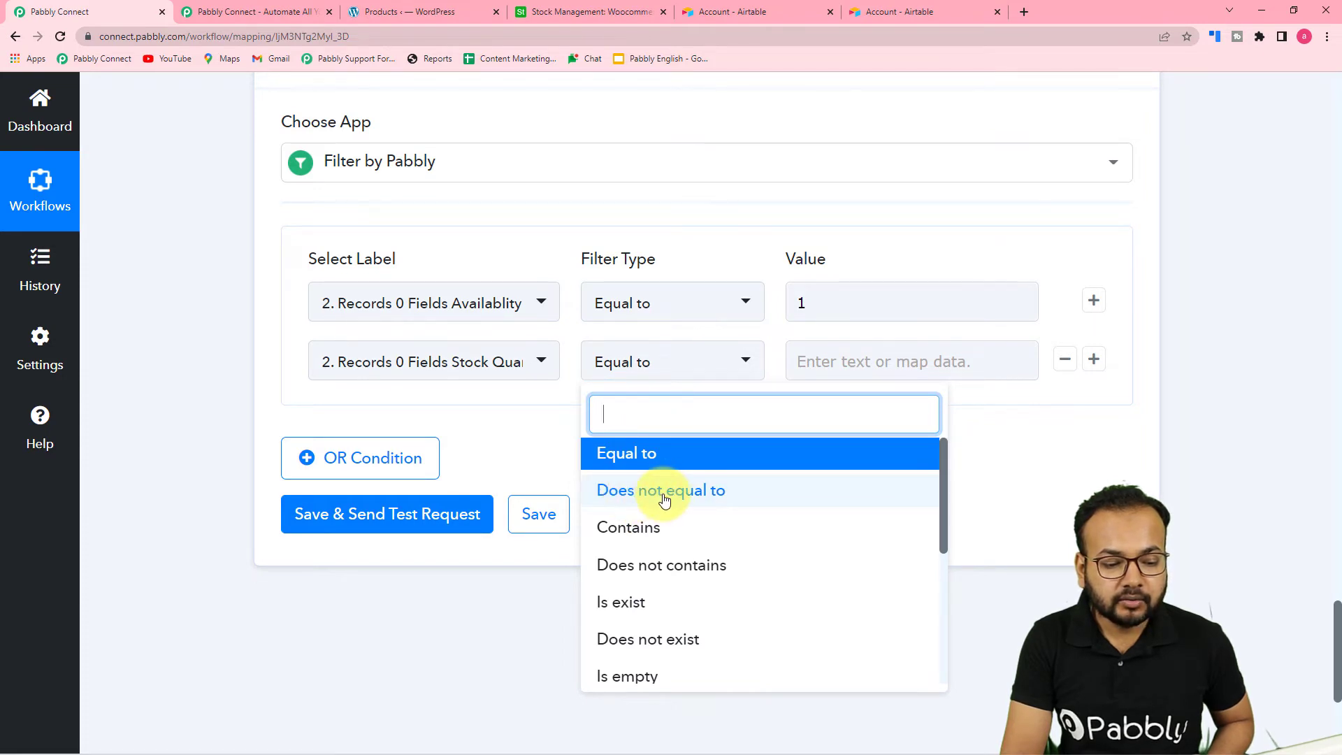
pyautogui.scroll(-3, 638, 565)
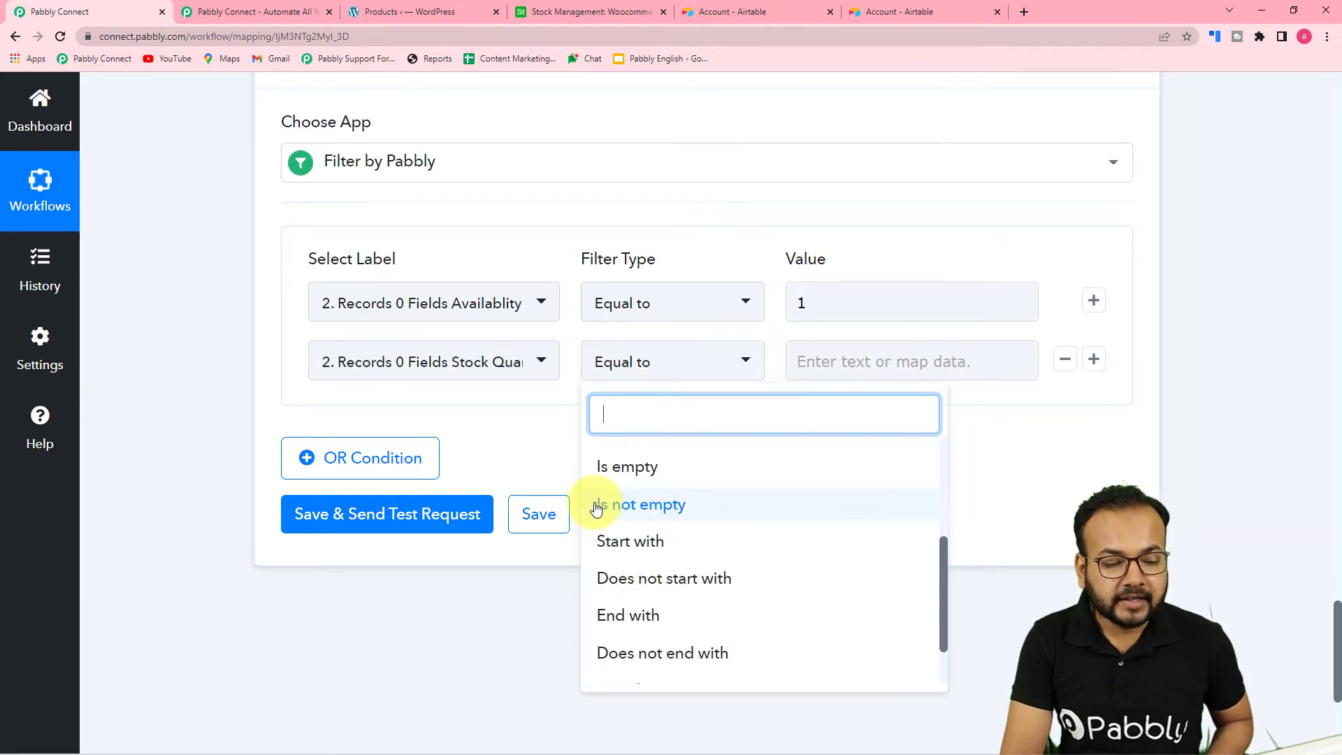
pyautogui.click(632, 505)
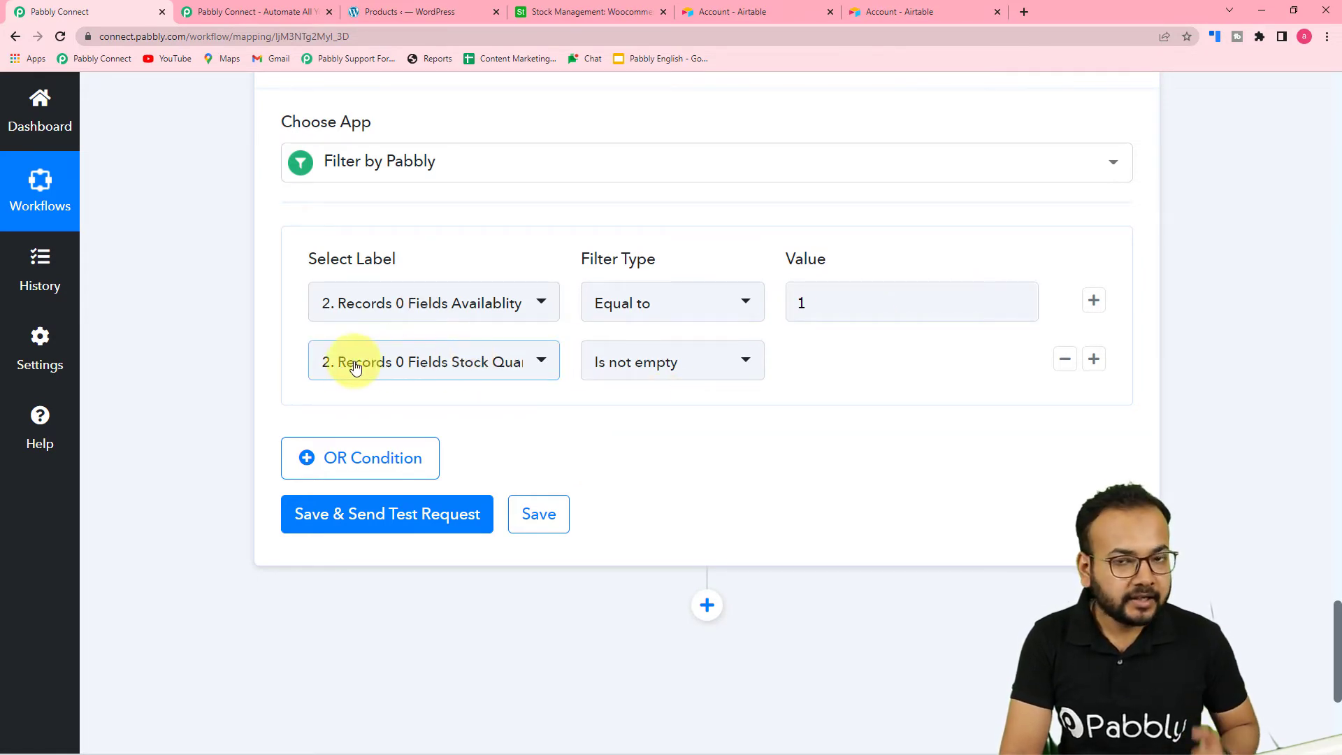
# Step: Save the filter step with a test request and review its response together with the Search Record response
pyautogui.click(389, 516)
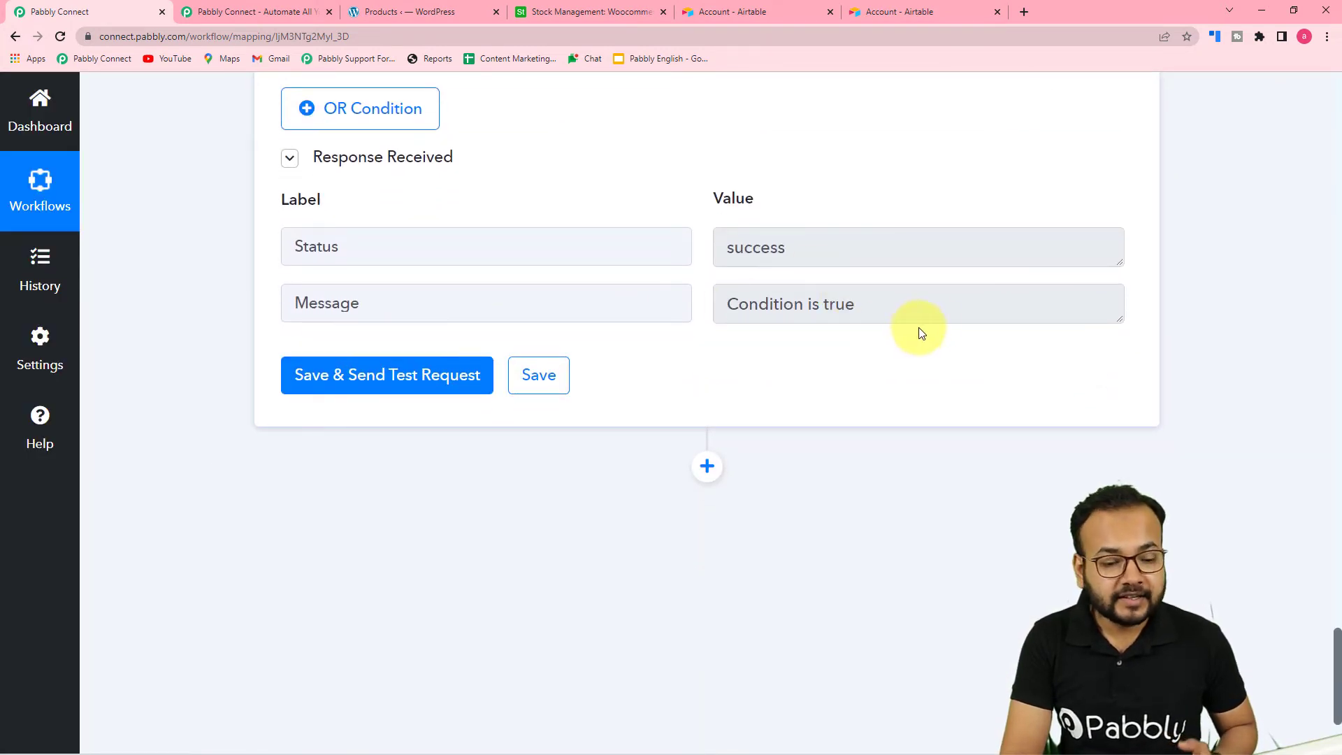
pyautogui.scroll(-1, 878, 362)
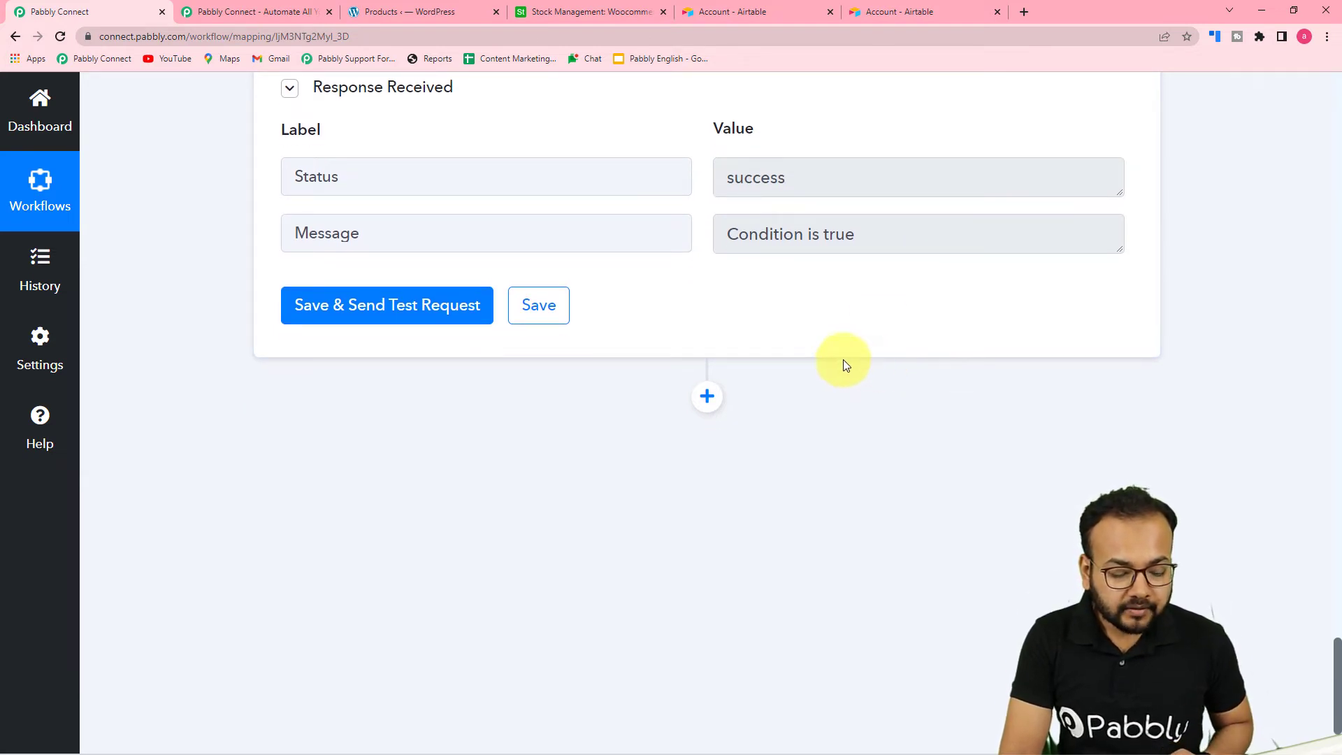
pyautogui.scroll(-1, 843, 359)
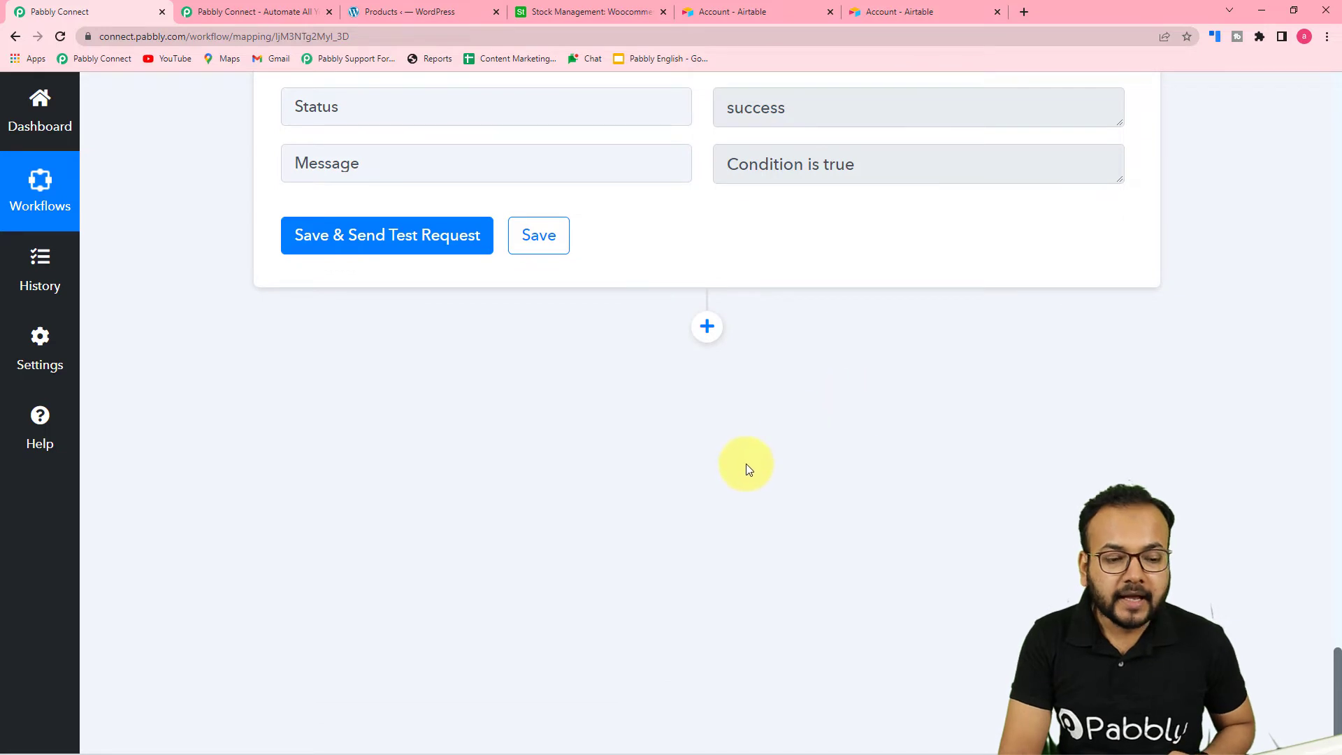
pyautogui.scroll(8, 778, 528)
pyautogui.scroll(6, 820, 551)
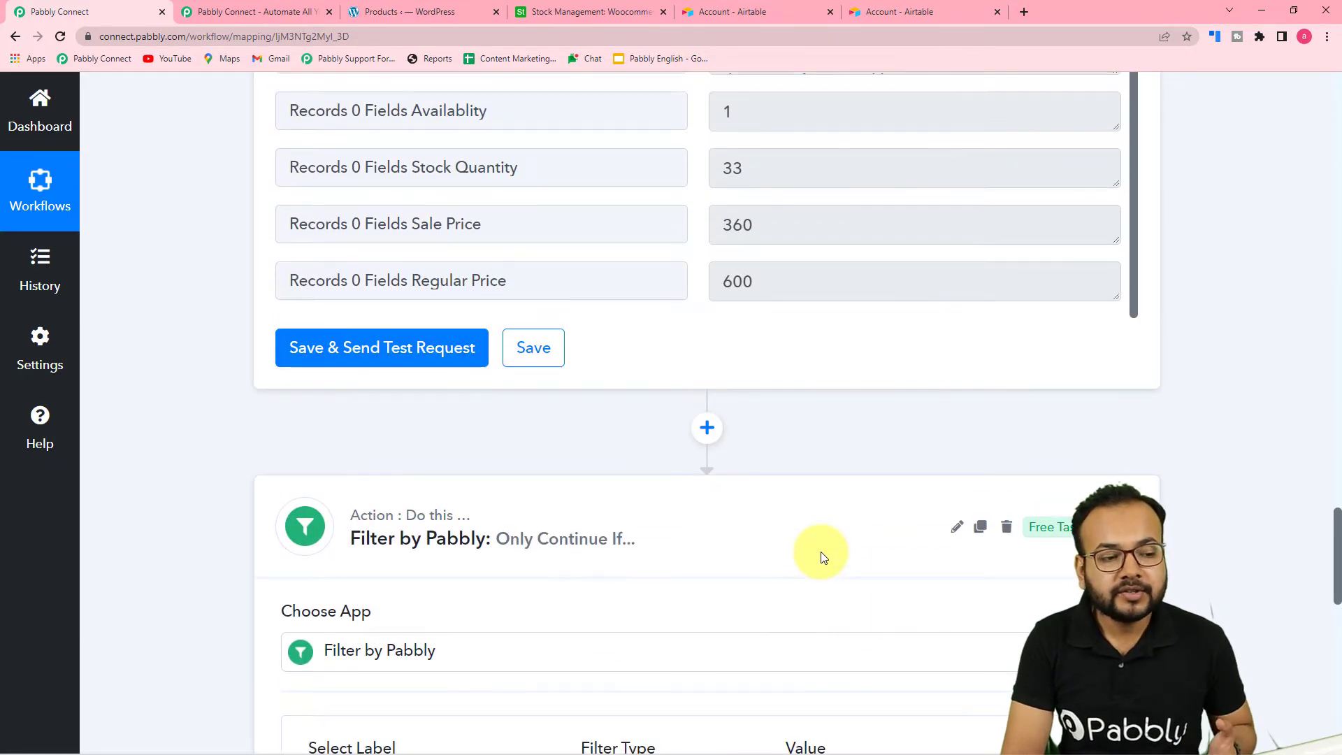
pyautogui.scroll(3, 822, 552)
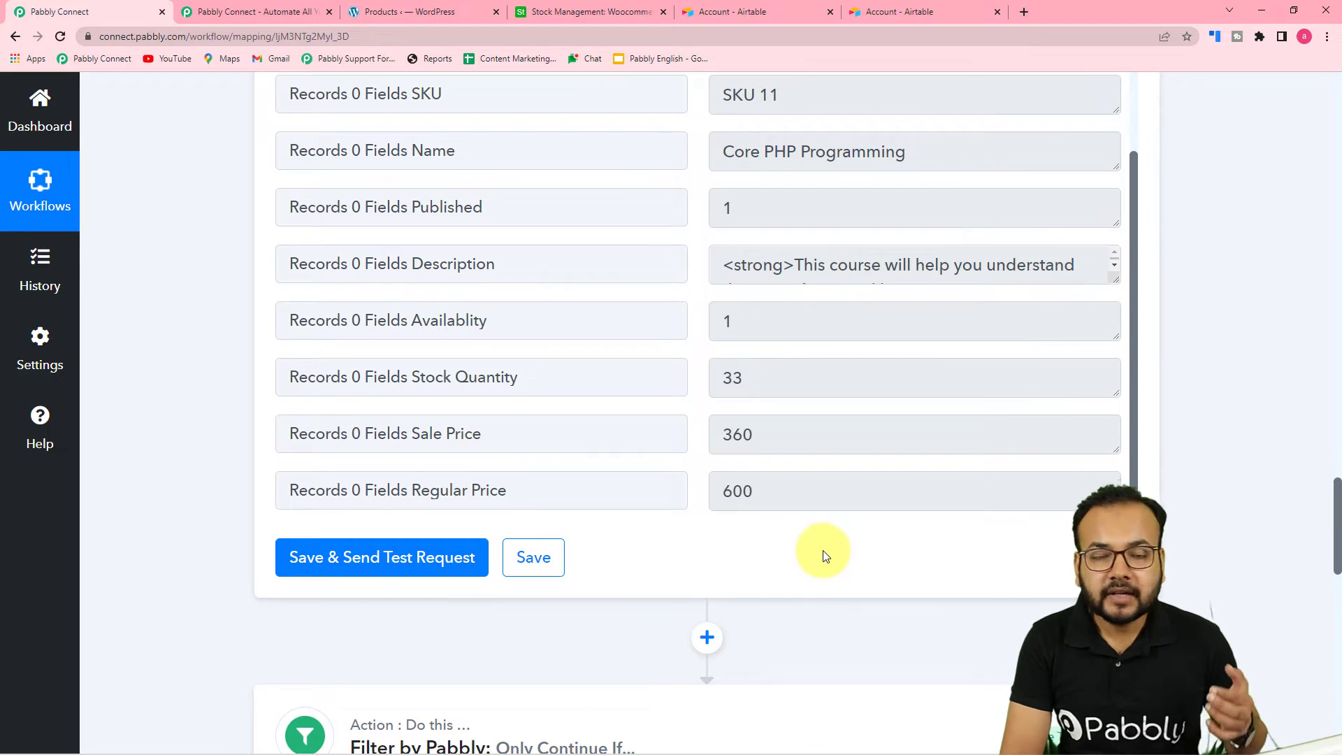
pyautogui.scroll(5, 824, 549)
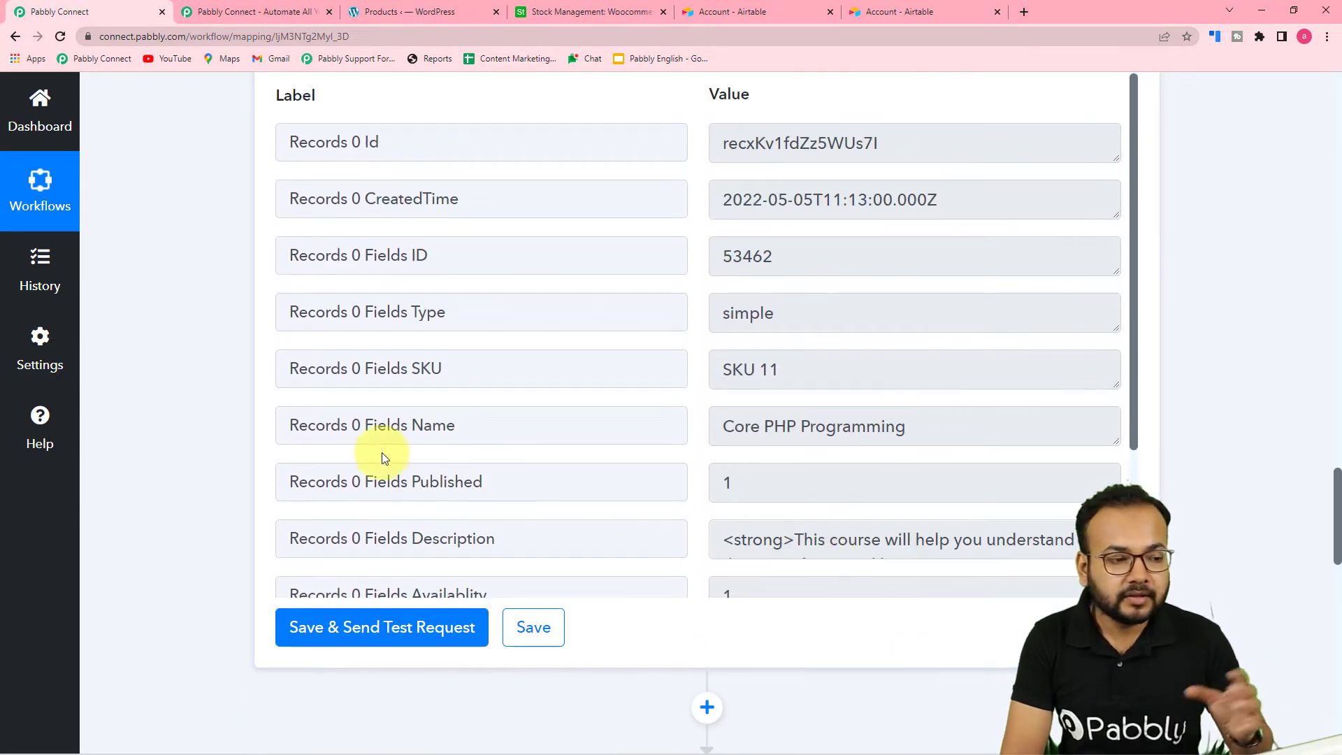
pyautogui.scroll(-7, 185, 419)
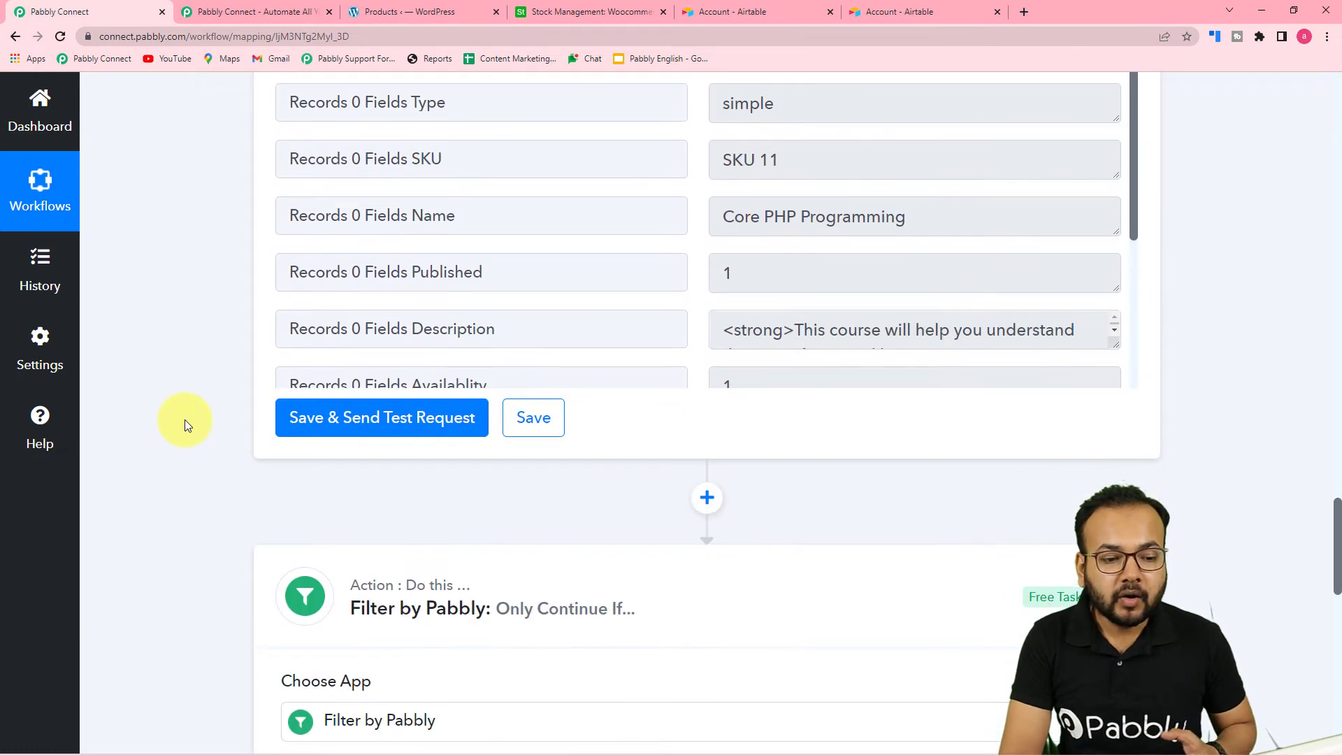
pyautogui.scroll(-10, 185, 420)
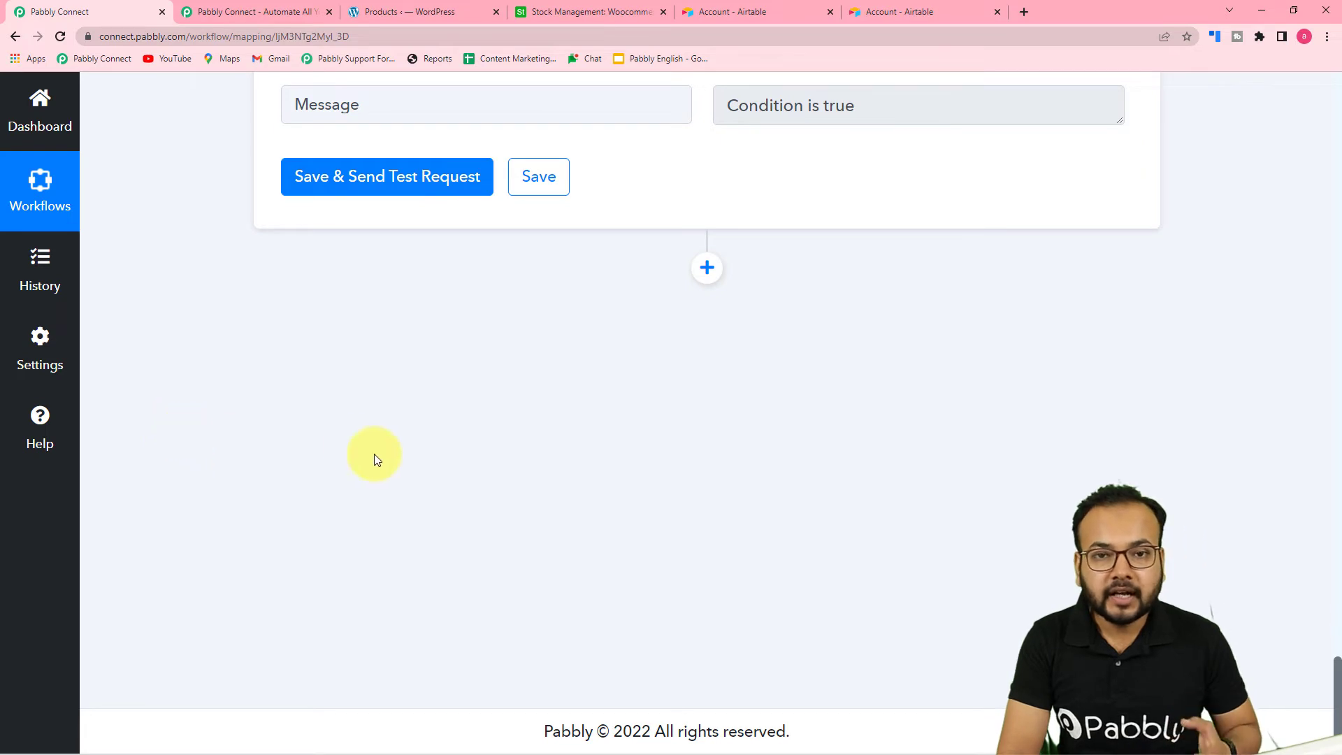
# Step: Add an action step after the filter using Number Formatter by Pabbly with the Perform Math Operation event
pyautogui.click(707, 268)
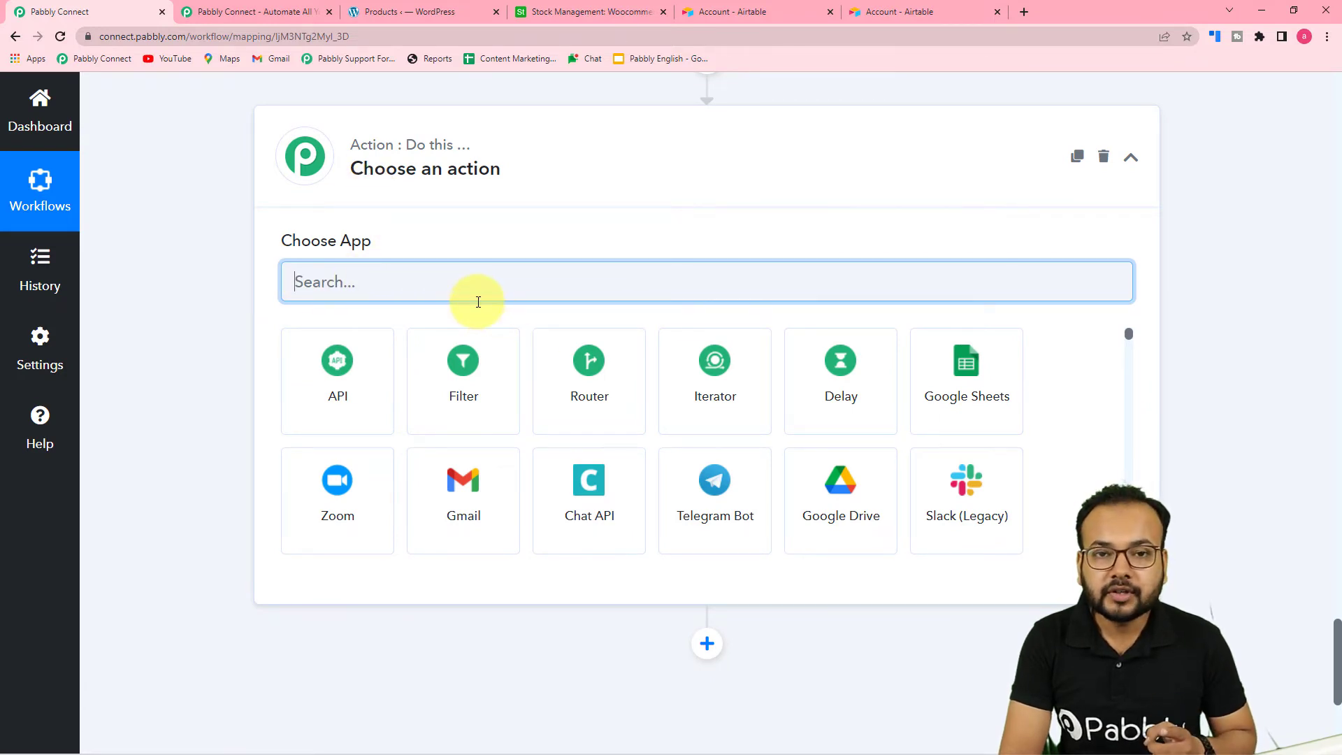
pyautogui.write('num')
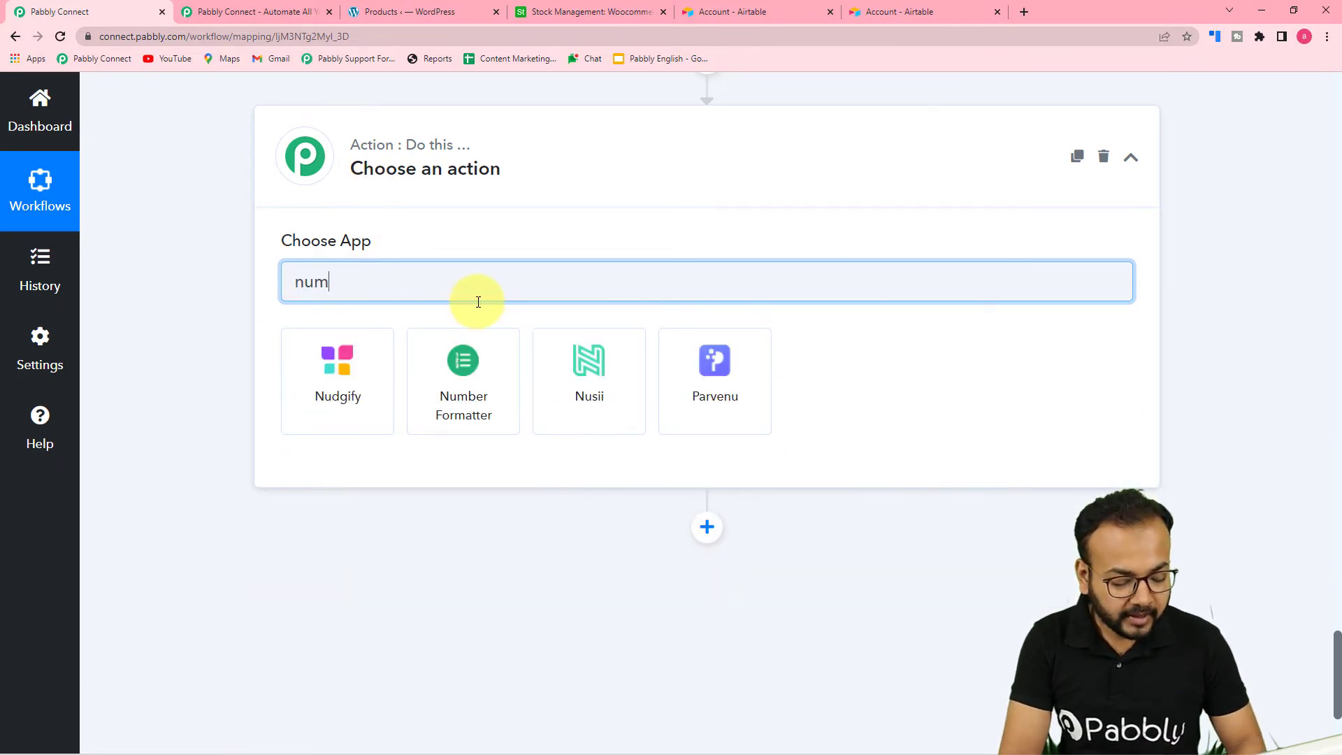
pyautogui.write('ber')
pyautogui.click(385, 379)
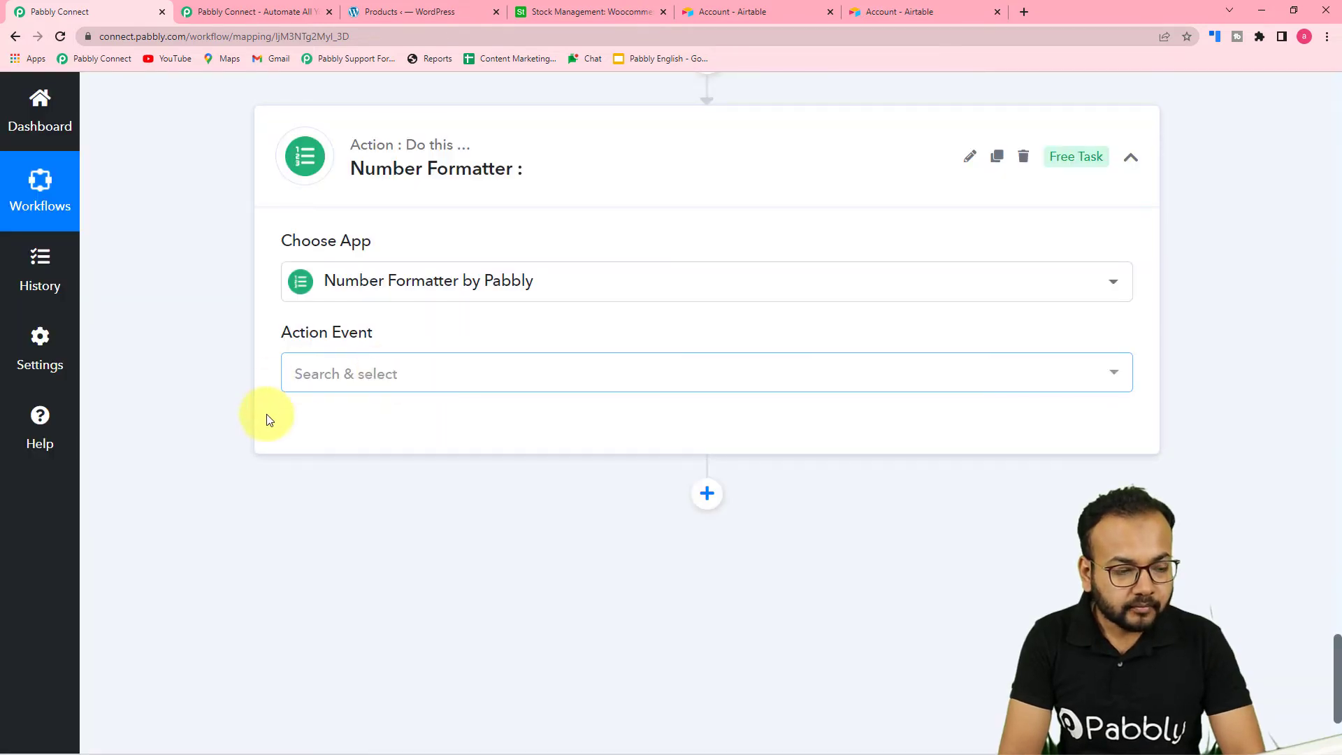
pyautogui.click(389, 391)
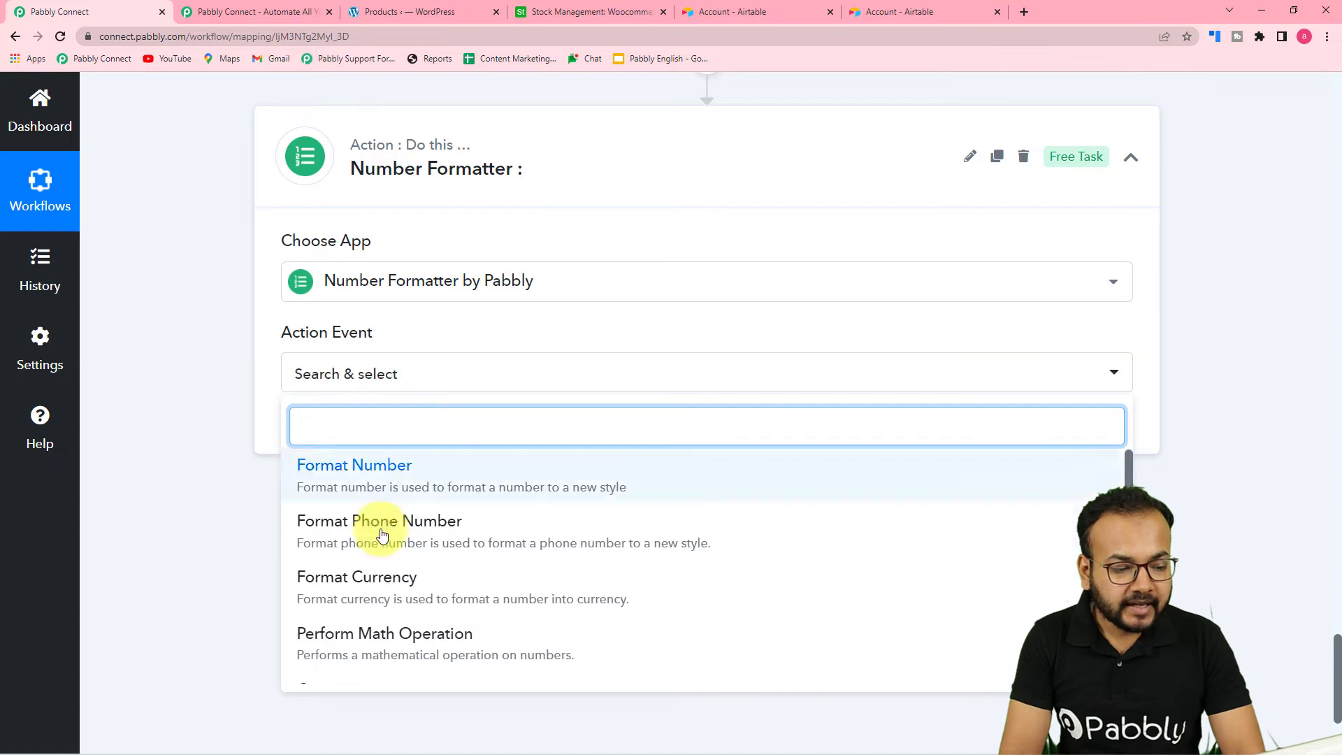
pyautogui.click(387, 649)
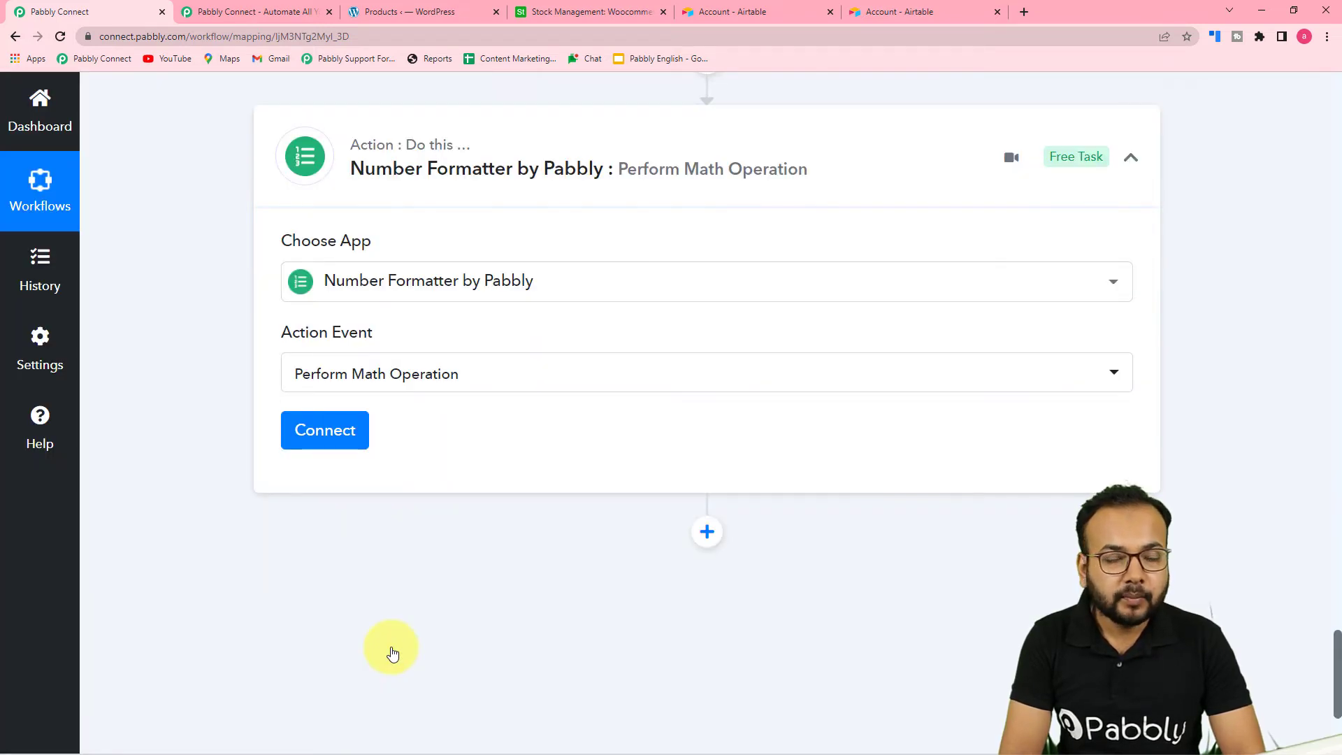
# Step: Examine the WooCommerce trigger response for the ordered product's line item details, especially the Line Items 0 Quantity field
pyautogui.scroll(4, 450, 608)
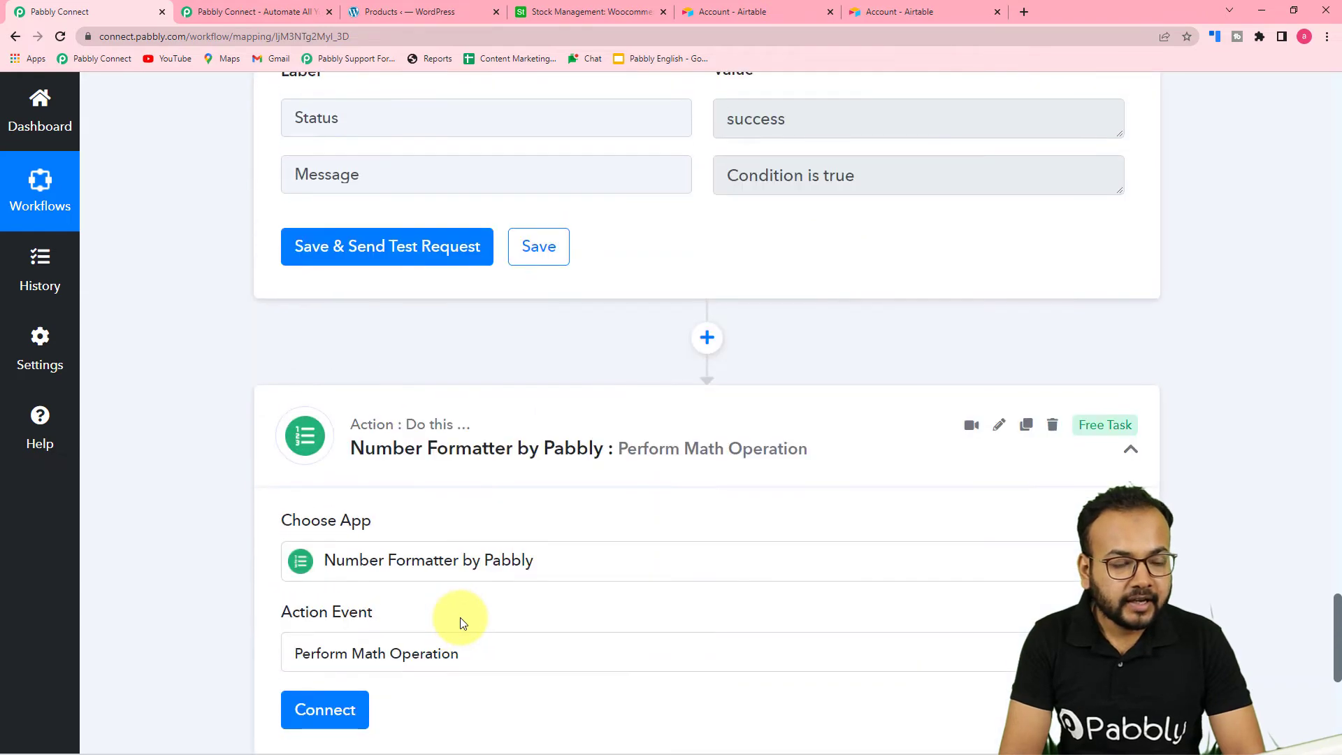
pyautogui.scroll(12, 461, 615)
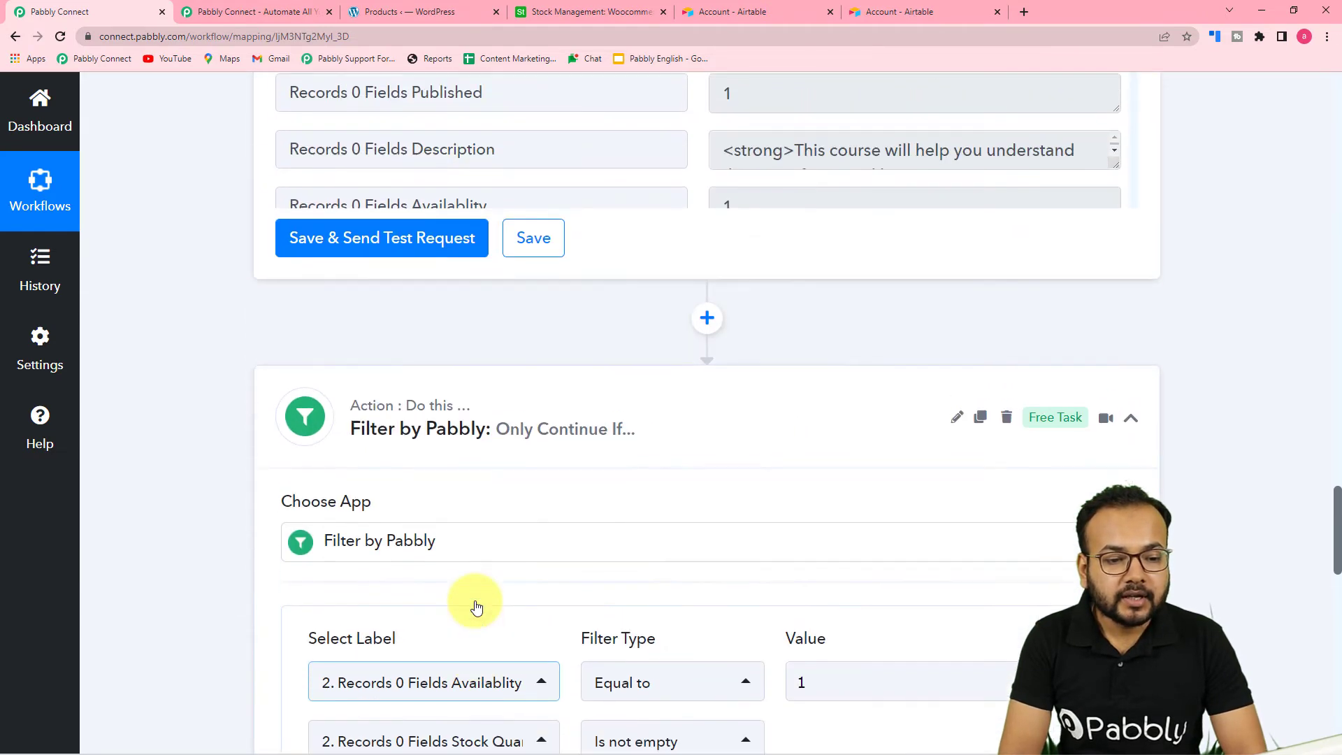
pyautogui.scroll(15, 476, 606)
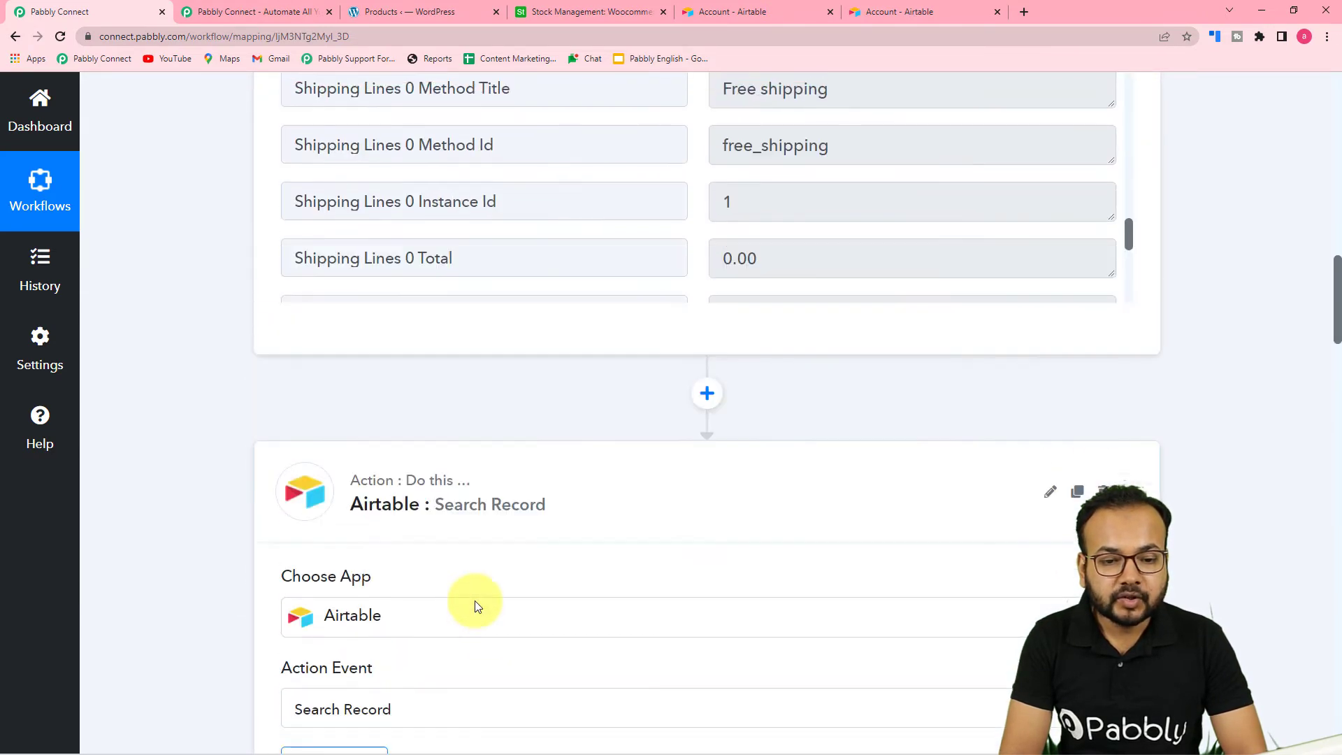
pyautogui.scroll(8, 475, 605)
pyautogui.scroll(-3, 404, 599)
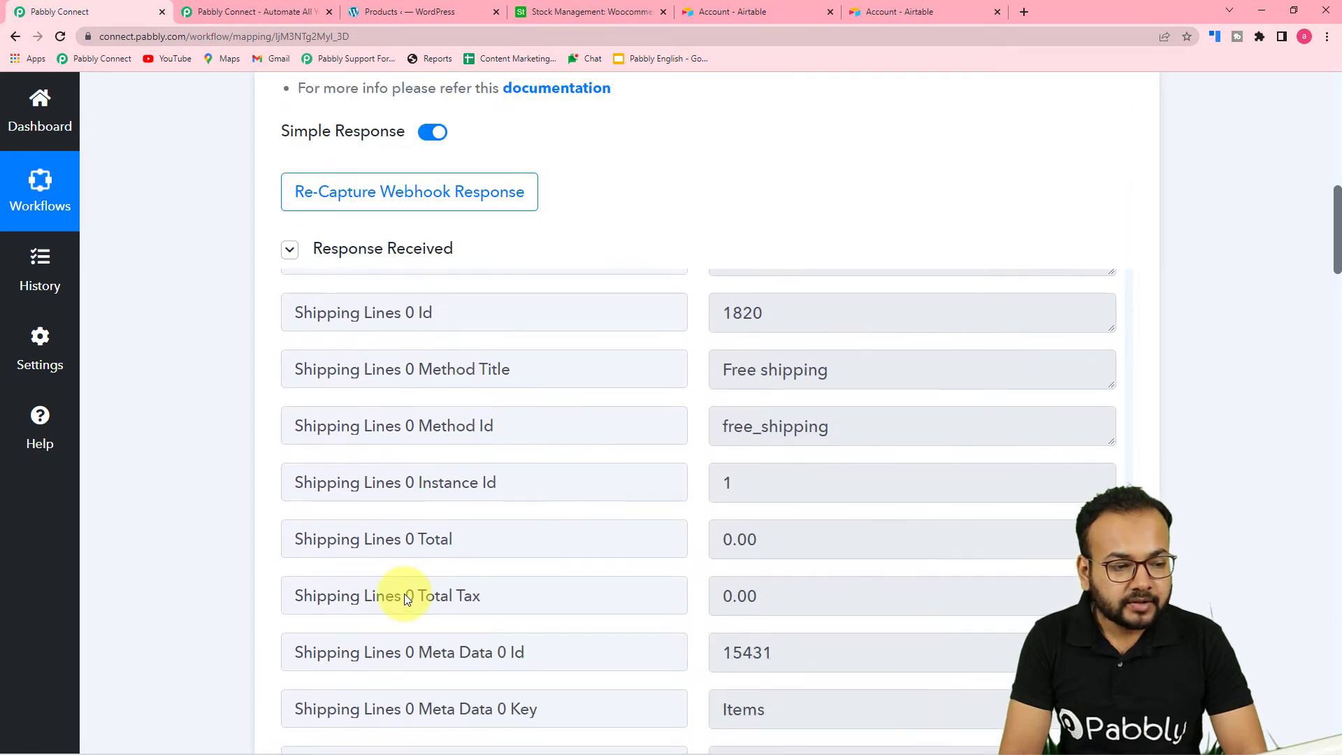
pyautogui.scroll(-3, 337, 513)
pyautogui.scroll(-3, 337, 513)
pyautogui.scroll(-1, 242, 517)
pyautogui.scroll(-1, 242, 517)
pyautogui.scroll(-3, 440, 509)
pyautogui.scroll(-1, 447, 509)
pyautogui.scroll(3, 449, 509)
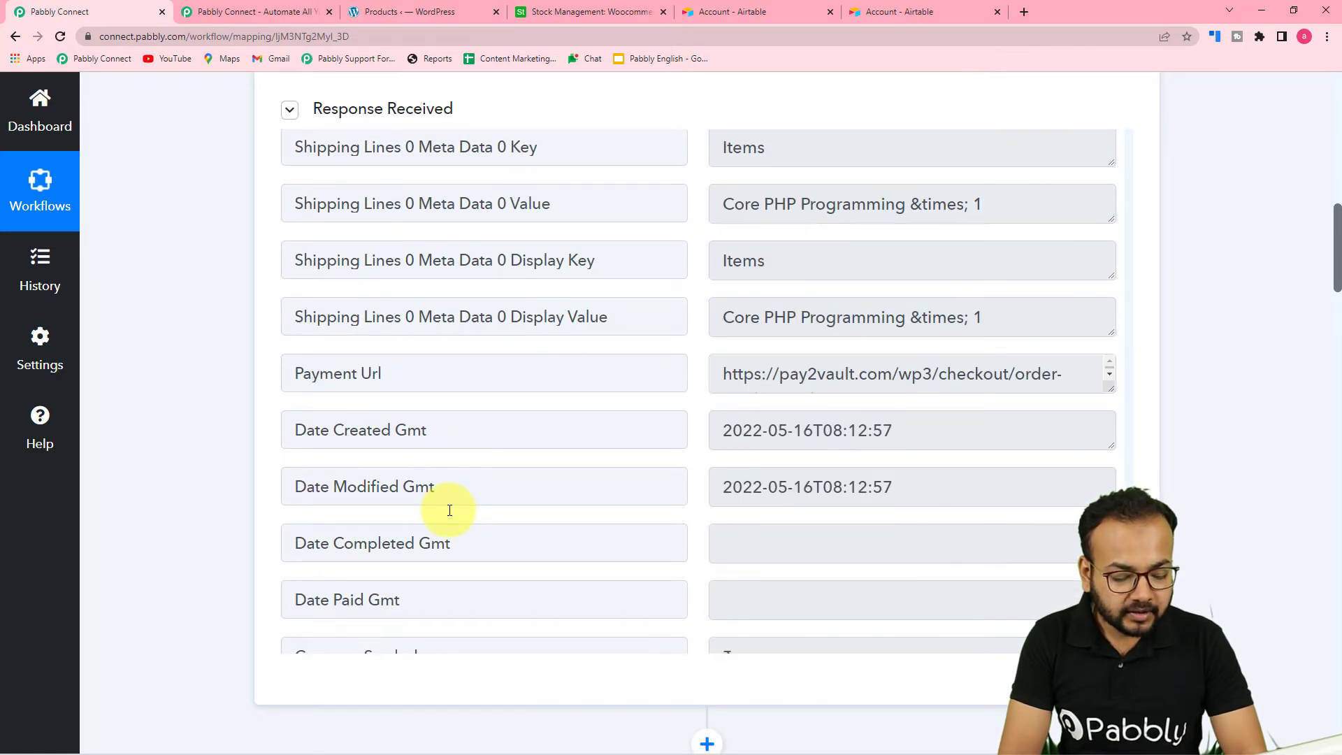
pyautogui.scroll(10, 621, 424)
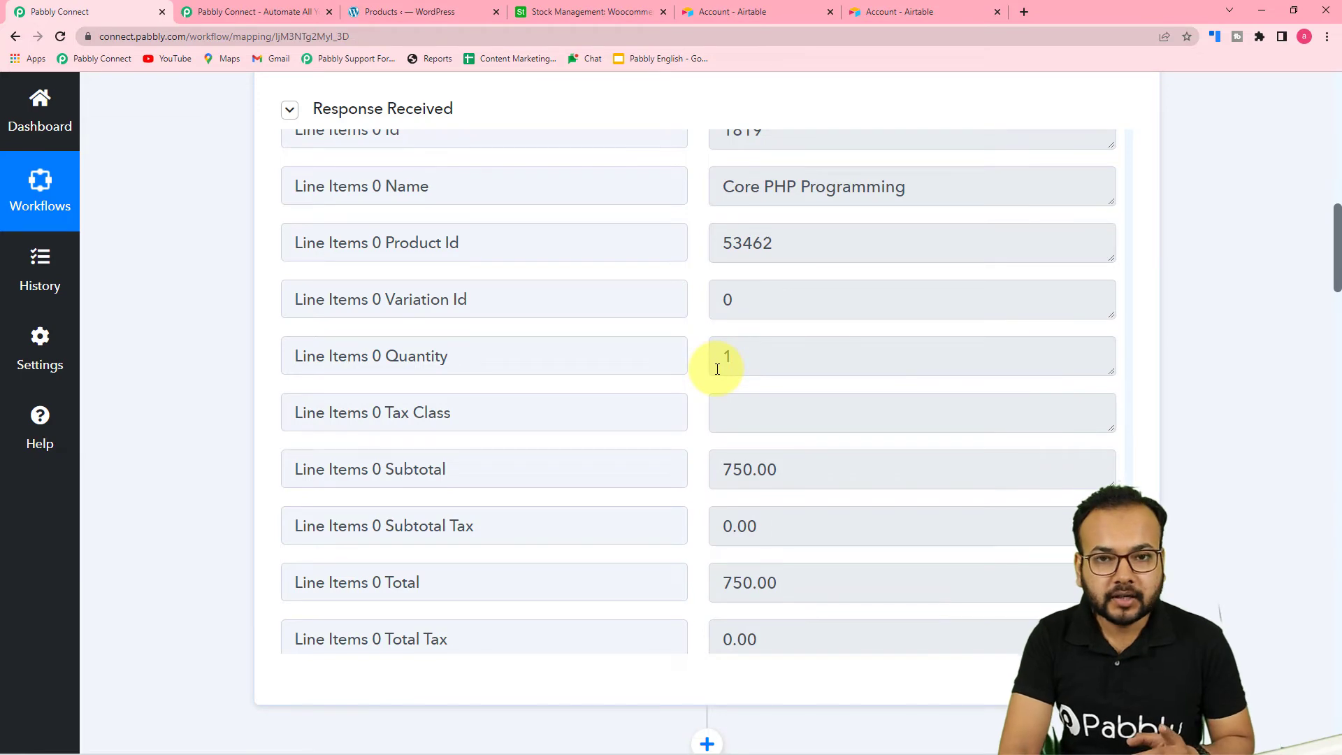
pyautogui.scroll(-6, 189, 398)
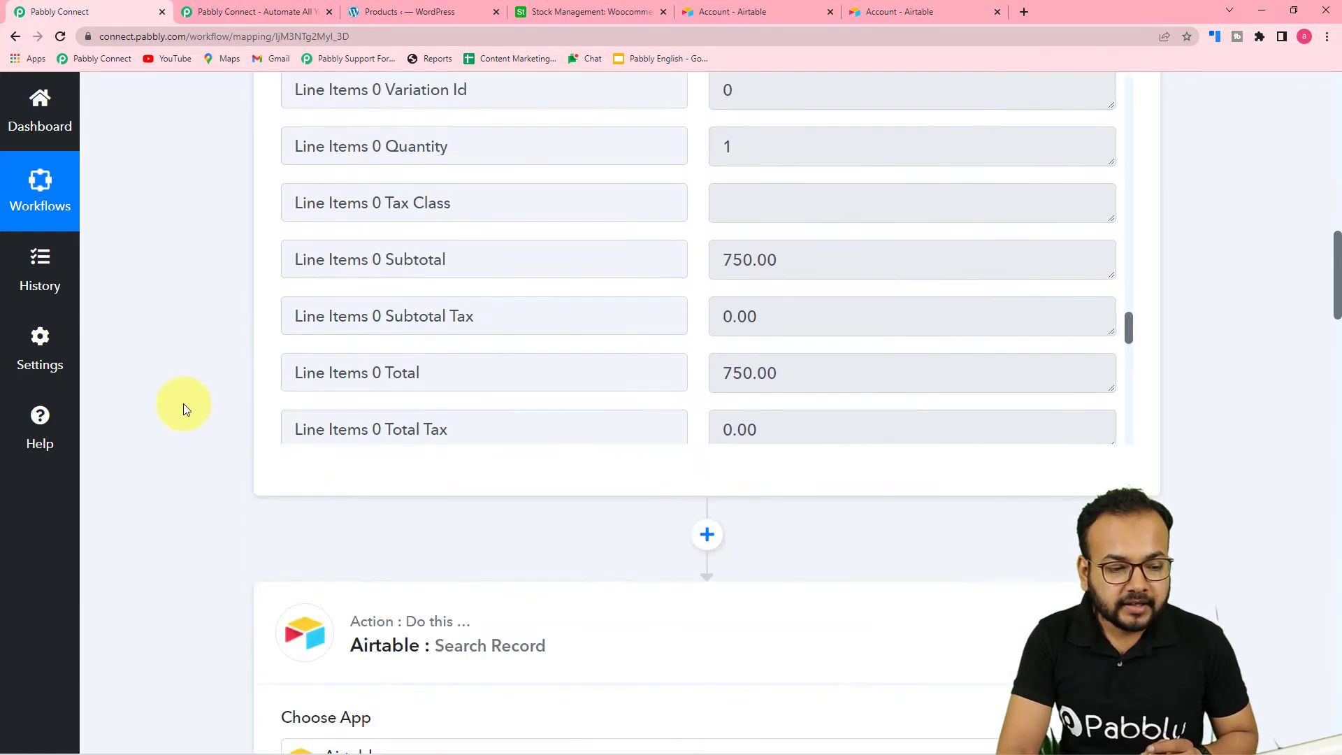
# Step: Review the Stock Quantity field in the Airtable Search Record response and connect the Number Formatter's Perform Math Operation action
pyautogui.scroll(-17, 183, 413)
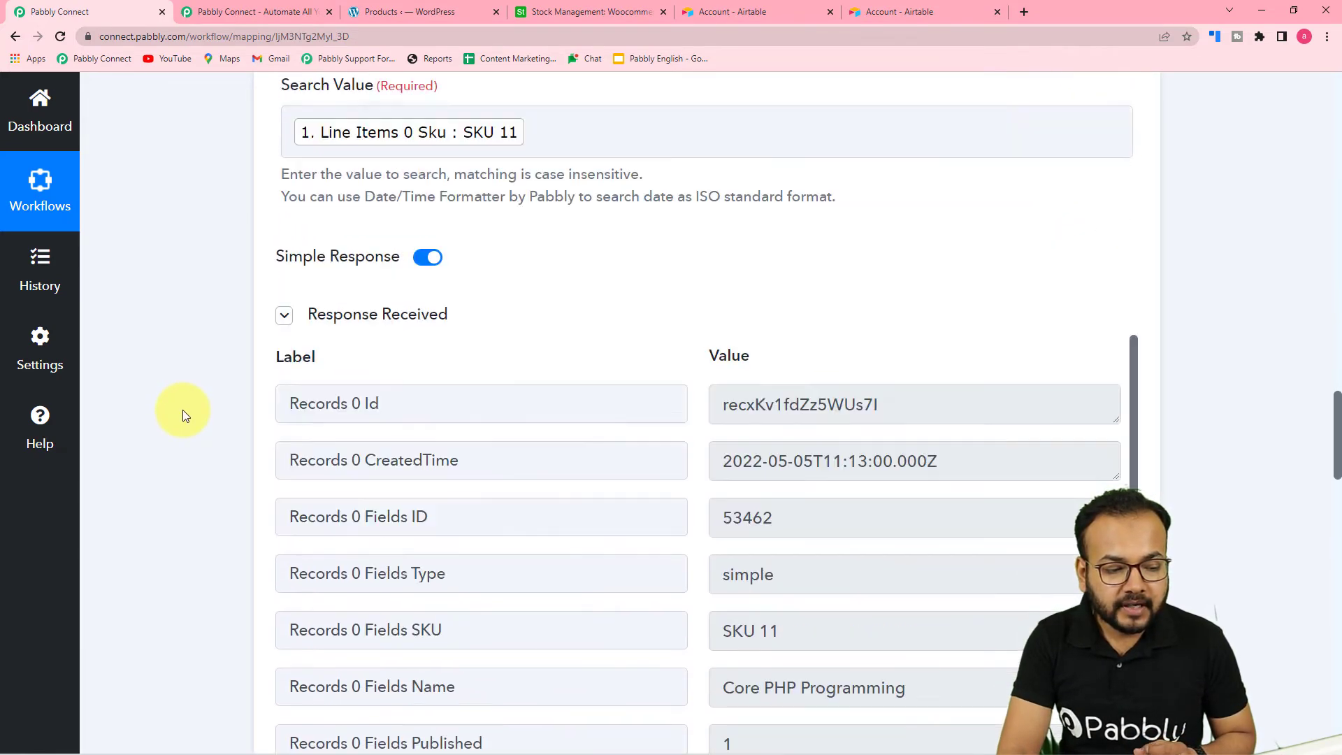
pyautogui.scroll(-3, 183, 410)
pyautogui.scroll(-3, 367, 374)
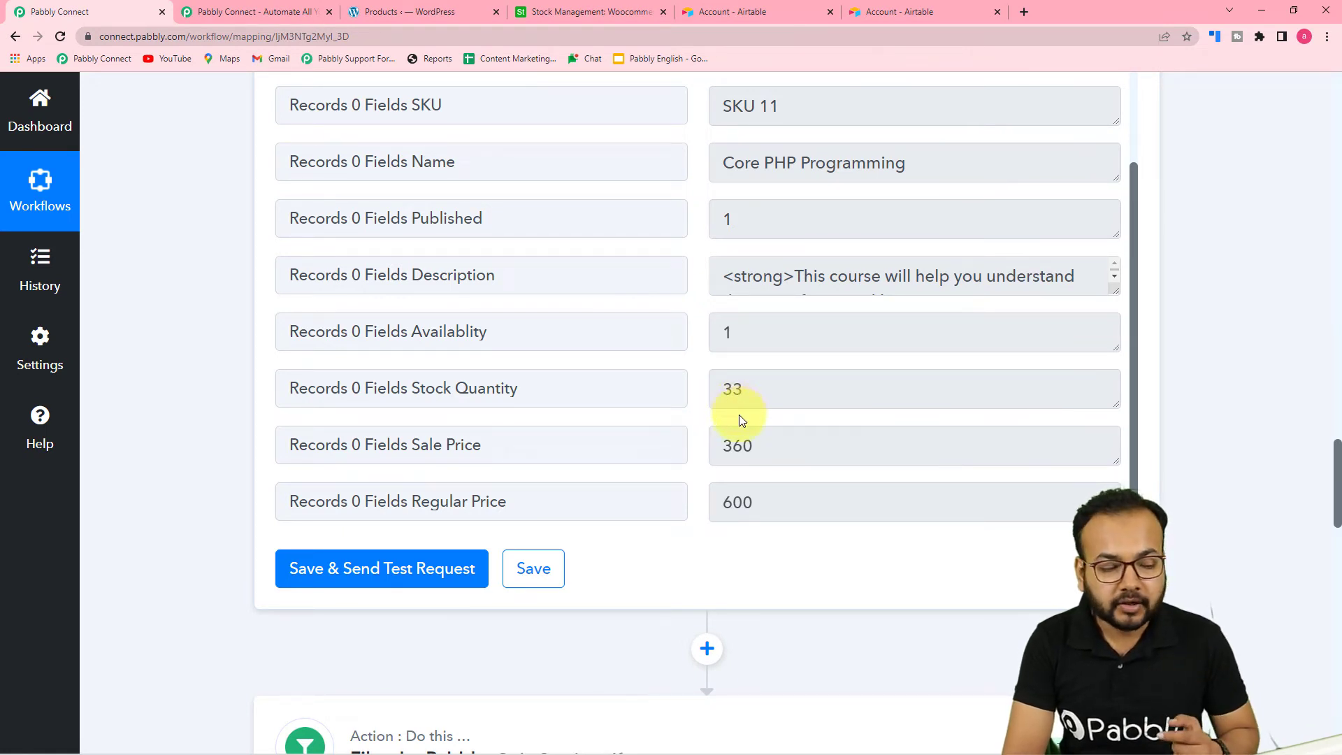
pyautogui.scroll(-2, 279, 374)
pyautogui.scroll(-18, 253, 393)
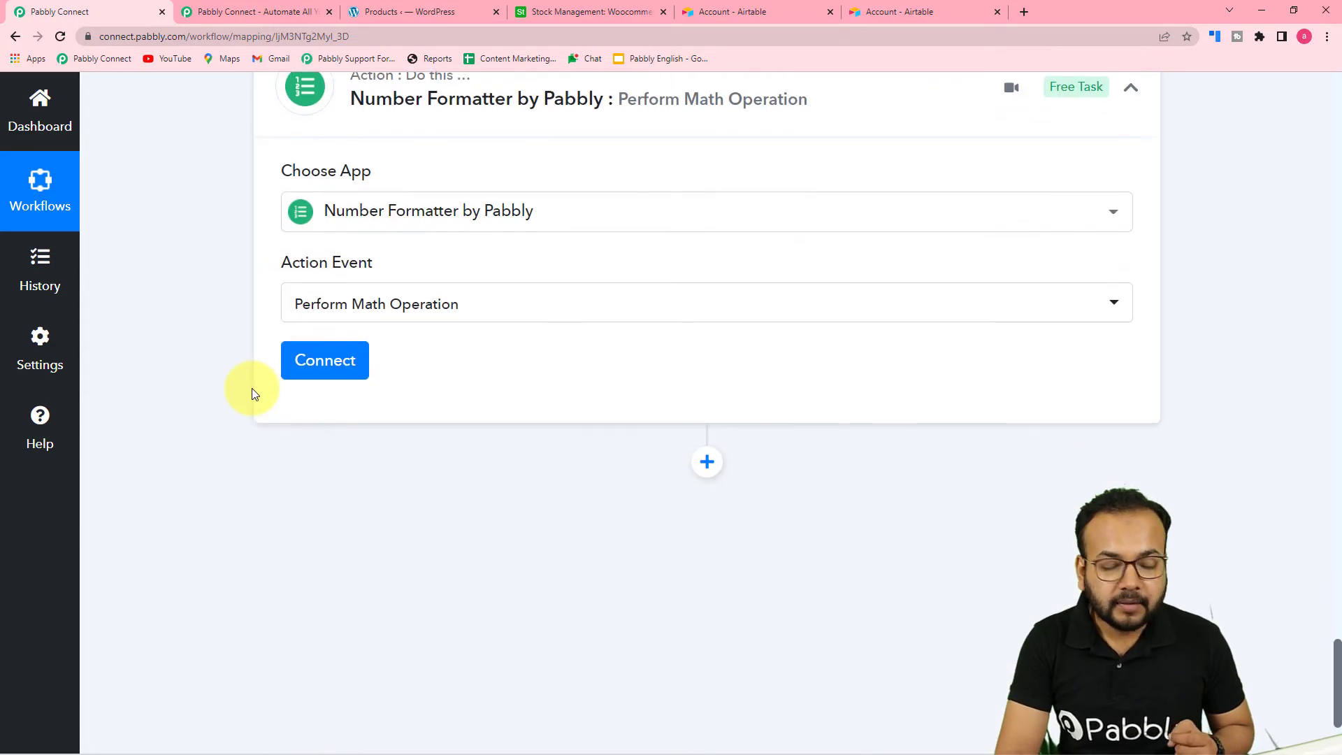
pyautogui.click(335, 377)
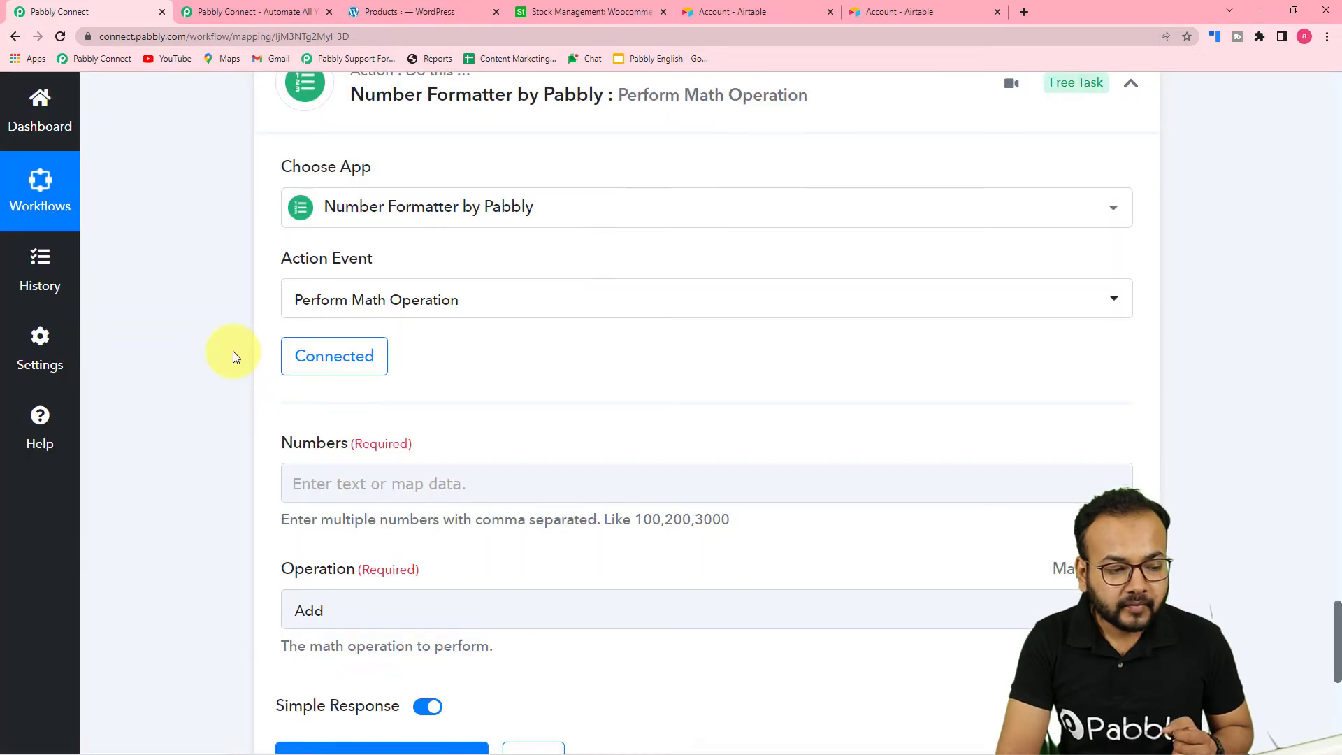
# Step: Map the Airtable Search Record field Records 0 Fields Stock Quantity as the first number of the math operation, followed by a comma
pyautogui.scroll(-3, 233, 351)
pyautogui.click(317, 276)
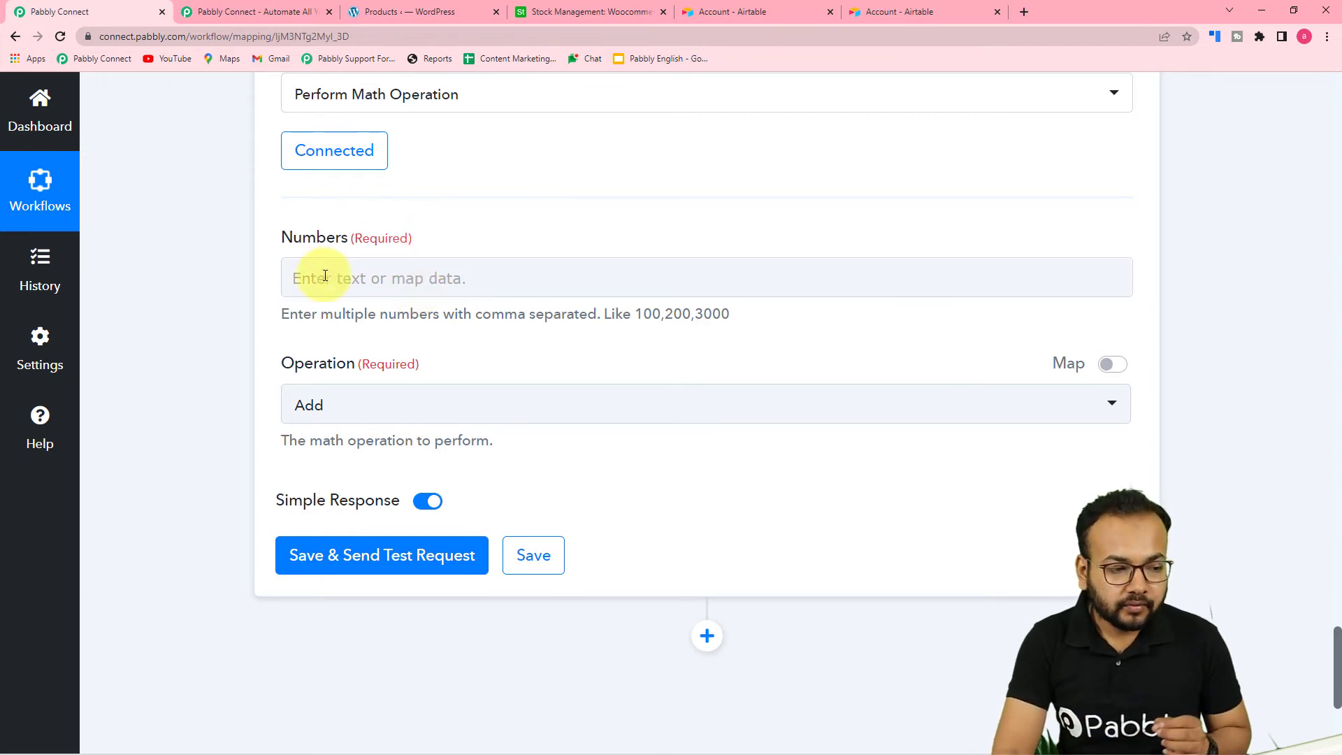
pyautogui.click(426, 281)
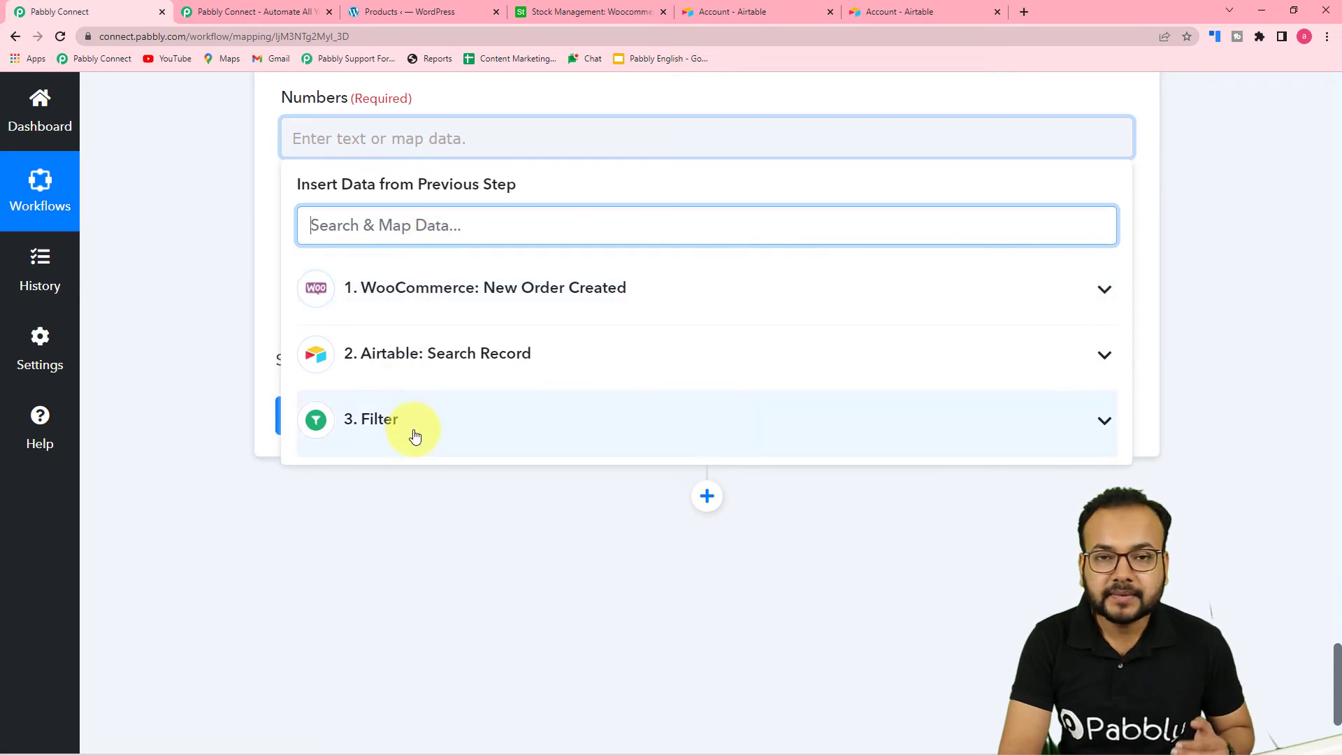
pyautogui.click(466, 357)
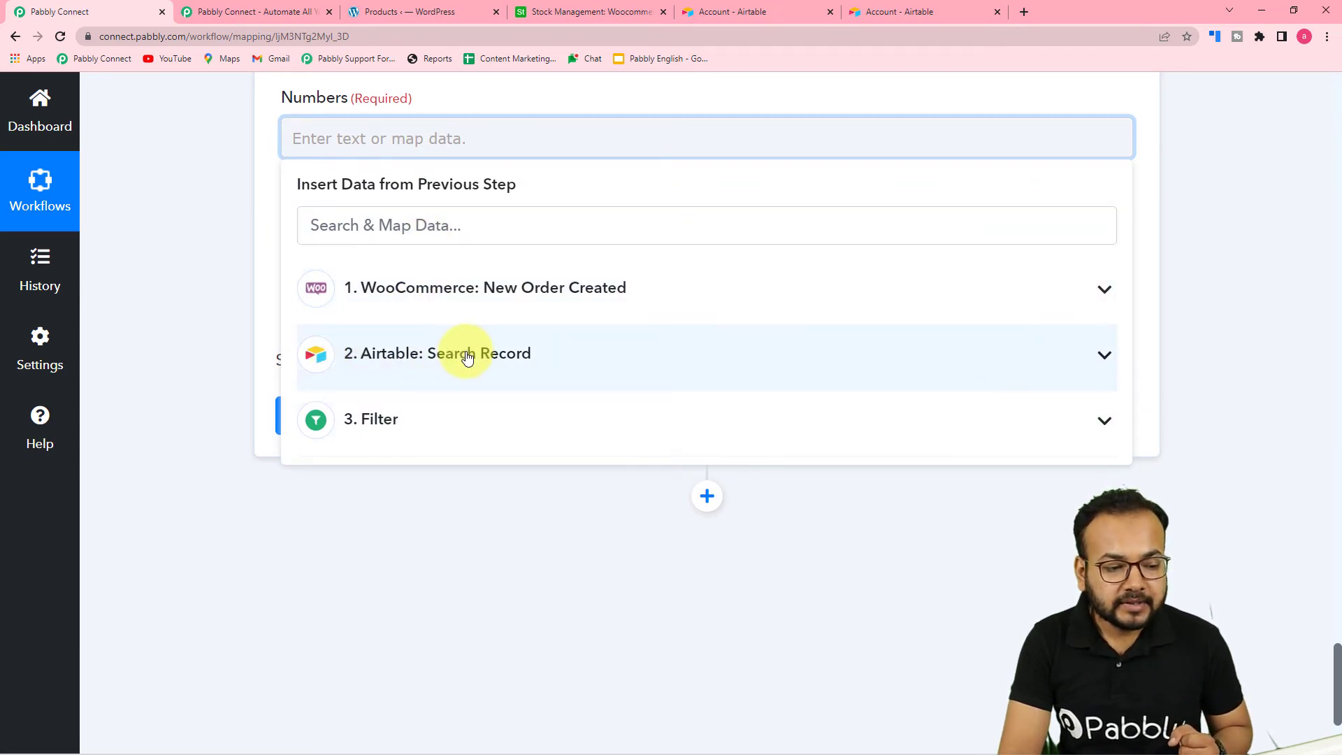
pyautogui.scroll(-3, 531, 503)
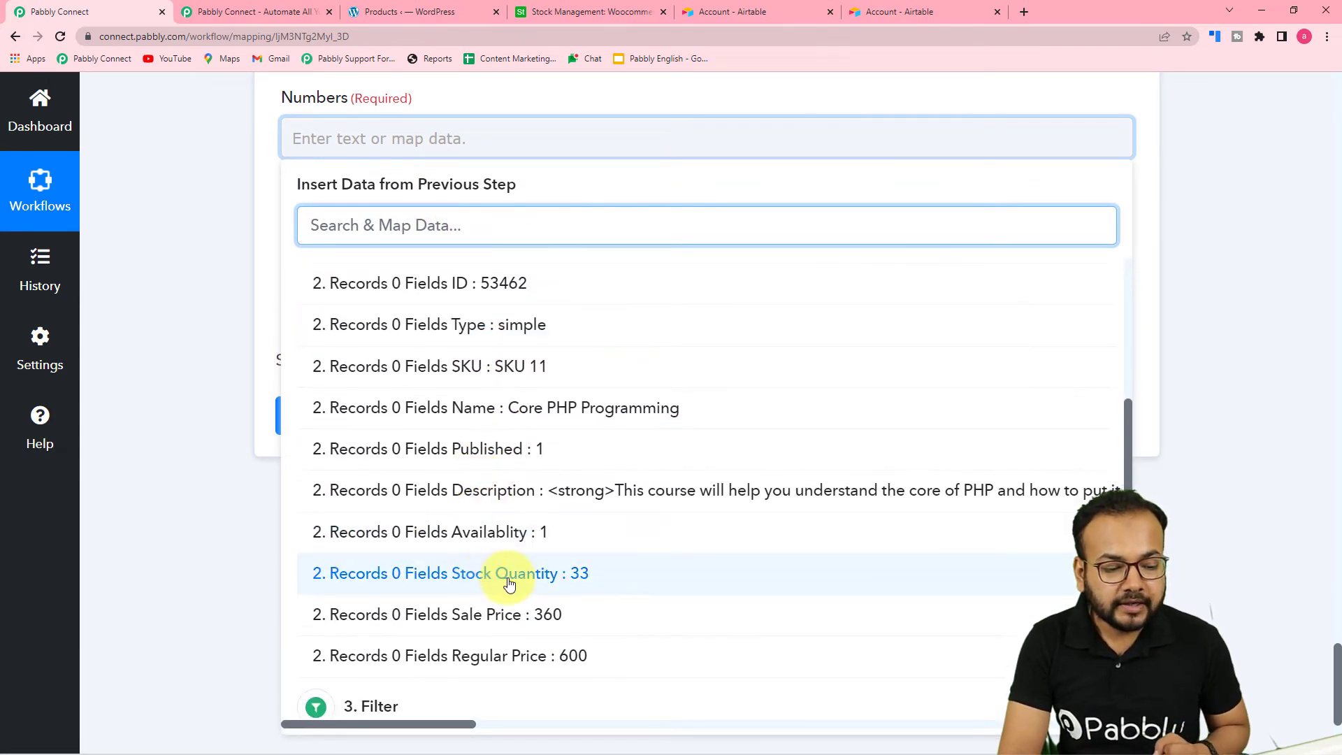
pyautogui.click(509, 584)
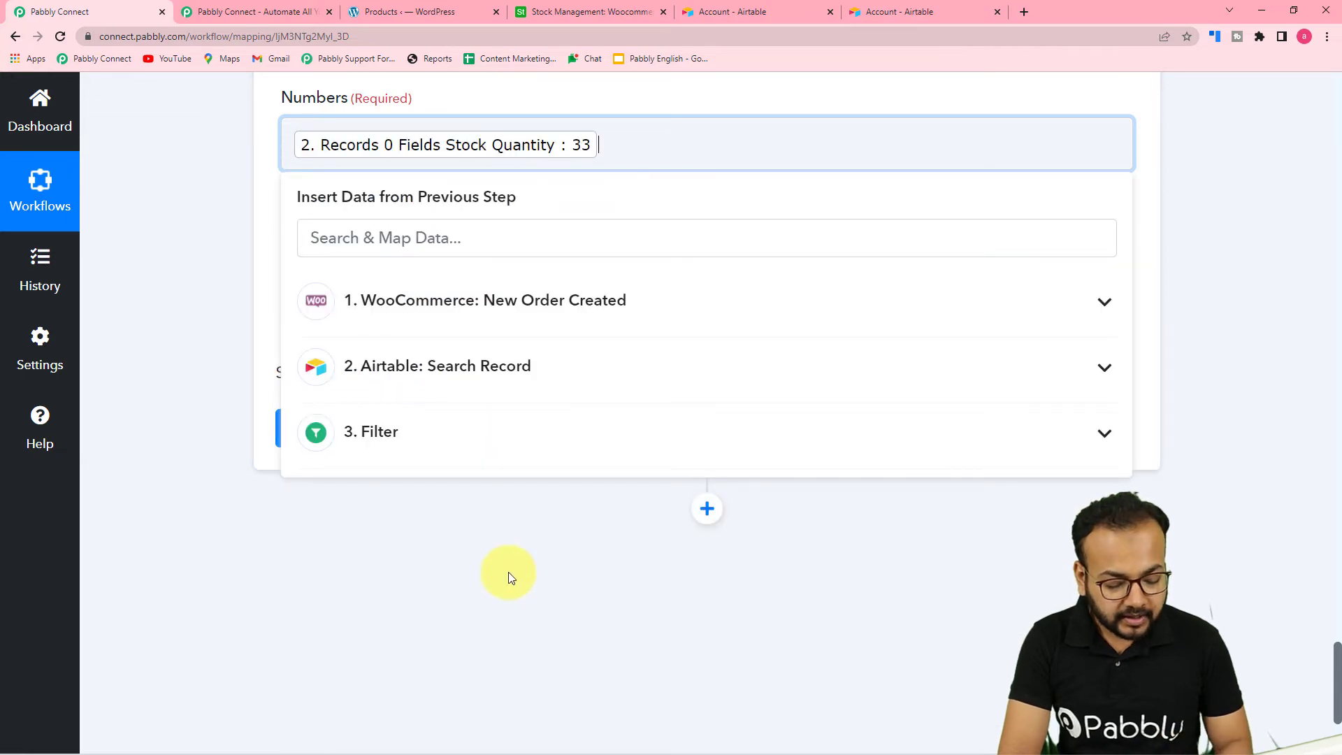
pyautogui.write(',')
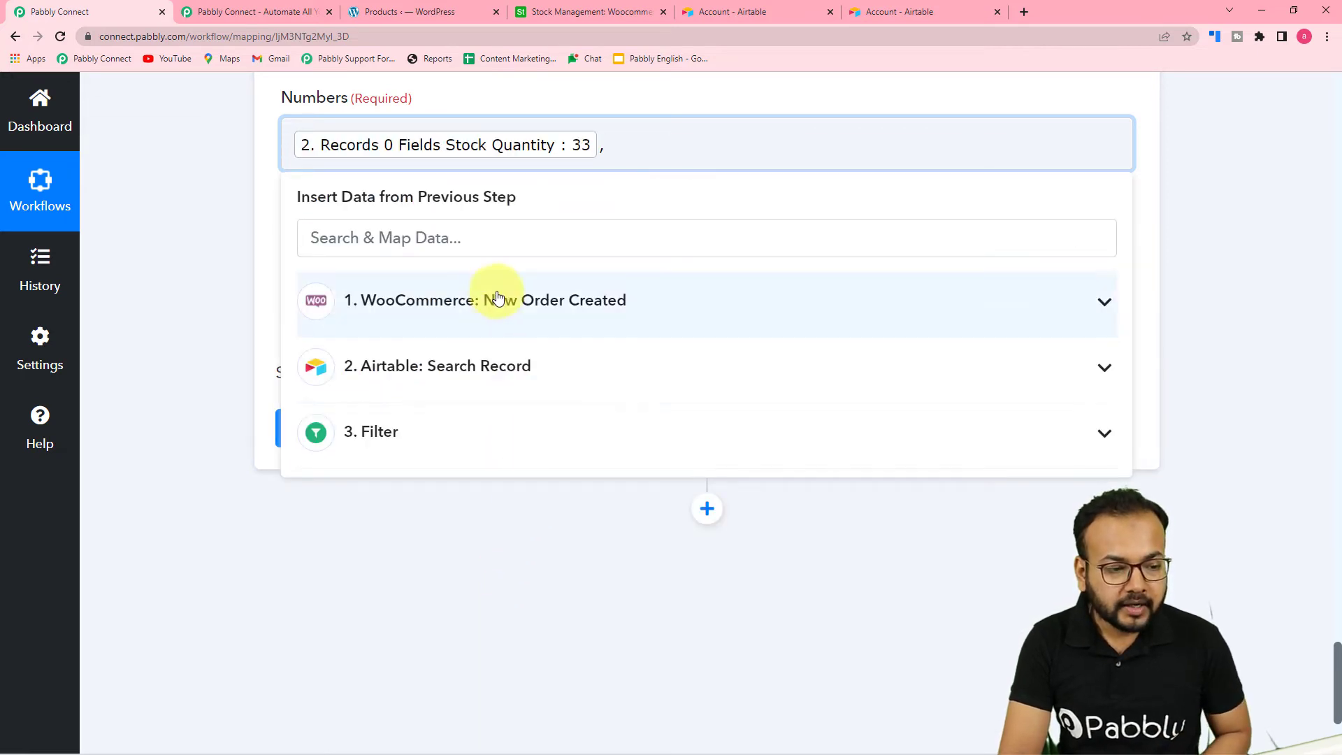
# Step: Map Line Items 0 Quantity from the WooCommerce order as the second number of the math operation
pyautogui.click(502, 299)
pyautogui.scroll(-10, 532, 475)
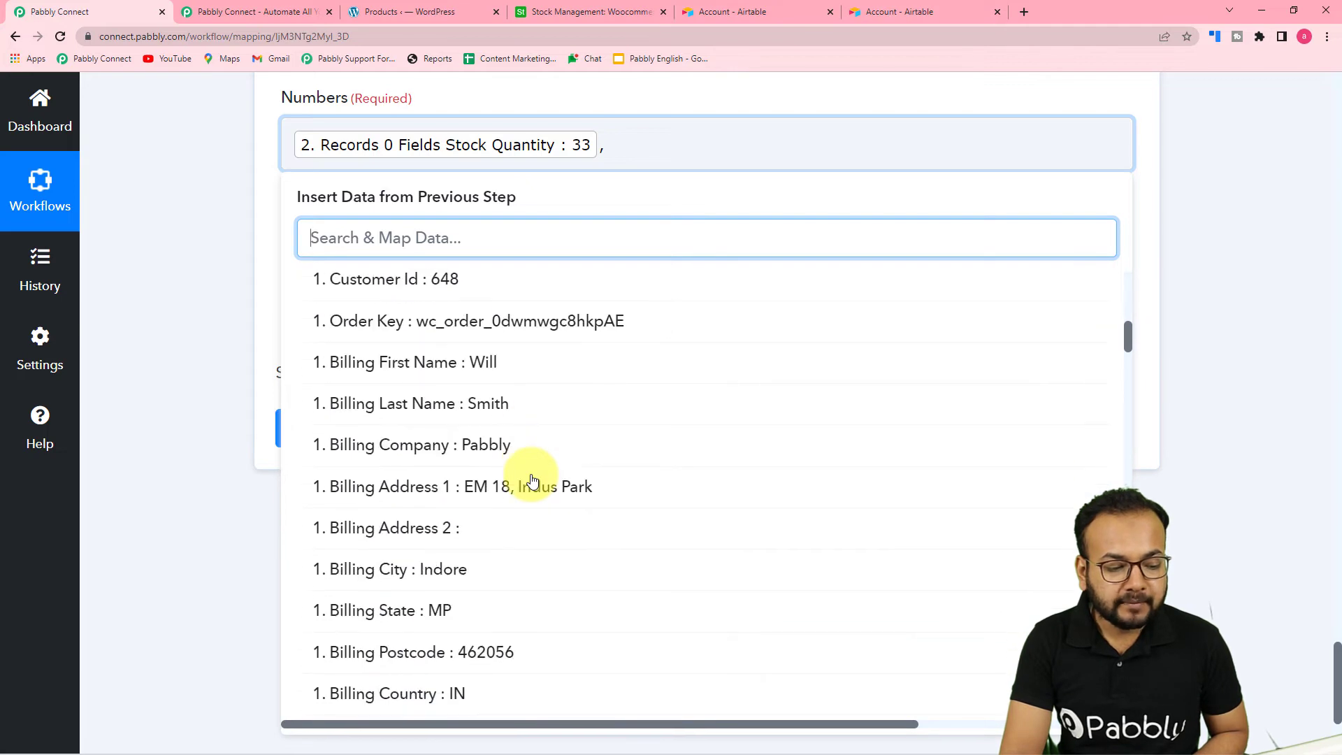
pyautogui.scroll(-10, 533, 480)
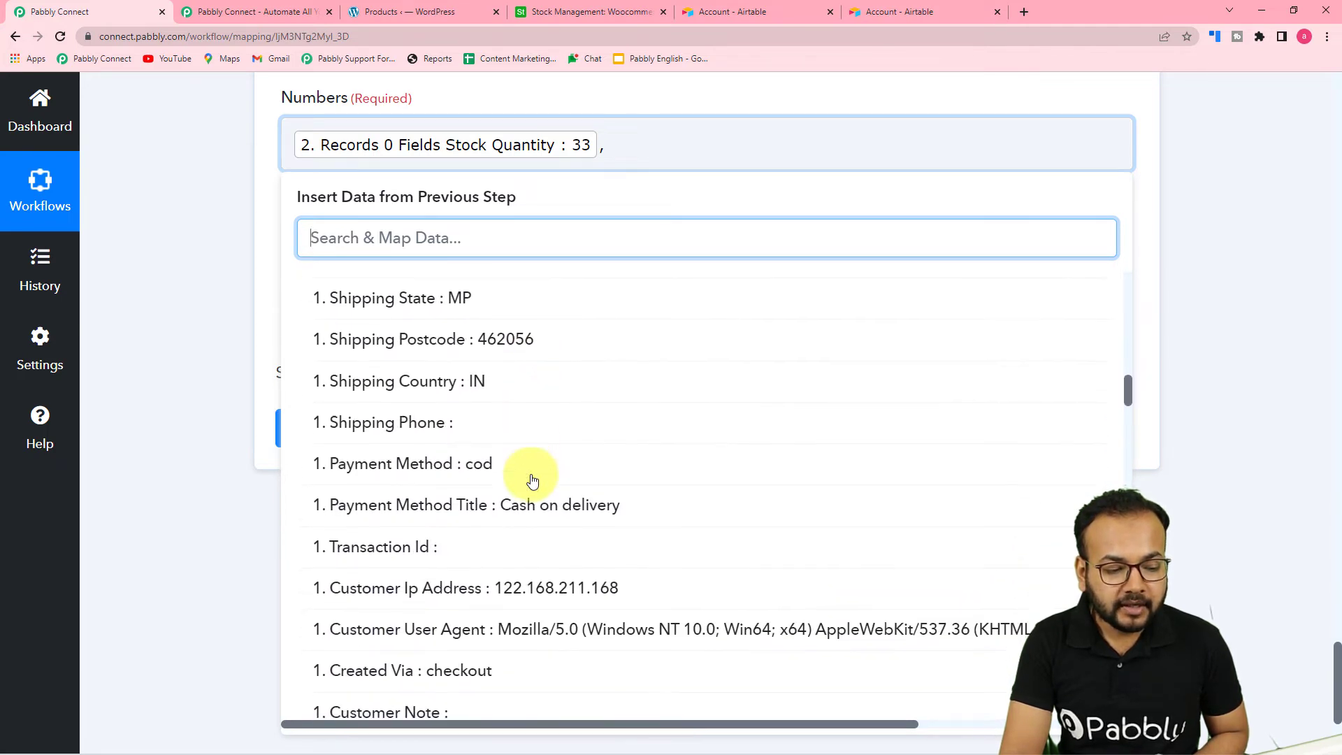
pyautogui.scroll(-10, 532, 479)
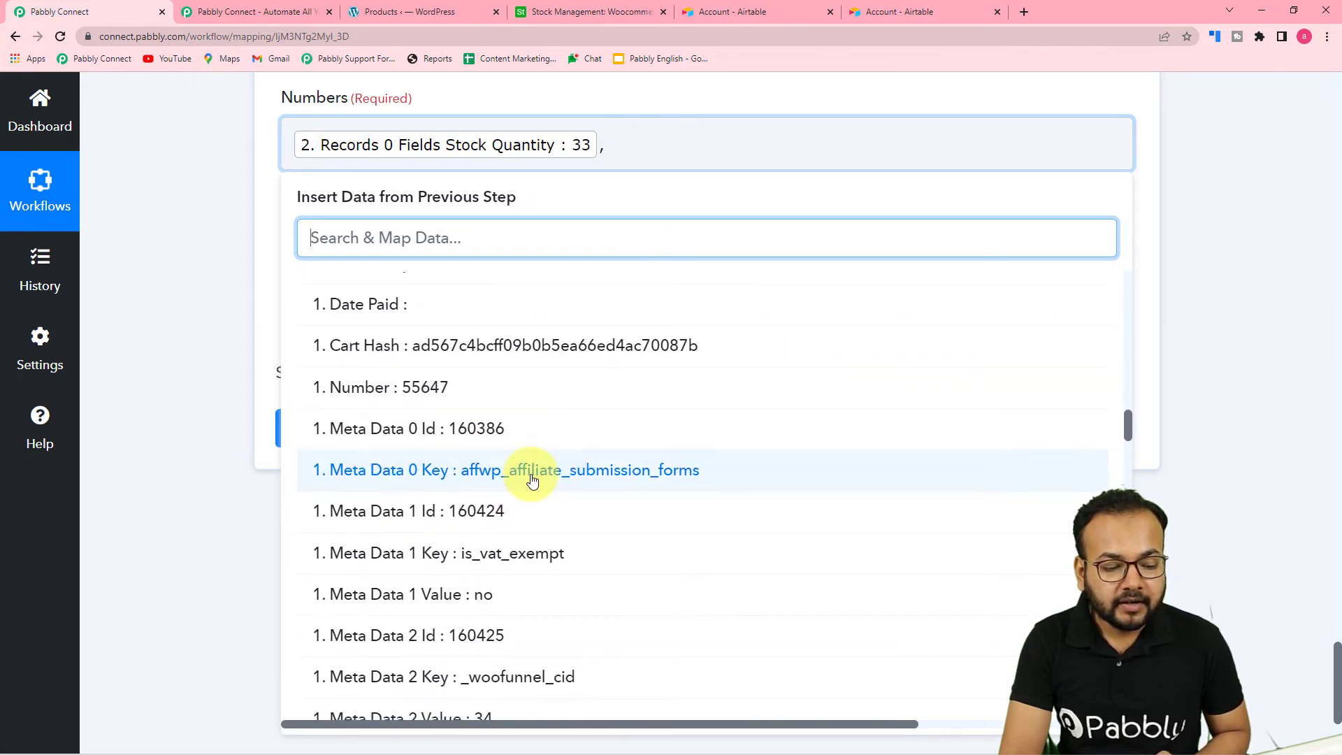
pyautogui.scroll(-10, 532, 479)
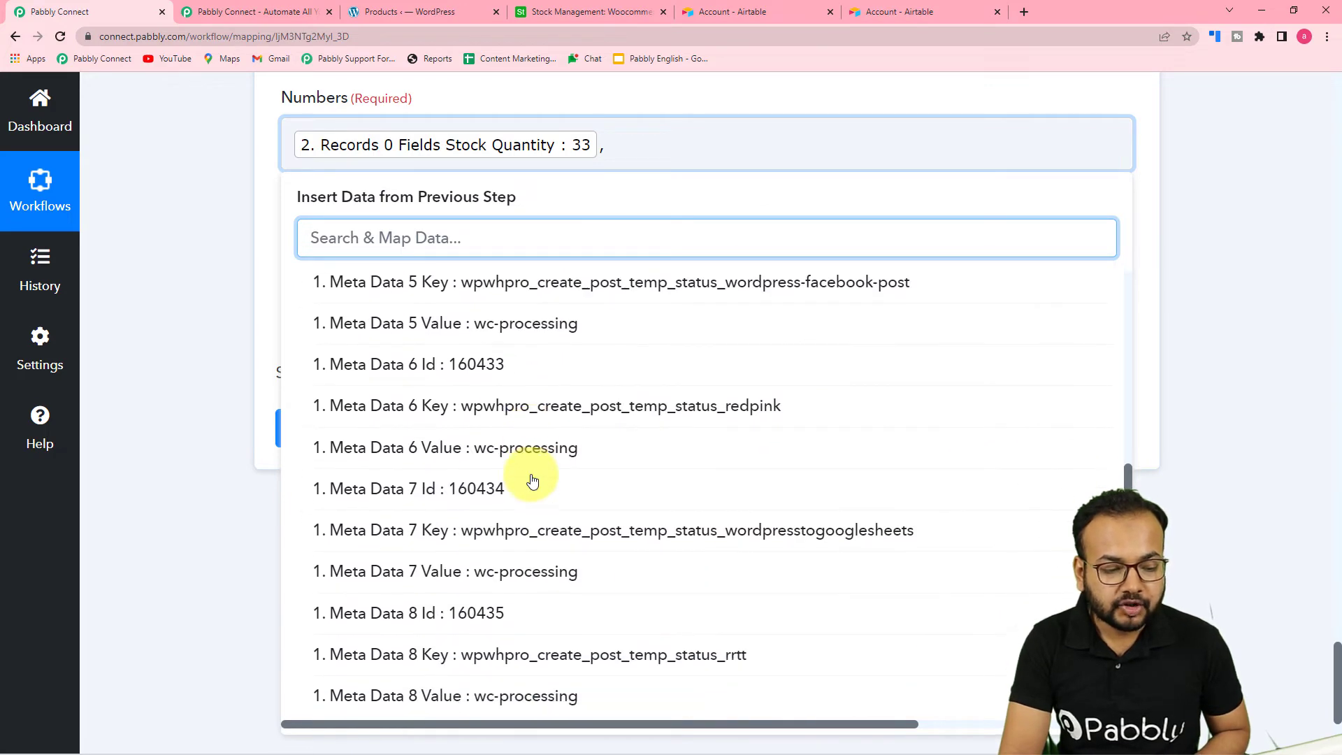
pyautogui.scroll(-10, 533, 479)
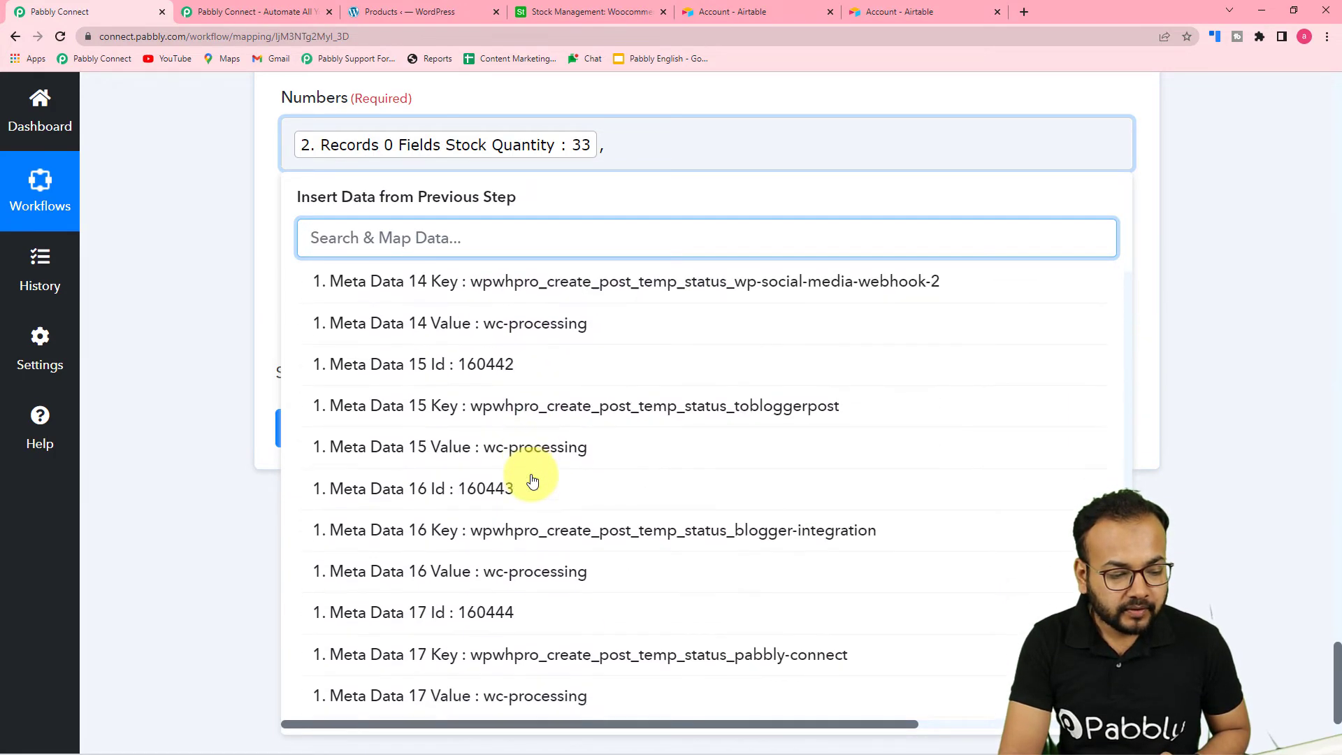
pyautogui.scroll(-8, 532, 480)
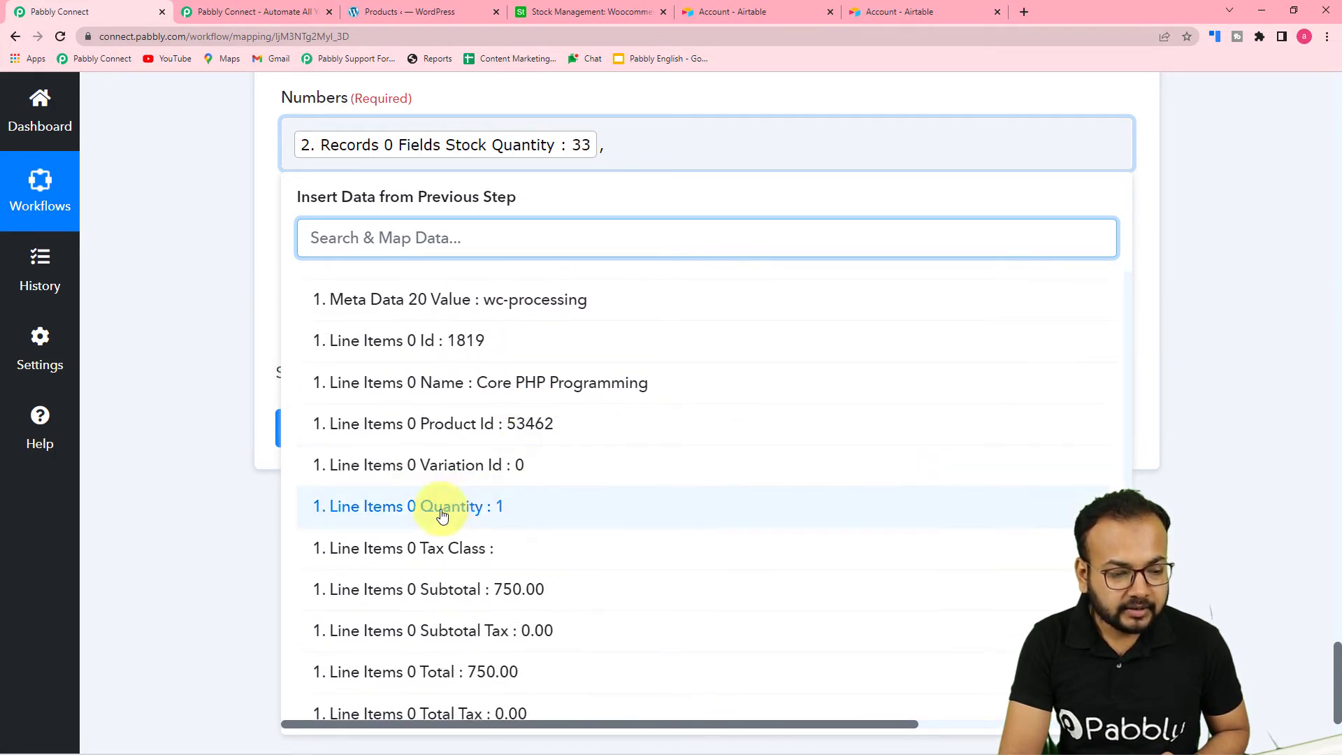
pyautogui.click(529, 506)
pyautogui.click(191, 290)
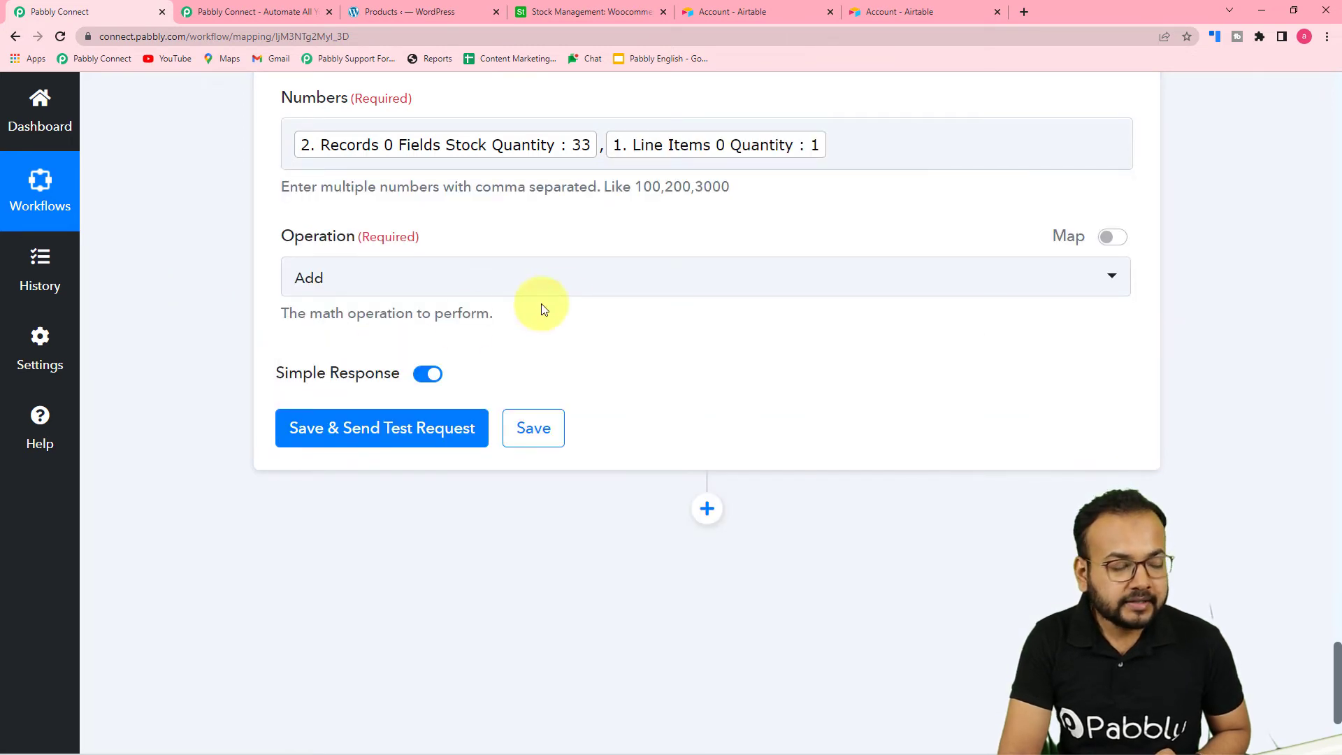
# Step: Set the math operation to Subtract, save the step with a test request and review the calculated result against the mapped numbers
pyautogui.click(455, 289)
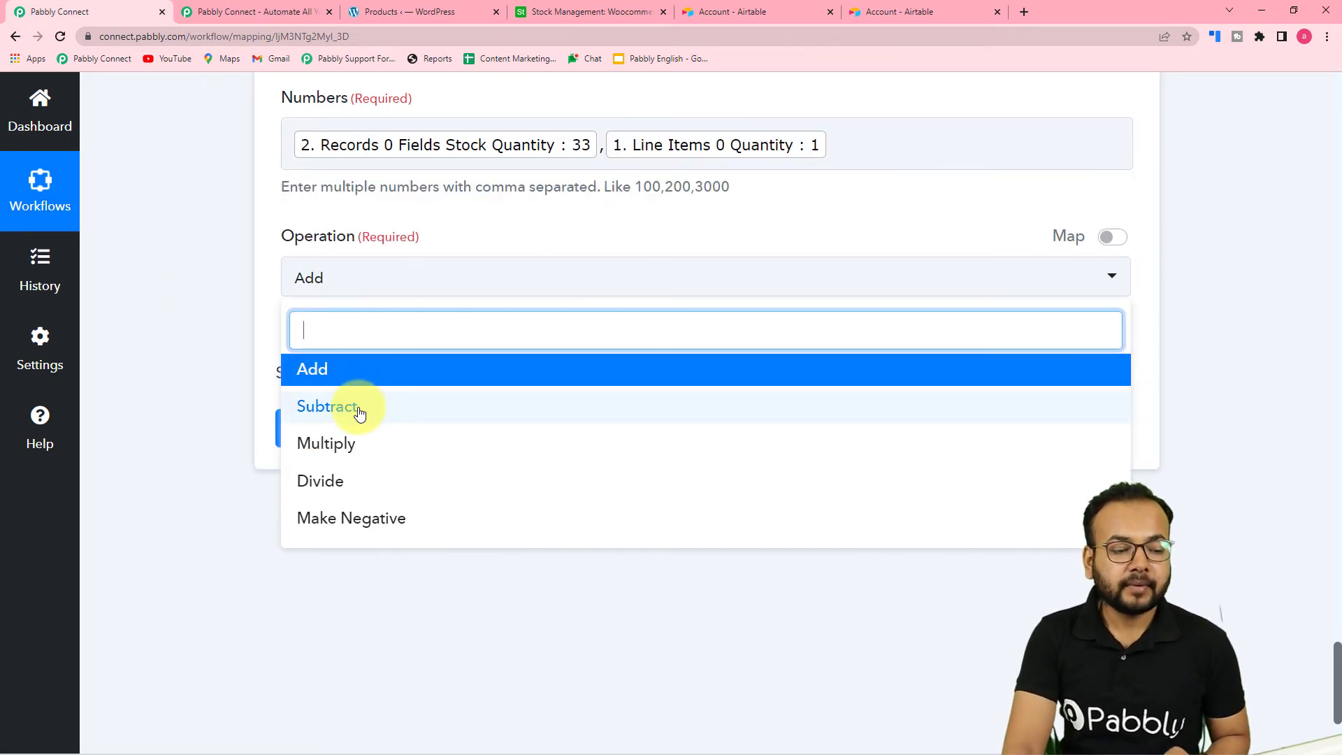
pyautogui.click(359, 405)
pyautogui.click(295, 433)
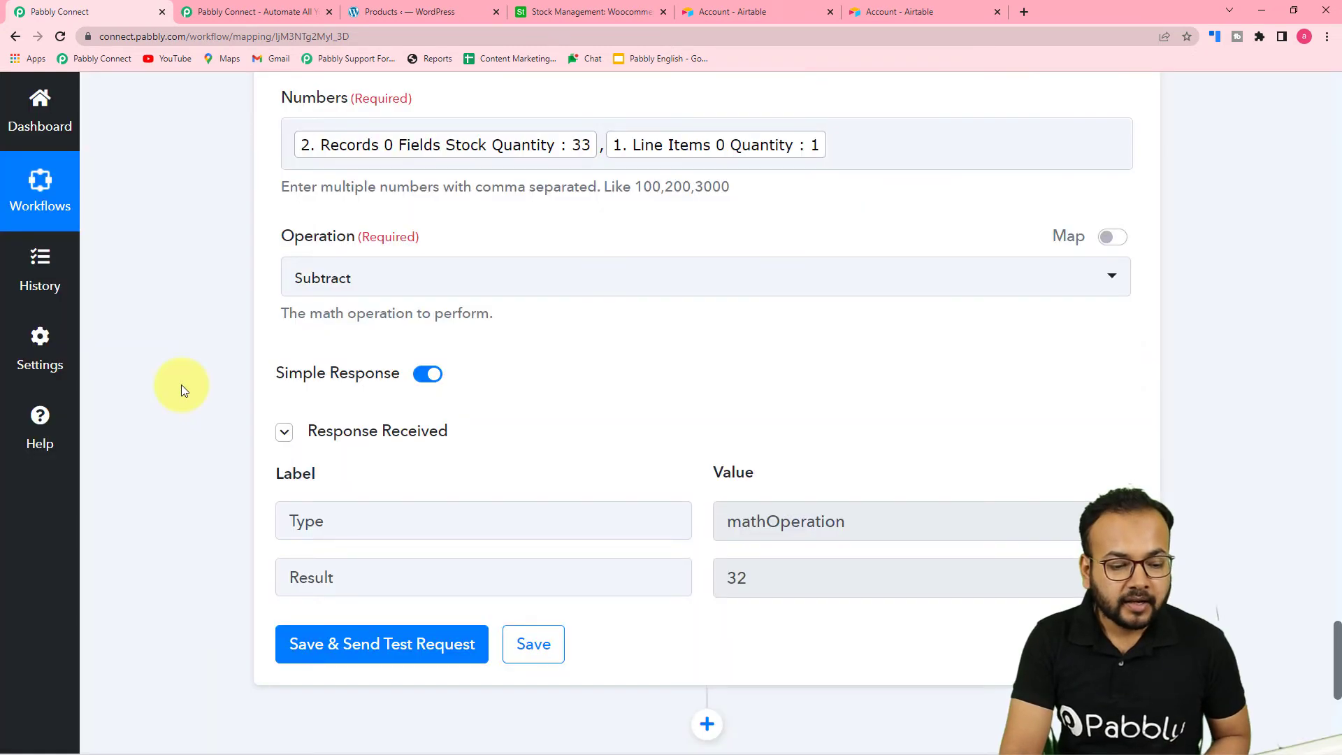
pyautogui.scroll(-1, 315, 584)
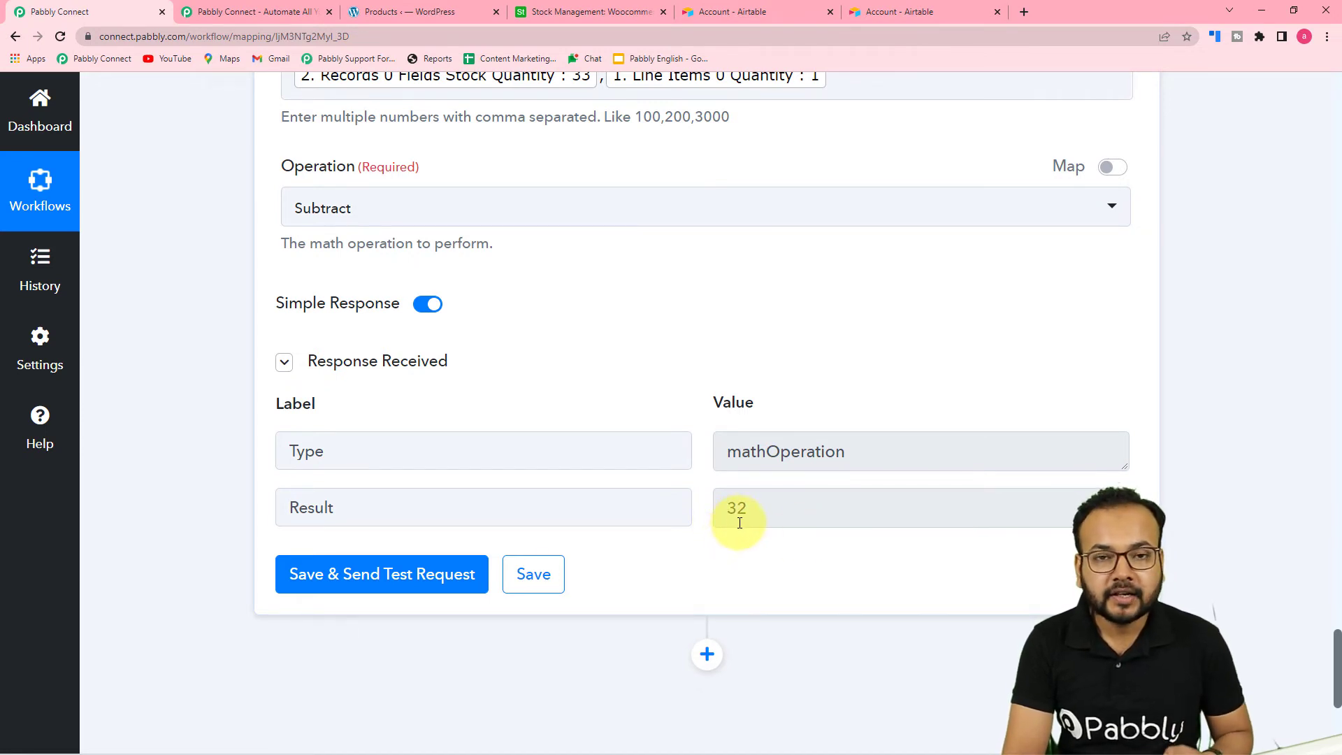
pyautogui.scroll(2, 706, 259)
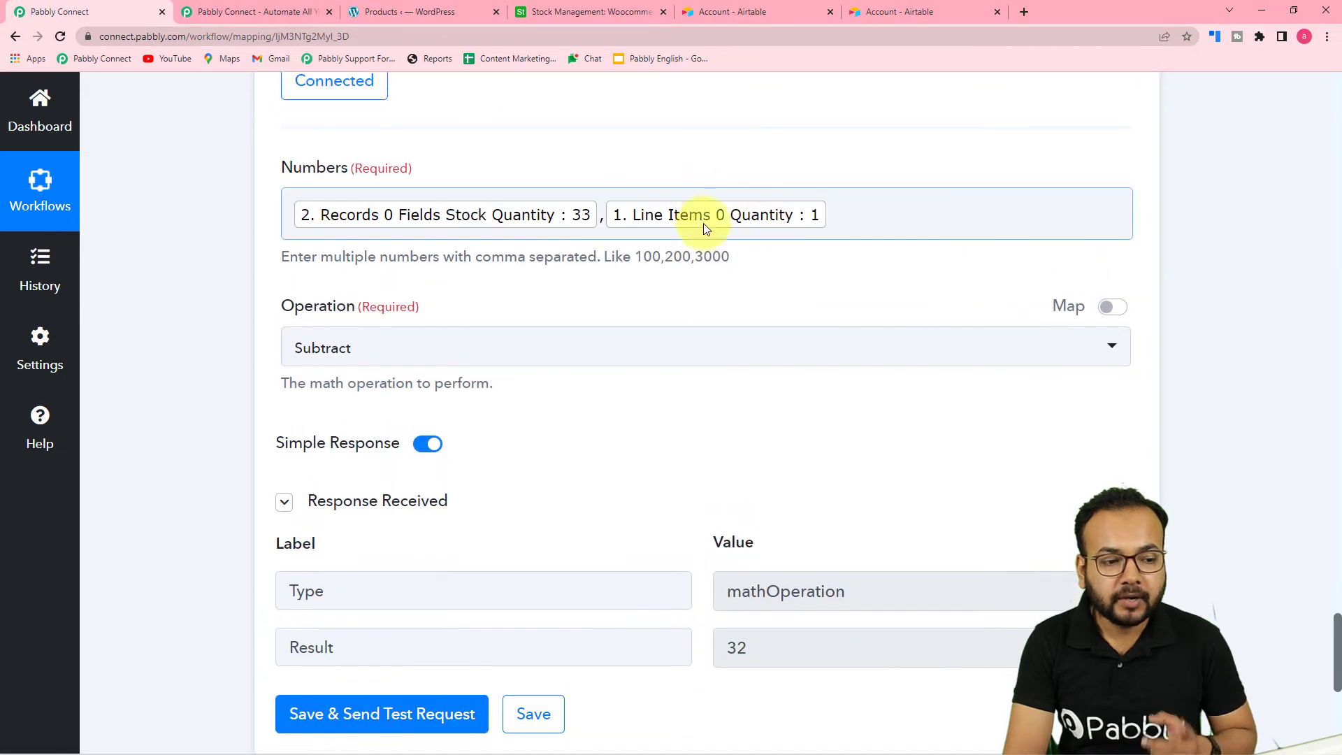
# Step: Add an empty action step after the Number Formatter and review the Stock Quantity column in the Airtable Stock Management table
pyautogui.scroll(-7, 266, 322)
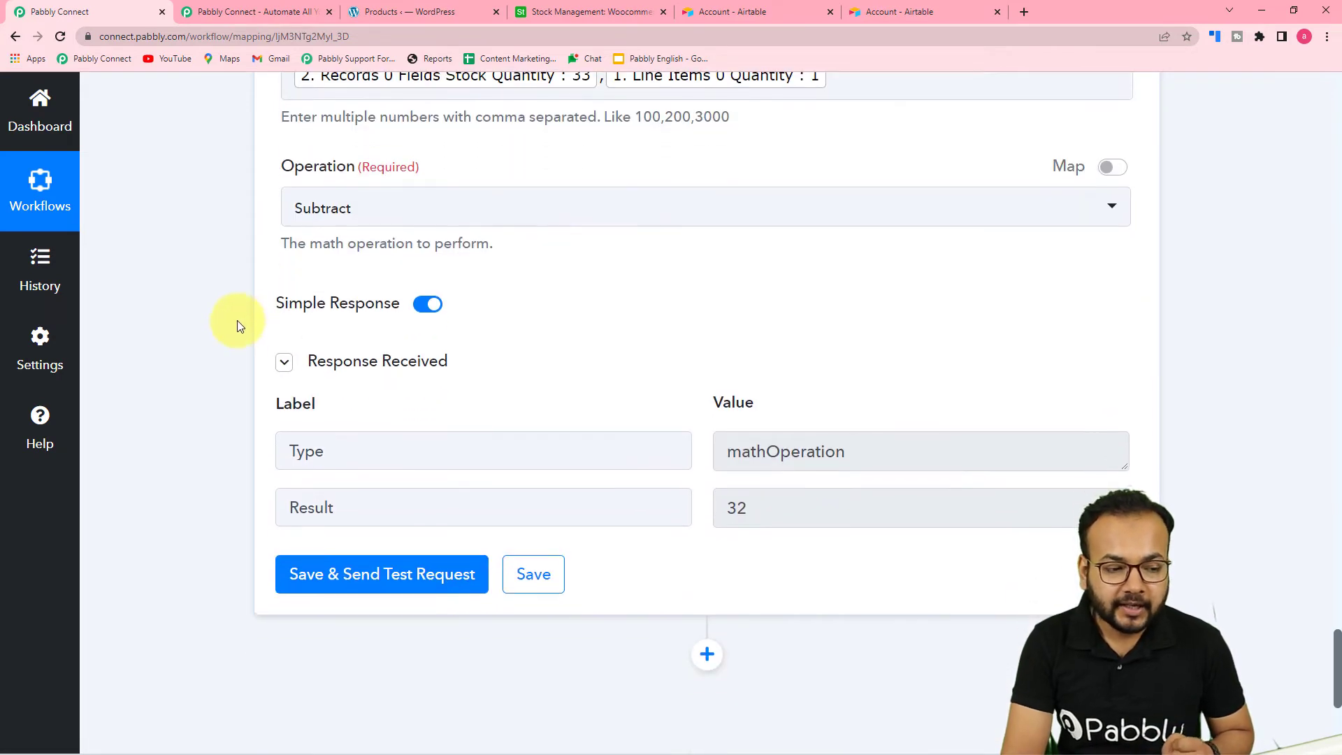
pyautogui.scroll(-1, 286, 375)
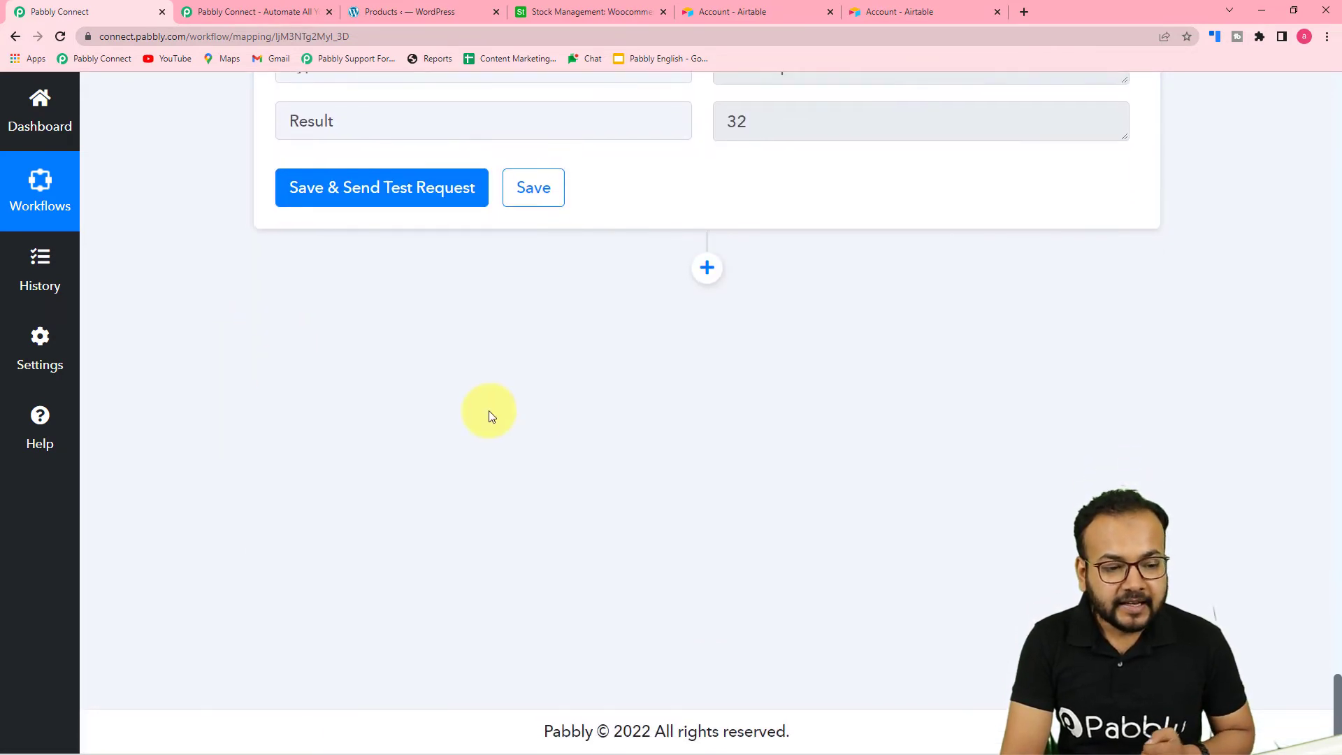
pyautogui.click(705, 269)
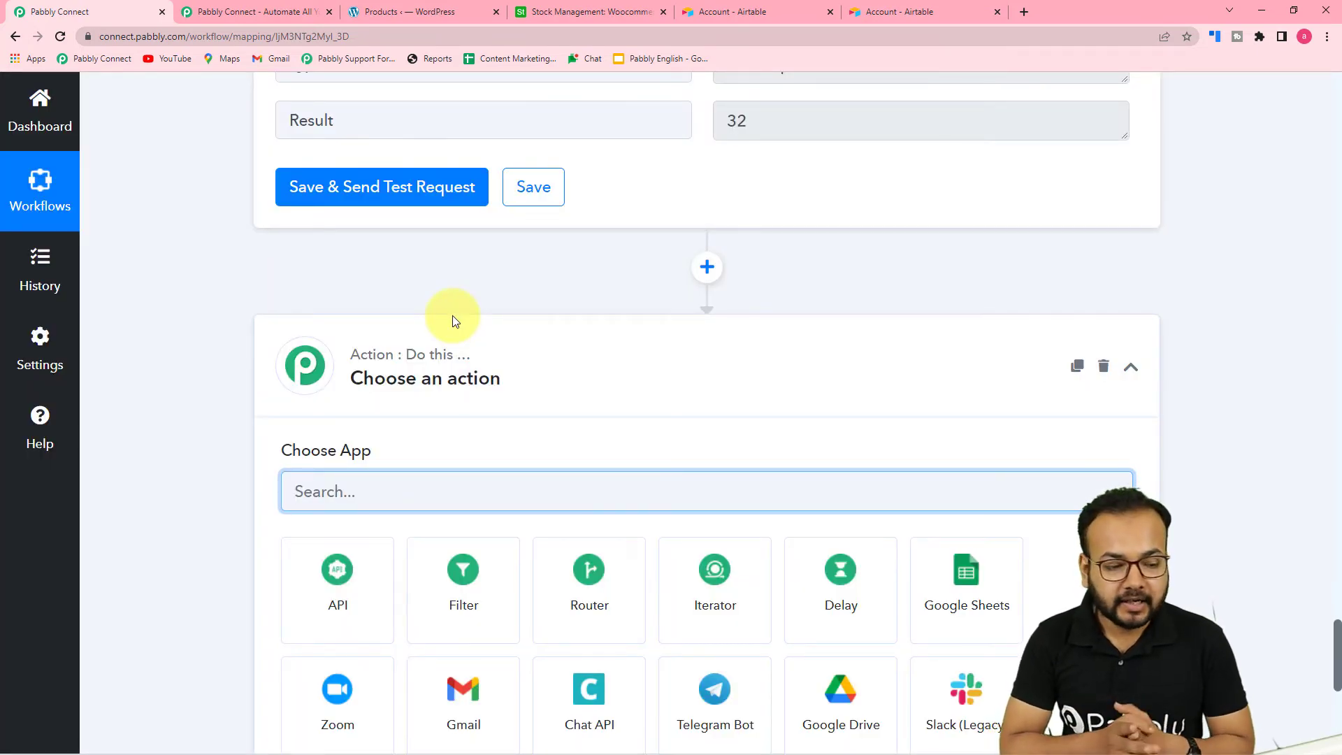
pyautogui.click(1131, 367)
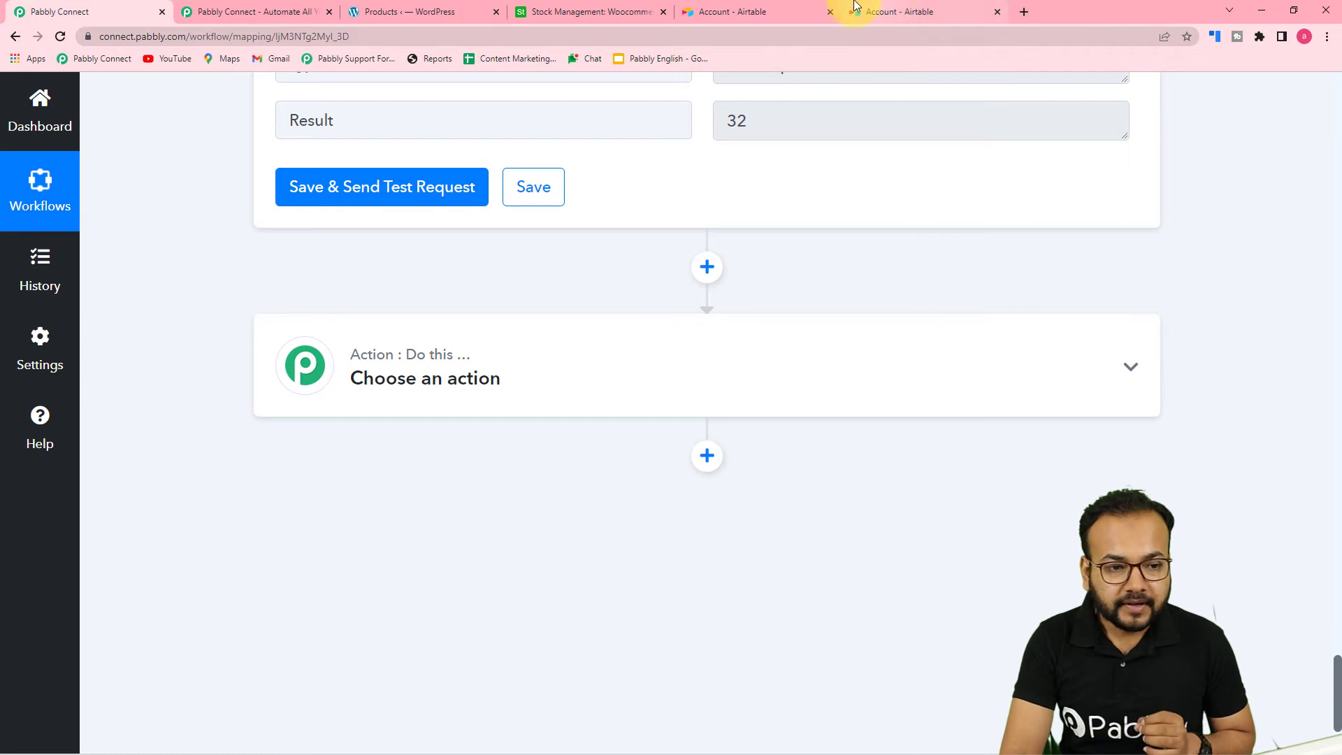
pyautogui.click(620, 12)
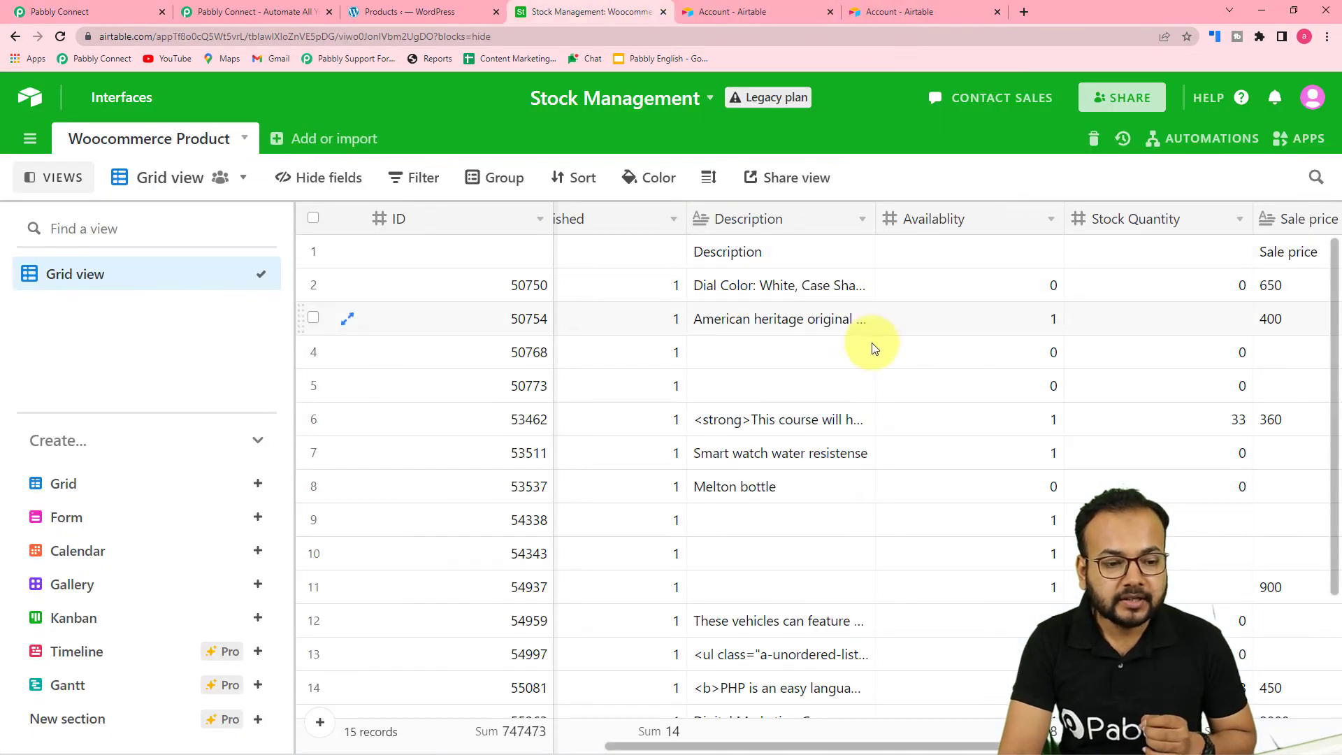
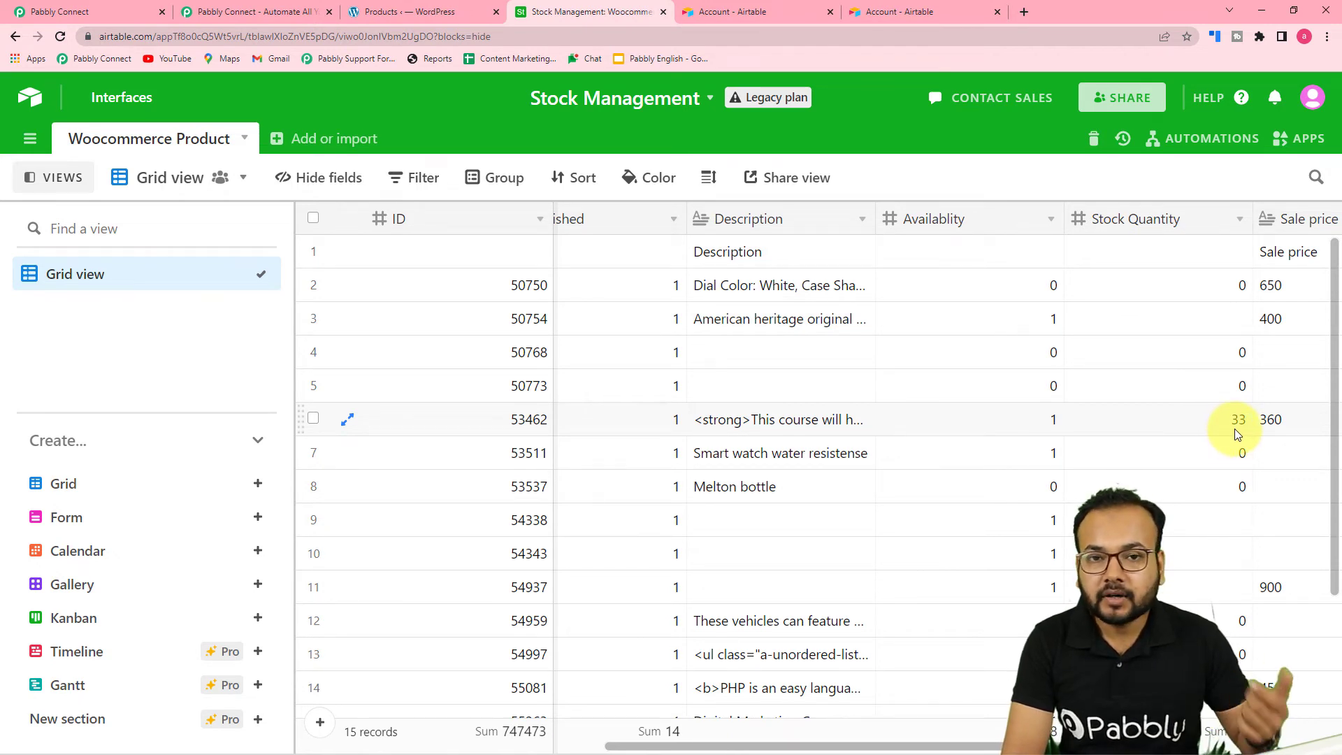
pyautogui.scroll(-3, 1211, 456)
pyautogui.scroll(-2, 1210, 453)
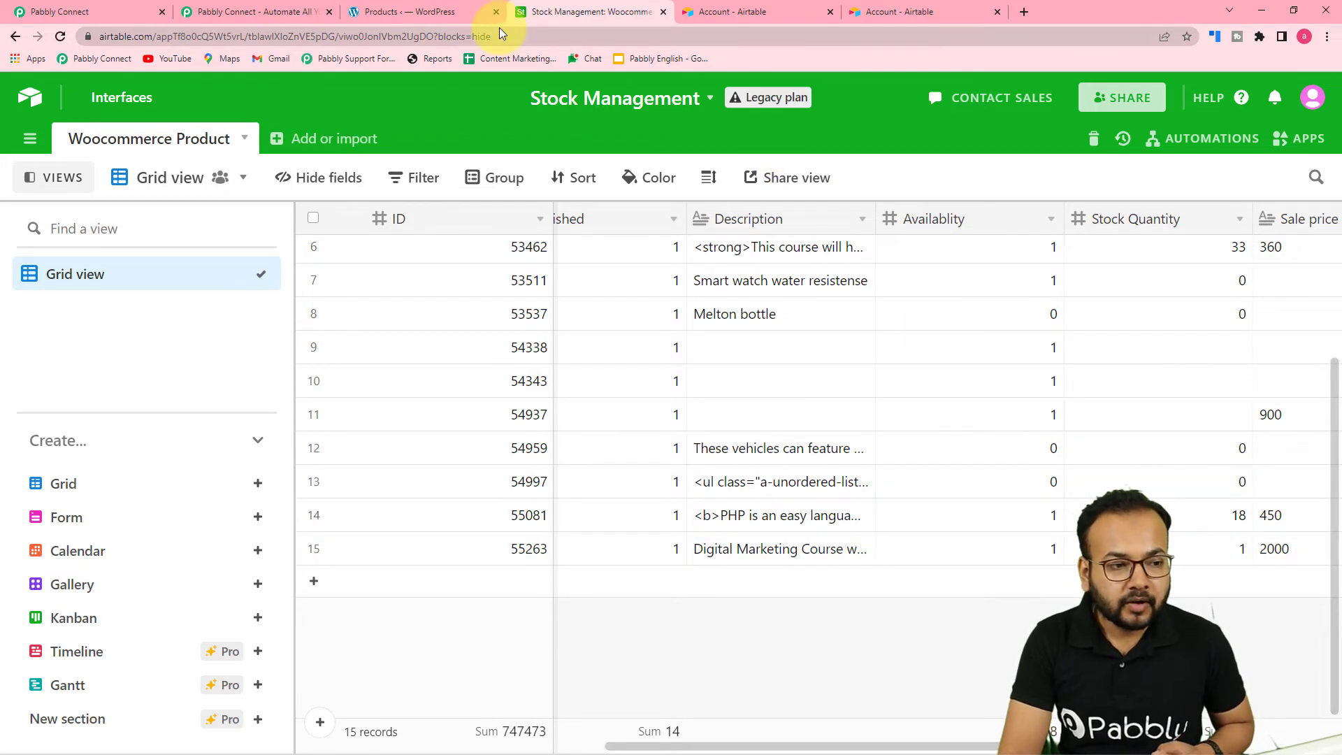
# Step: Switch back to the Pabbly Connect workflow and choose Router as the app for the new action step
pyautogui.click(123, 15)
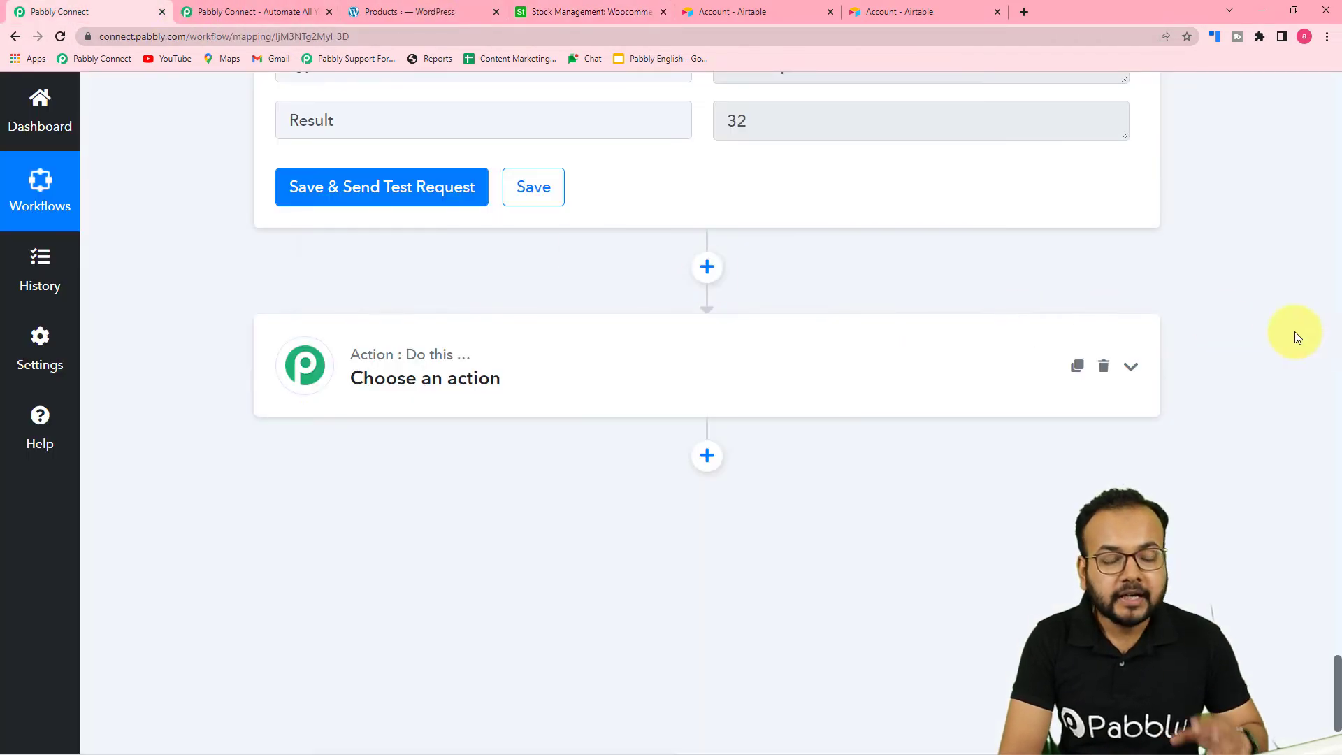
pyautogui.click(762, 385)
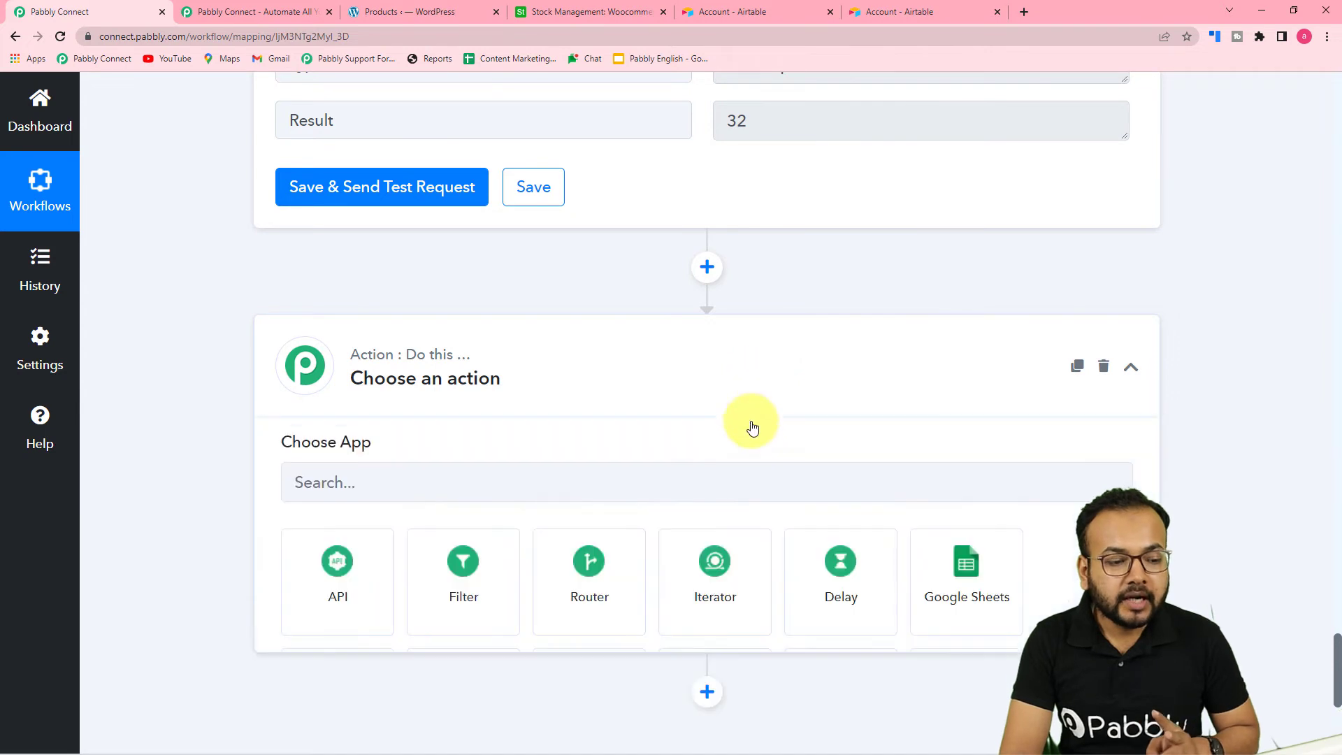
pyautogui.scroll(-2, 674, 467)
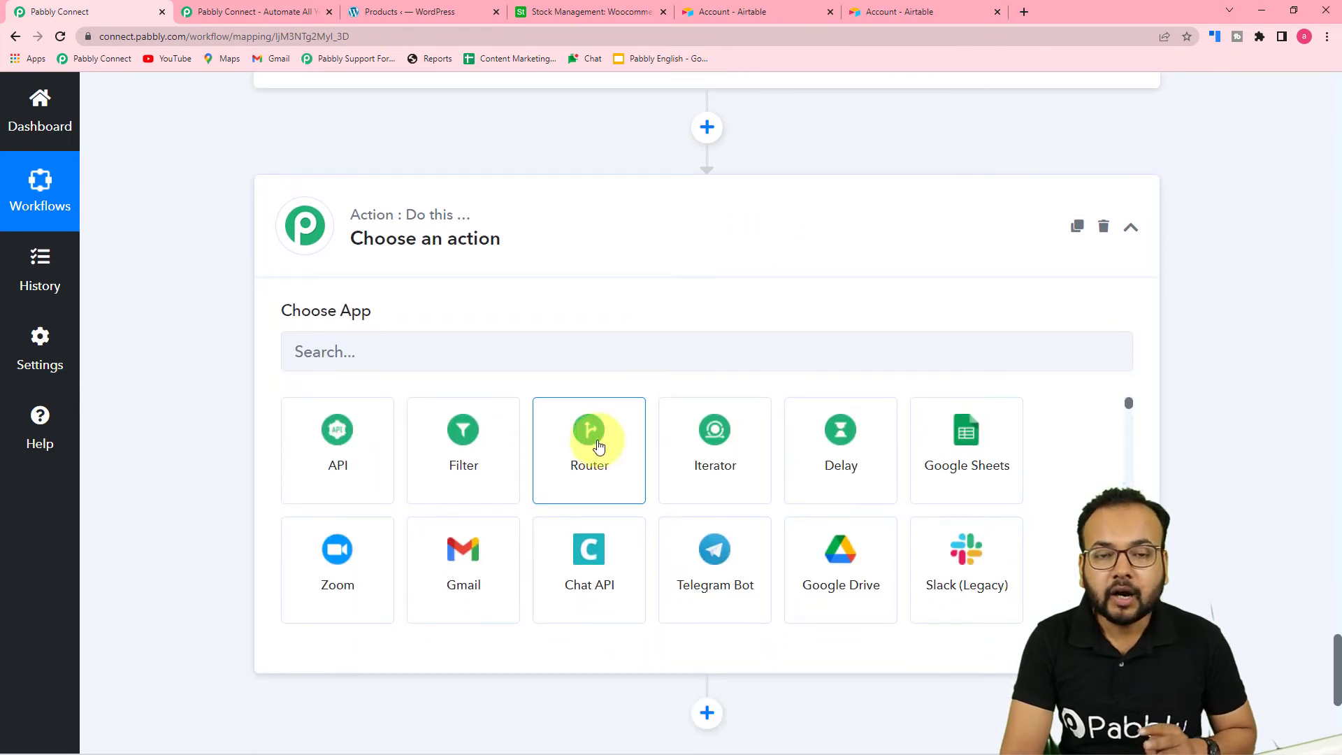
pyautogui.click(581, 485)
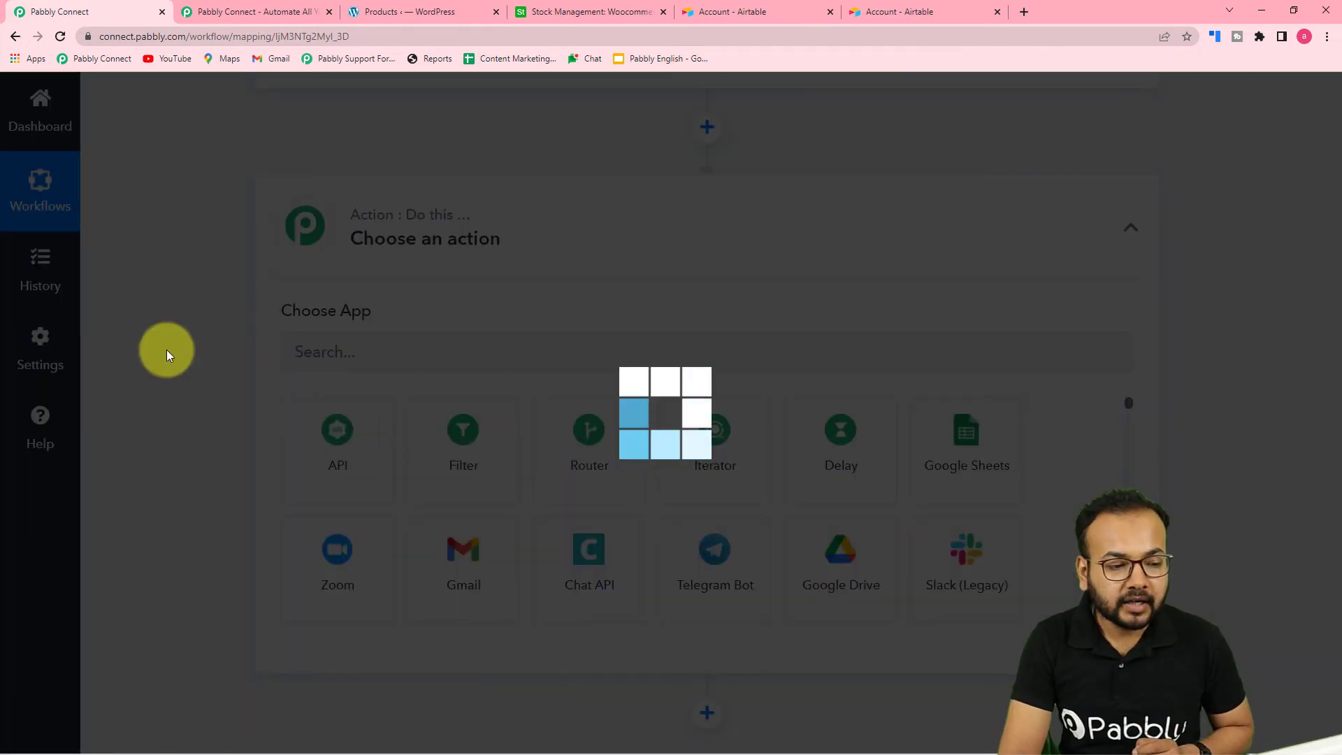
# Step: Rename Route 1 of the Router step to "When Product Remains in Stock"
pyautogui.scroll(-2, 166, 349)
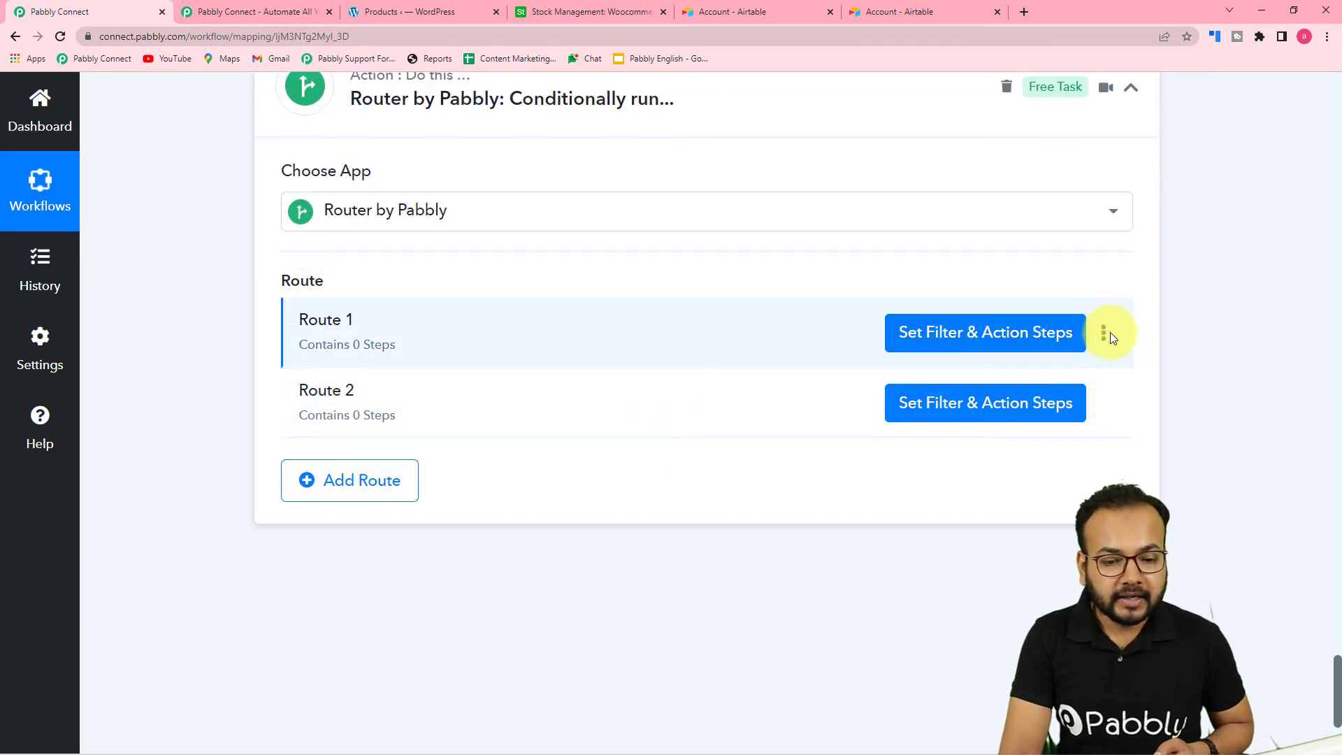
pyautogui.click(1103, 334)
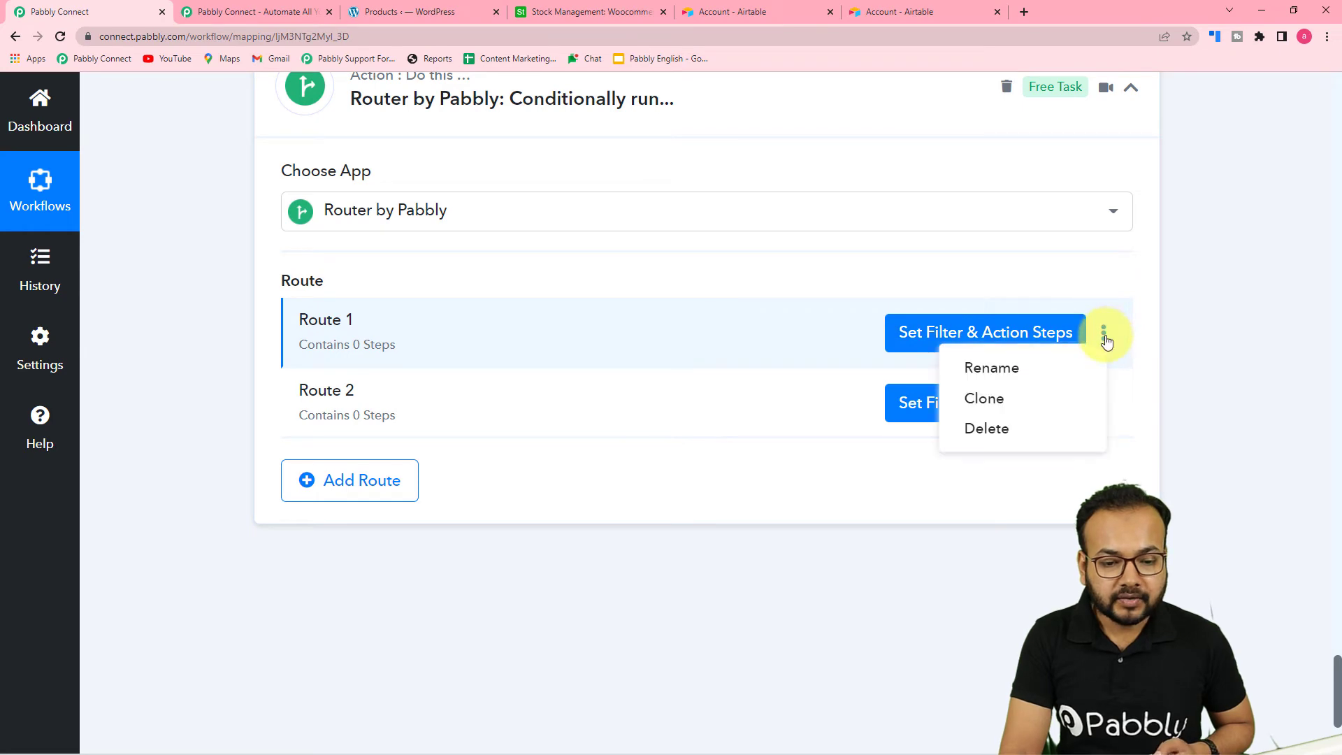
pyautogui.click(996, 375)
pyautogui.press('BackSpace')
pyautogui.press('BackSpace')
pyautogui.press('BackSpace')
pyautogui.press('BackSpace')
pyautogui.press('BackSpace')
pyautogui.press('BackSpace')
pyautogui.press('BackSpace')
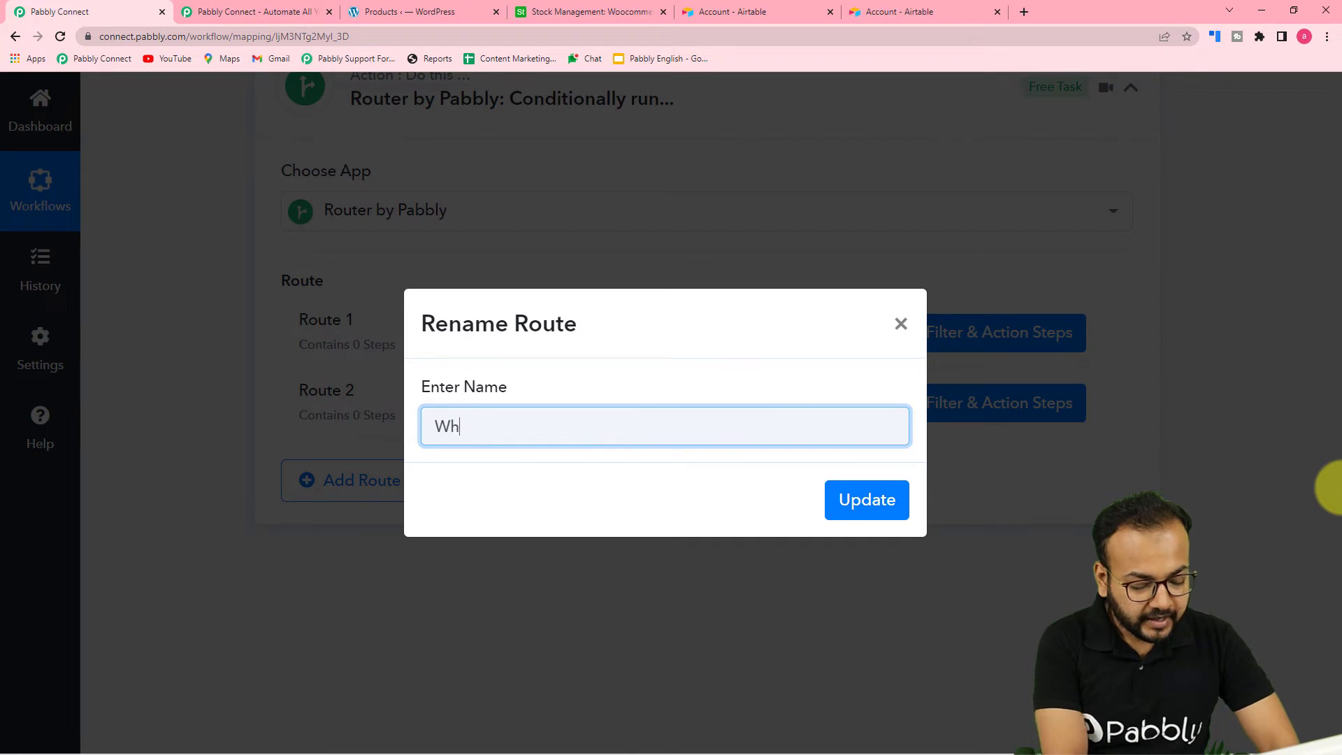
pyautogui.write('When Product Rem')
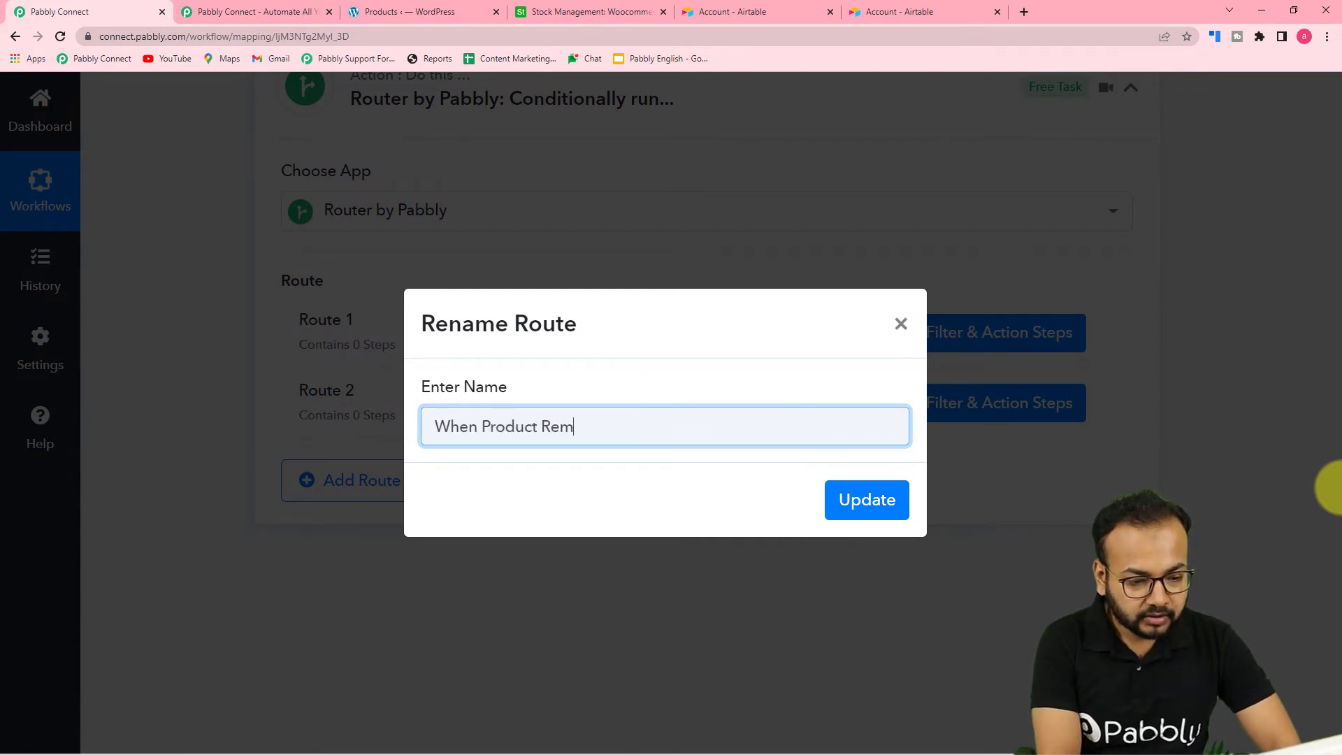
pyautogui.write('ains in ')
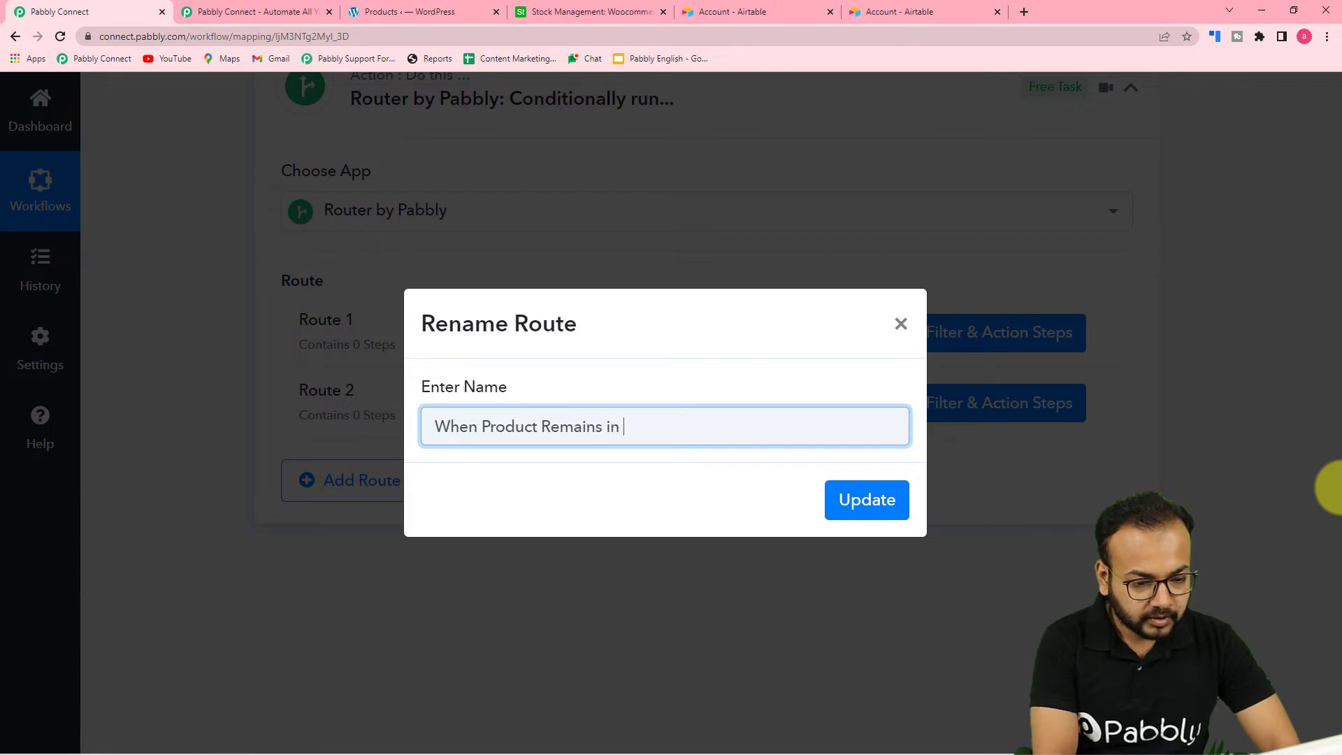
pyautogui.write('Stock')
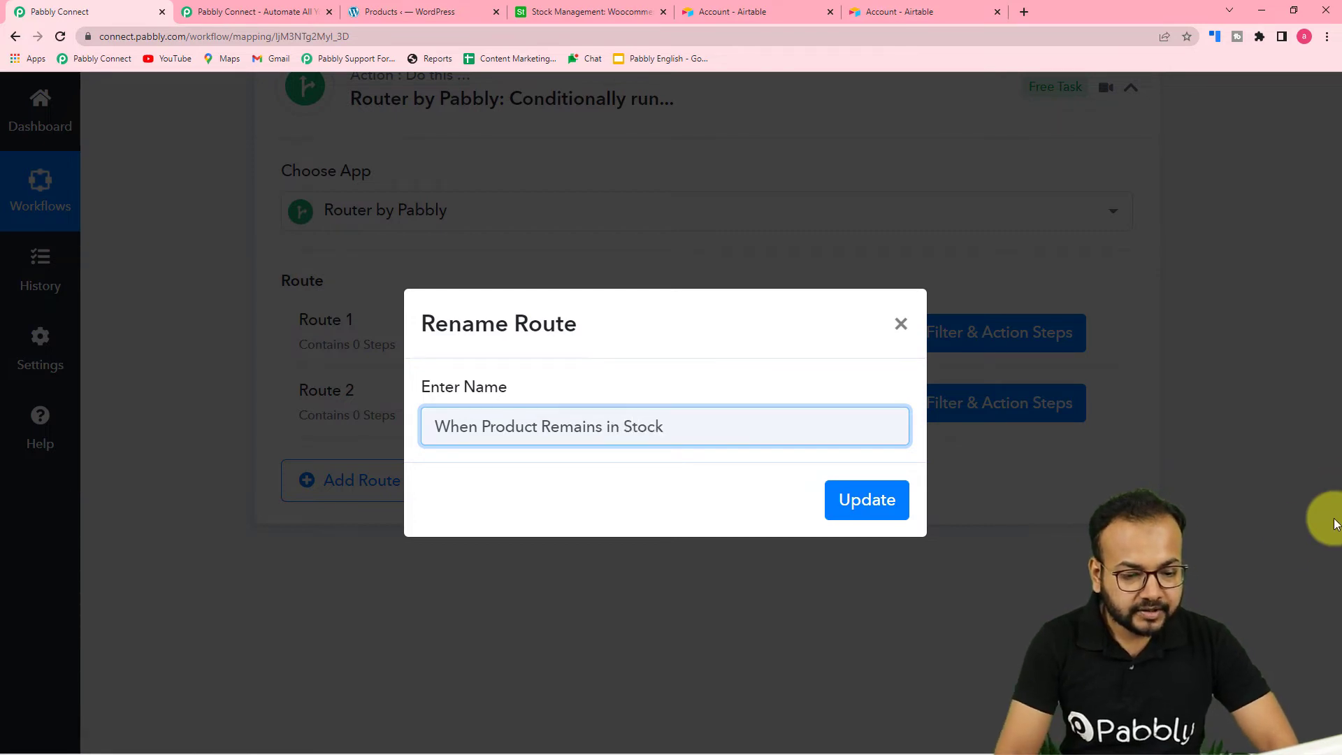
pyautogui.click(849, 502)
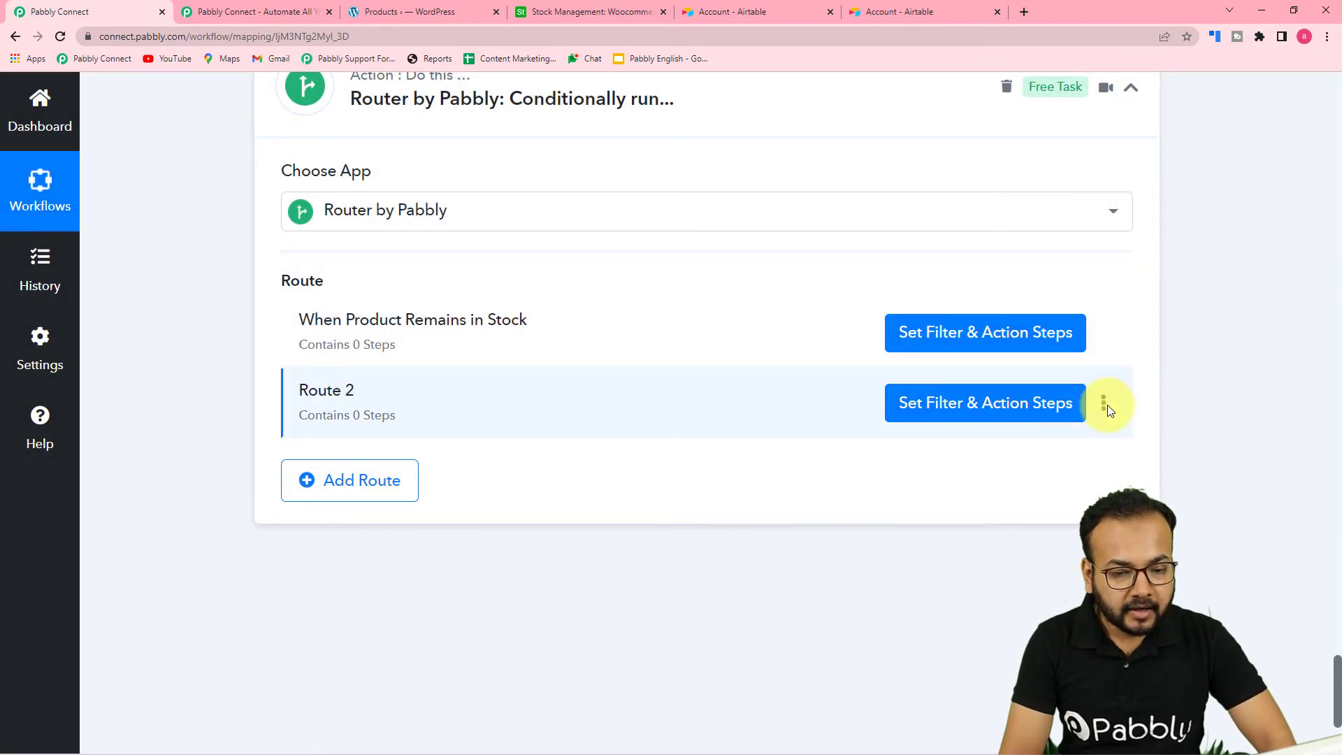
# Step: Rename Route 2 of the Router step to "When Product Sold out"
pyautogui.click(1104, 403)
pyautogui.click(1007, 438)
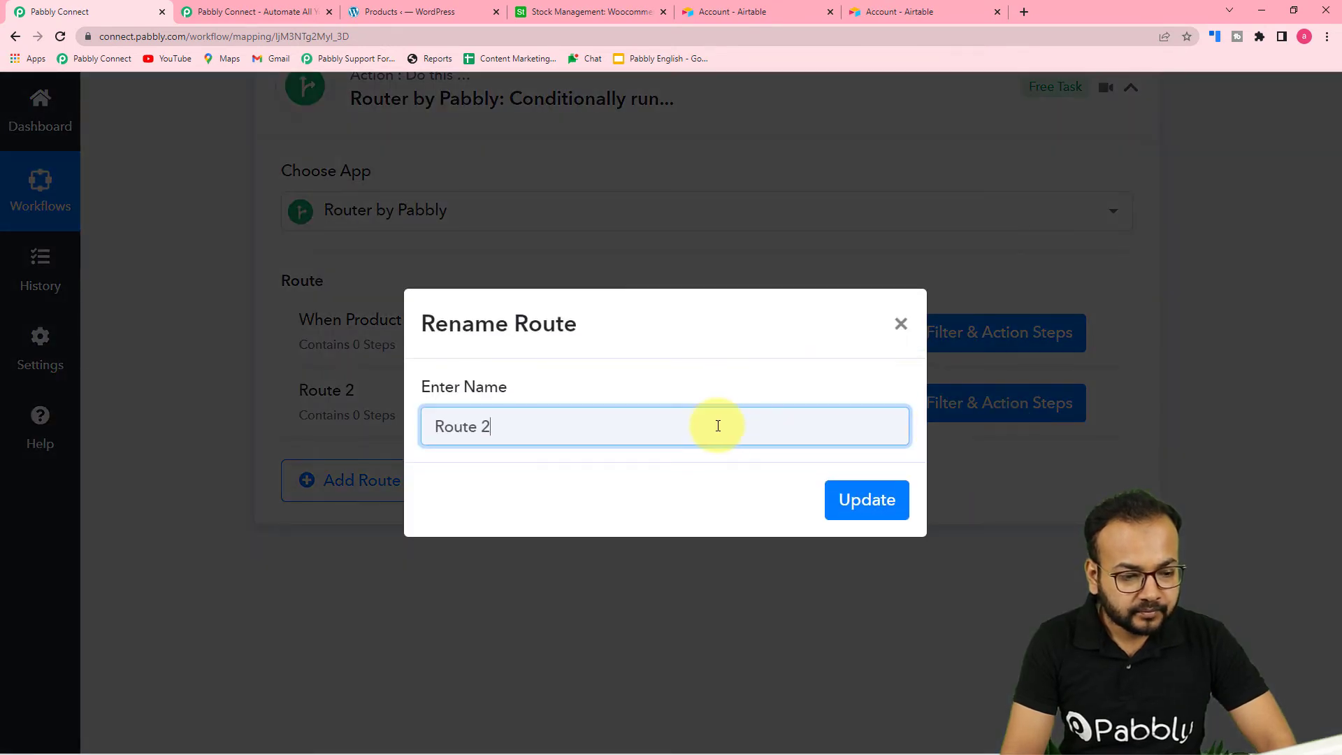
pyautogui.press('BackSpace')
pyautogui.write('When Product Sol')
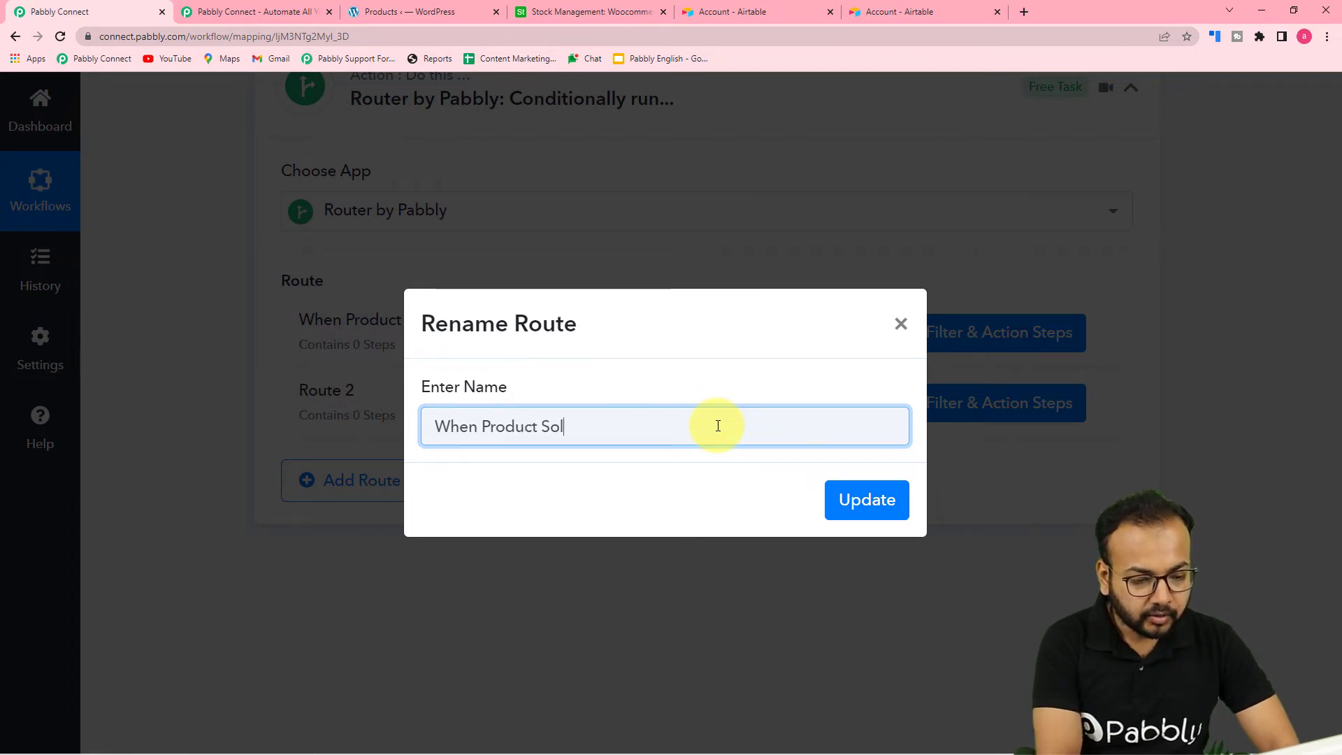
pyautogui.write('d out')
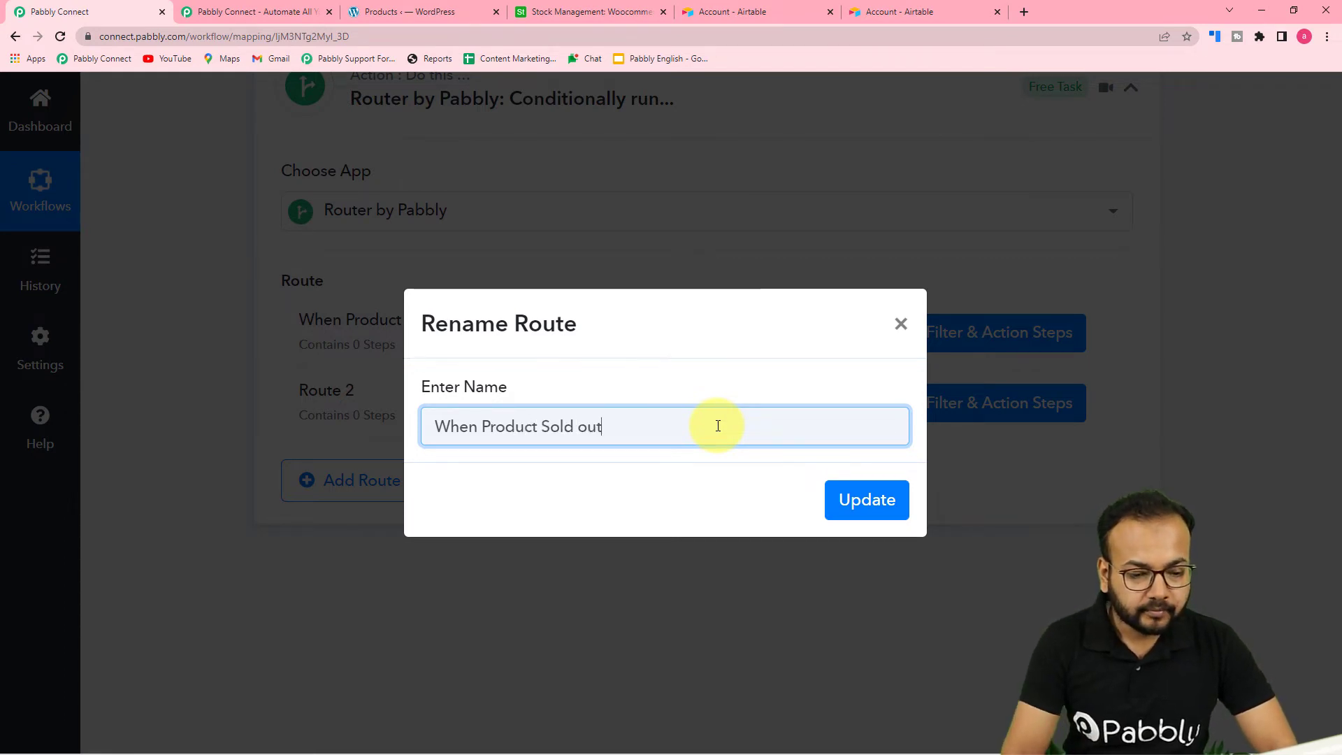
pyautogui.click(866, 500)
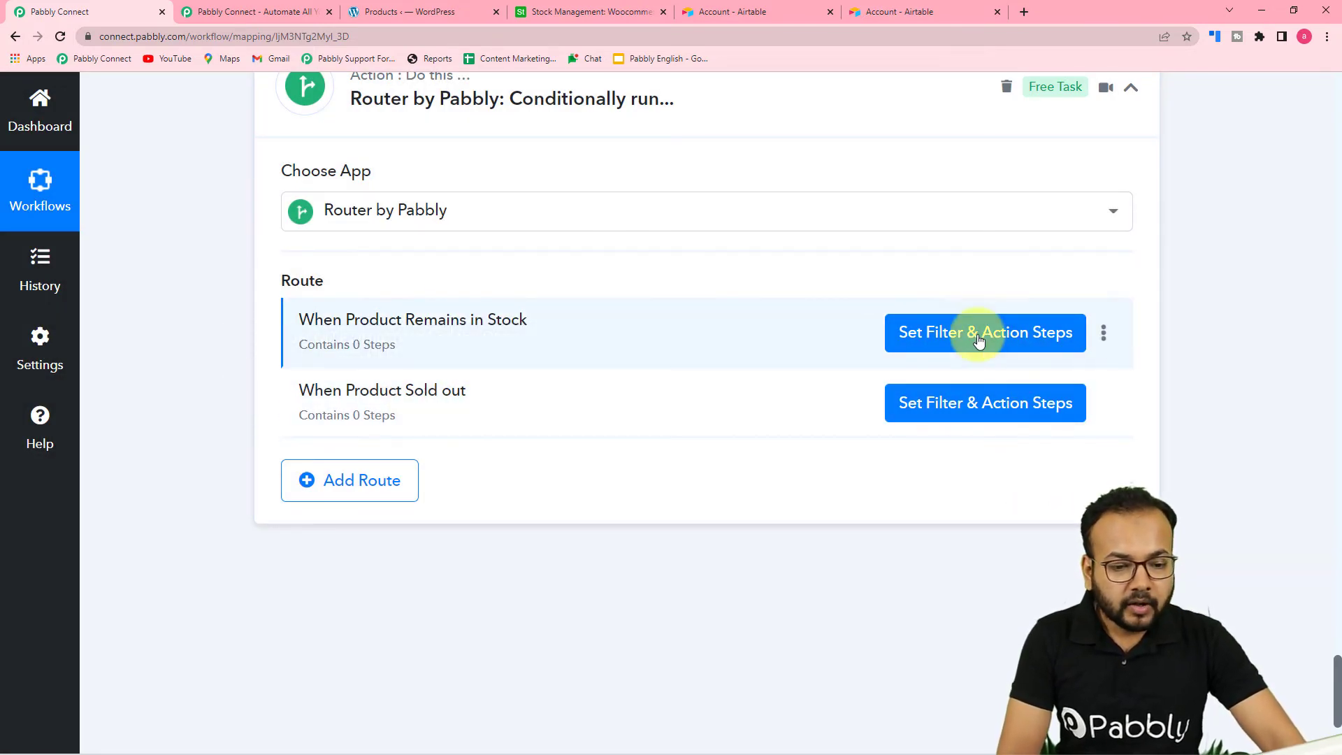
# Step: Look into the in-stock route's filter, close it, and review the Number Formatter's subtraction result above the Router
pyautogui.click(952, 338)
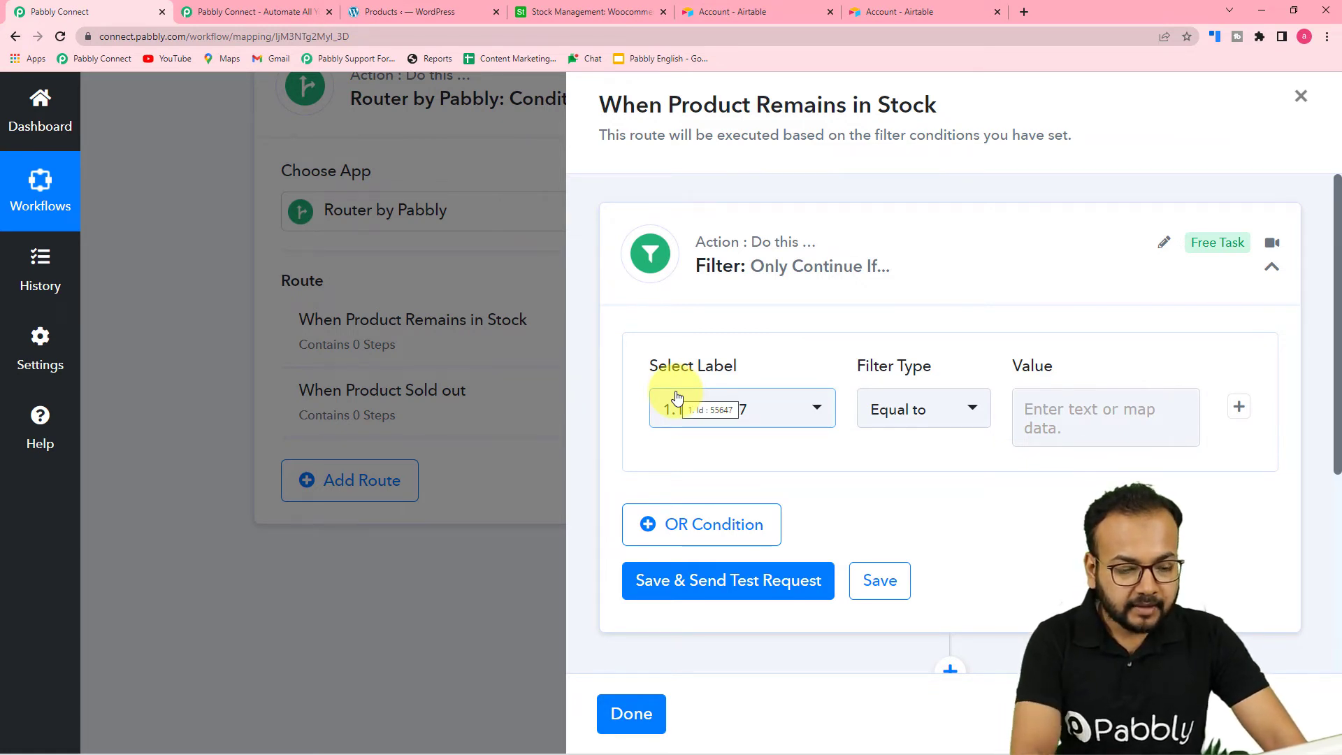
pyautogui.click(636, 711)
pyautogui.scroll(3, 273, 486)
pyautogui.scroll(6, 273, 485)
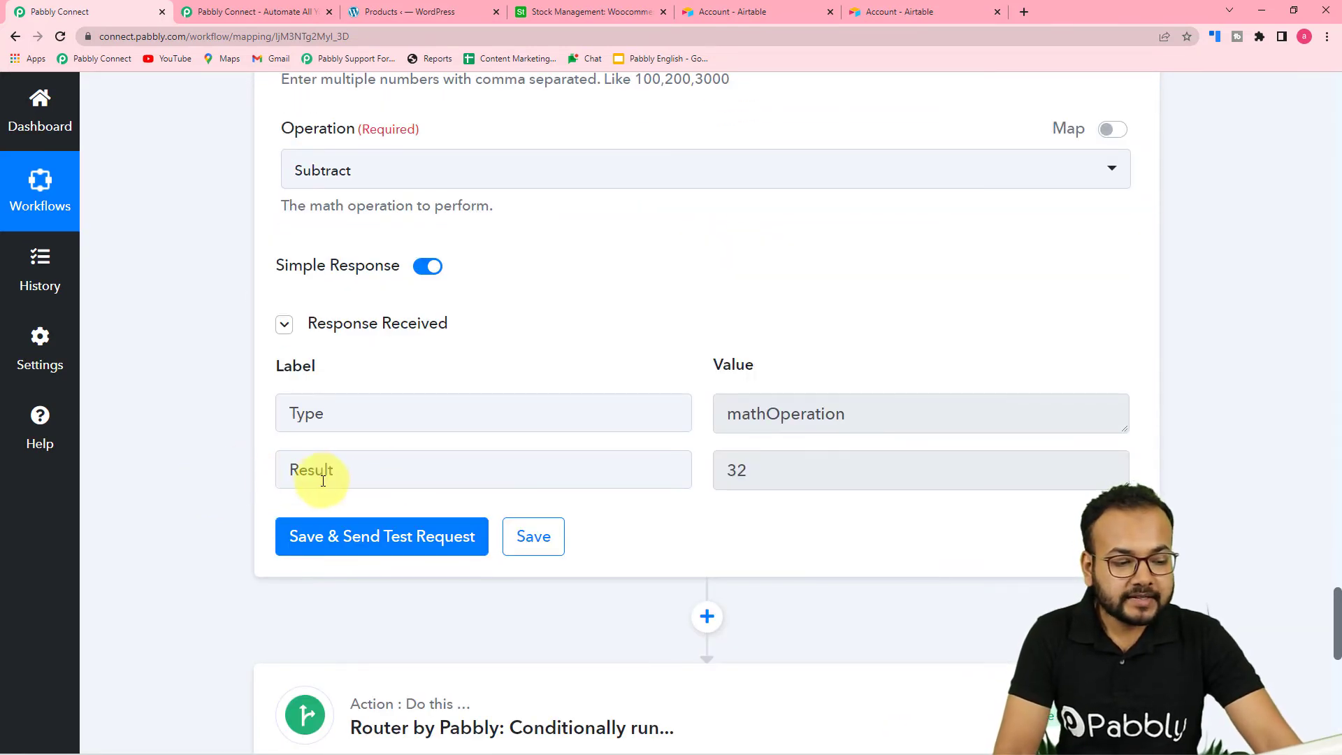
pyautogui.scroll(5, 254, 476)
pyautogui.scroll(-7, 254, 482)
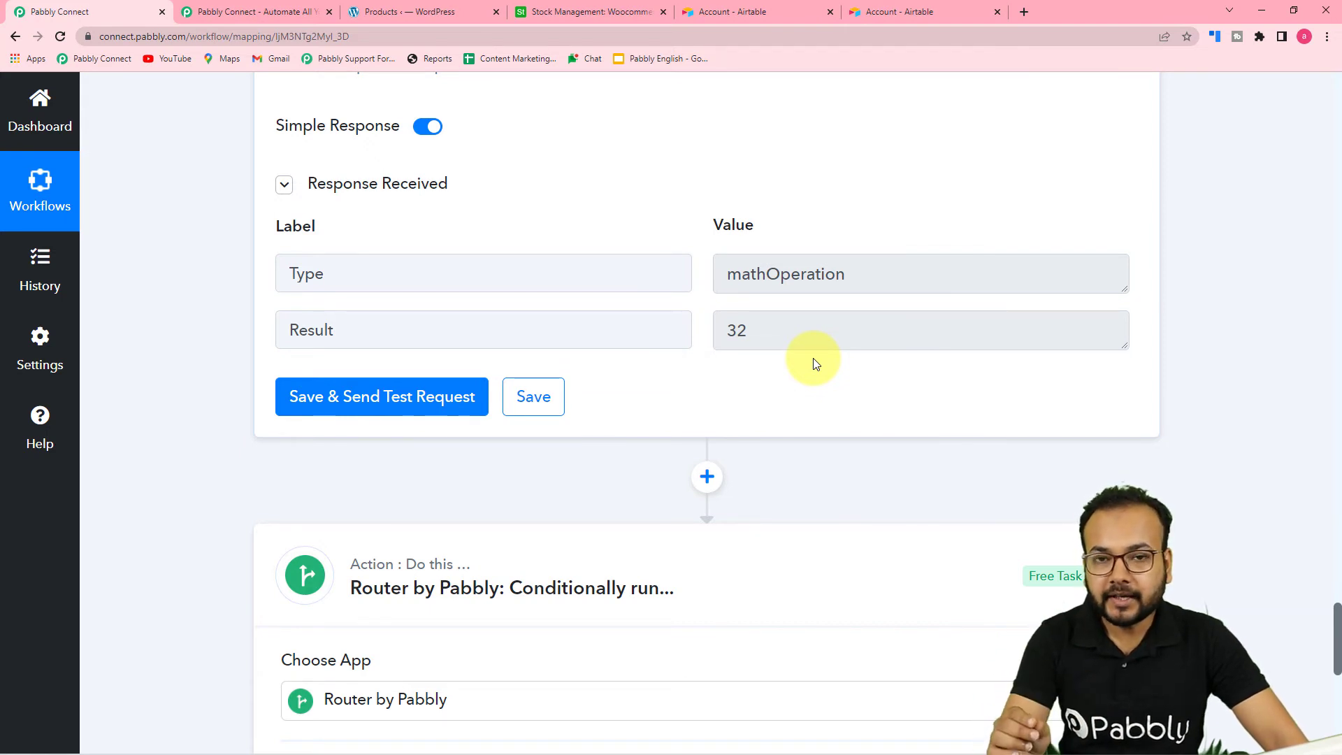
pyautogui.scroll(-7, 812, 360)
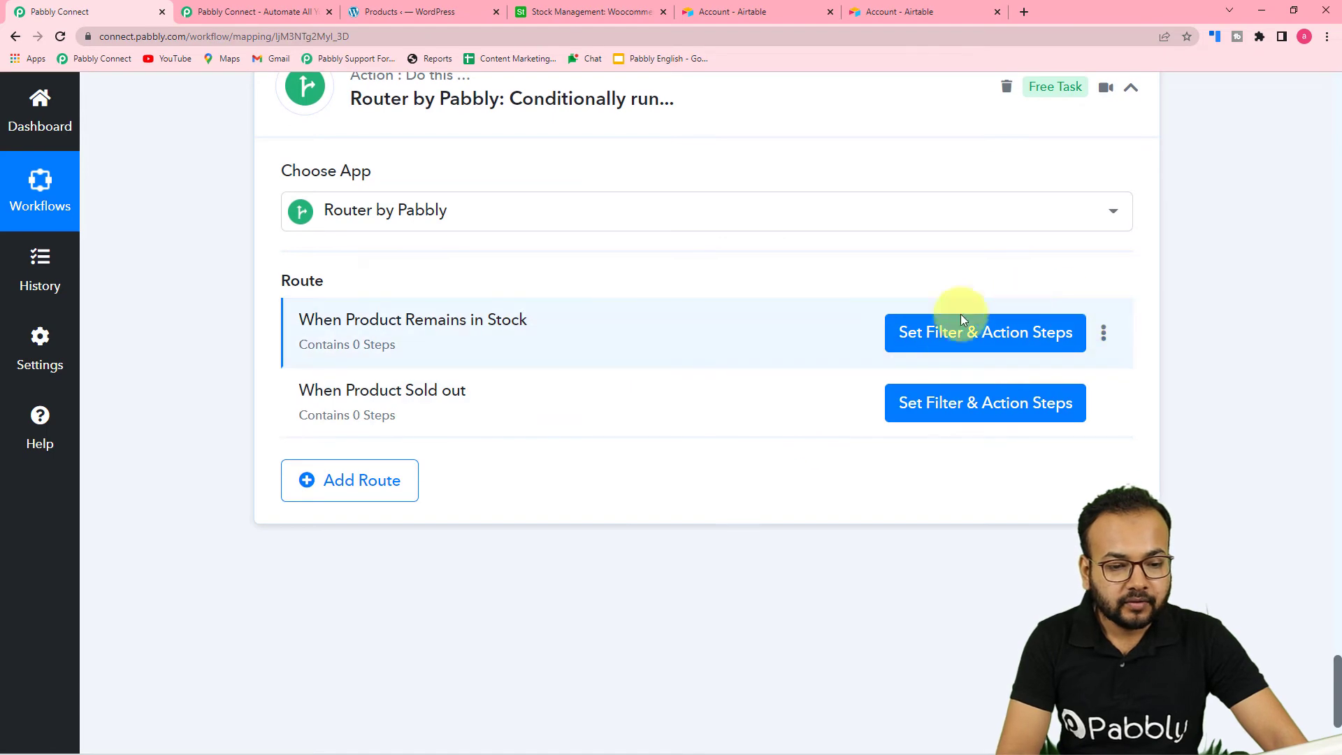
# Step: Open the When Product Remains in Stock route and set its filter label to the Number Formatter's Result
pyautogui.click(976, 332)
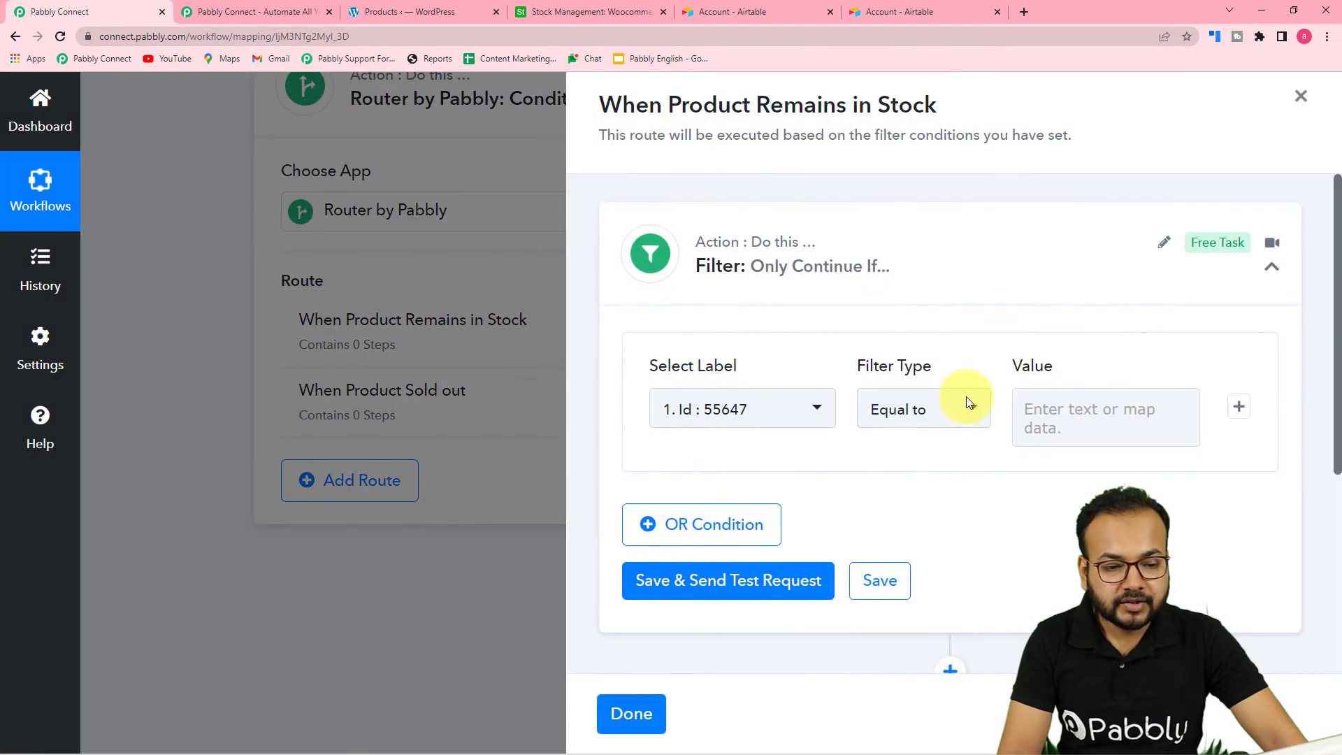
pyautogui.click(759, 411)
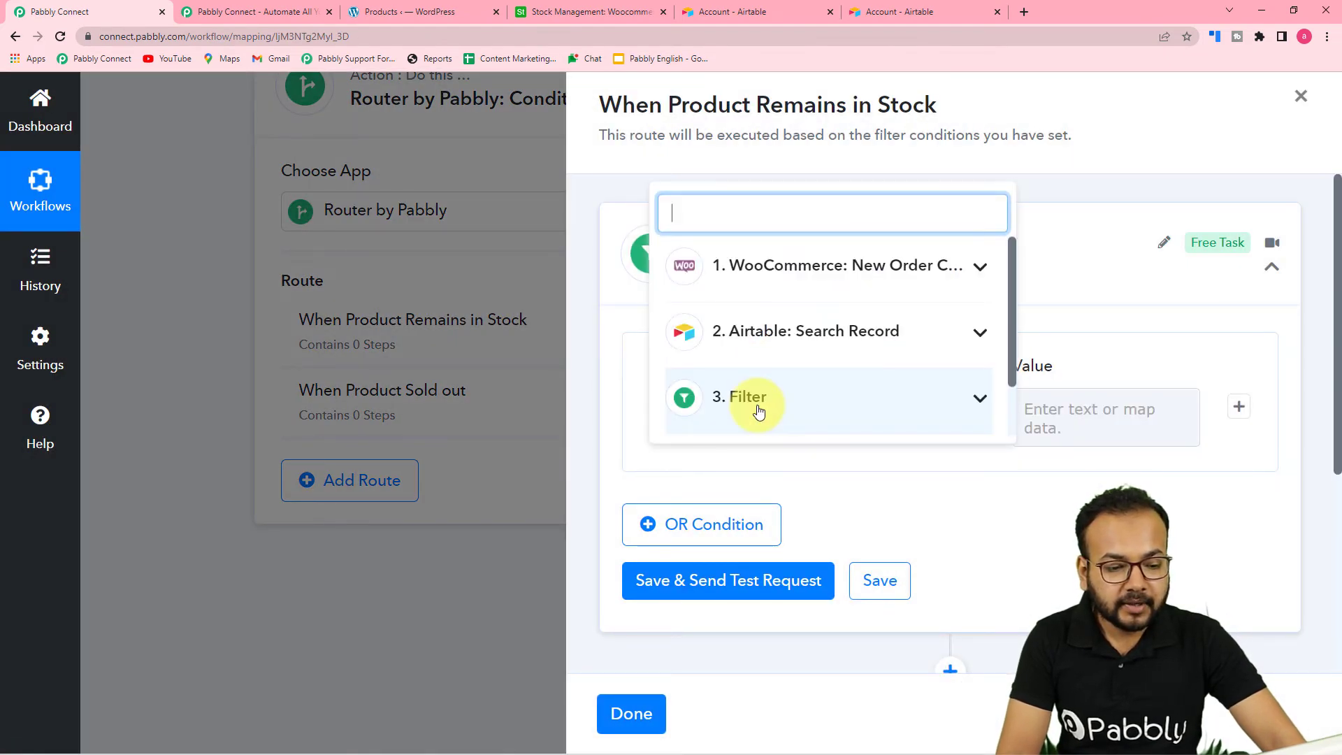
pyautogui.scroll(-2, 785, 336)
pyautogui.click(777, 426)
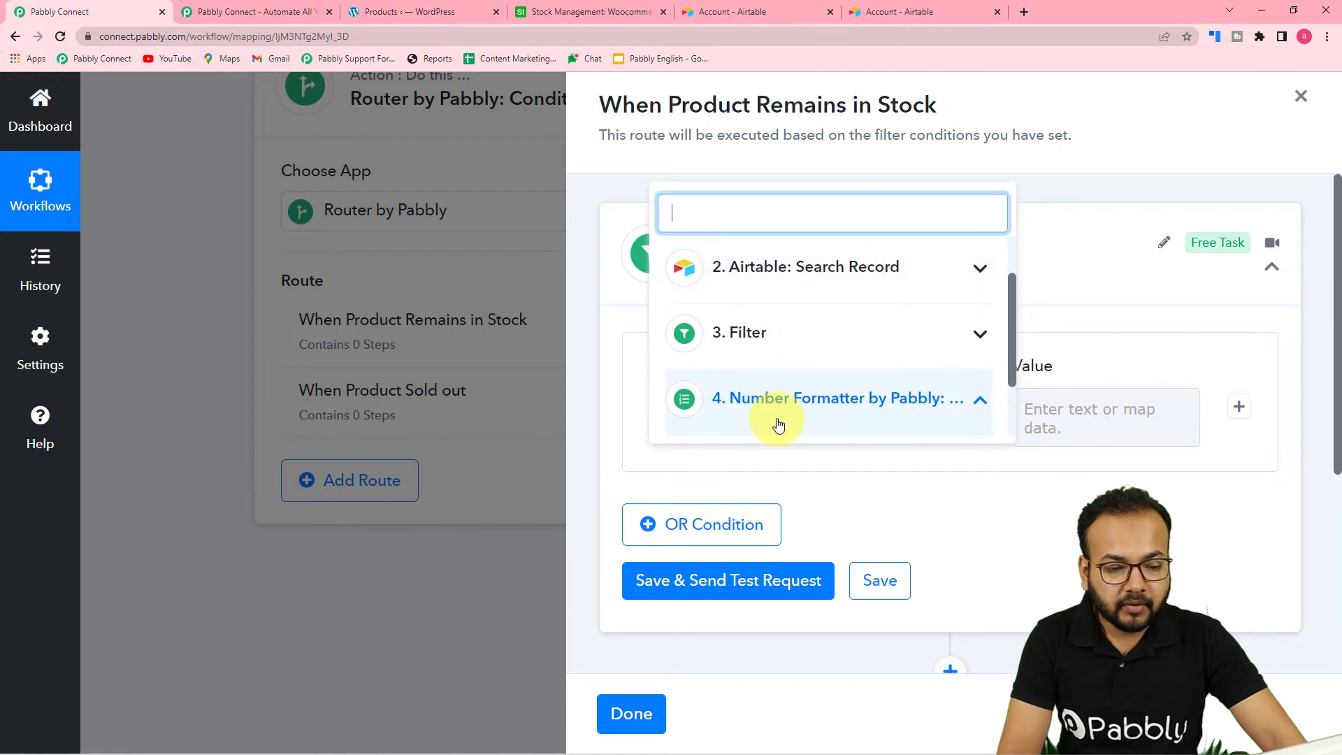
pyautogui.scroll(-2, 742, 401)
pyautogui.click(770, 417)
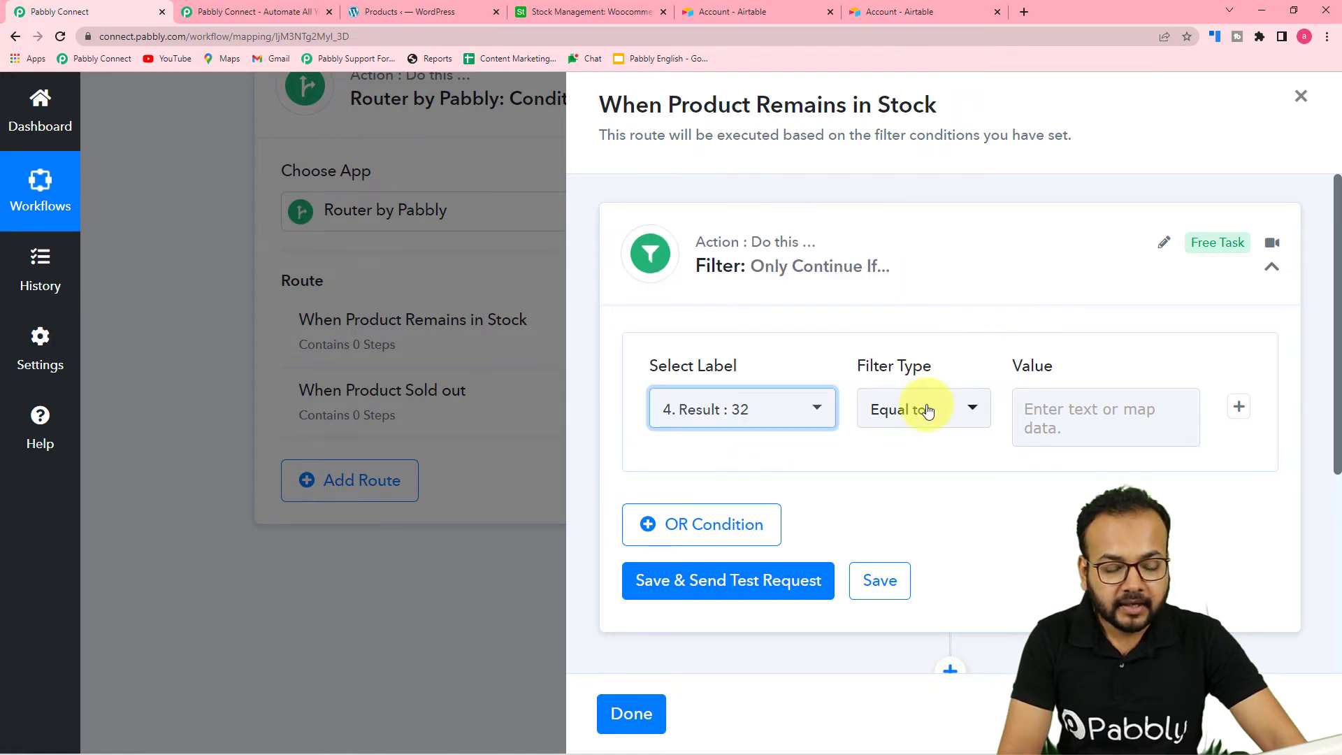
# Step: Set the filter condition to Does not equal to 0, save it with a test request and check the response
pyautogui.click(922, 418)
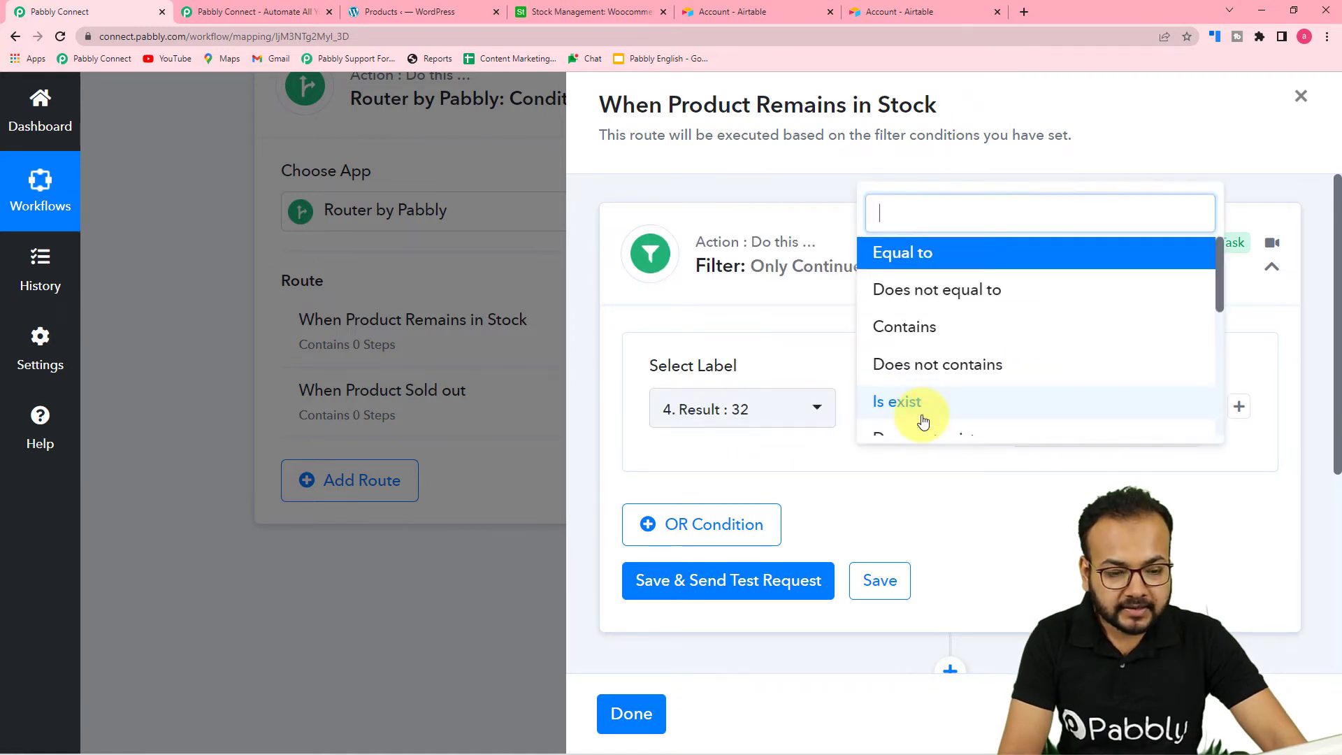
pyautogui.click(933, 295)
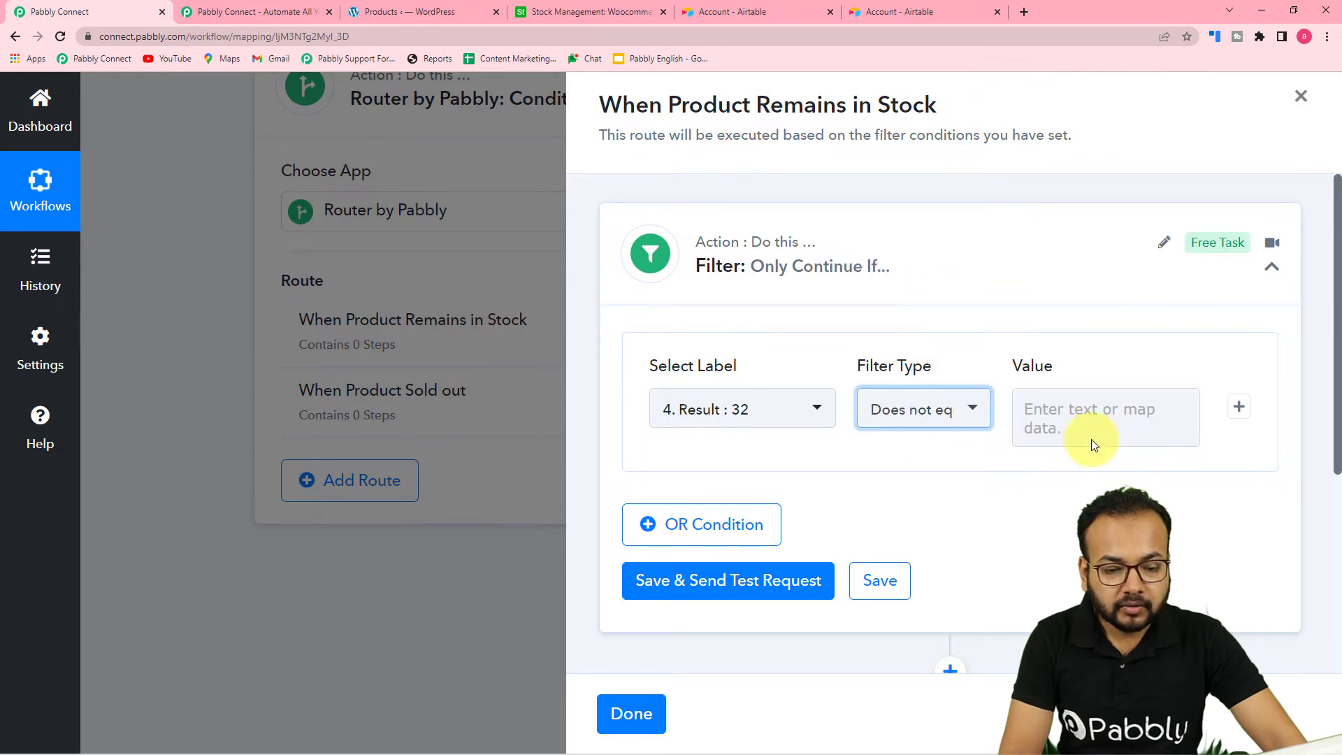
pyautogui.click(1062, 418)
pyautogui.write('0')
pyautogui.click(884, 464)
pyautogui.click(797, 559)
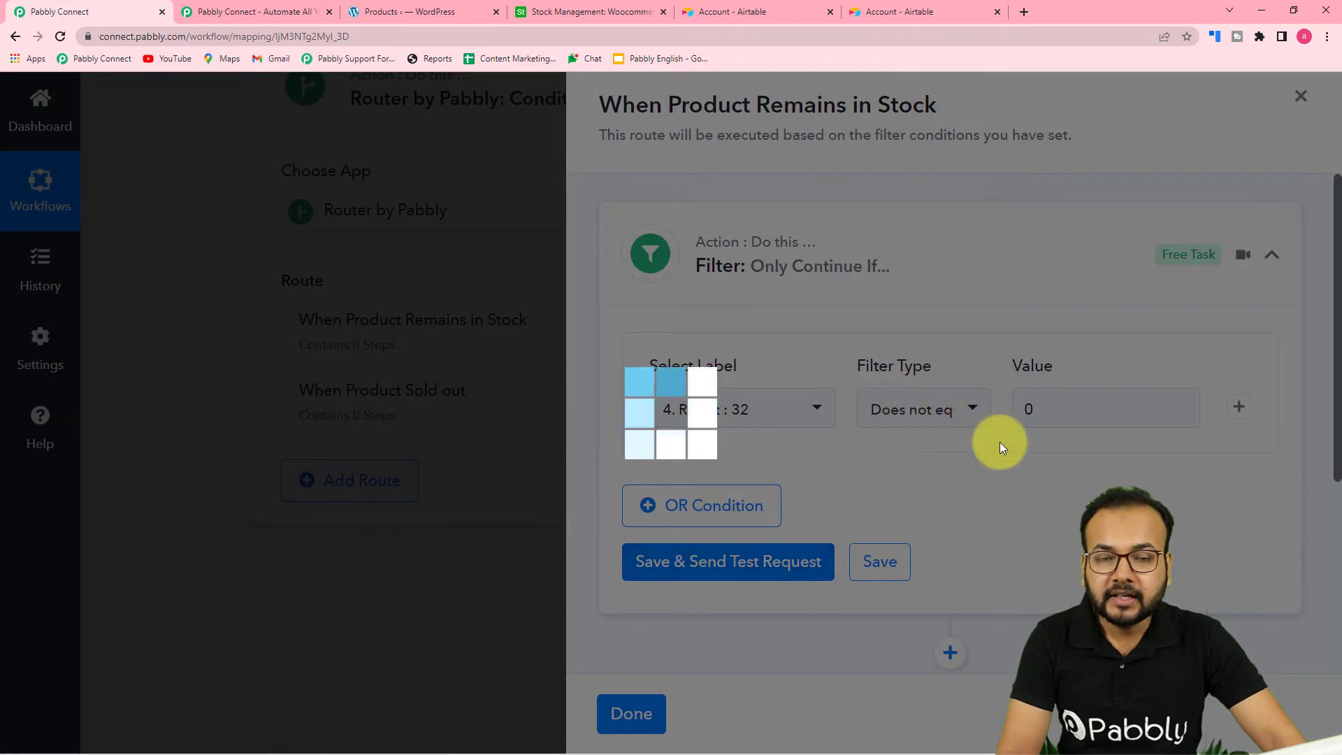
pyautogui.scroll(-5, 1000, 446)
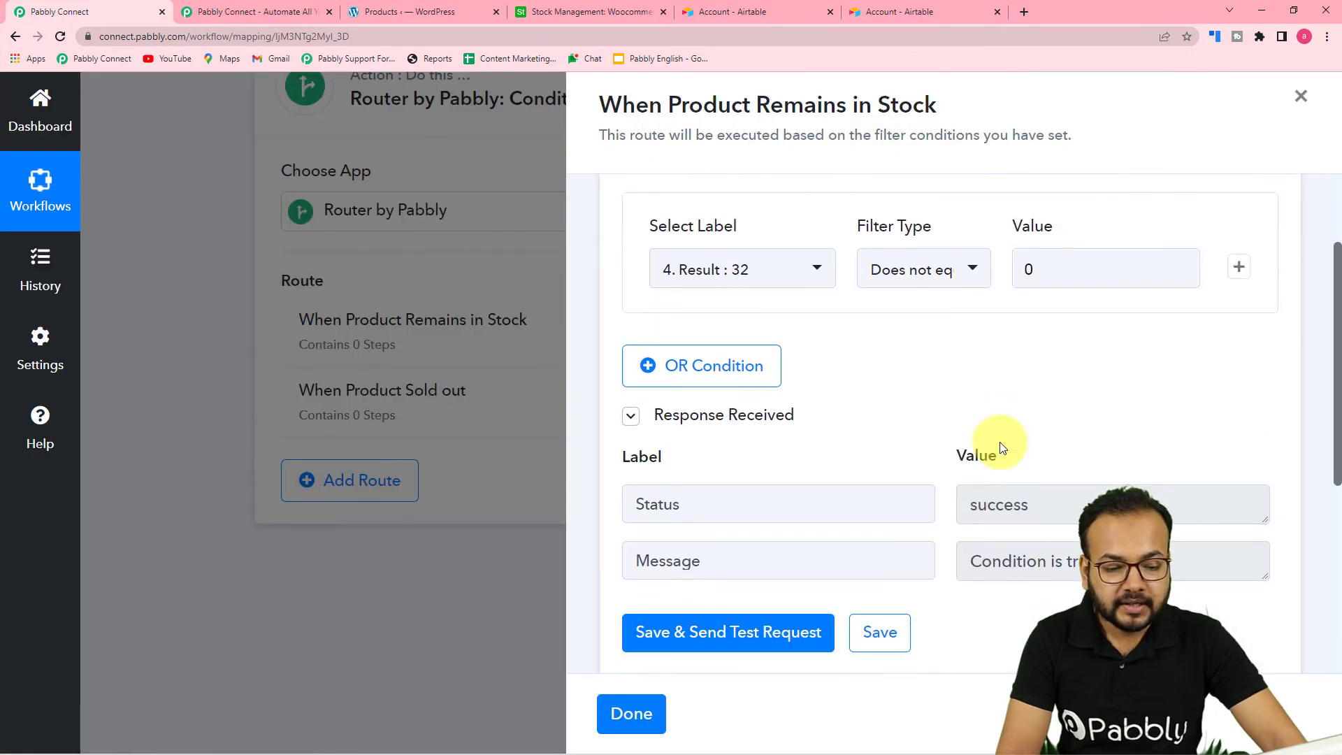
pyautogui.scroll(2, 1079, 460)
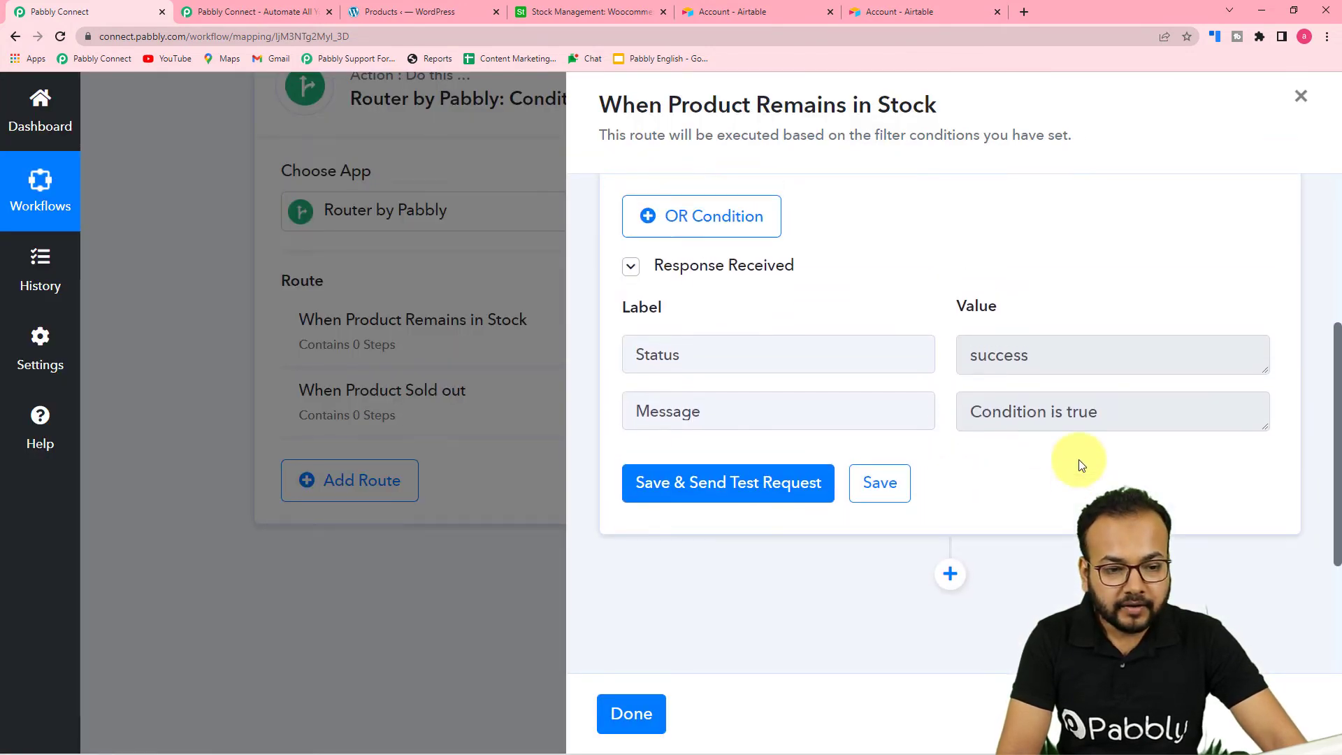
# Step: Add an action step after the filter in the in-stock route and choose Airtable as its app
pyautogui.scroll(-3, 1090, 311)
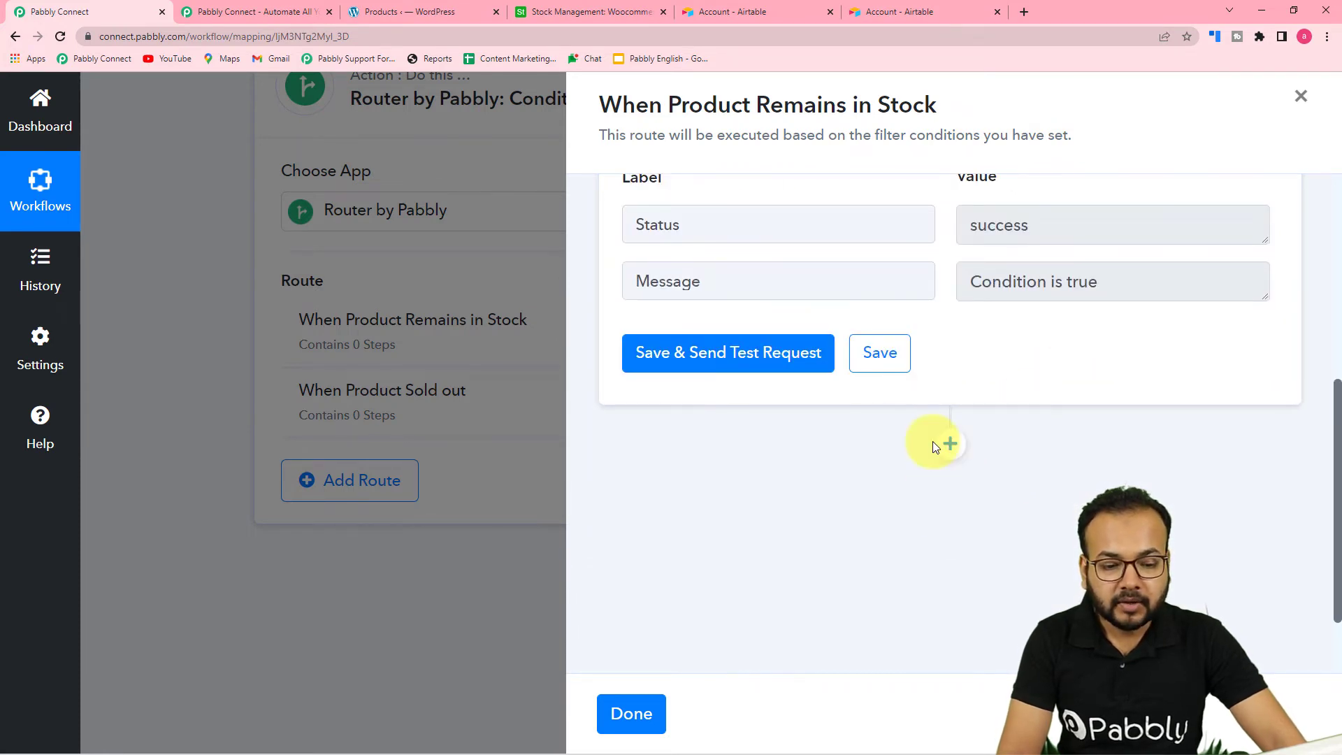
pyautogui.scroll(1, 956, 450)
pyautogui.scroll(-1, 950, 465)
pyautogui.click(951, 455)
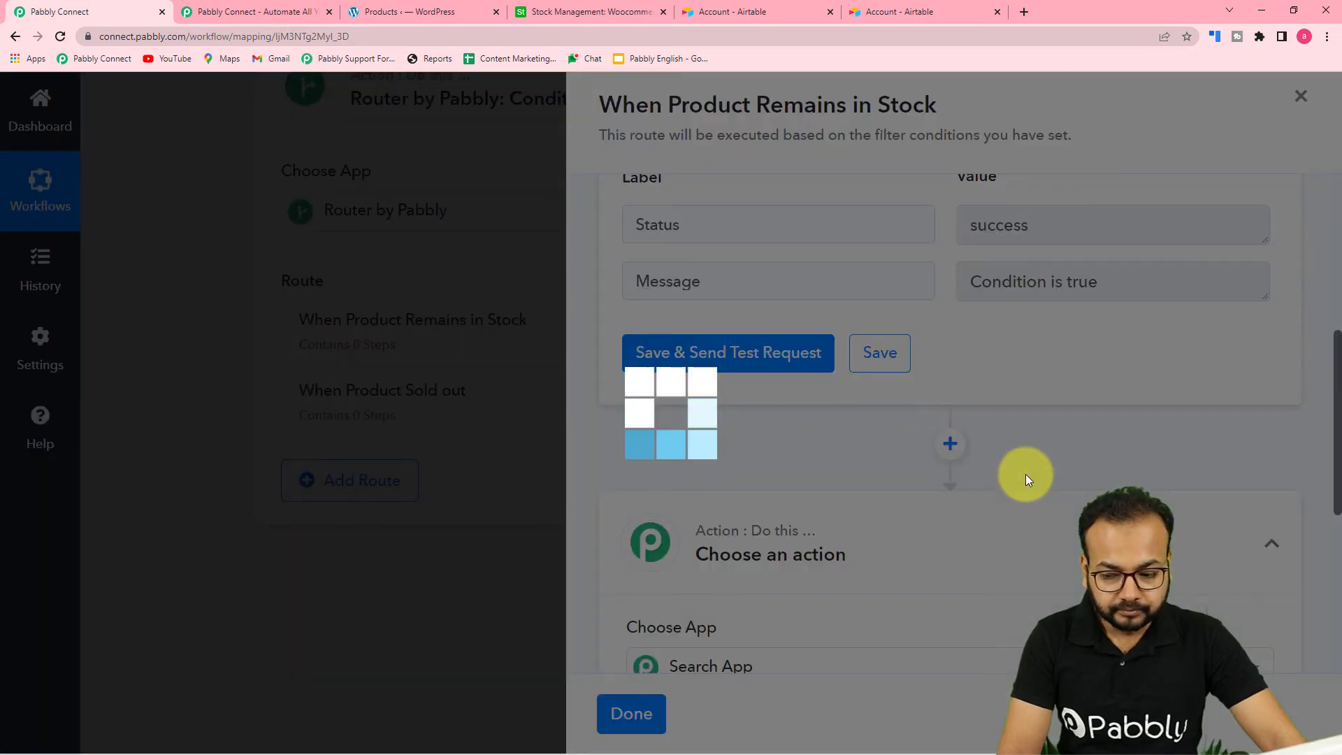
pyautogui.scroll(-6, 1025, 476)
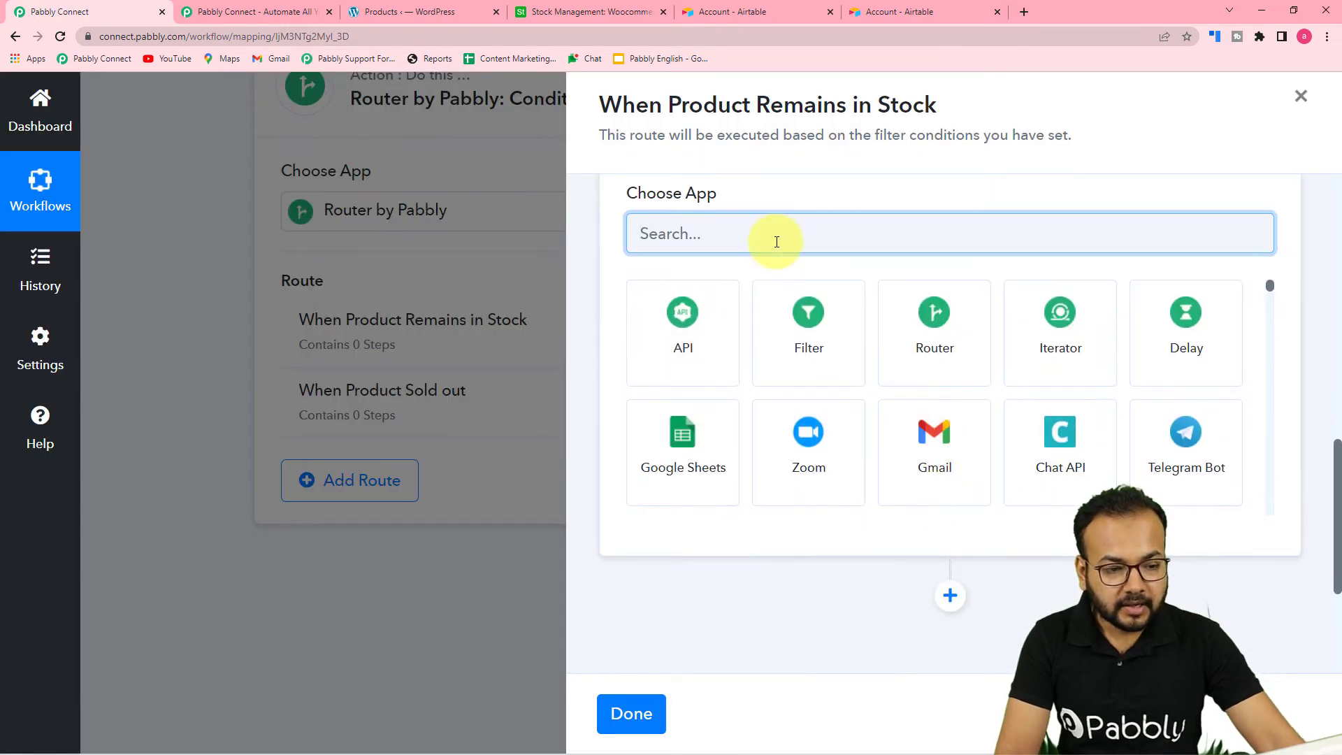
pyautogui.write('airt')
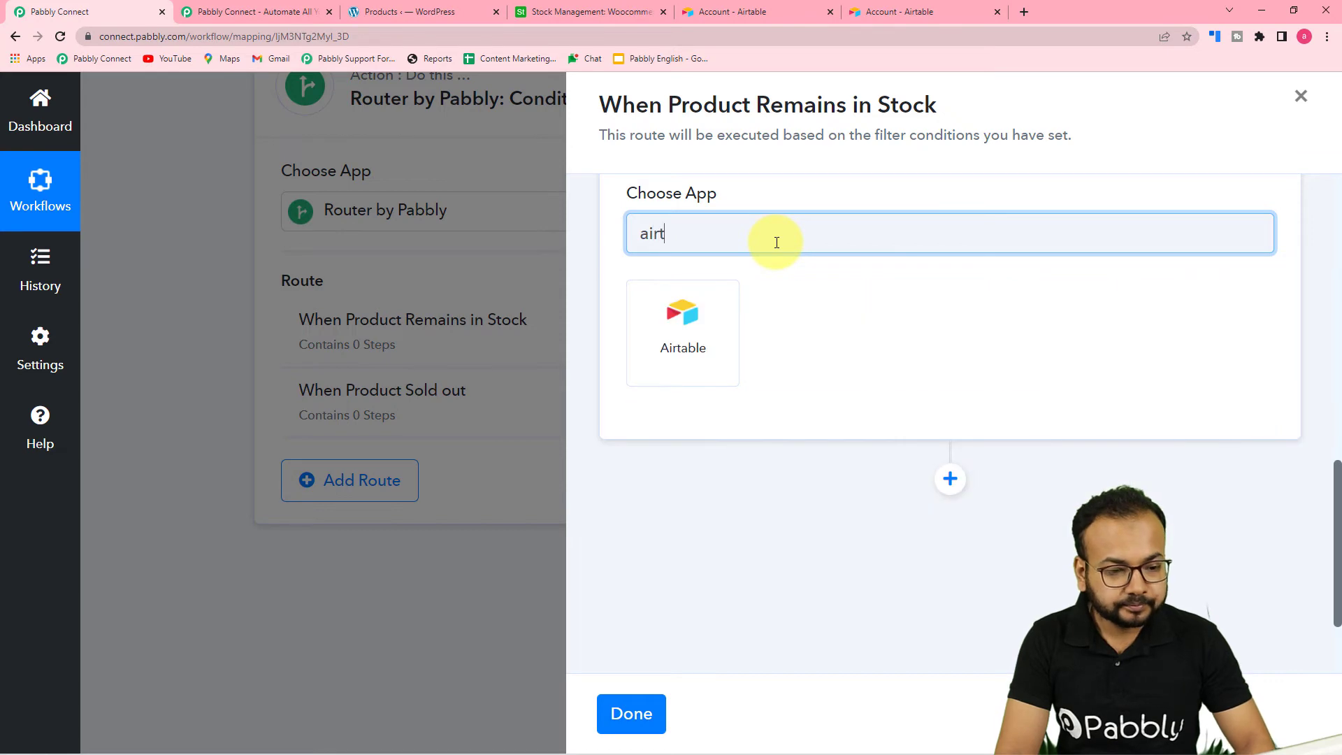
pyautogui.click(701, 334)
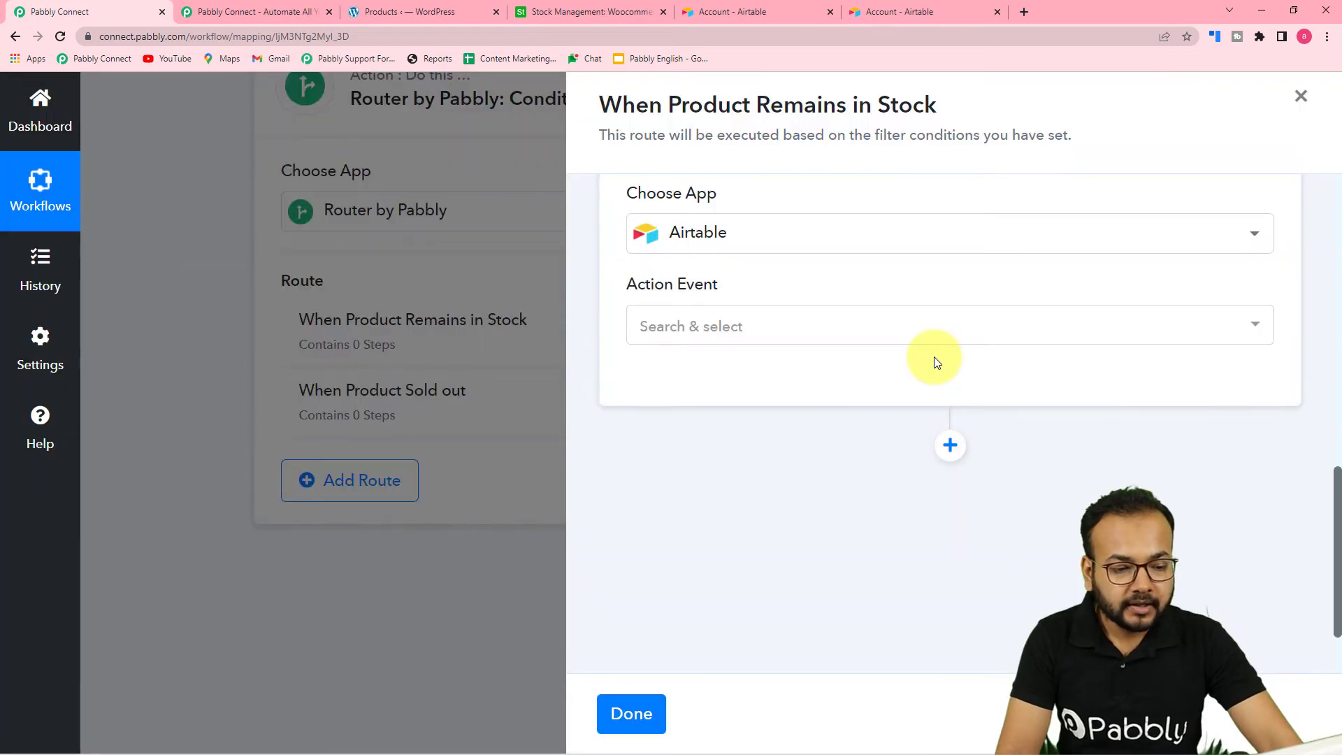
# Step: Set the Airtable action event to Update Record and connect it through the existing connection Airtable #94
pyautogui.click(740, 326)
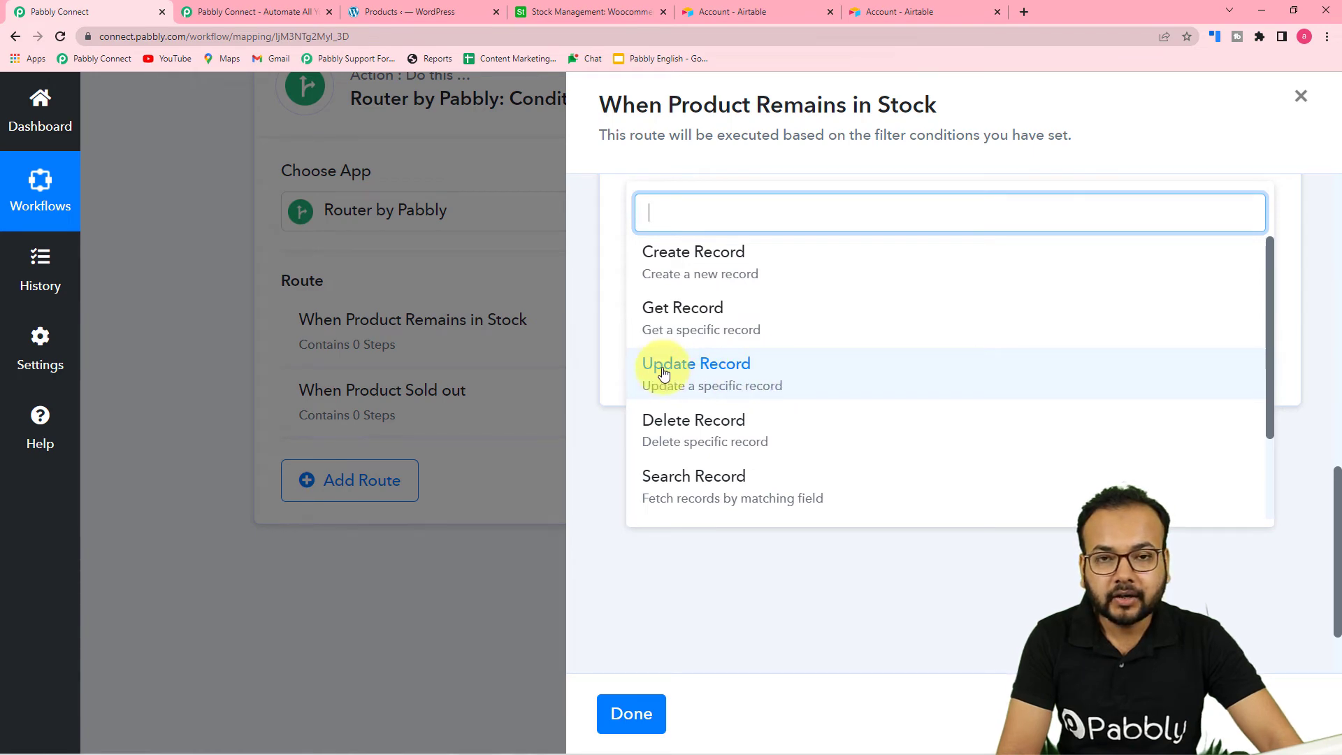
pyautogui.click(721, 376)
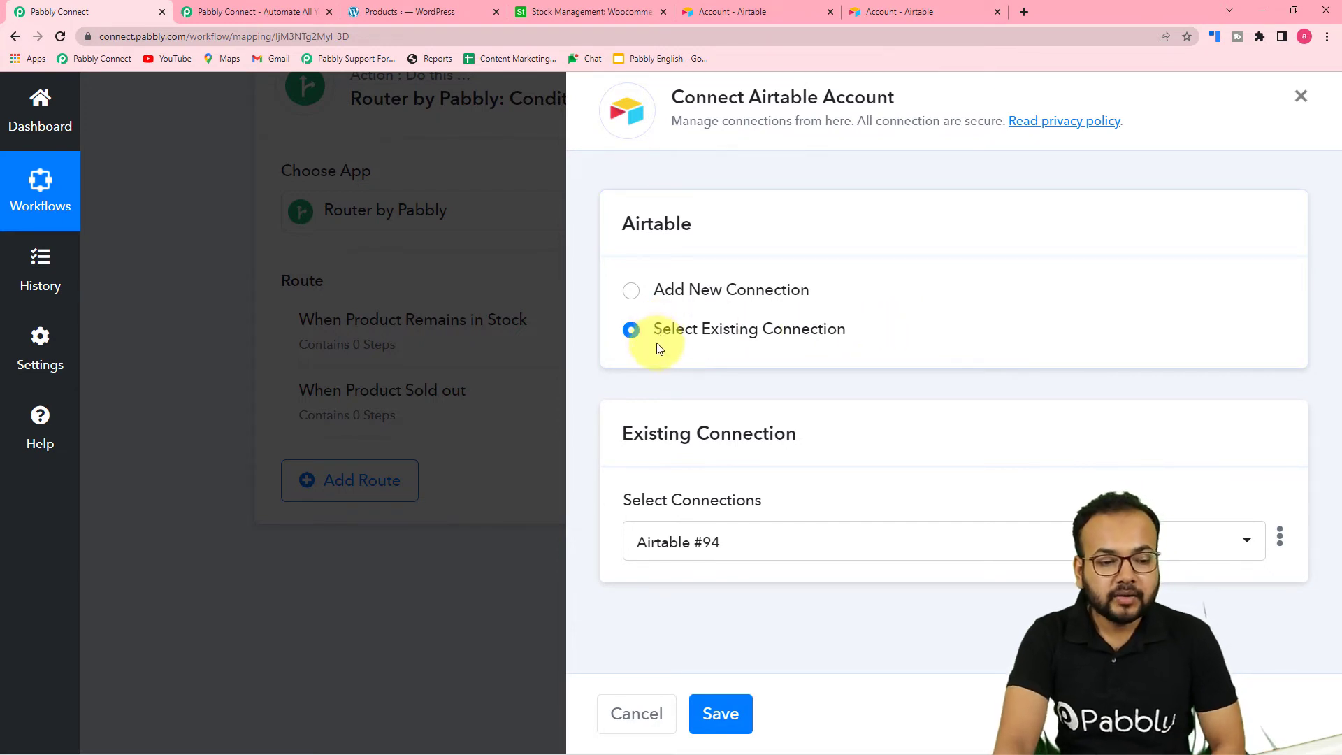
pyautogui.click(725, 699)
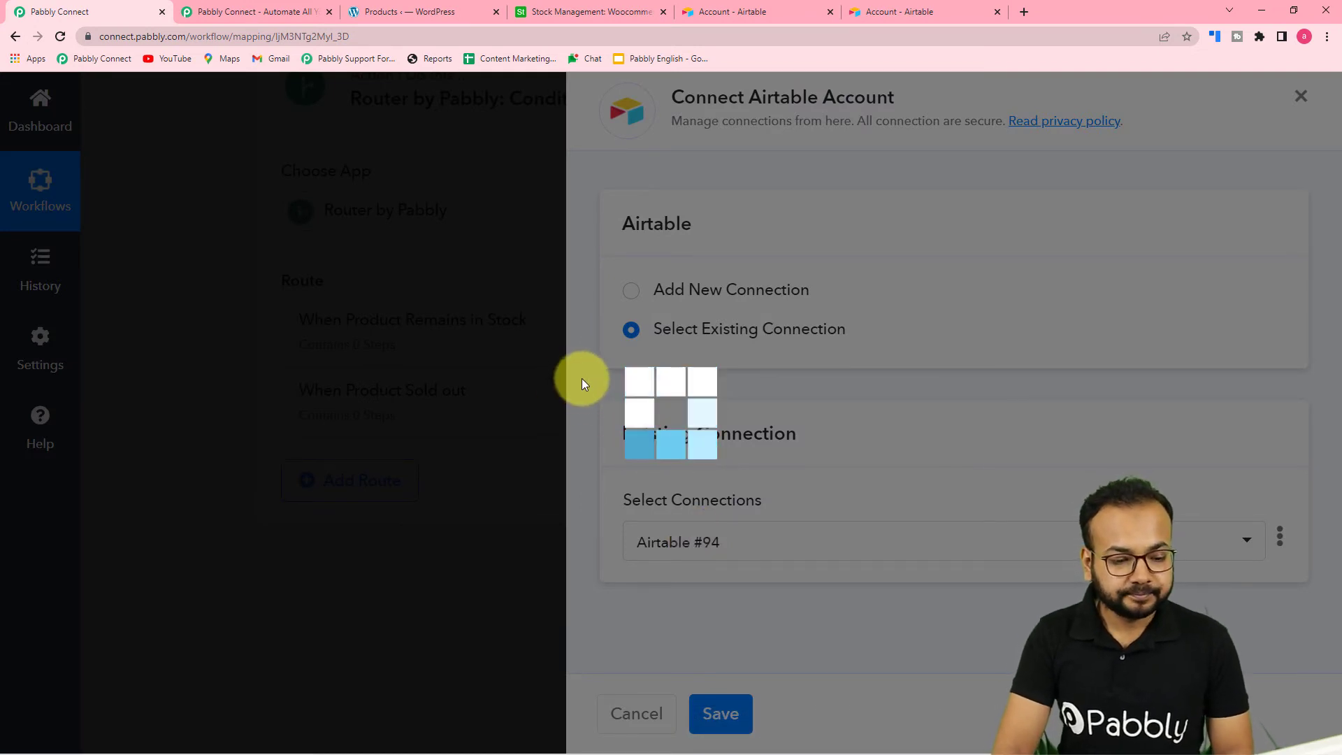
# Step: Select Stock Management as the base for the Airtable Update Record action
pyautogui.scroll(-3, 584, 379)
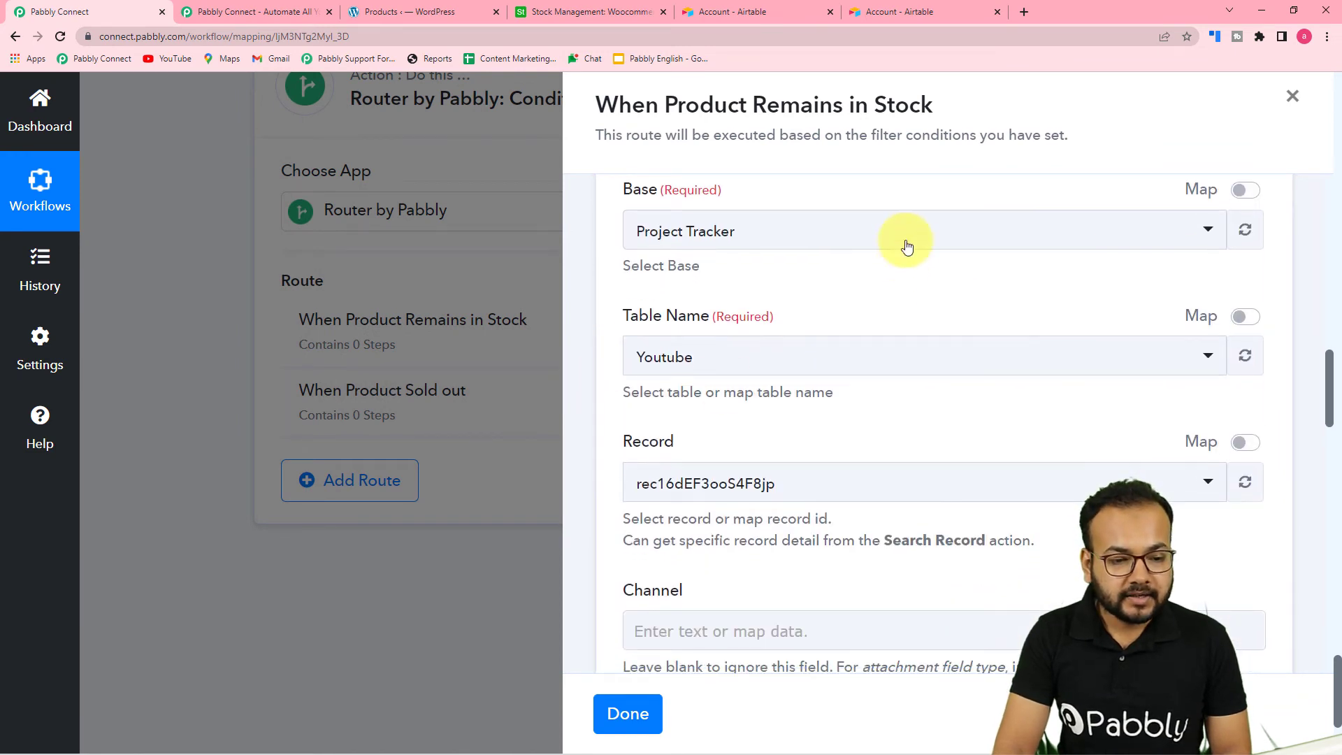
pyautogui.click(906, 247)
pyautogui.write('sto')
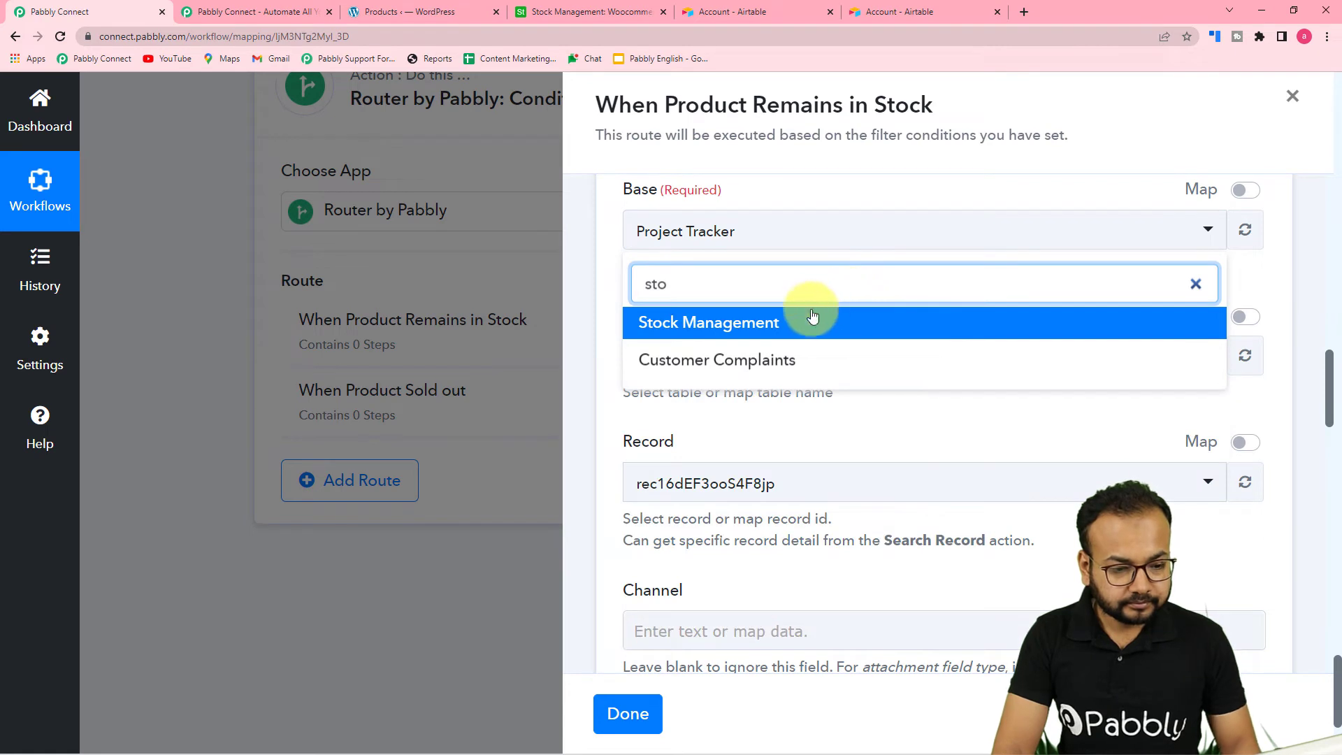
pyautogui.click(804, 325)
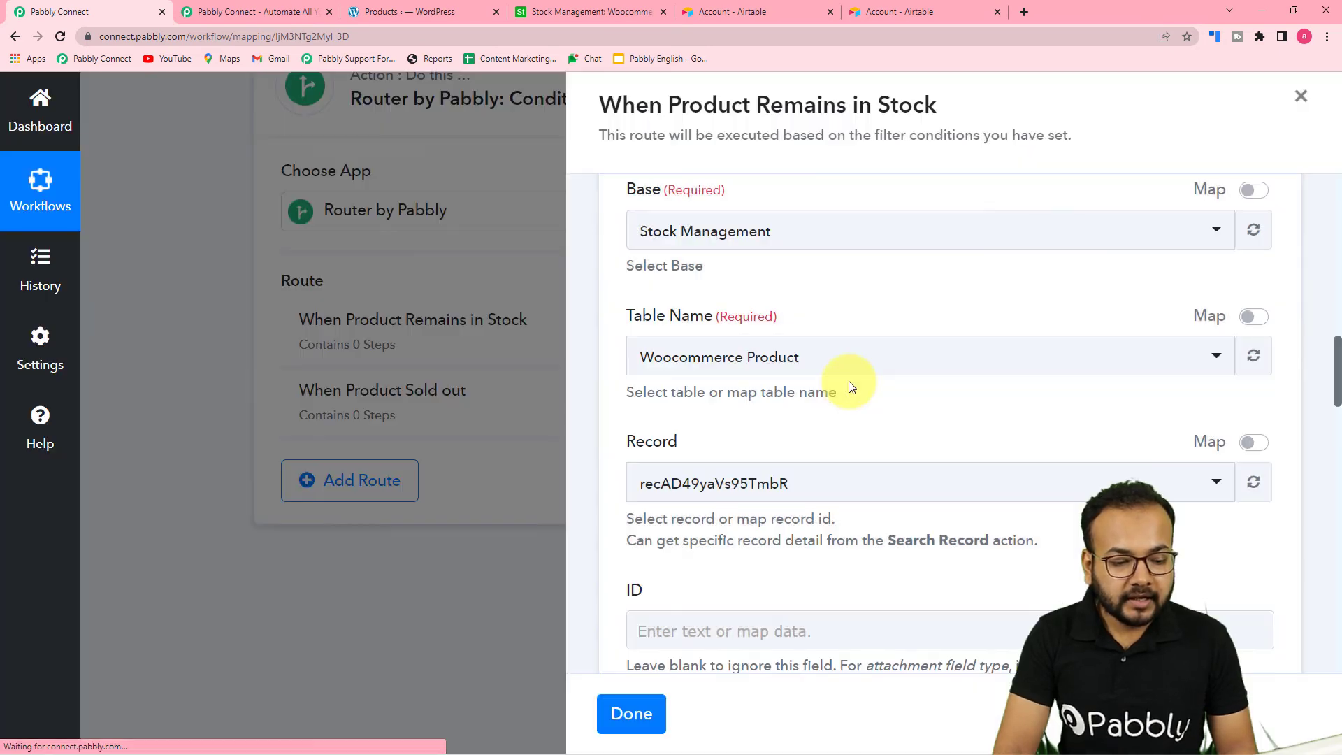
# Step: Save the Update Record action for the Woocommerce Product table, leaving its fields blank, and close the in-stock route
pyautogui.scroll(-2, 713, 342)
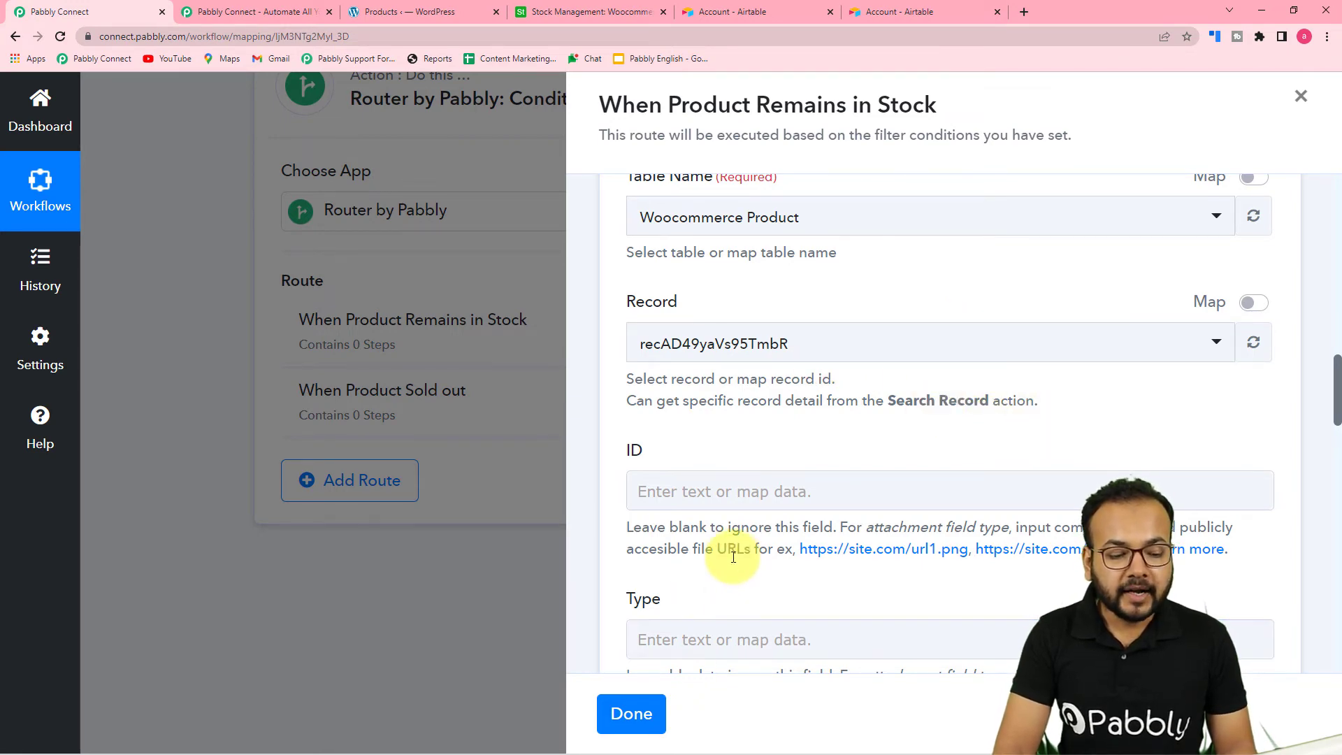
pyautogui.scroll(-7, 734, 548)
pyautogui.scroll(-13, 734, 556)
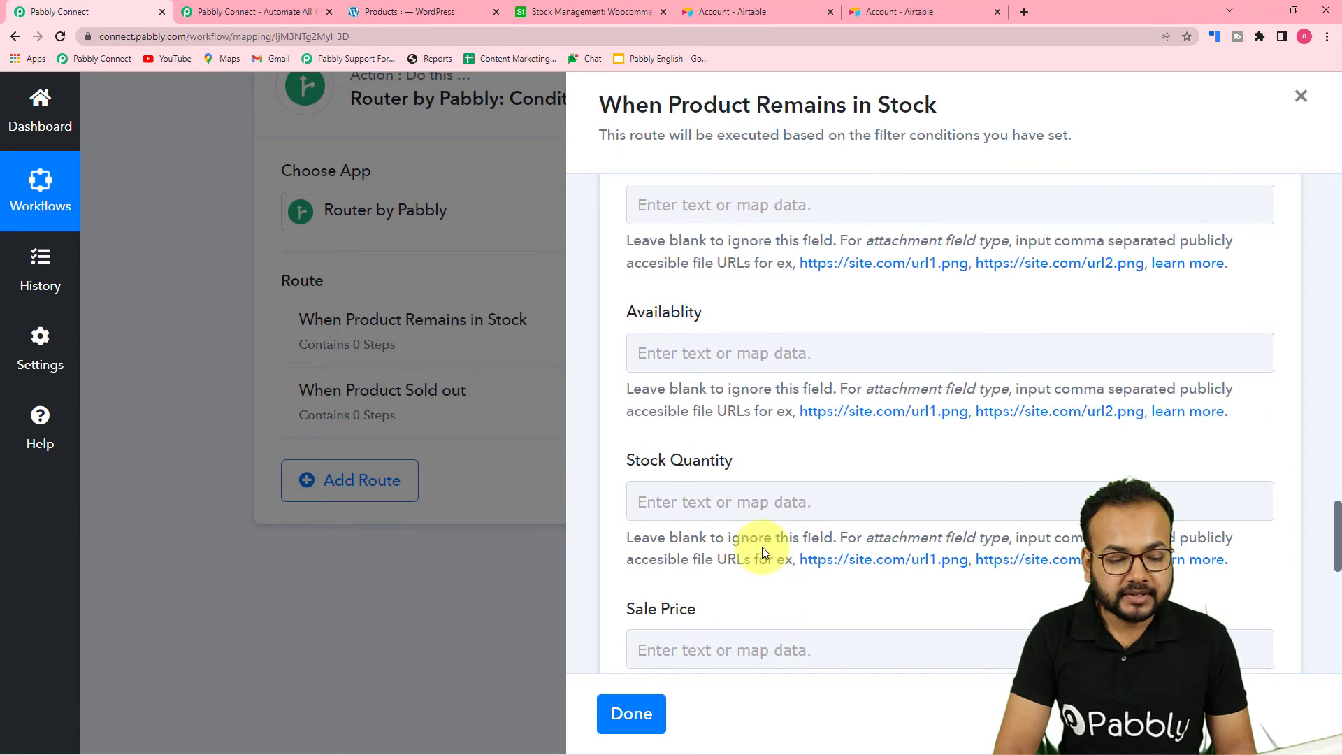
pyautogui.scroll(-4, 858, 529)
pyautogui.click(879, 332)
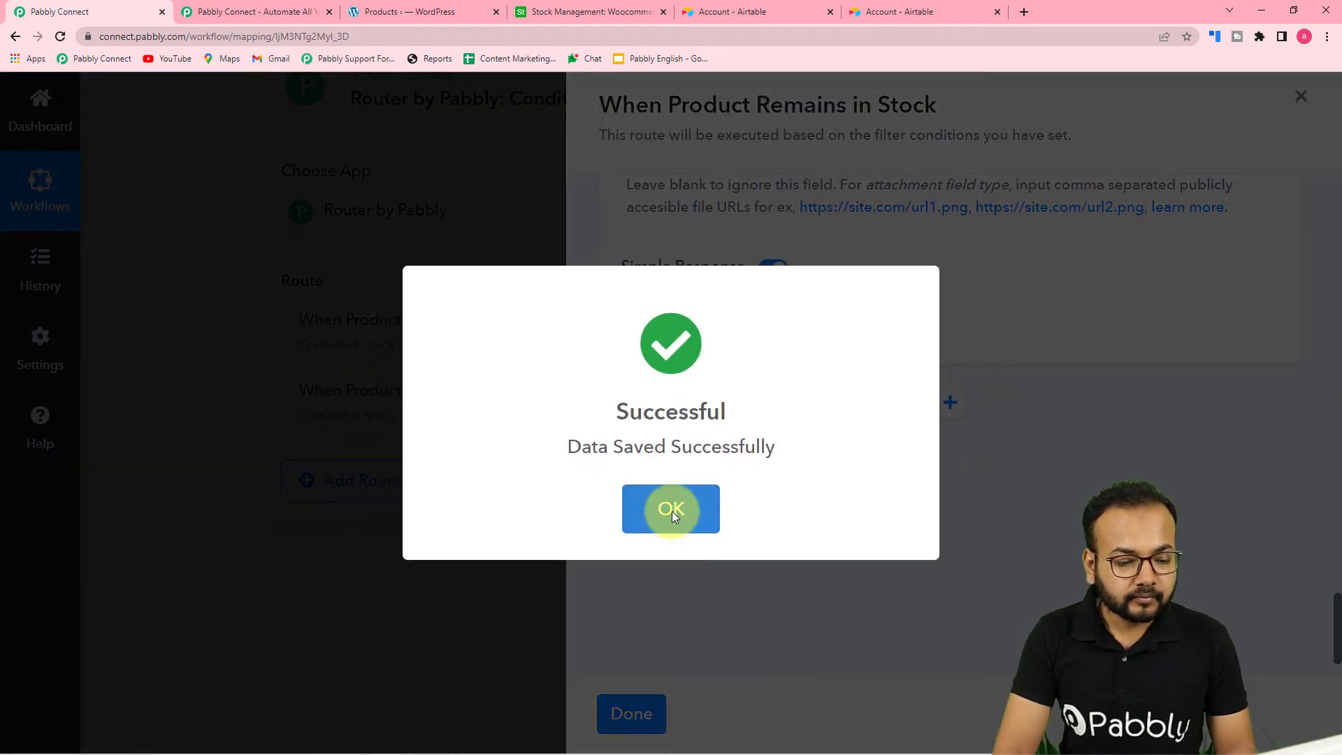
pyautogui.click(673, 508)
pyautogui.click(543, 652)
# Step: Examine the Airtable Search Record response for the record ID and fields of the matched product
pyautogui.scroll(15, 205, 478)
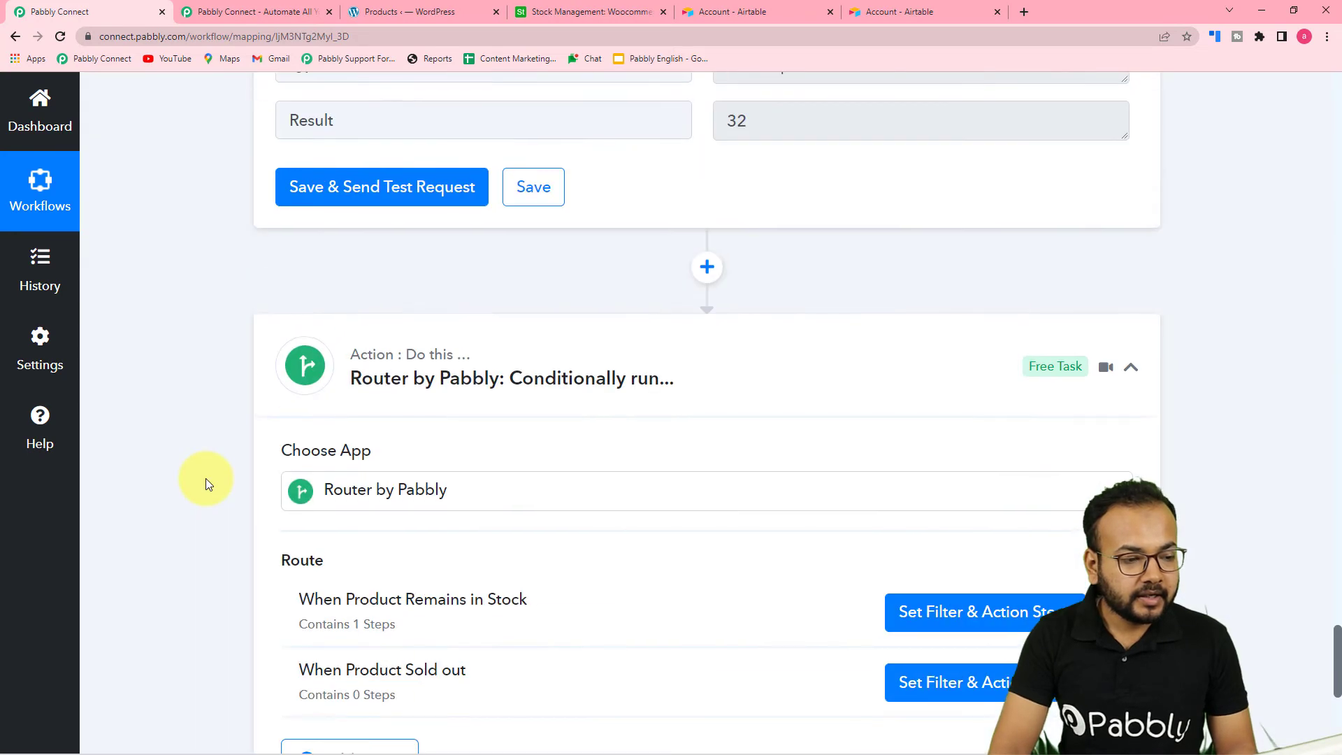
pyautogui.scroll(20, 210, 477)
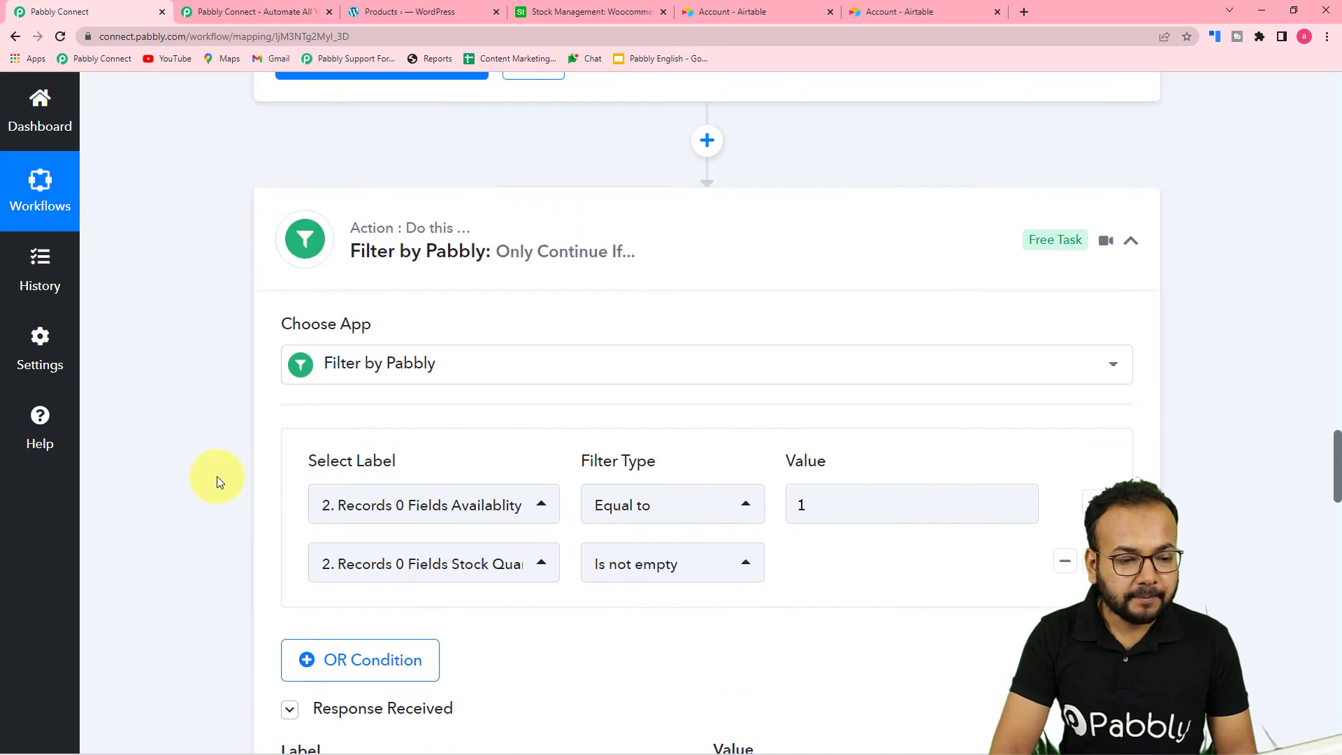
pyautogui.scroll(10, 222, 472)
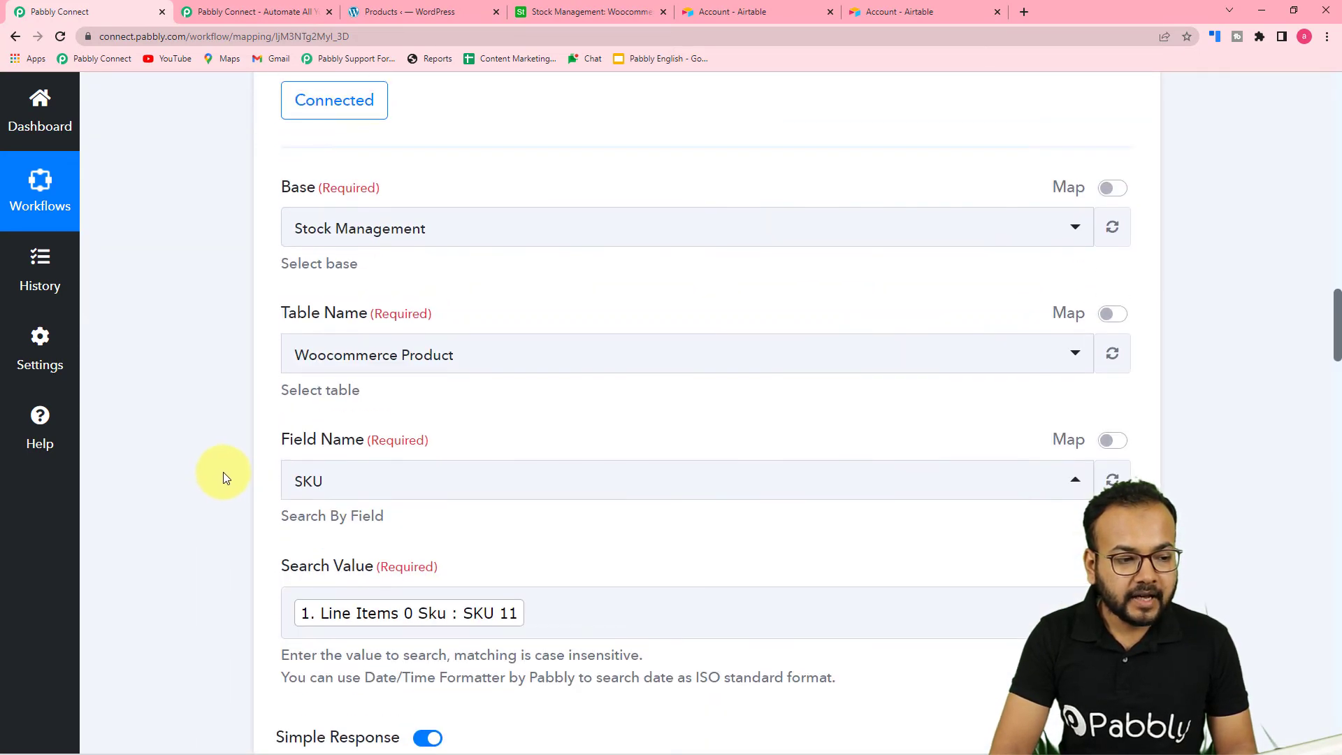
pyautogui.scroll(-6, 227, 475)
pyautogui.scroll(-4, 228, 473)
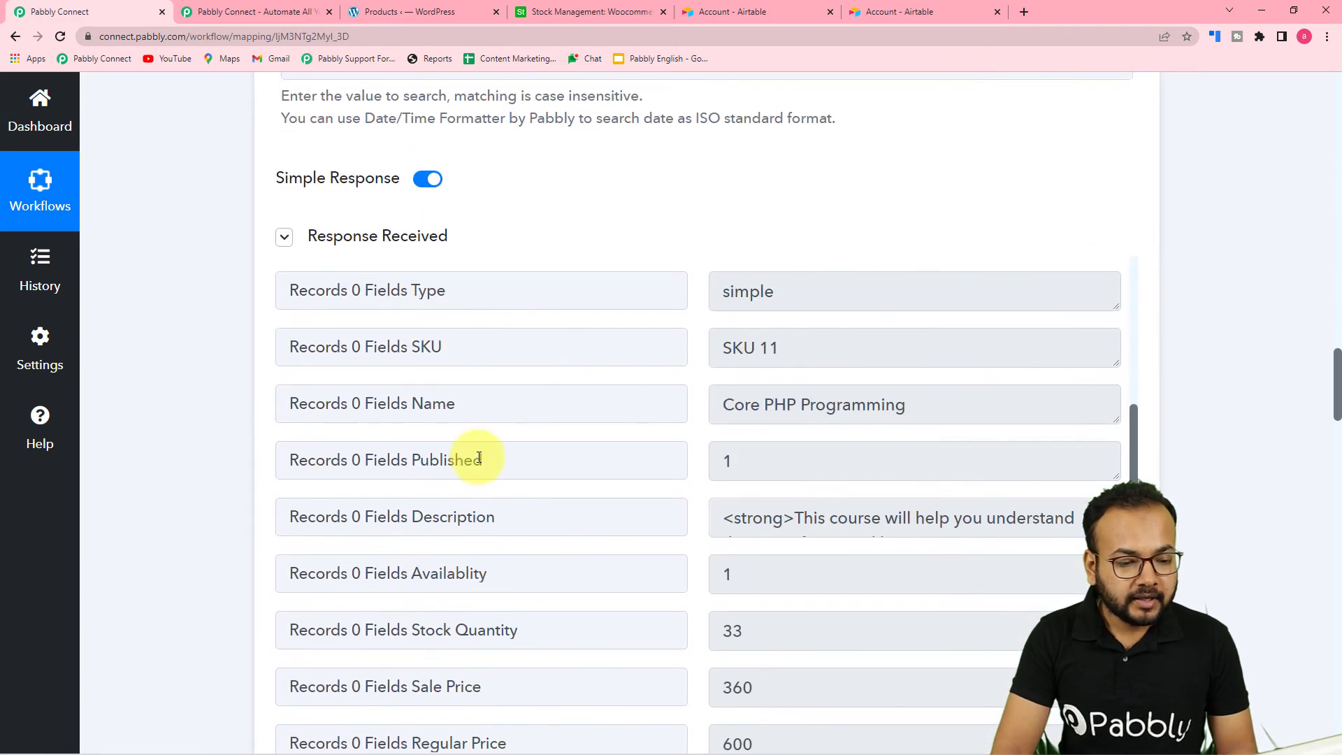
pyautogui.scroll(3, 479, 457)
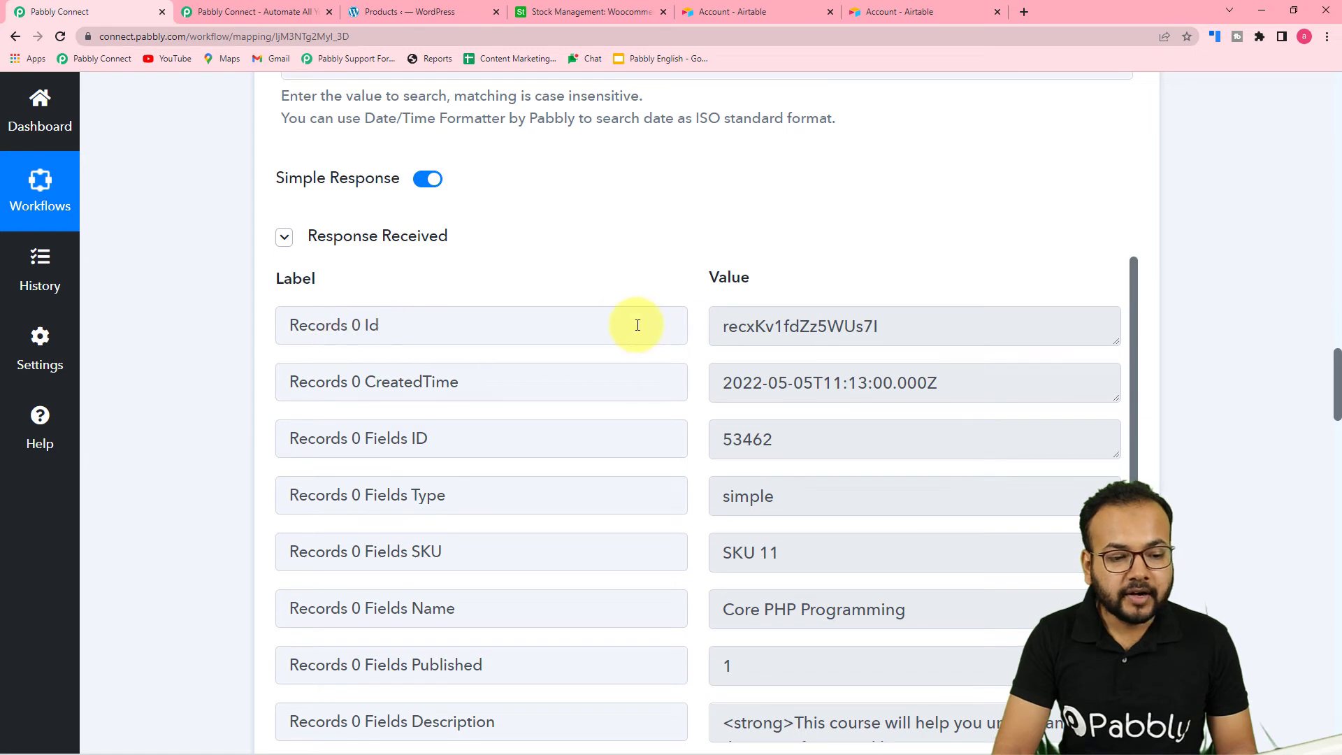
pyautogui.scroll(-5, 225, 434)
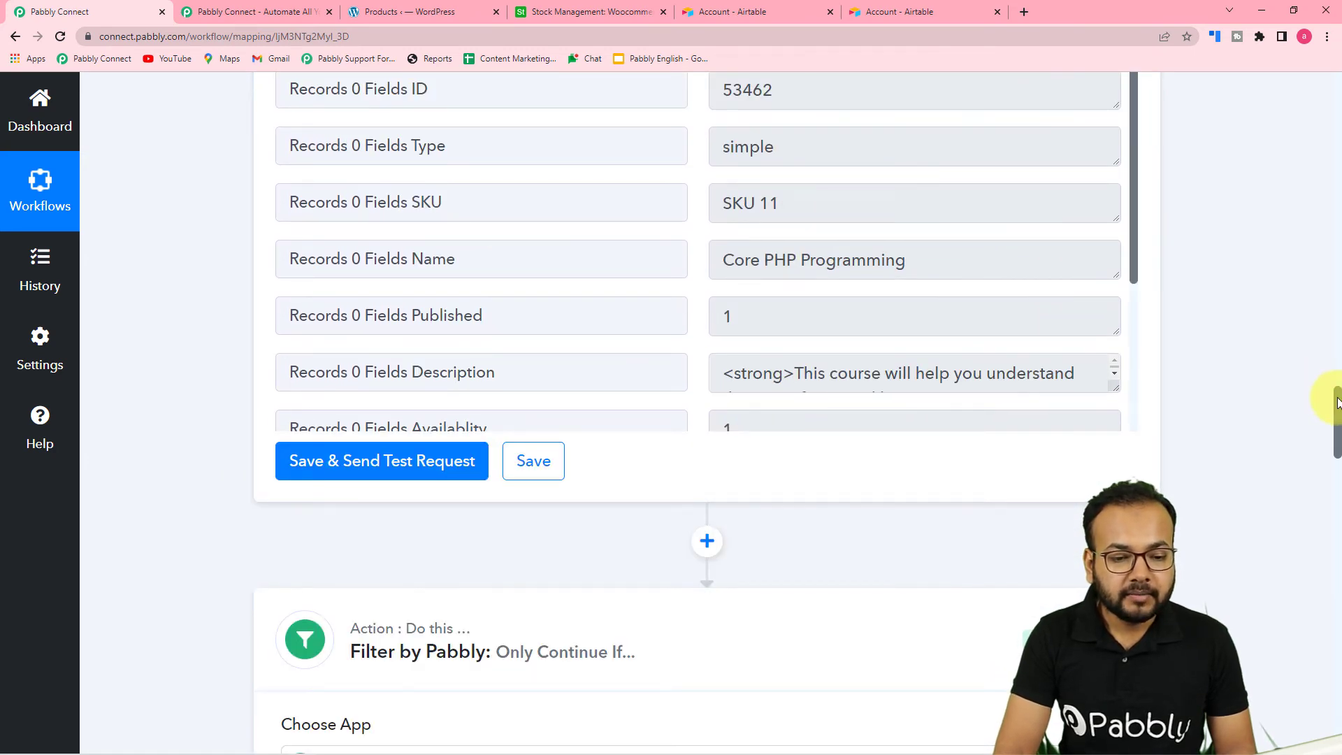
pyautogui.moveTo(1337, 402); pyautogui.dragTo(1337, 701)
# Step: Reopen the in-stock route's Update Record action, enable mapping for Record and map it to Records 0 Id from Airtable: Search Record
pyautogui.click(965, 435)
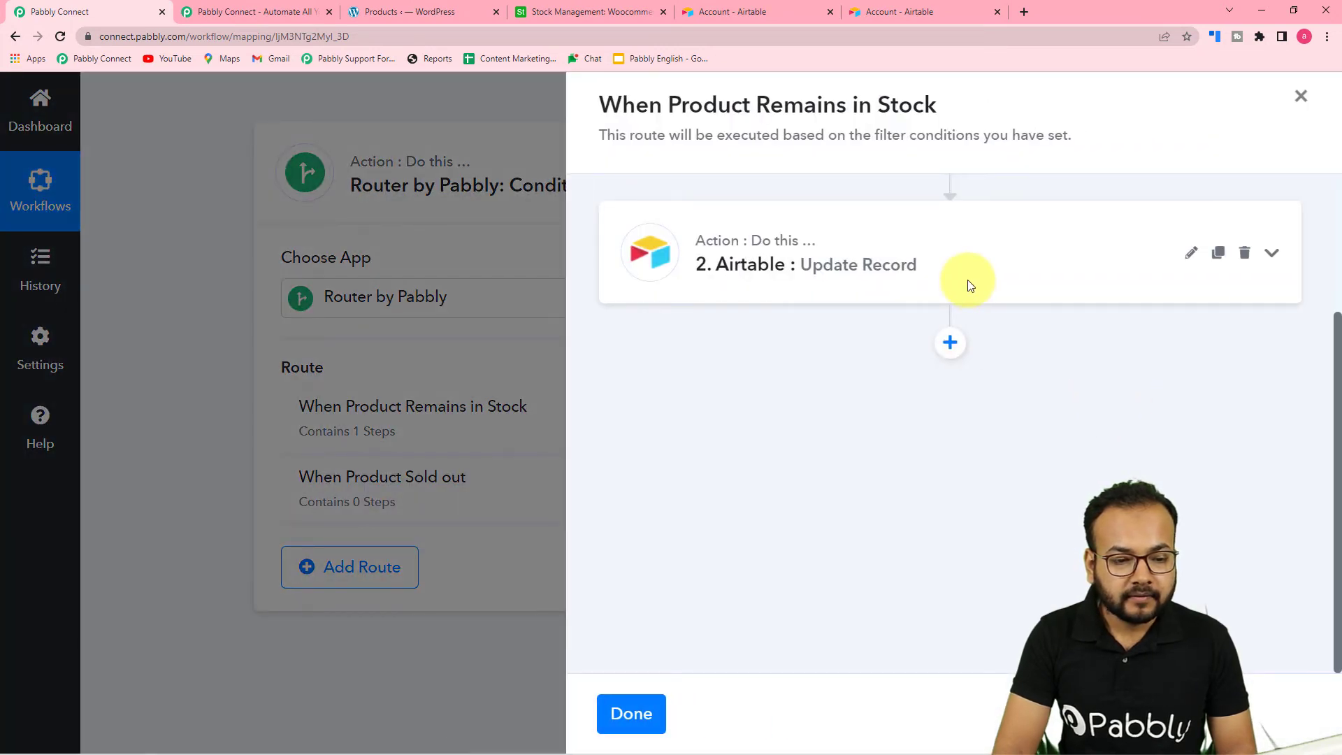
pyautogui.click(967, 281)
pyautogui.scroll(-8, 969, 284)
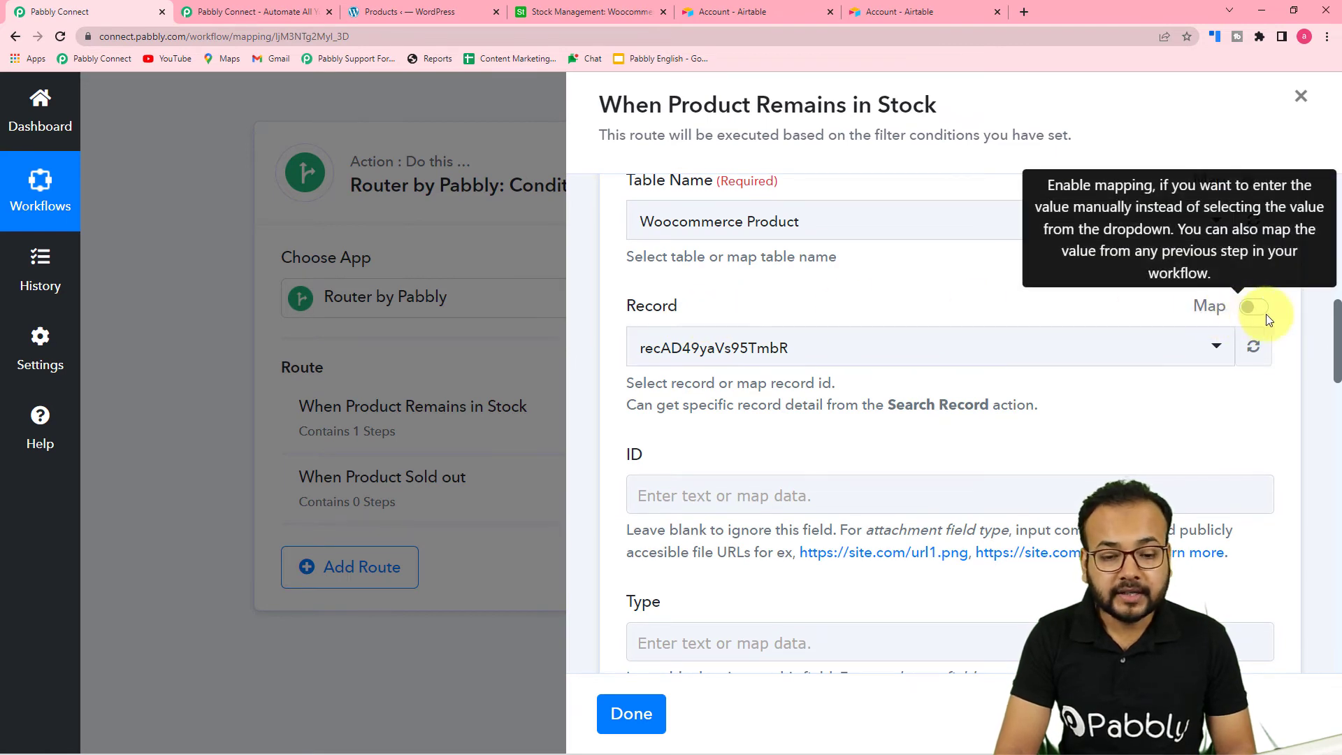
pyautogui.click(1255, 309)
pyautogui.doubleClick(814, 359)
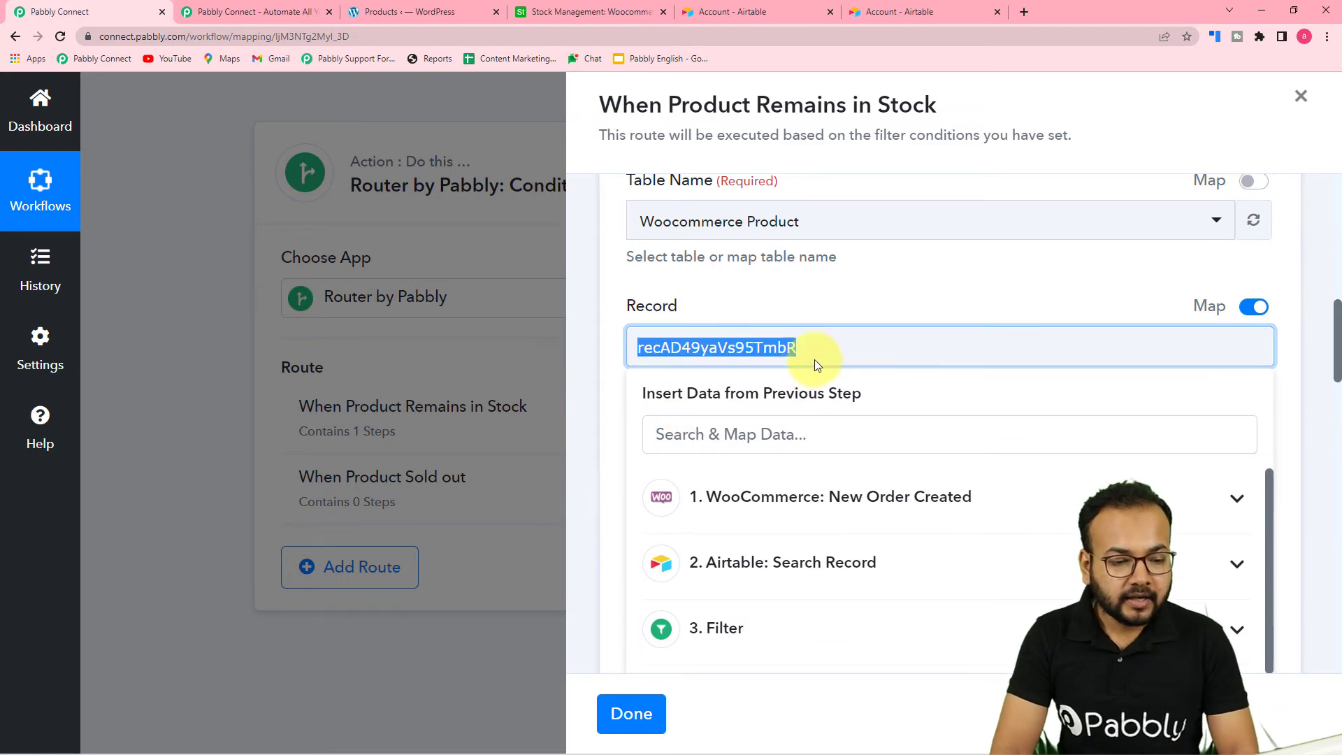
pyautogui.press('BackSpace')
pyautogui.scroll(-4, 822, 347)
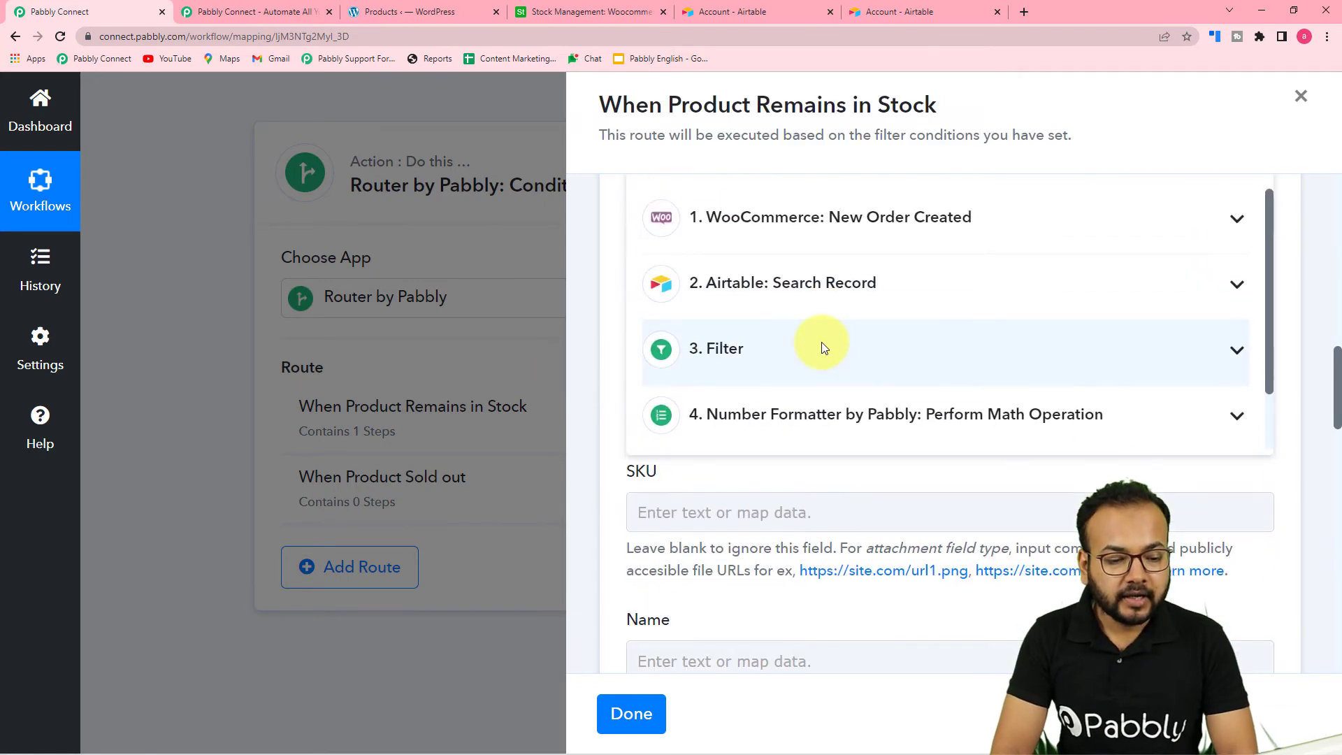
pyautogui.click(784, 302)
pyautogui.click(753, 378)
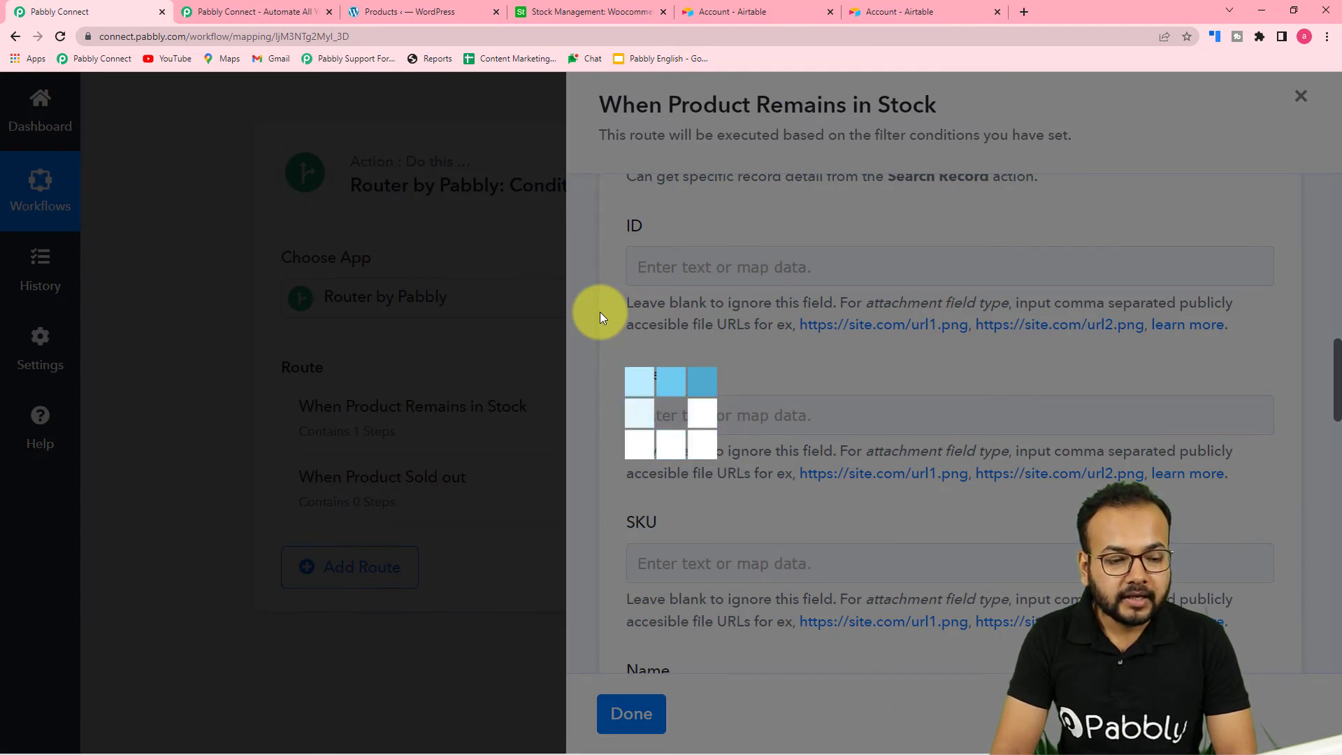
pyautogui.scroll(2, 600, 311)
pyautogui.scroll(-2, 600, 311)
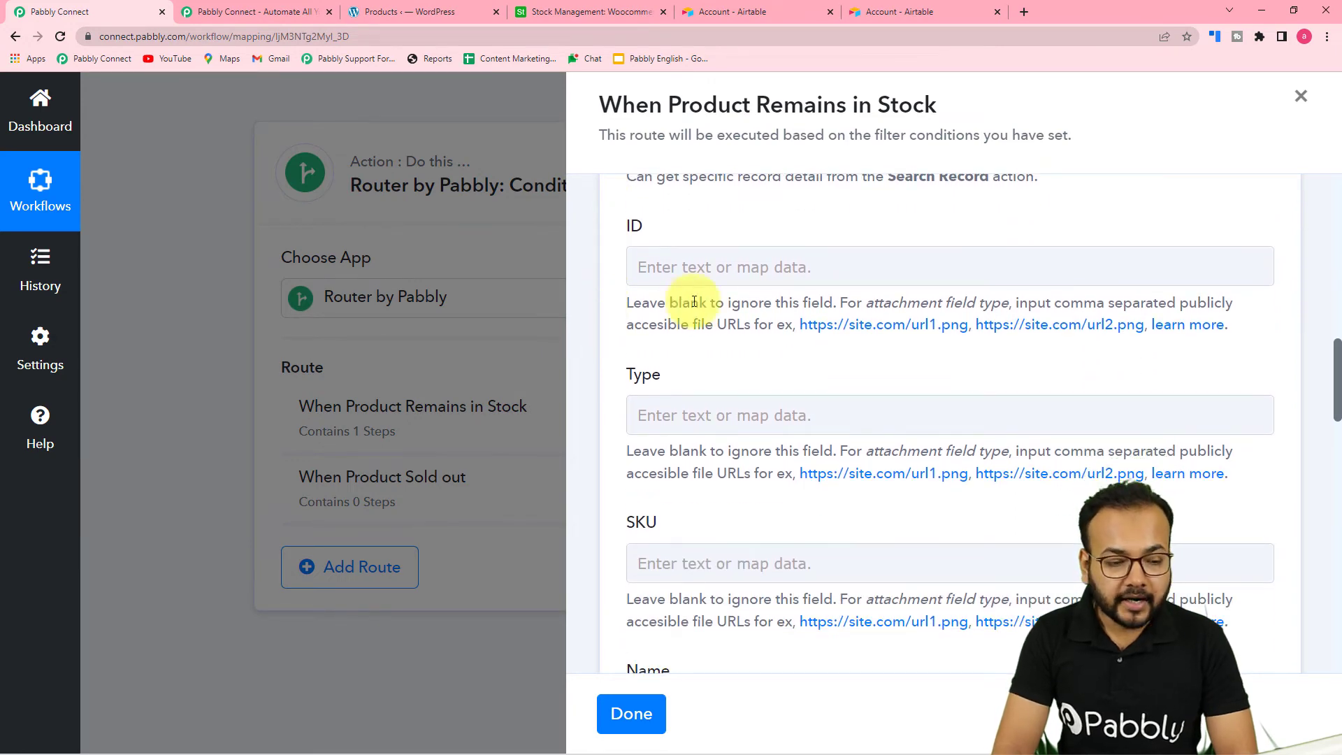
# Step: Map the Stock Quantity field to the Result of the Number Formatter math operation, checking the matching column in the Airtable table
pyautogui.scroll(-7, 709, 308)
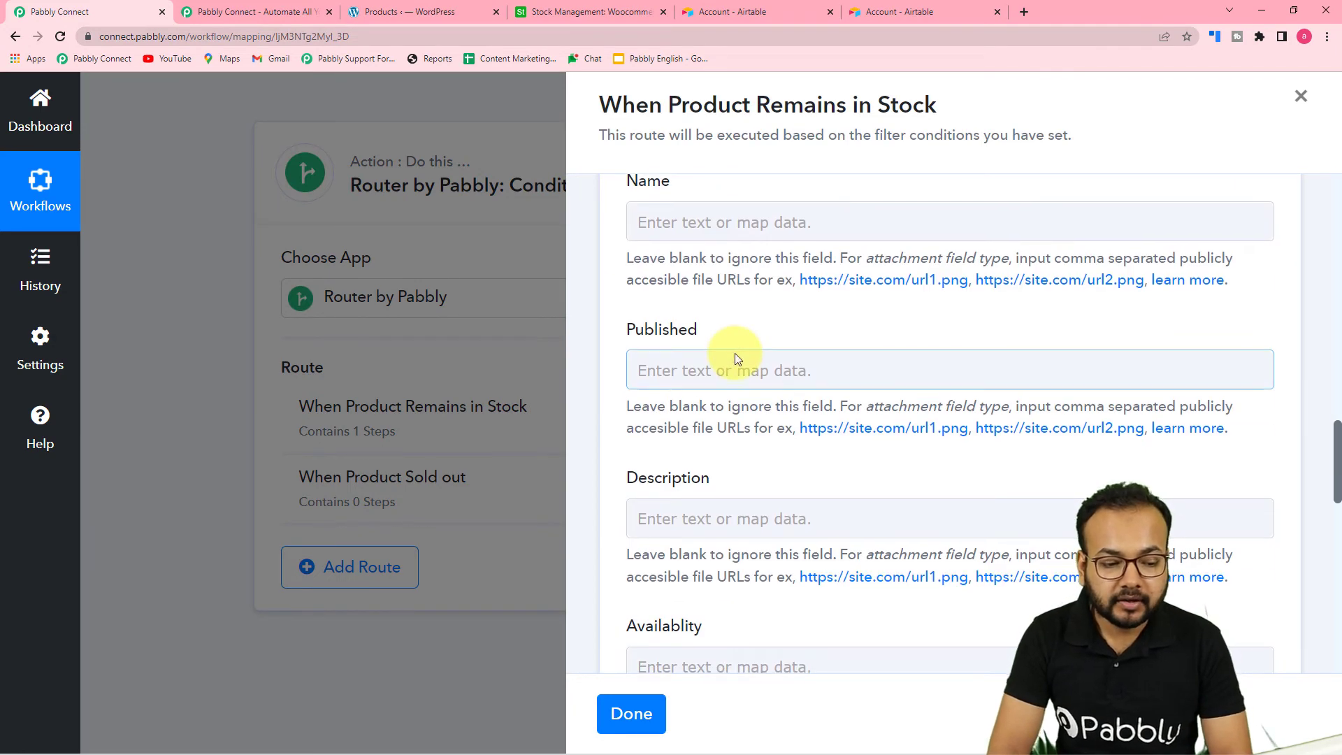
pyautogui.scroll(-3, 736, 353)
pyautogui.scroll(-2, 735, 354)
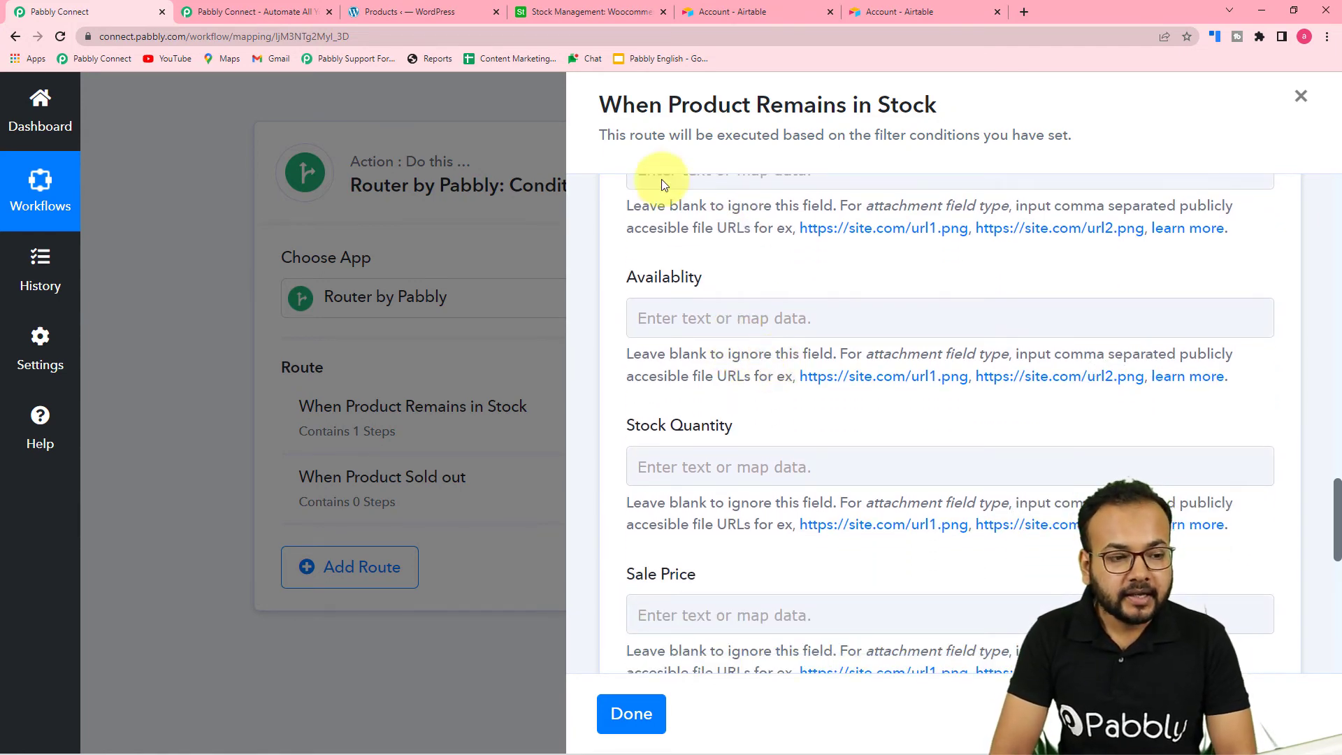
pyautogui.click(577, 14)
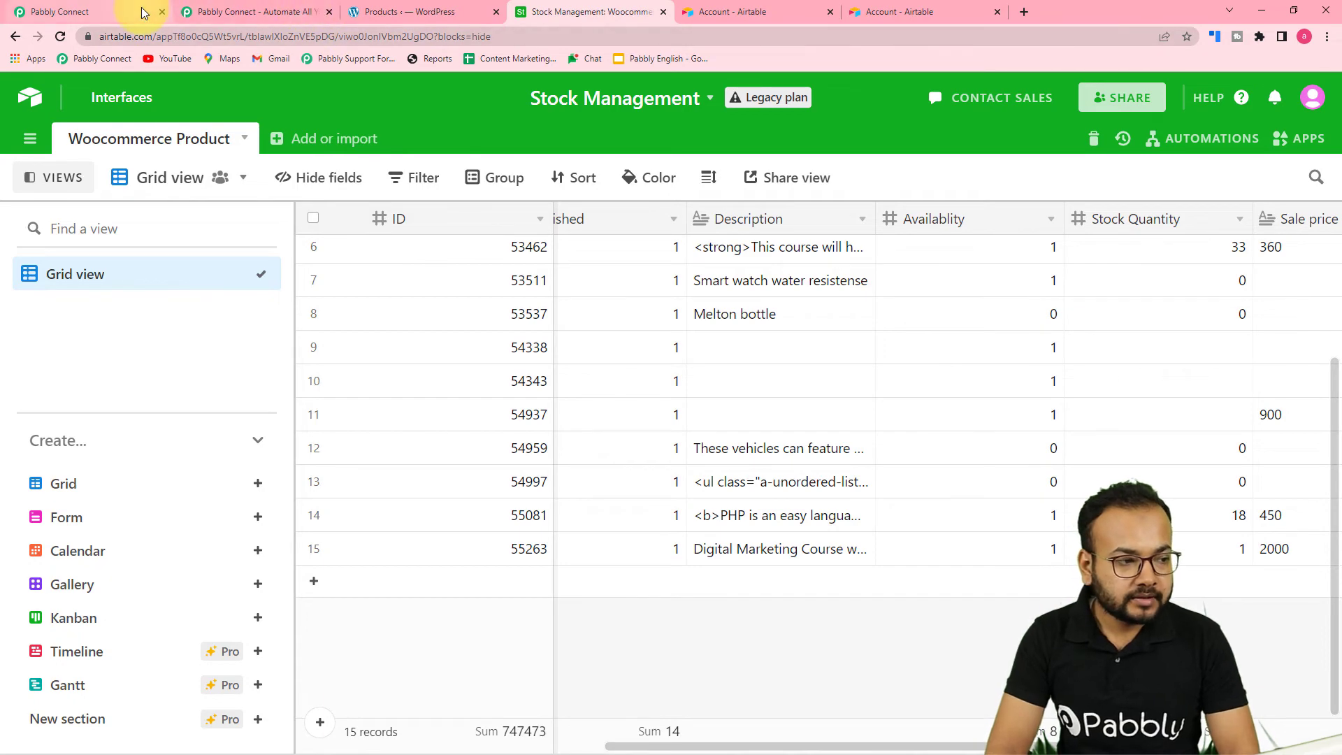
pyautogui.click(67, 11)
pyautogui.scroll(-2, 683, 370)
pyautogui.click(706, 334)
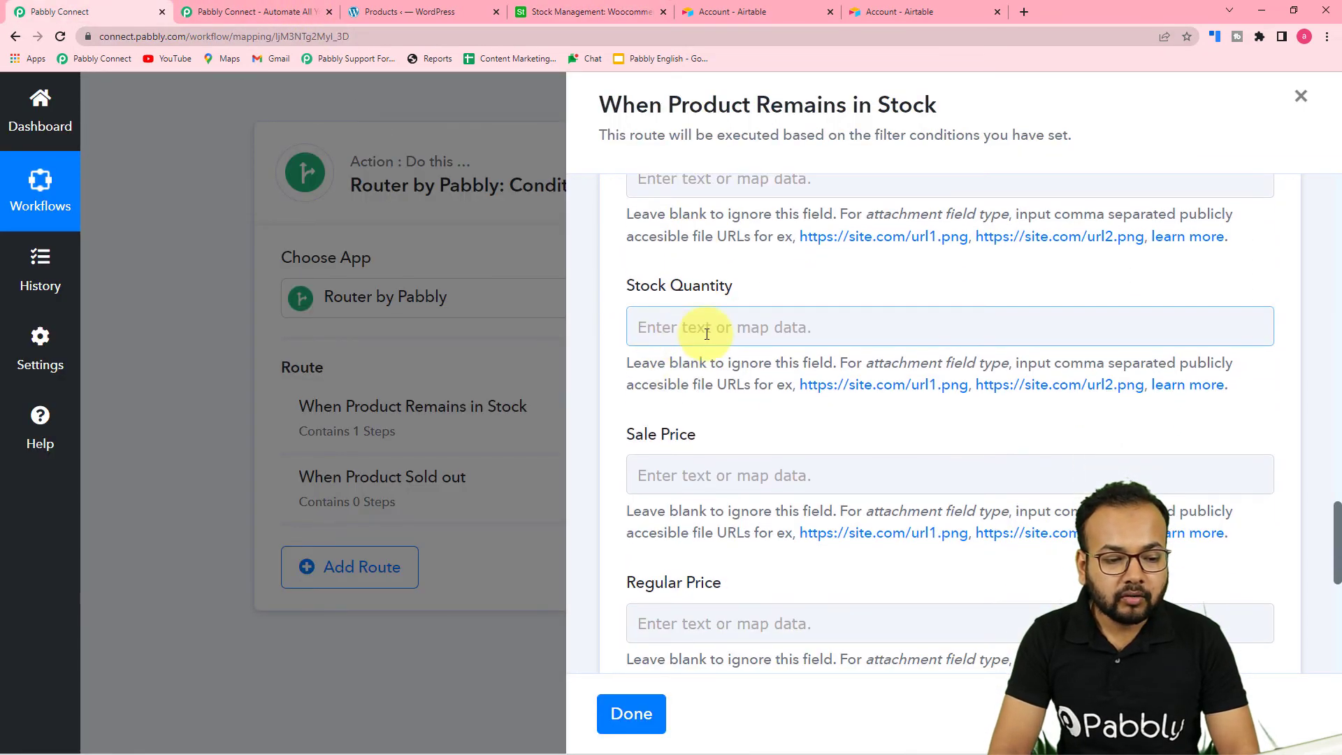
pyautogui.scroll(-3, 710, 374)
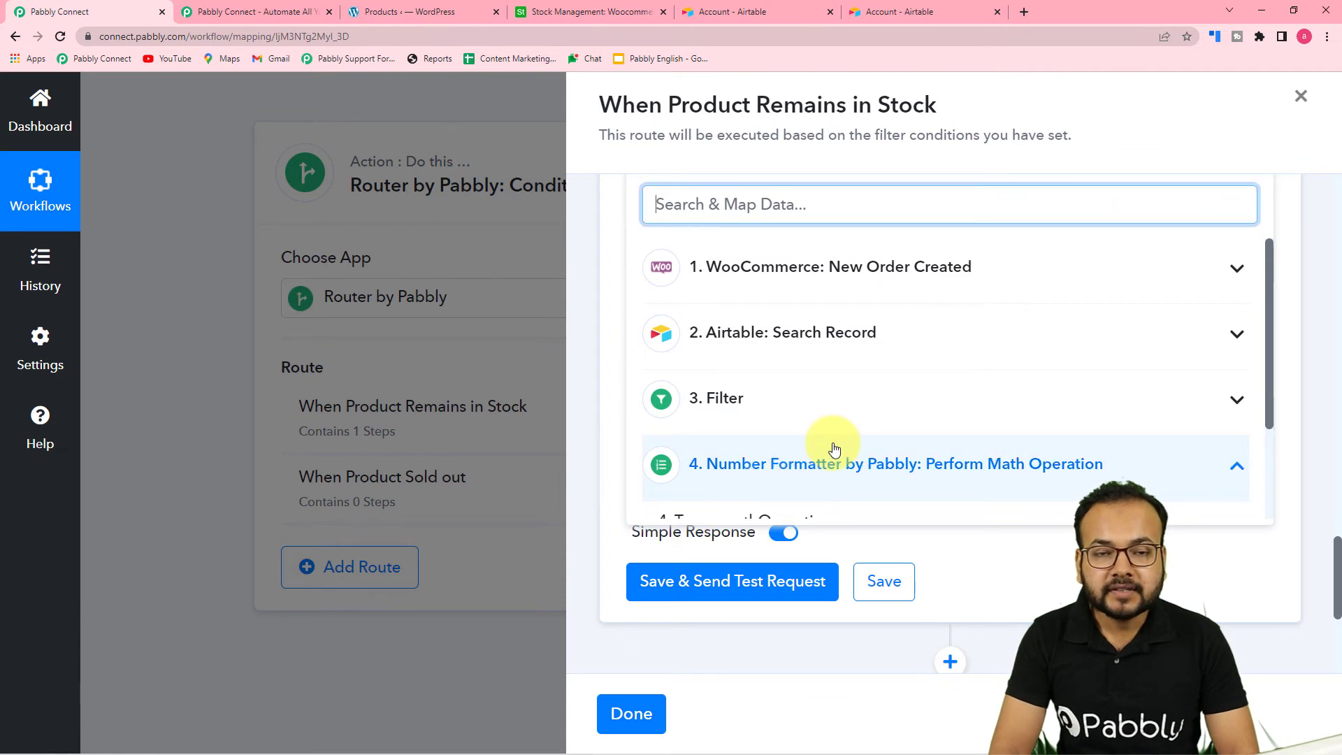
pyautogui.scroll(-1, 832, 446)
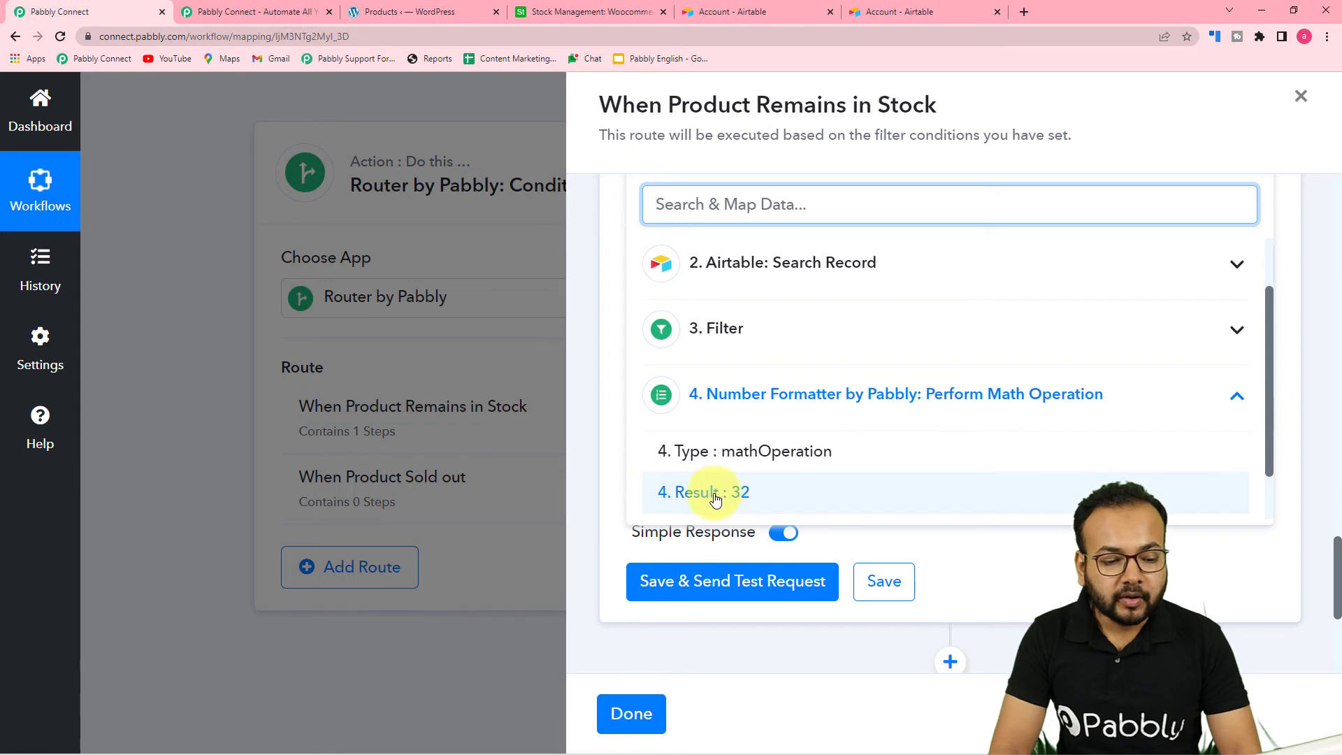
pyautogui.click(745, 505)
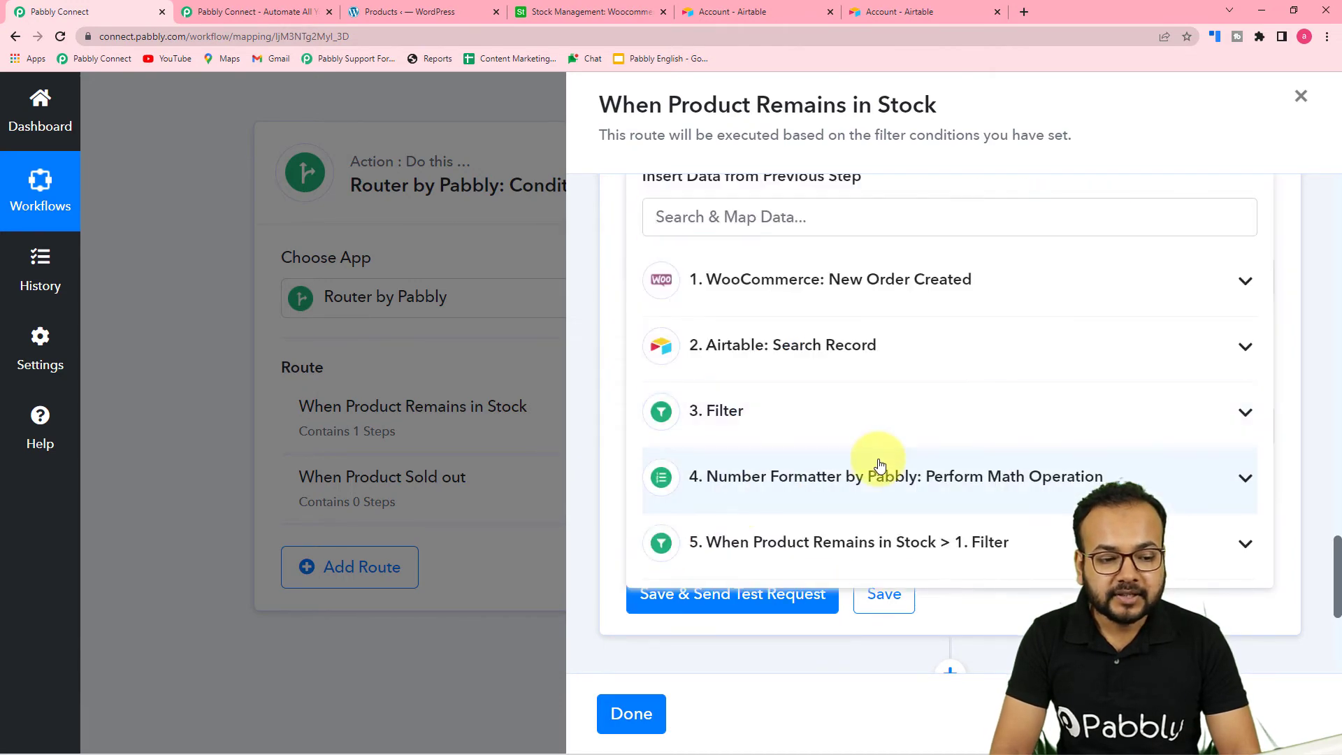
pyautogui.scroll(1, 874, 473)
pyautogui.click(608, 432)
# Step: Close the two leftover Airtable account pages in the browser
pyautogui.scroll(-3, 605, 429)
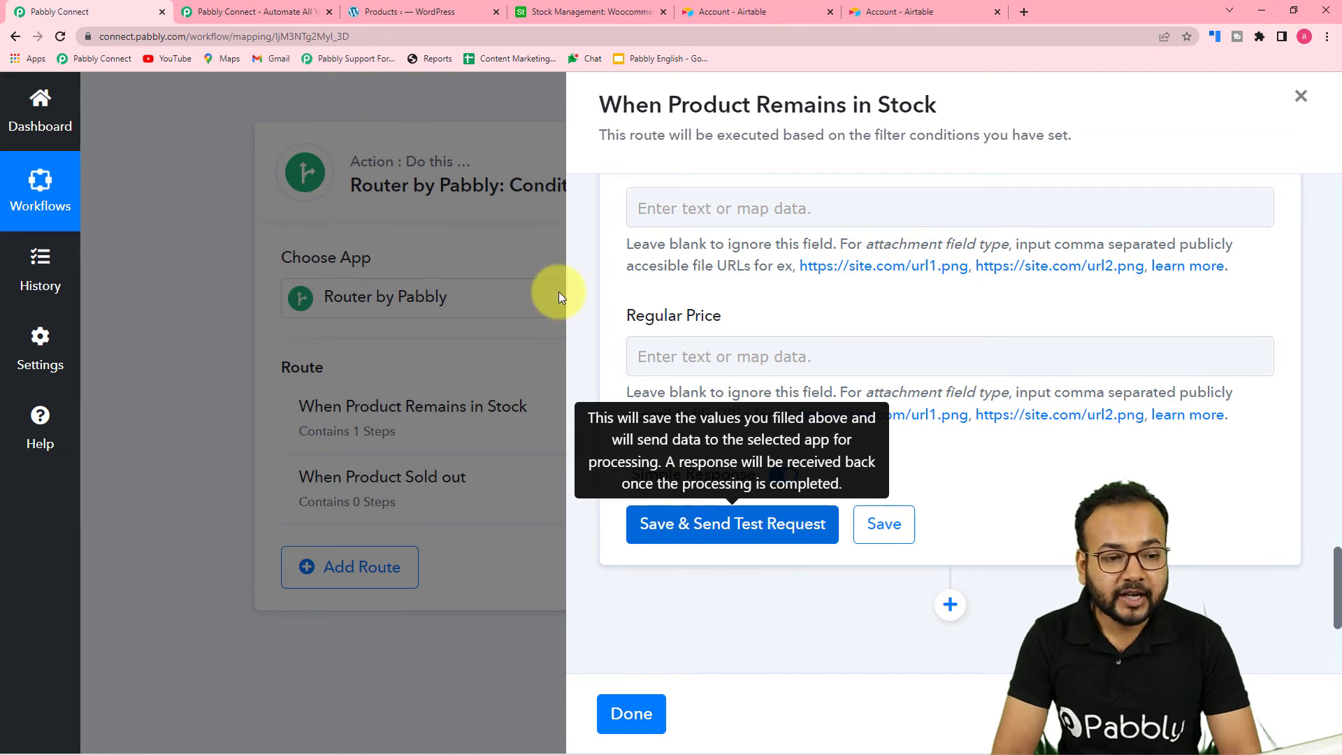
pyautogui.click(861, 12)
pyautogui.click(682, 14)
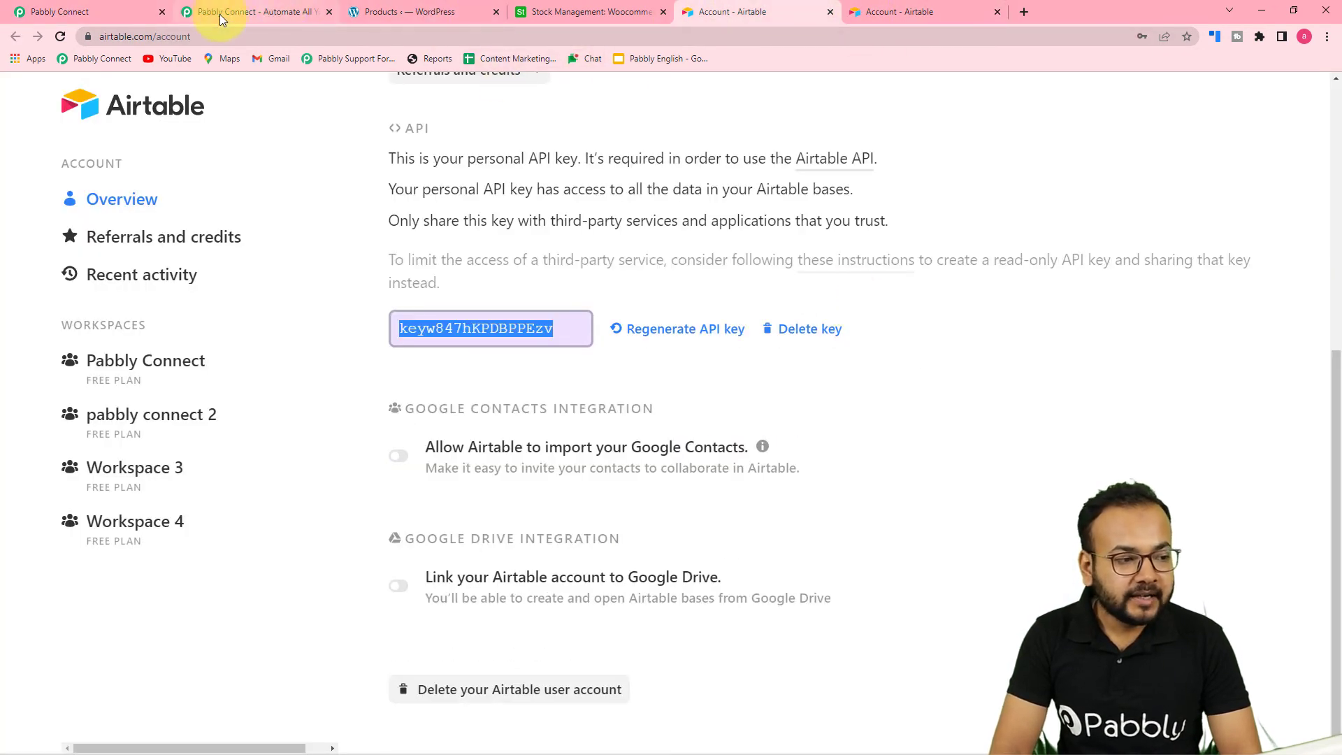
pyautogui.click(830, 12)
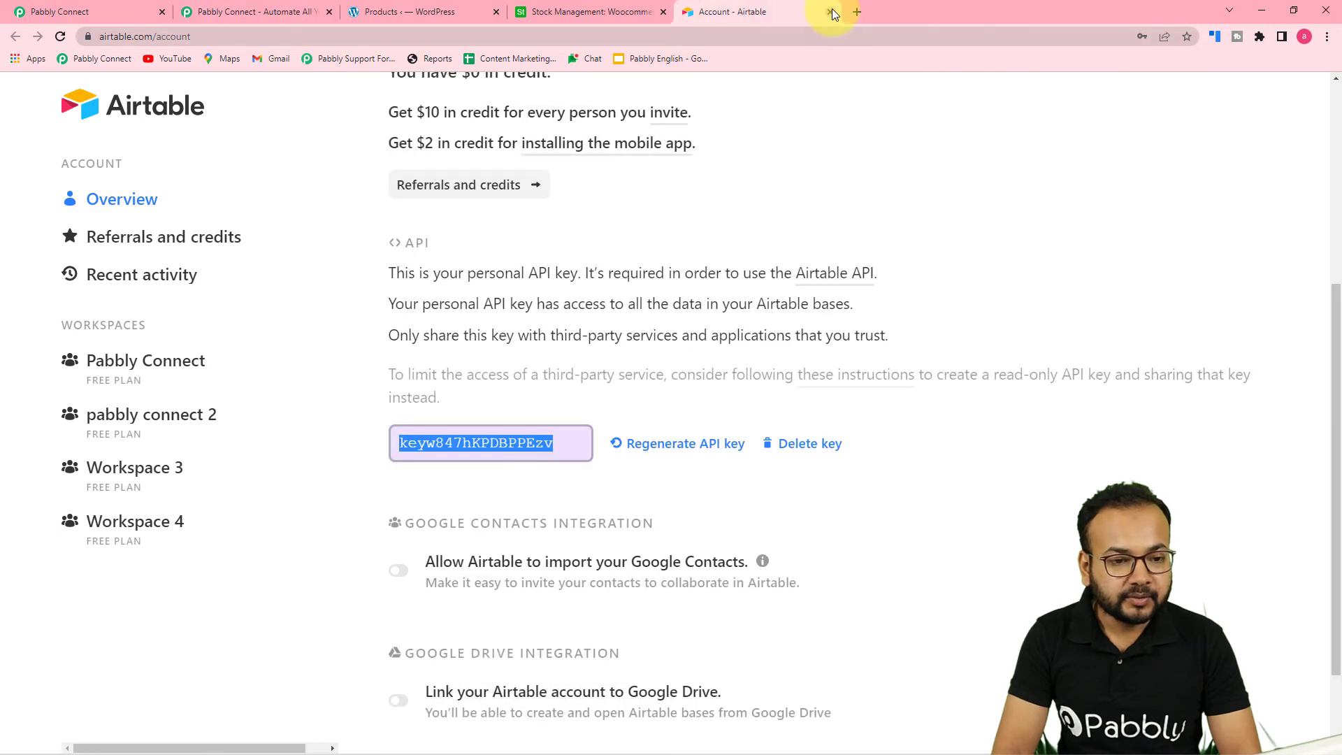
pyautogui.hotkey('ctrl', 'w')
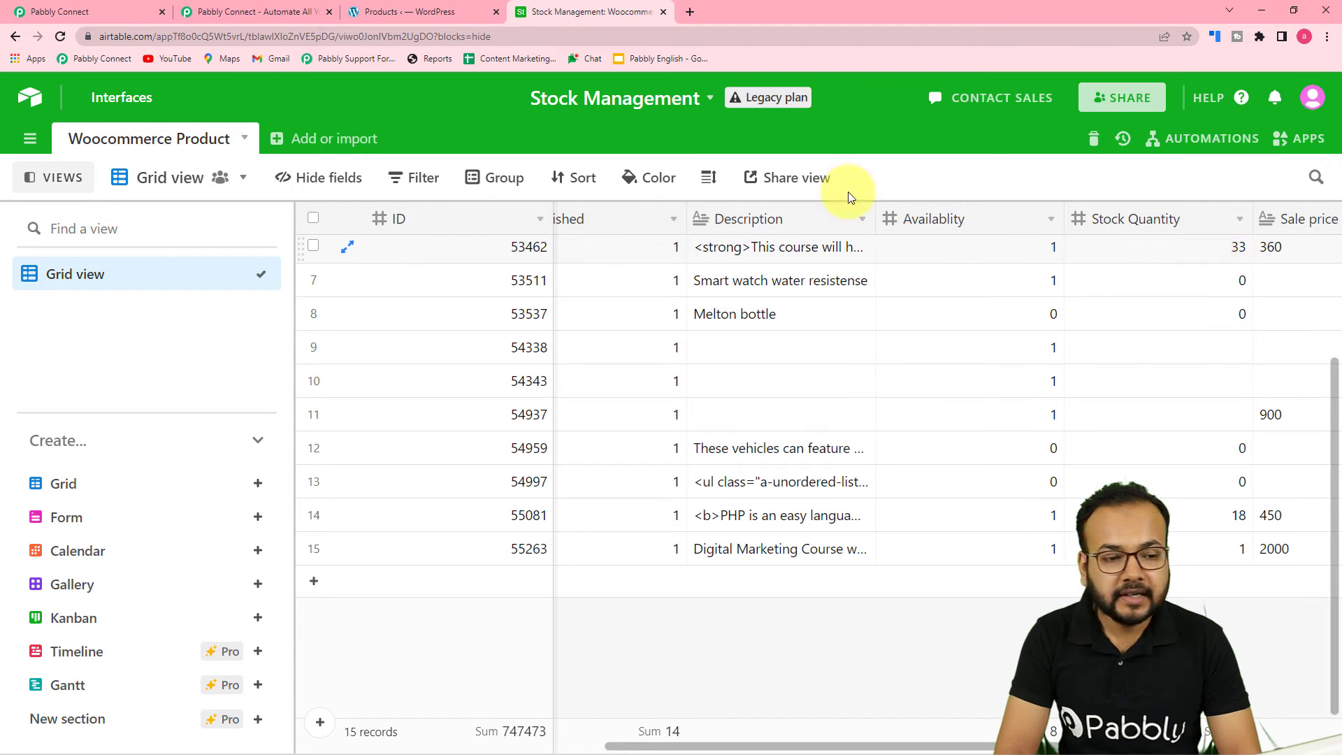
# Step: Save the in-stock Update Record action with a test request and review the response received
pyautogui.click(101, 7)
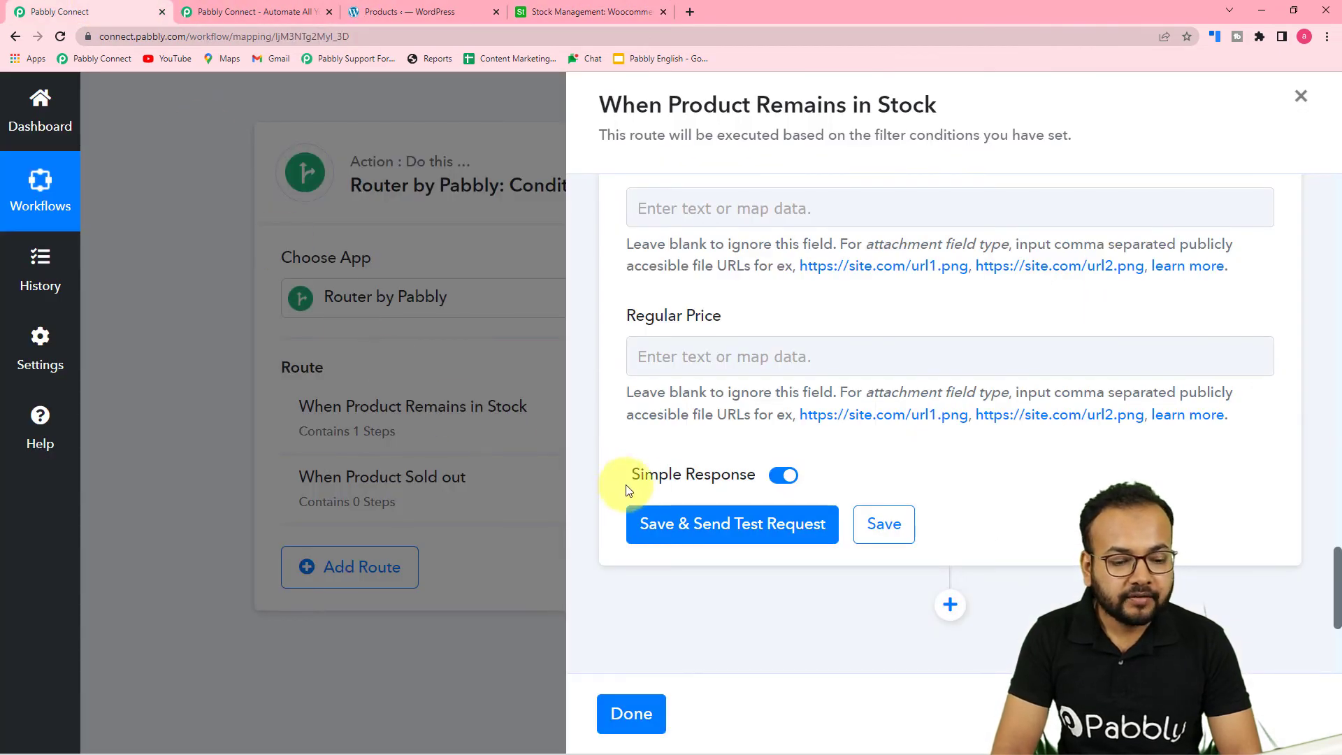
pyautogui.click(664, 524)
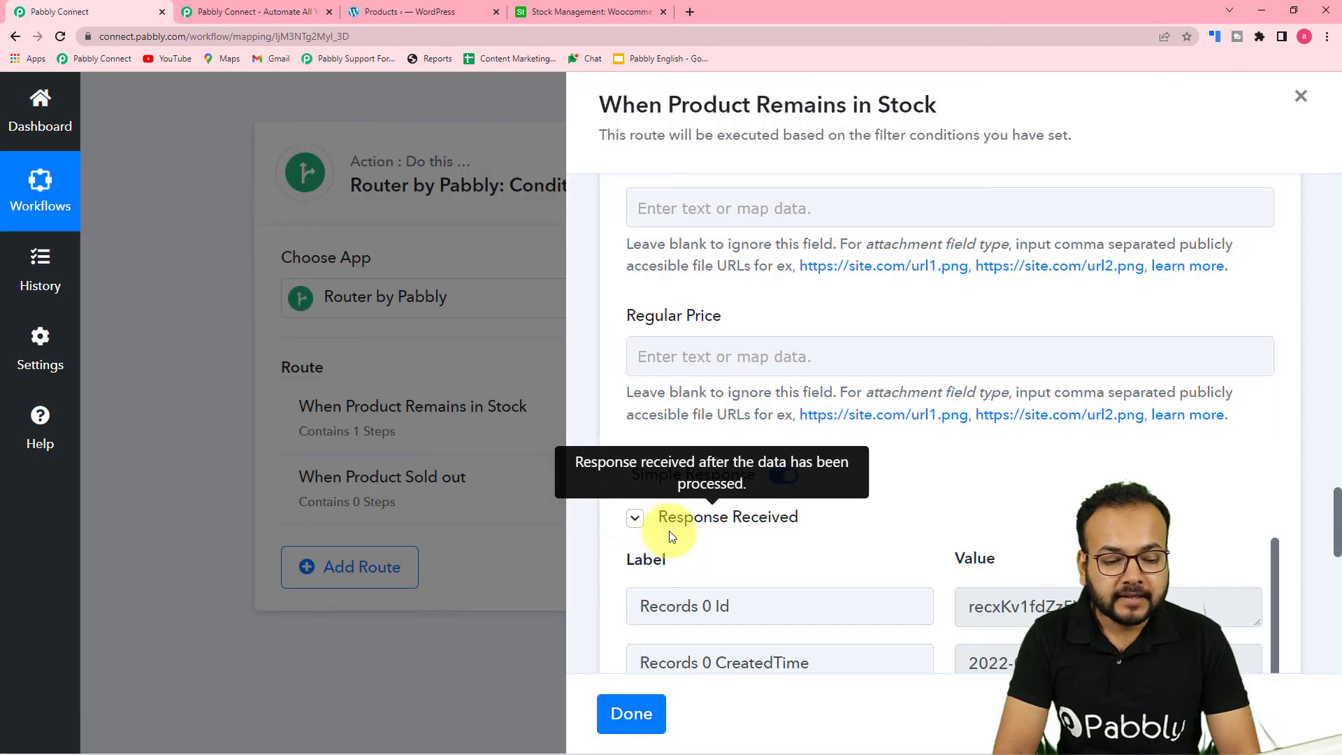
pyautogui.scroll(-4, 667, 536)
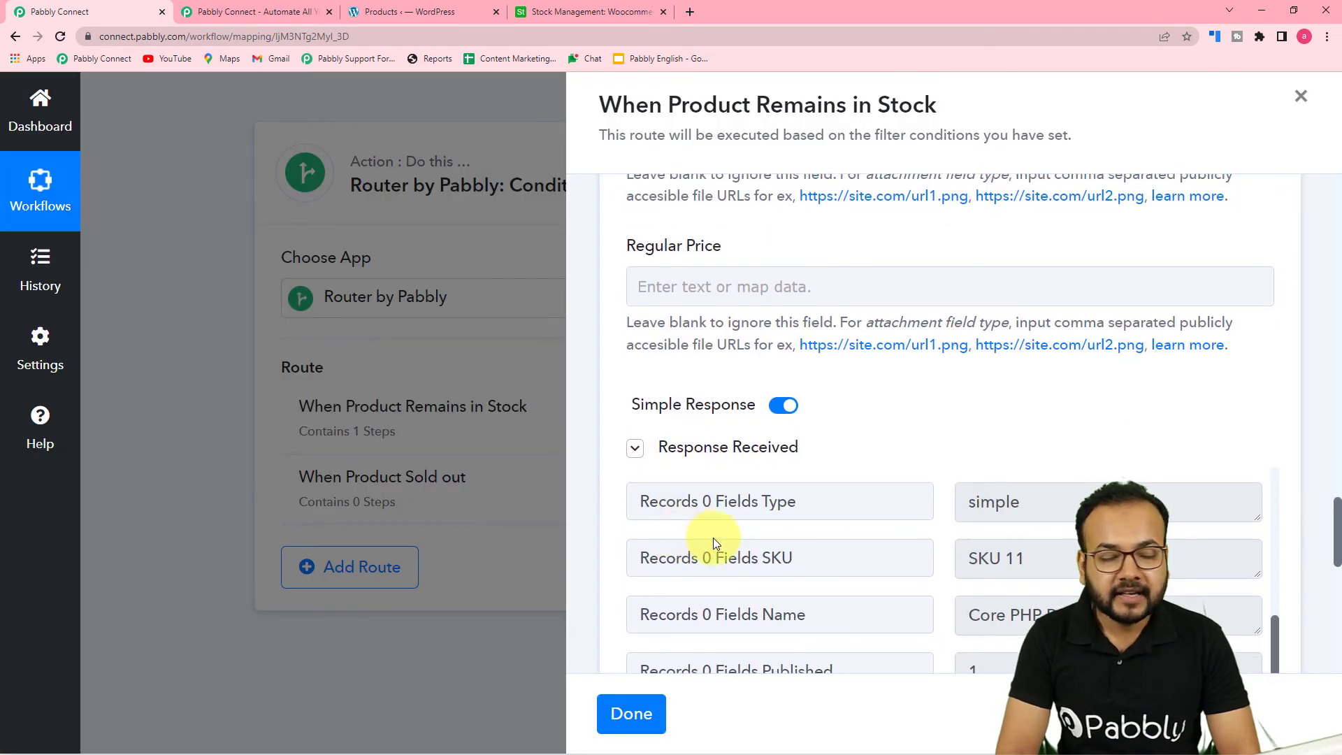
# Step: Check the product's stock quantity in the Airtable Woocommerce Product table and finish the in-stock route
pyautogui.click(570, 10)
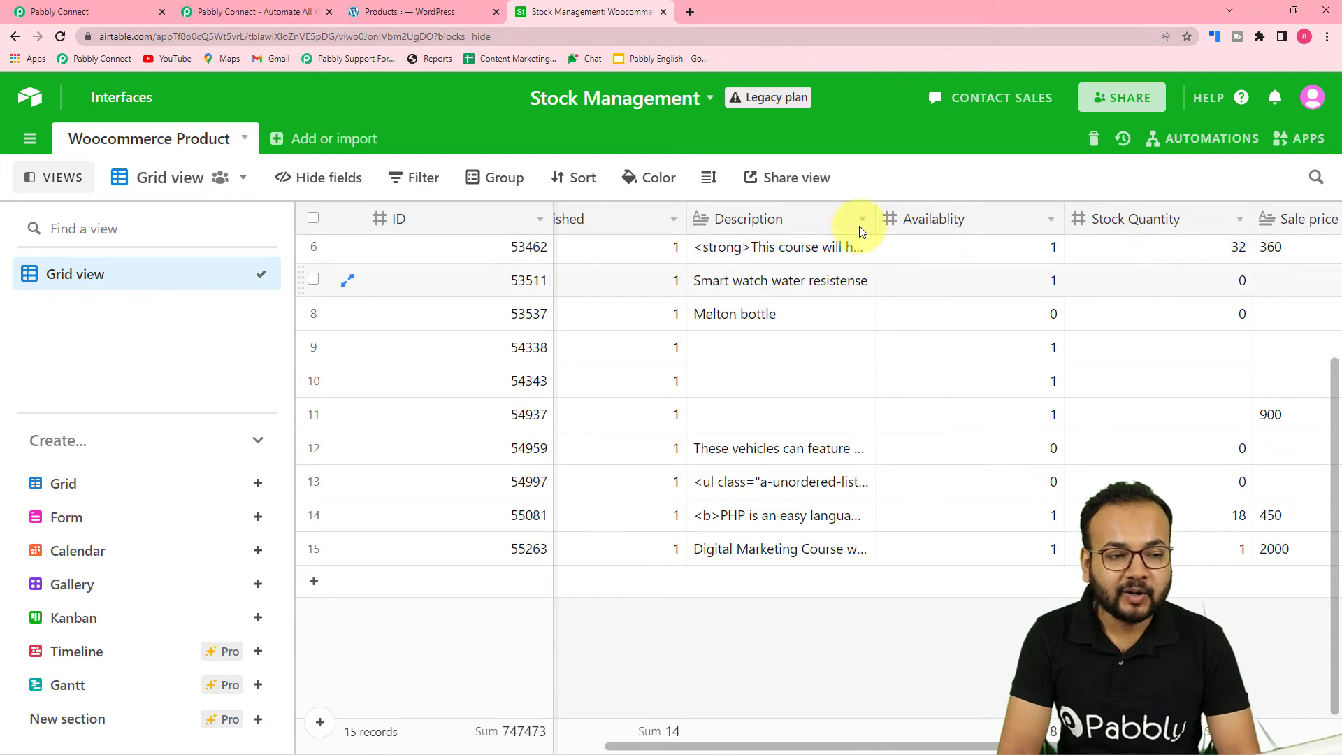
pyautogui.click(70, 12)
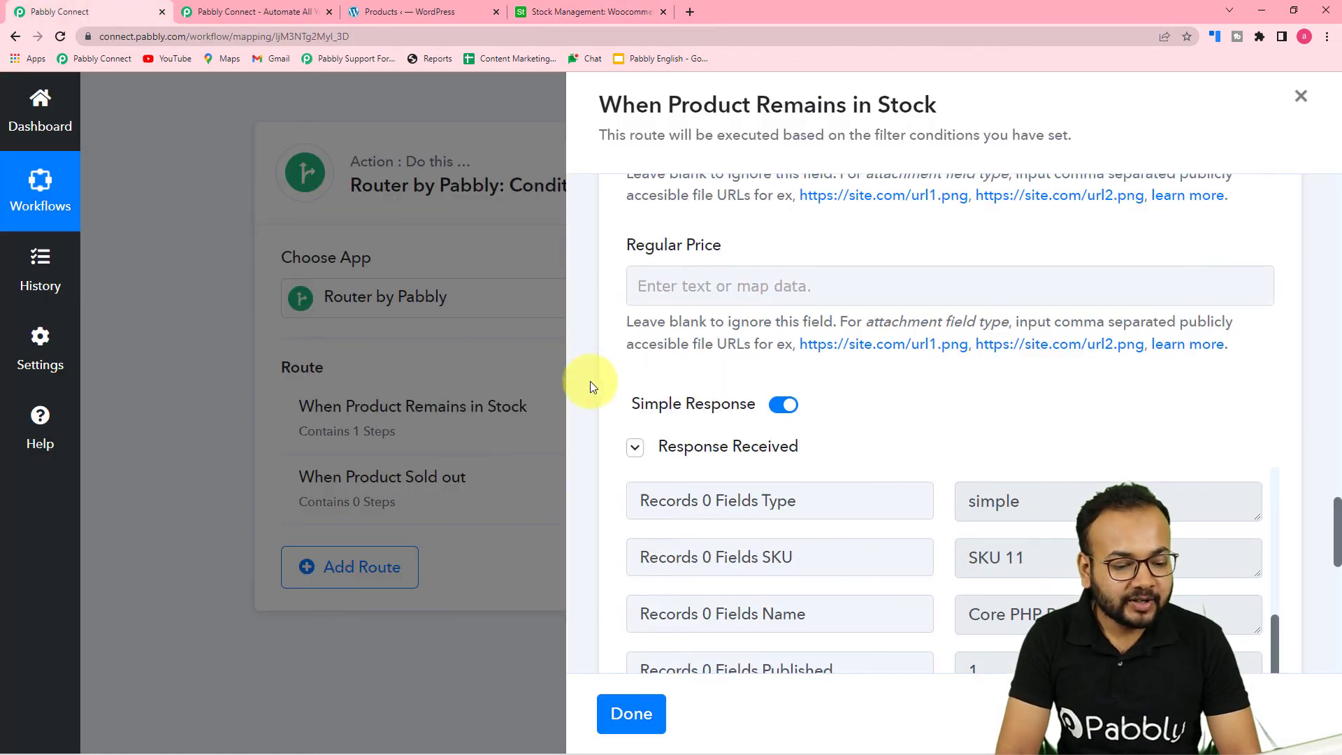
pyautogui.scroll(-5, 589, 380)
pyautogui.scroll(-5, 590, 380)
pyautogui.click(626, 707)
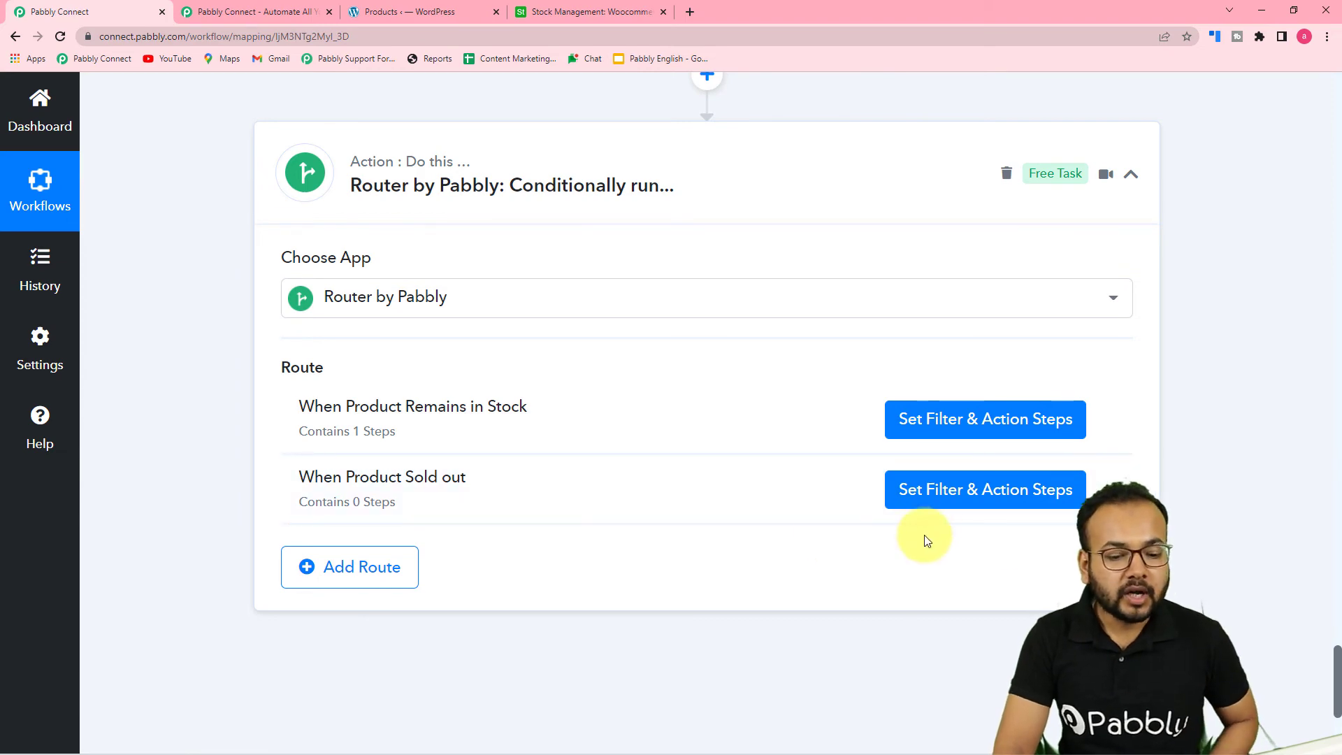
# Step: Open the When Product Sold out route and set its filter label to the Number Formatter Result
pyautogui.click(930, 495)
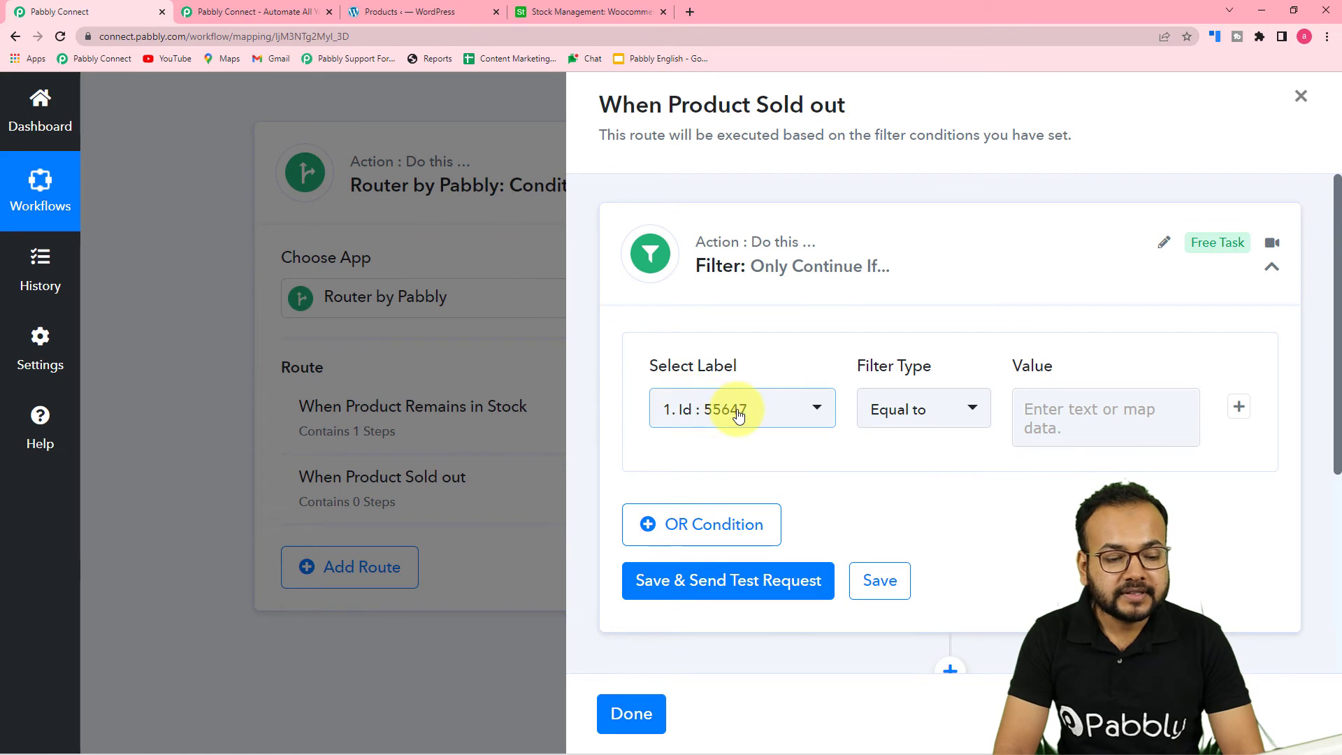
pyautogui.click(737, 415)
pyautogui.scroll(-1, 769, 349)
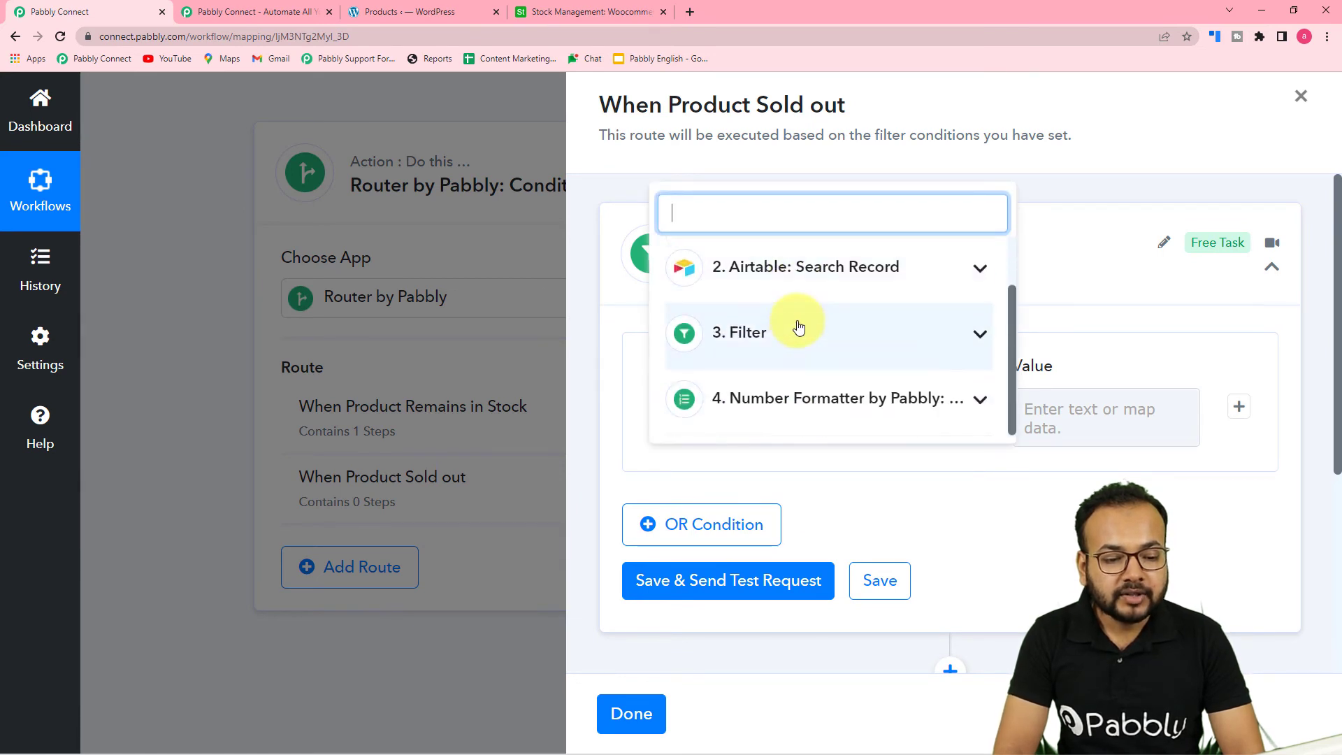
pyautogui.click(771, 405)
pyautogui.click(747, 429)
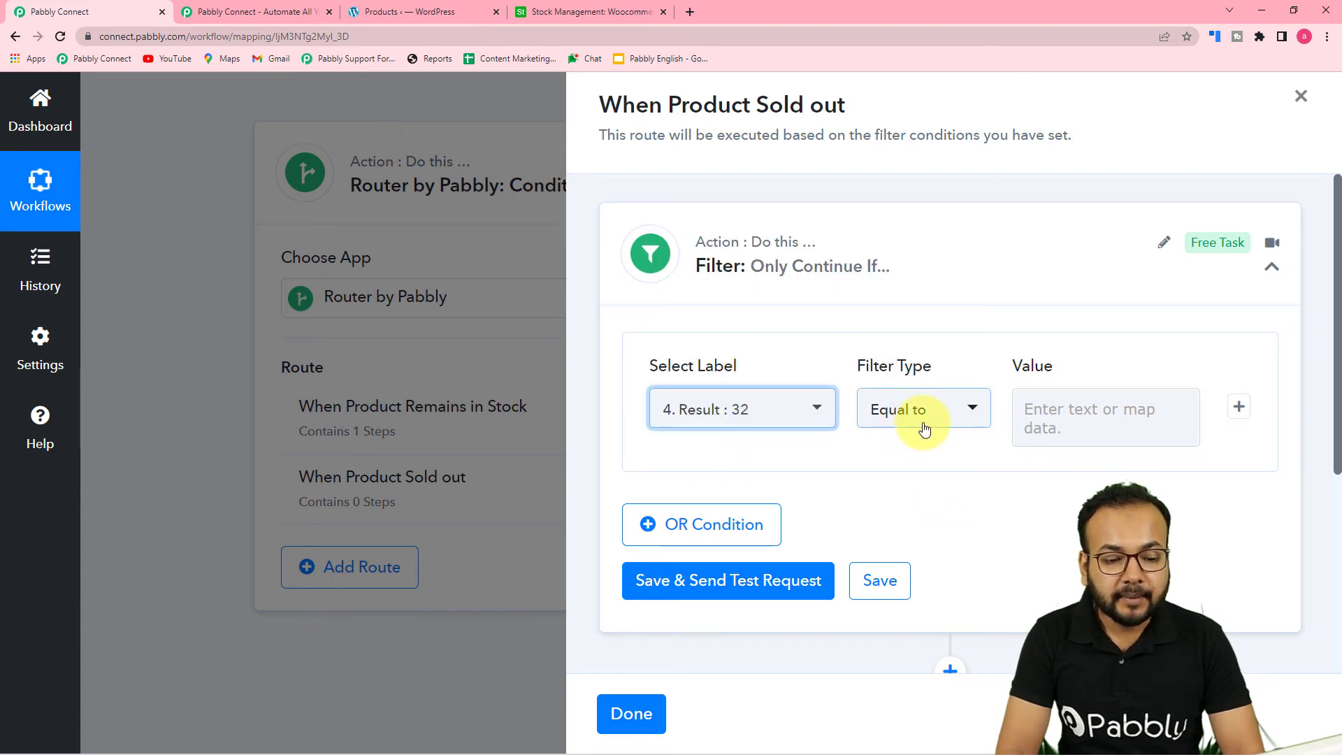
# Step: Complete the sold-out filter condition as Equal to 0 and save it with a test request
pyautogui.click(1051, 425)
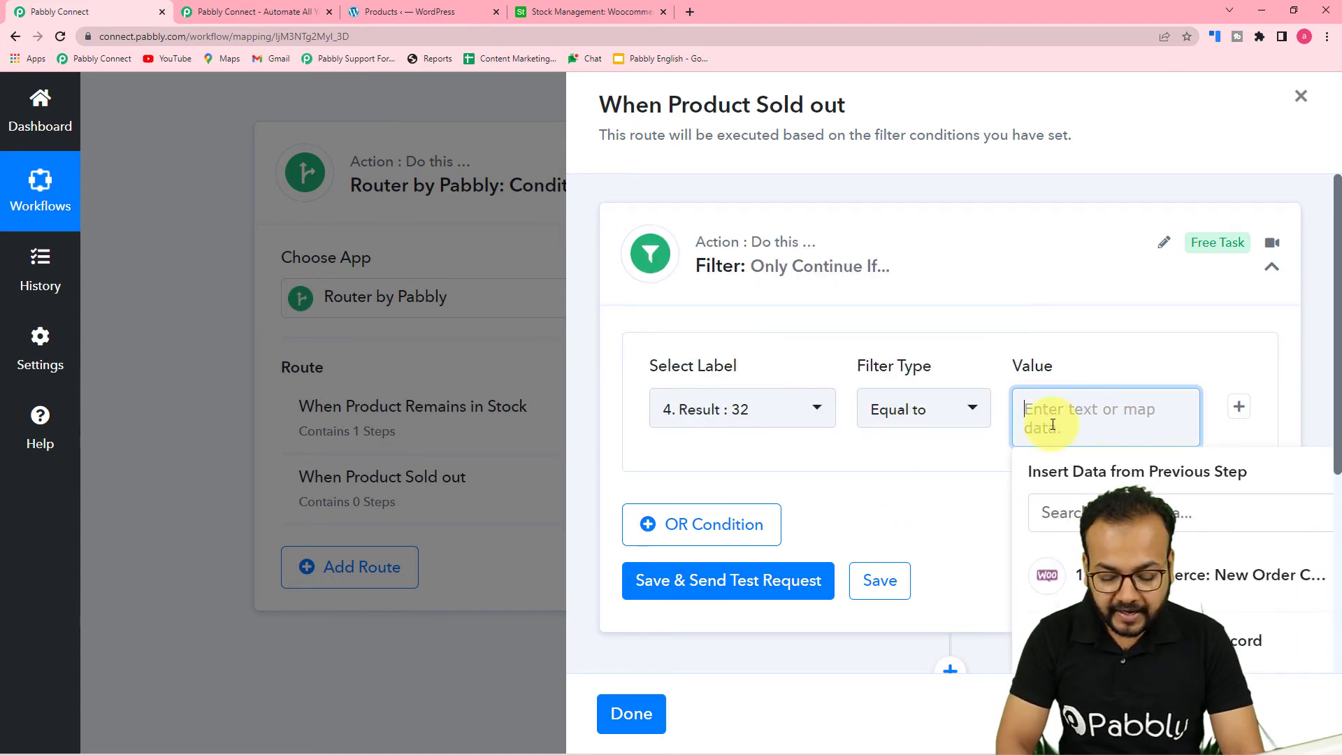
pyautogui.write('0')
pyautogui.click(970, 475)
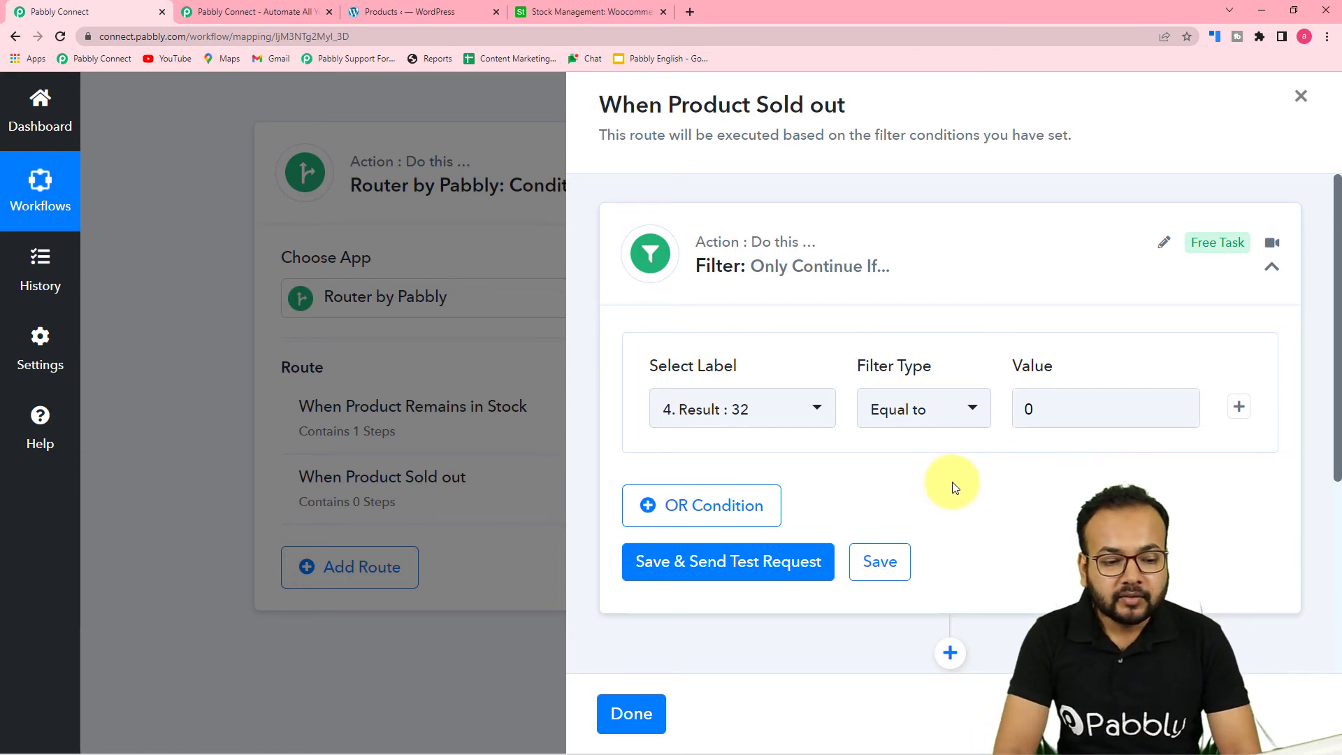
pyautogui.scroll(-2, 953, 481)
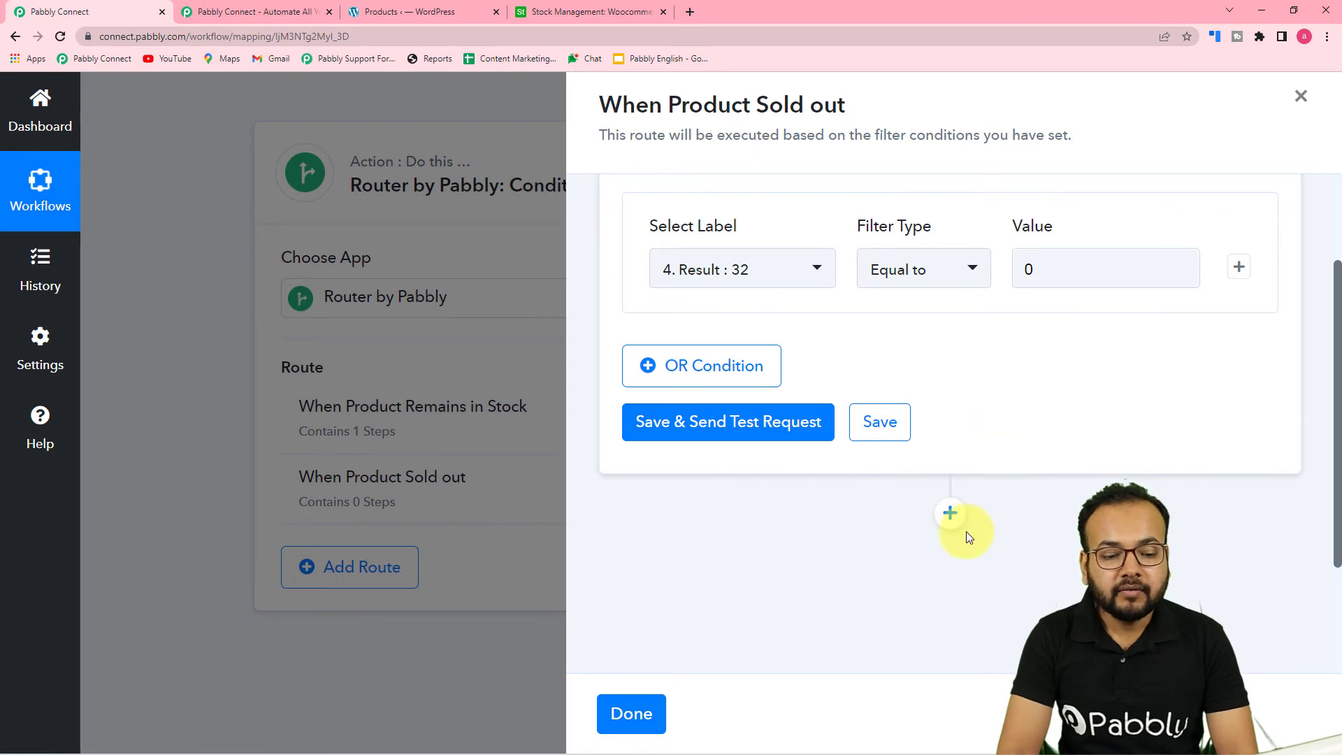
pyautogui.click(949, 513)
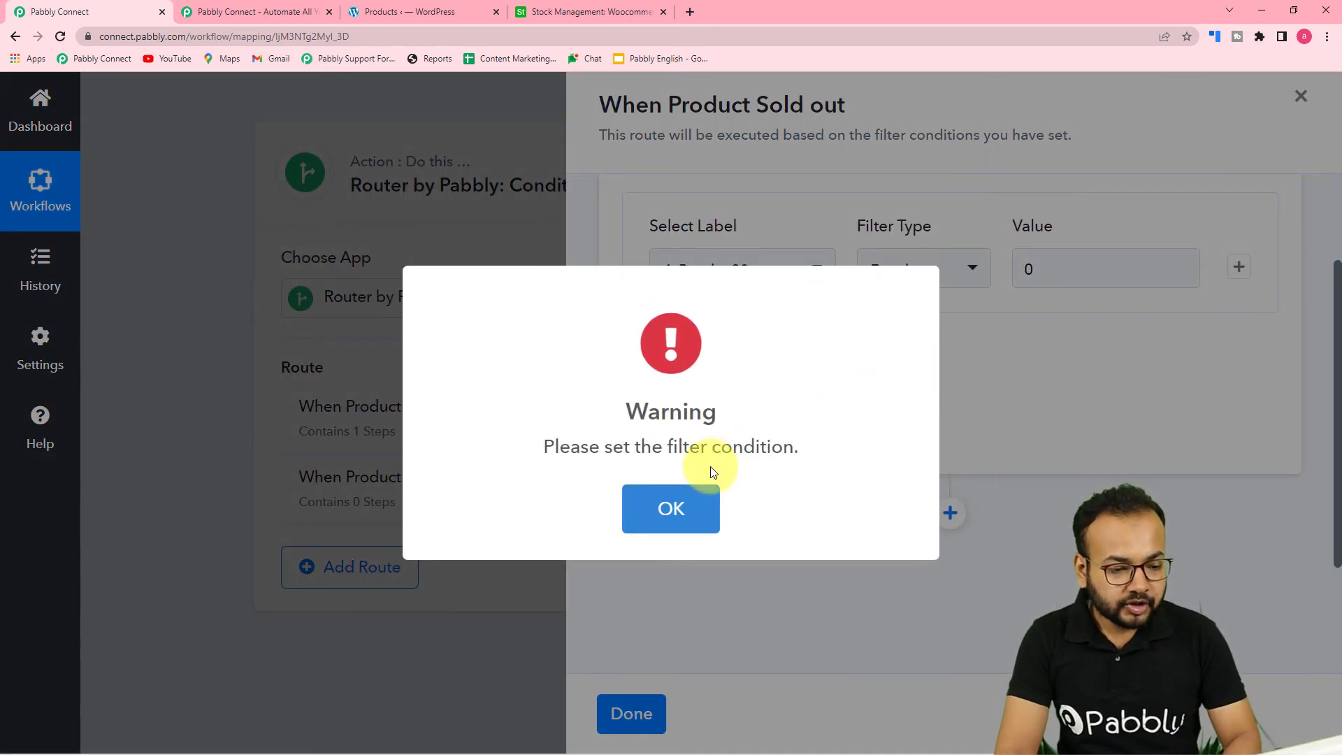
pyautogui.click(696, 516)
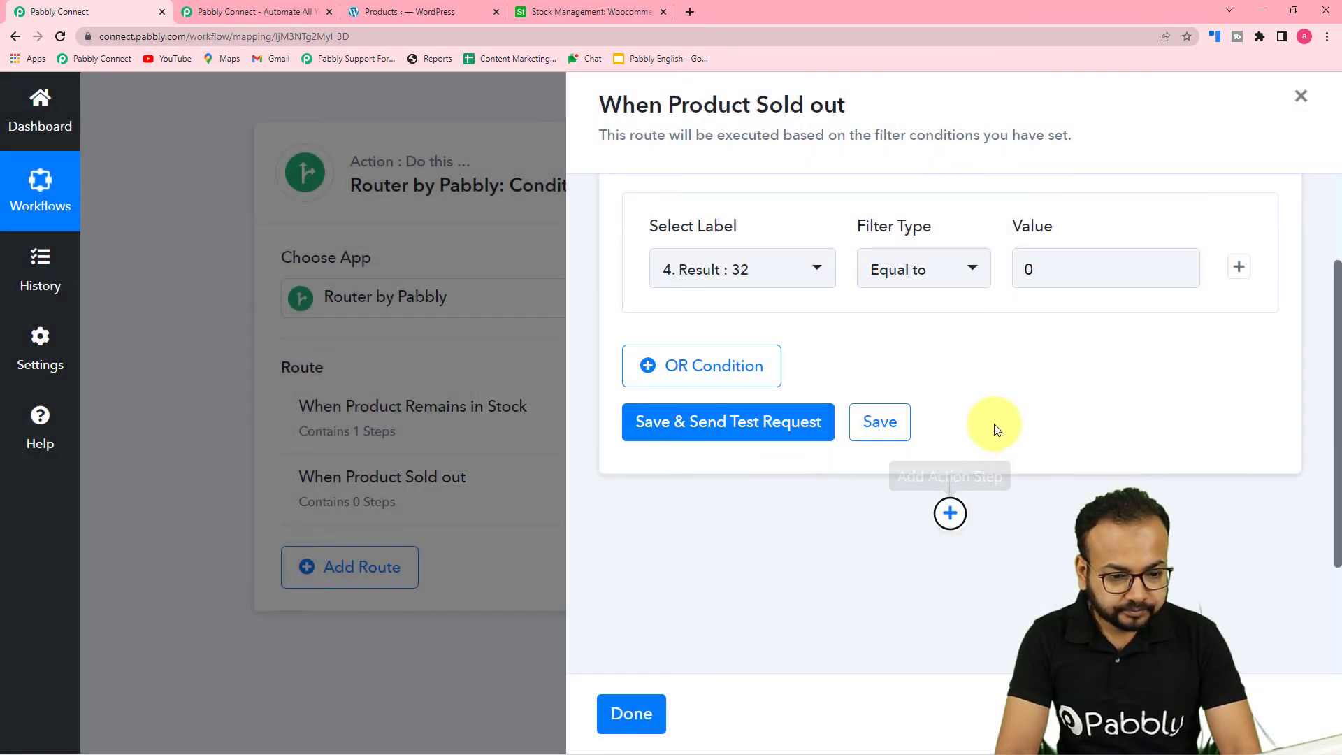
pyautogui.click(794, 428)
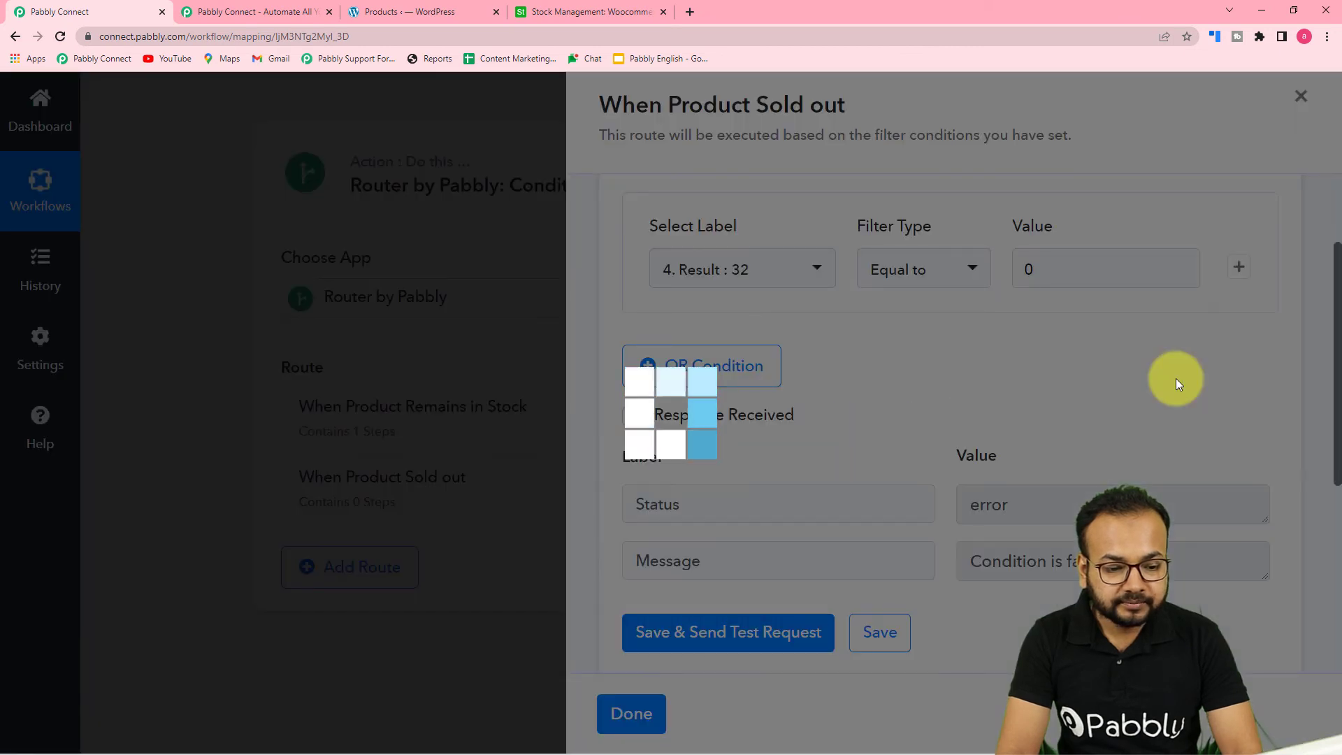
pyautogui.scroll(-1, 1176, 379)
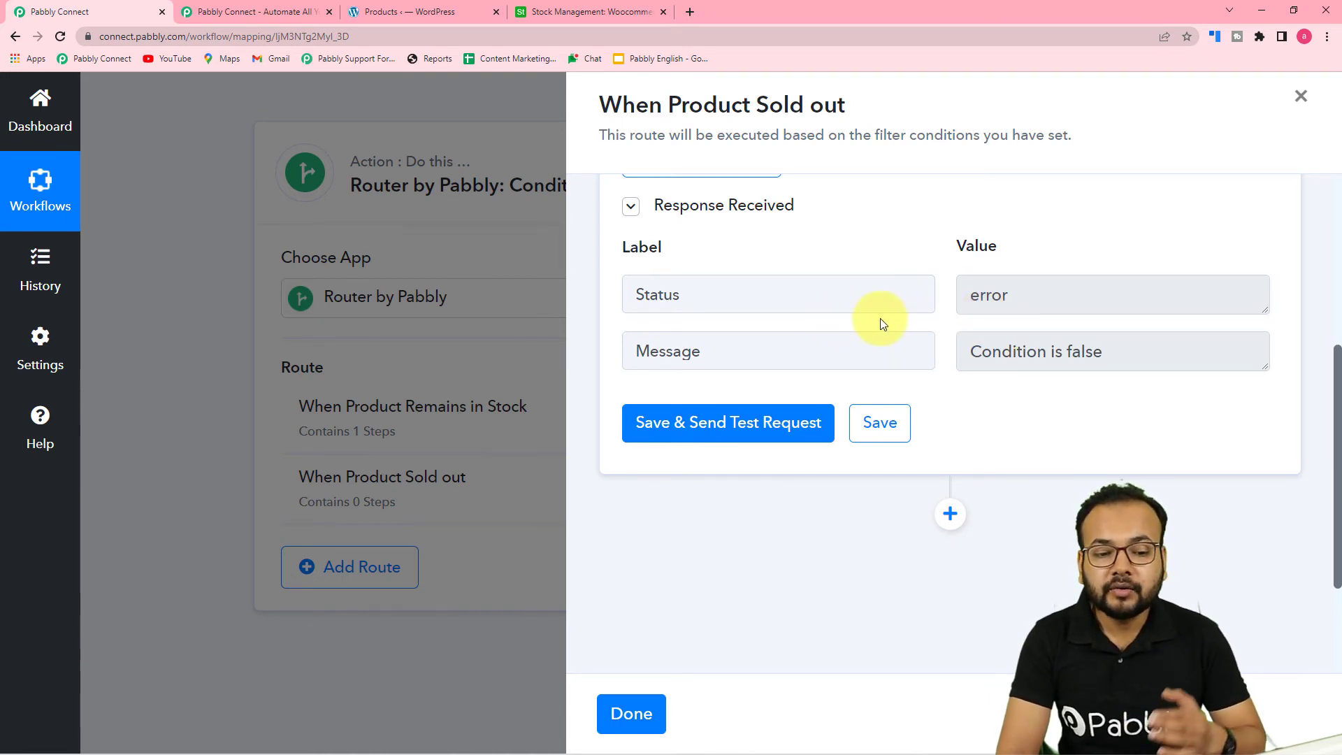
# Step: Add an Airtable Update Record action after the sold-out filter, using the existing Airtable #94 connection
pyautogui.scroll(-3, 950, 342)
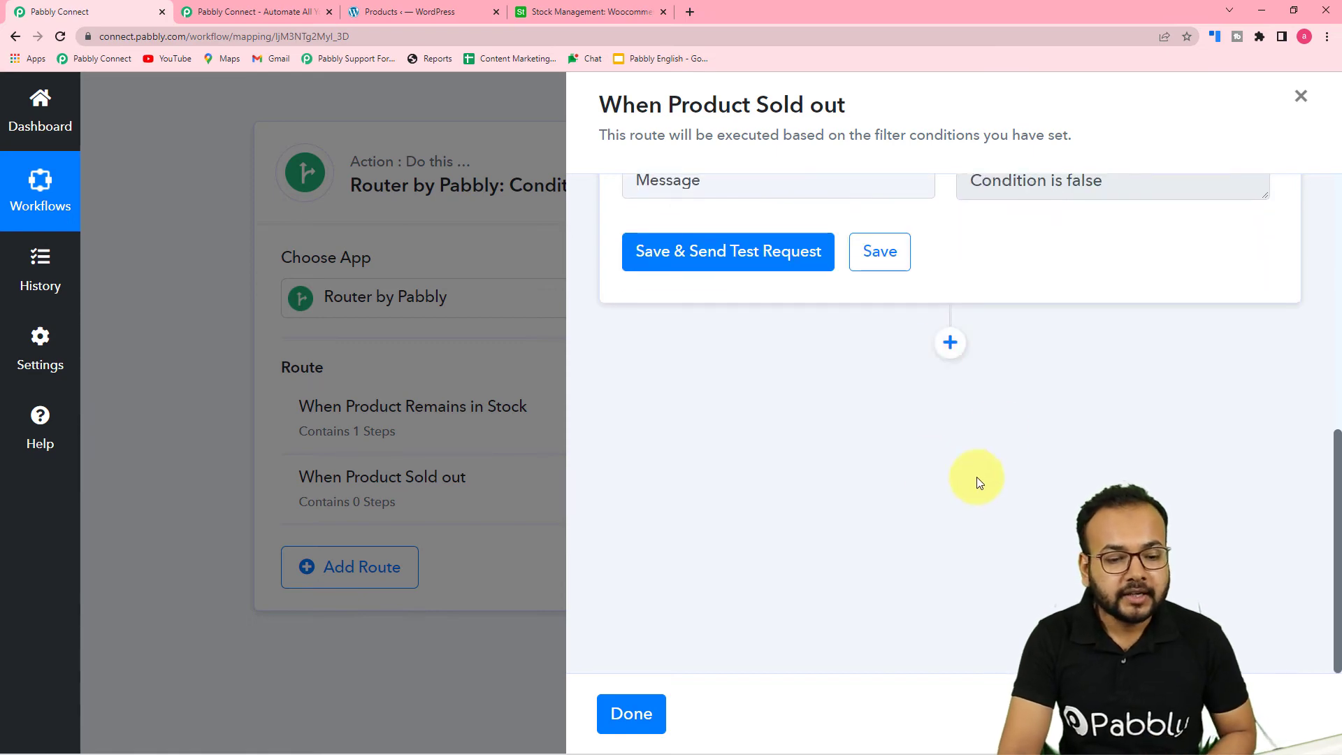
pyautogui.click(952, 353)
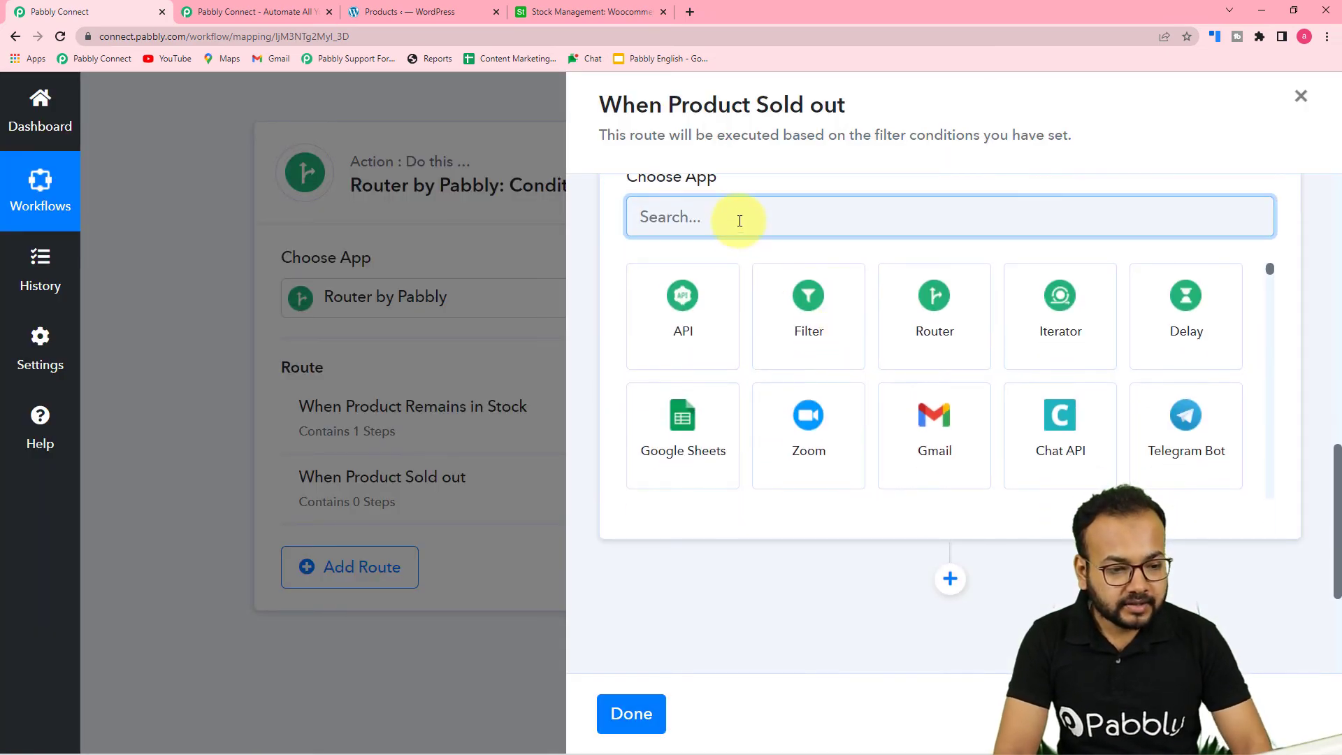
pyautogui.write('air')
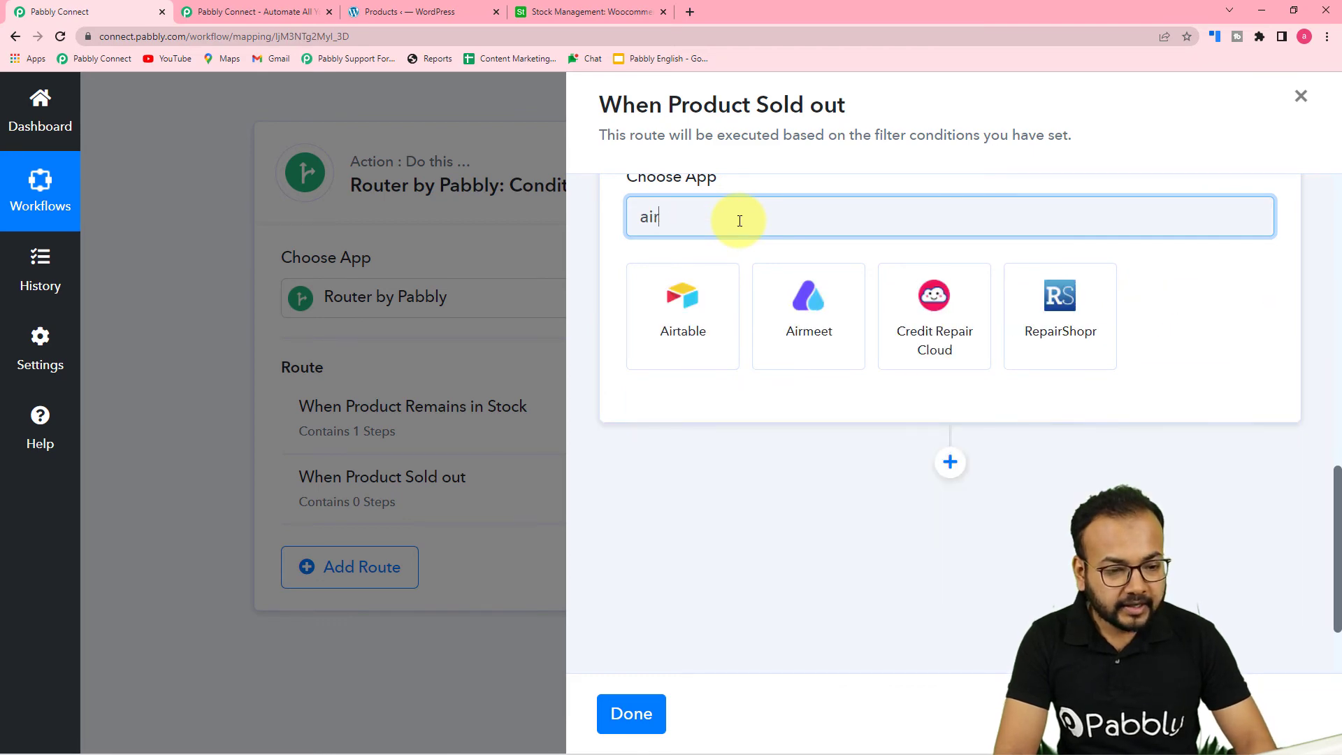
pyautogui.click(708, 314)
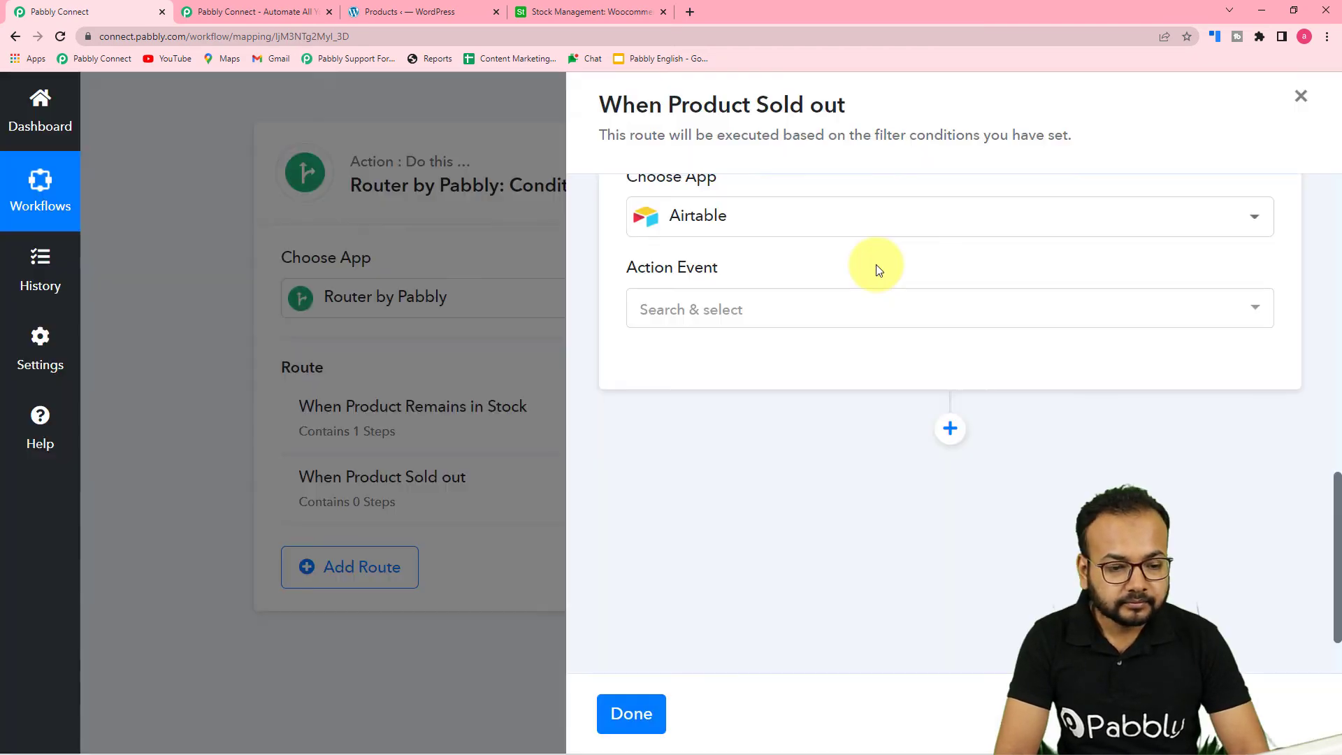
pyautogui.click(725, 307)
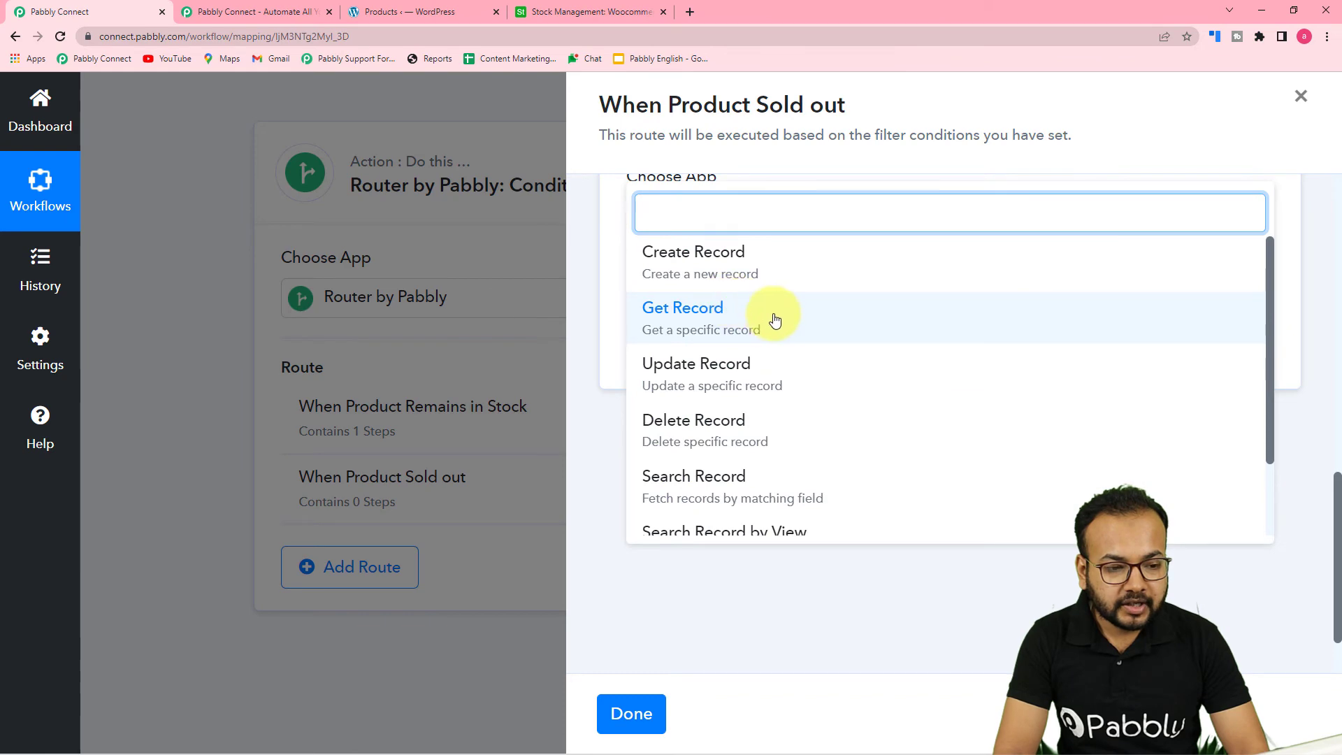
pyautogui.click(685, 367)
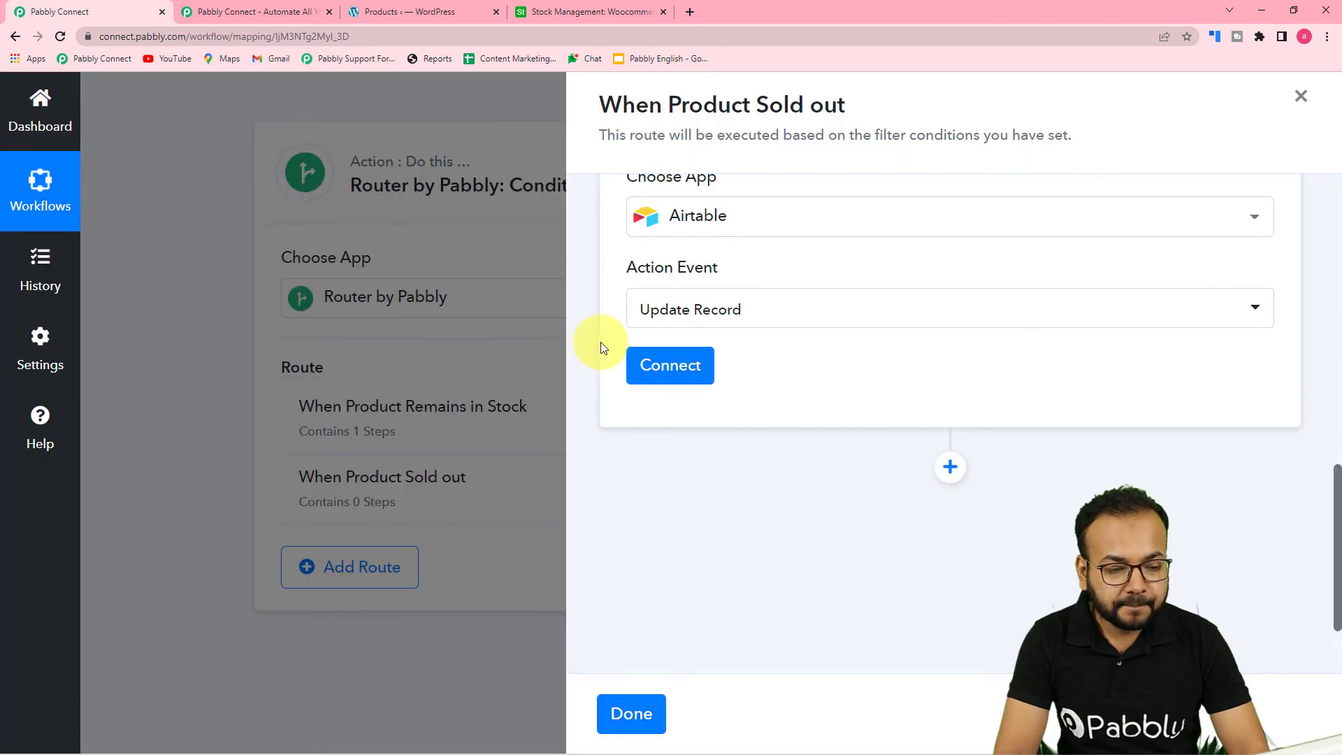
pyautogui.click(665, 371)
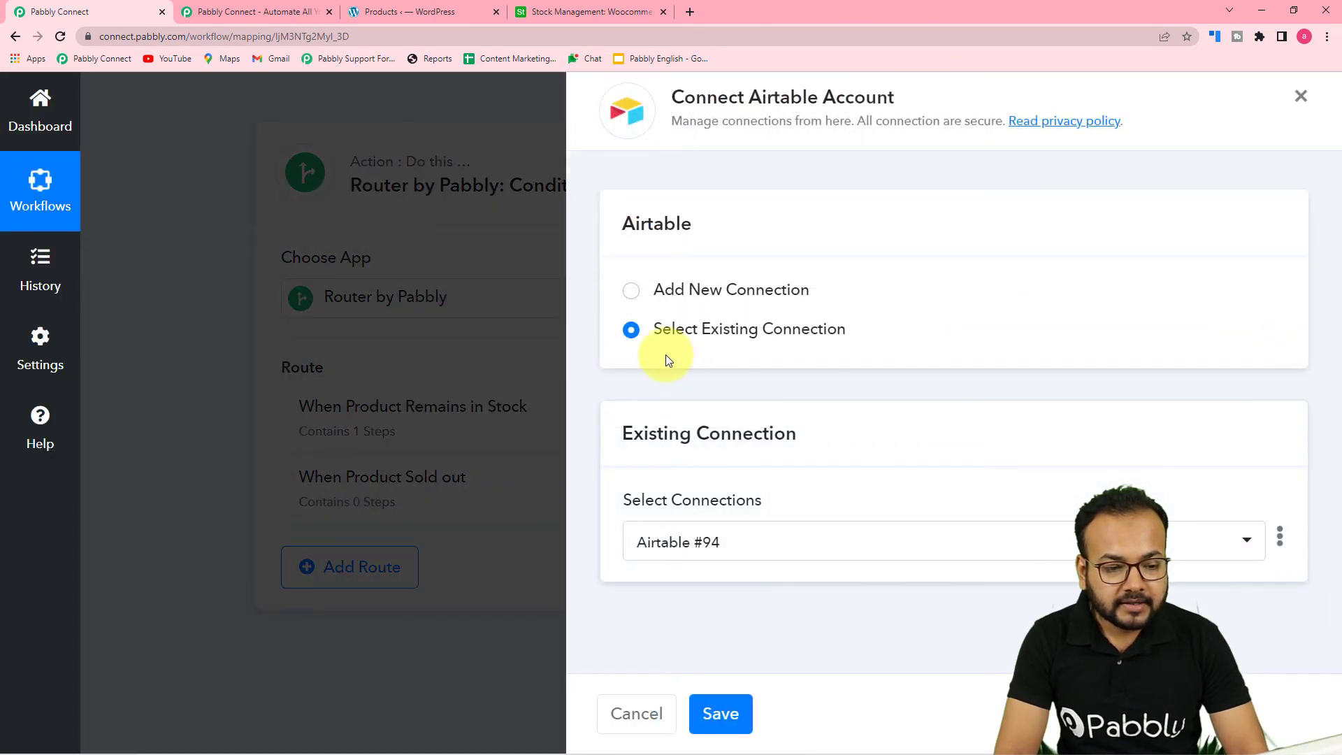
pyautogui.click(721, 717)
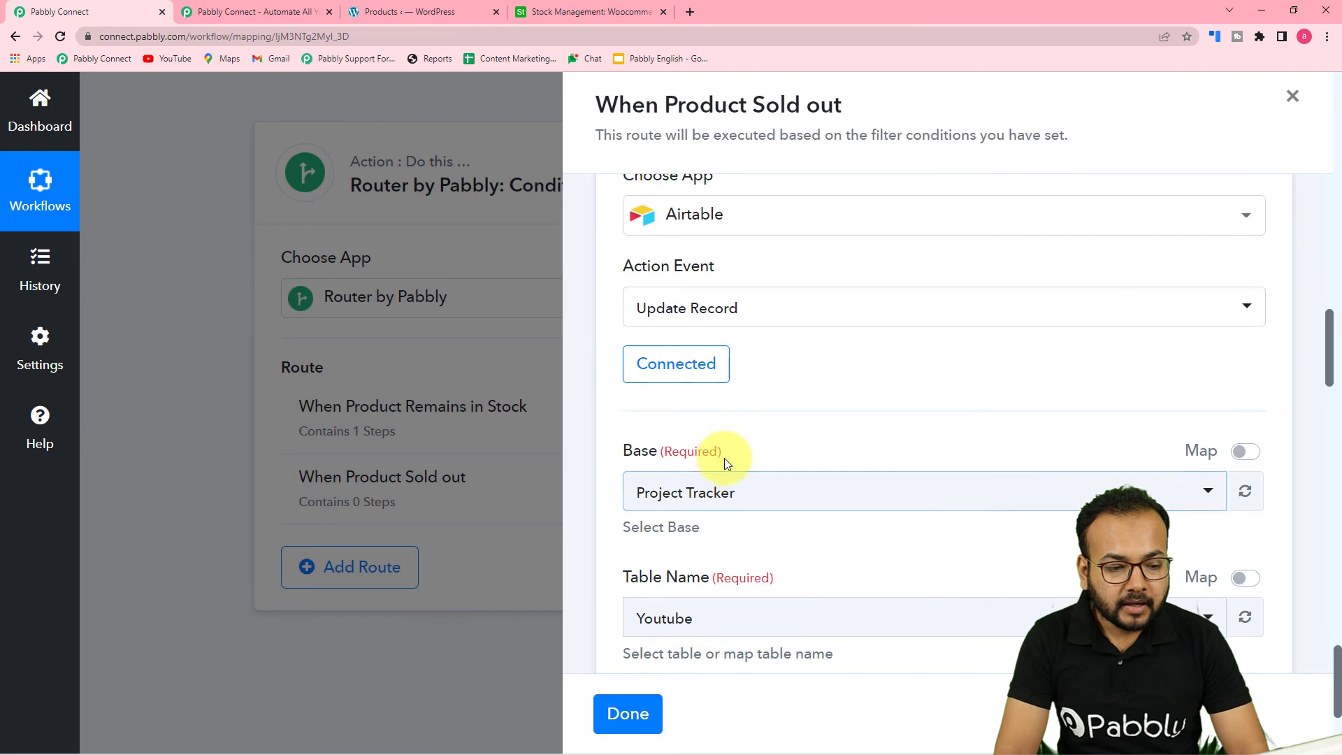
# Step: Choose Stock Management as the base for the sold-out route's Update Record action
pyautogui.scroll(-4, 725, 459)
pyautogui.click(796, 216)
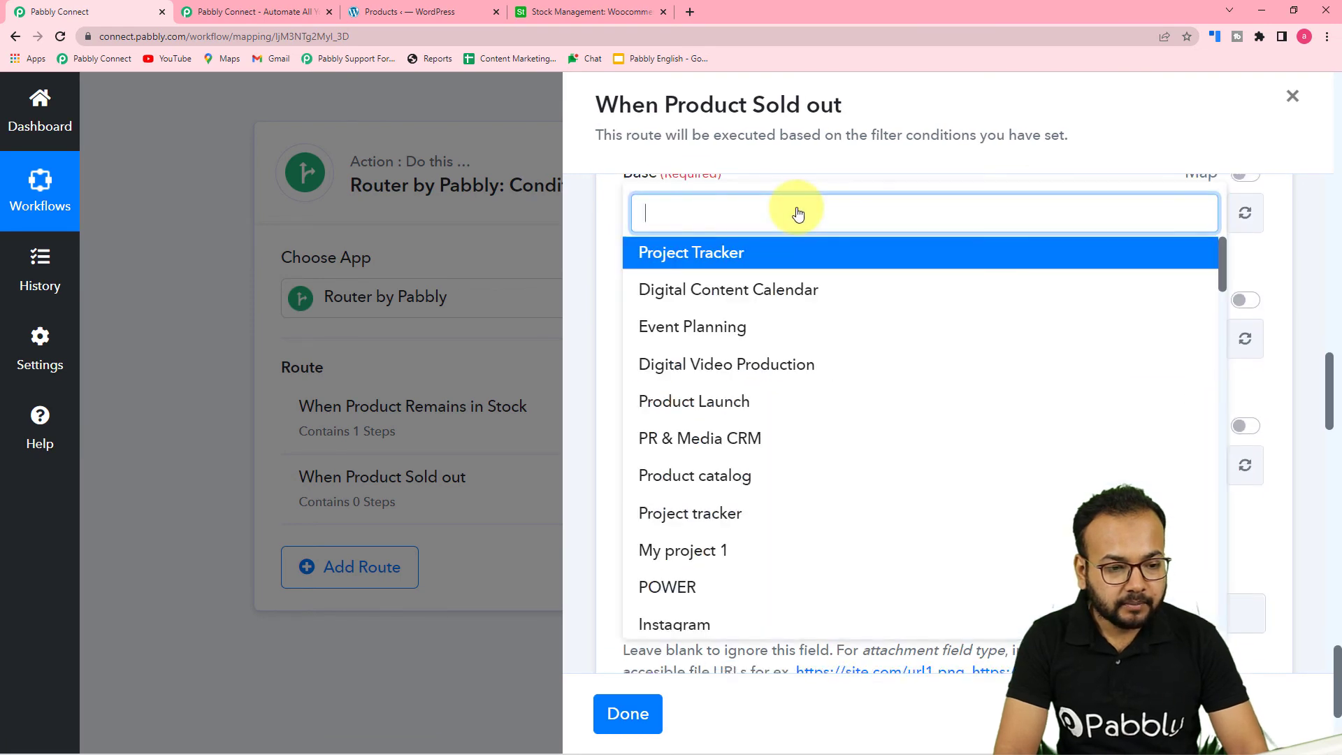
pyautogui.write('st')
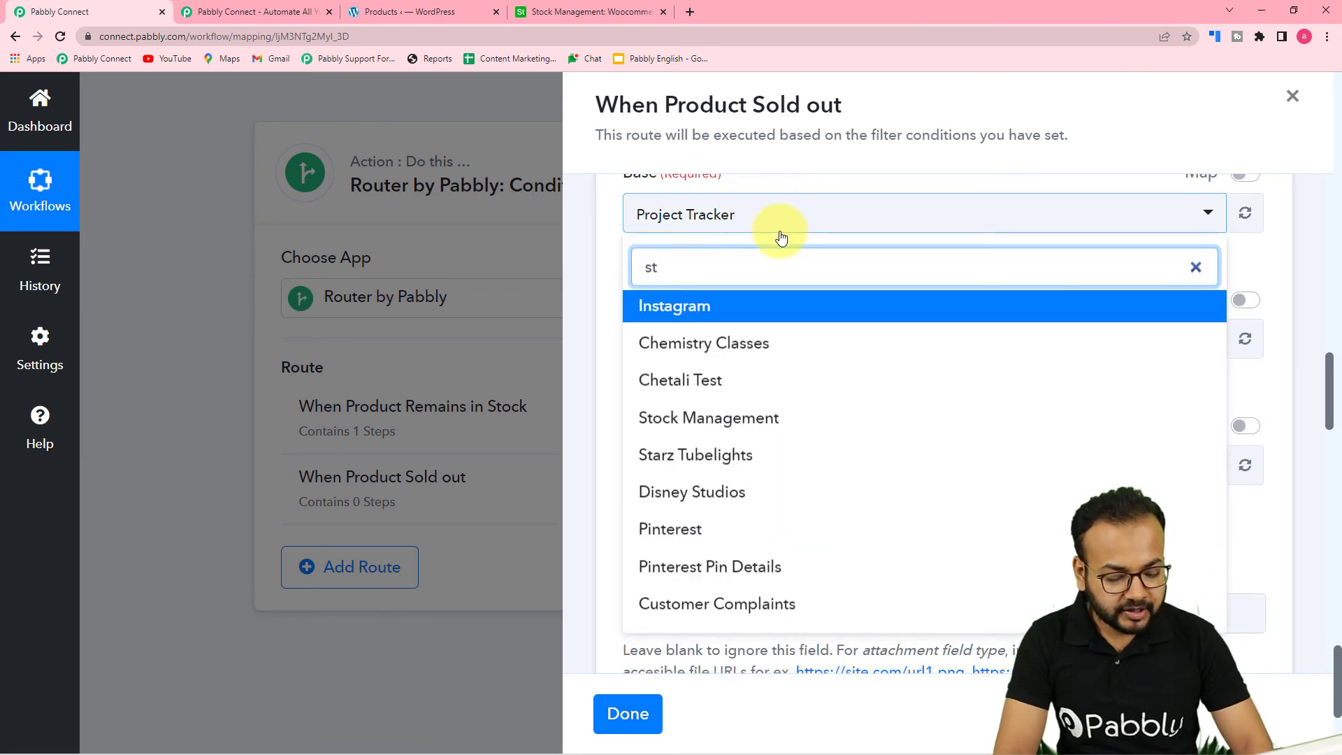
pyautogui.write('o')
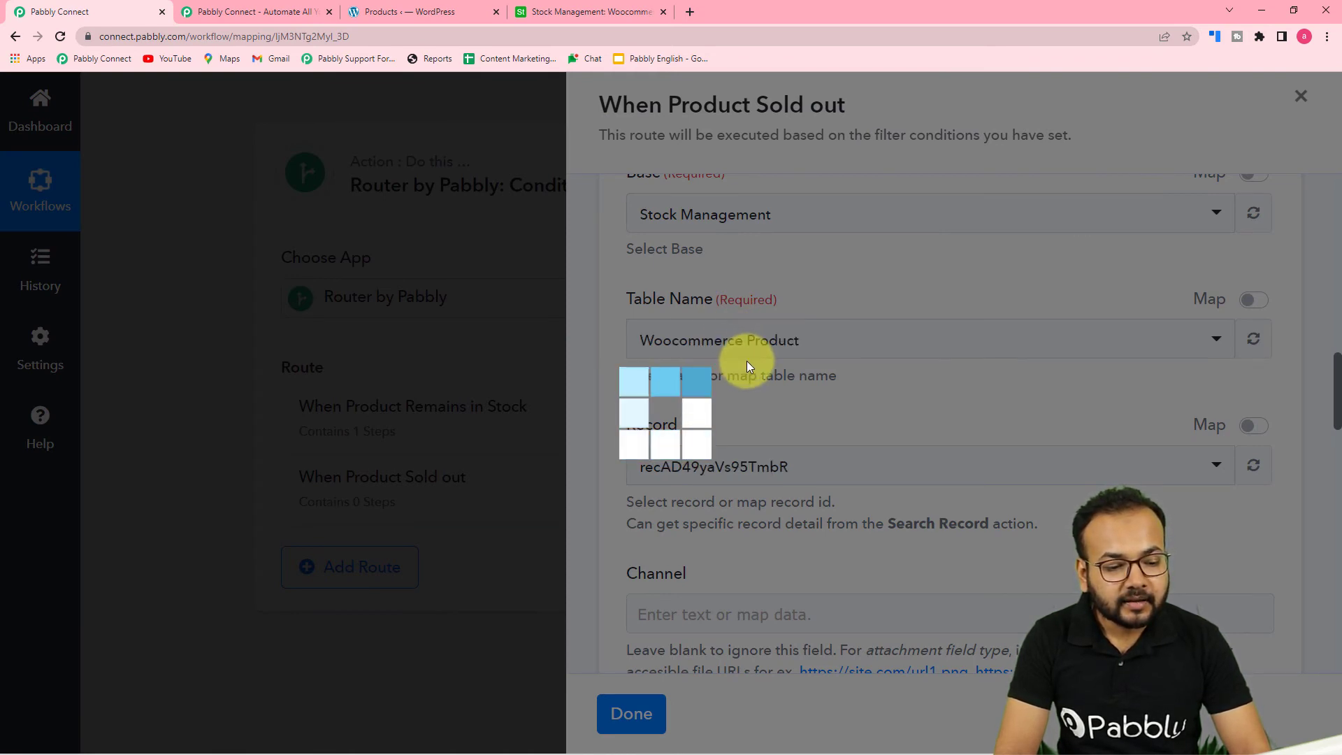
# Step: Enable mapping for the Record field and replace its value with Records 0 Id from the Airtable Search Record step
pyautogui.scroll(-2, 747, 361)
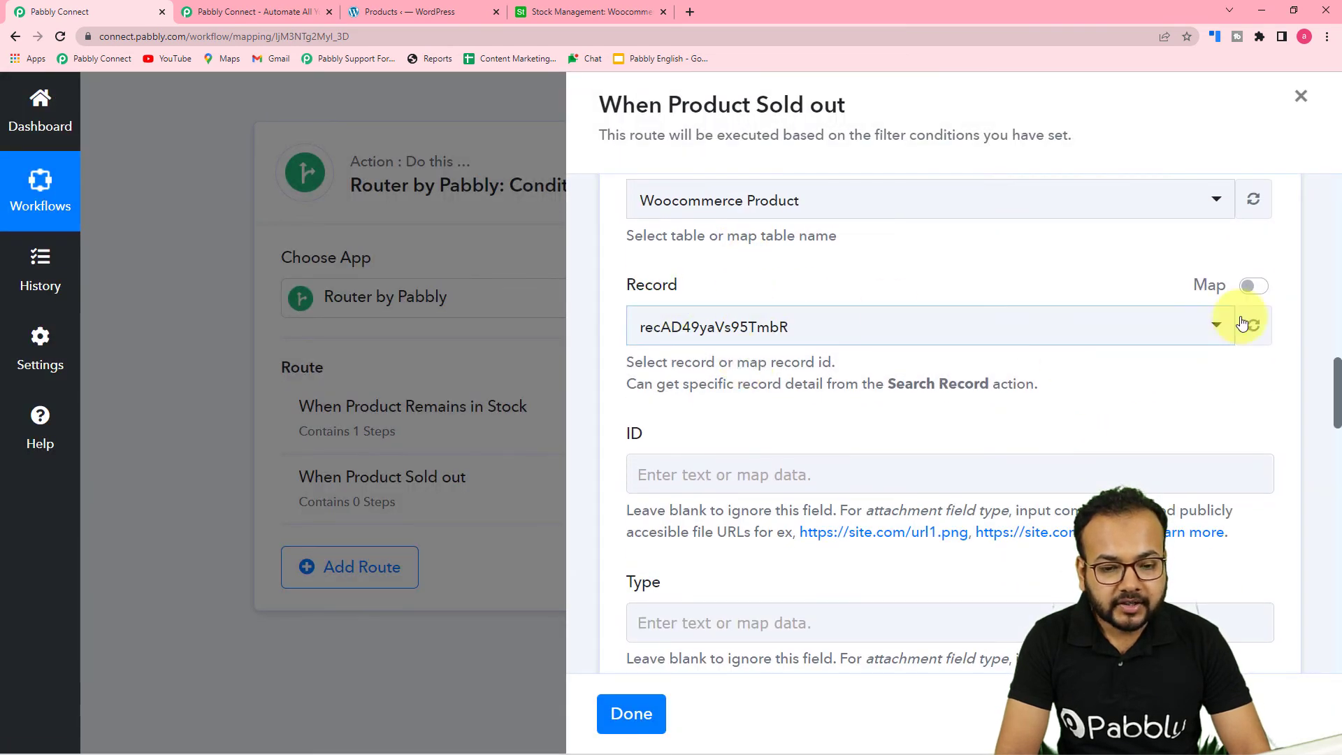
pyautogui.click(1258, 293)
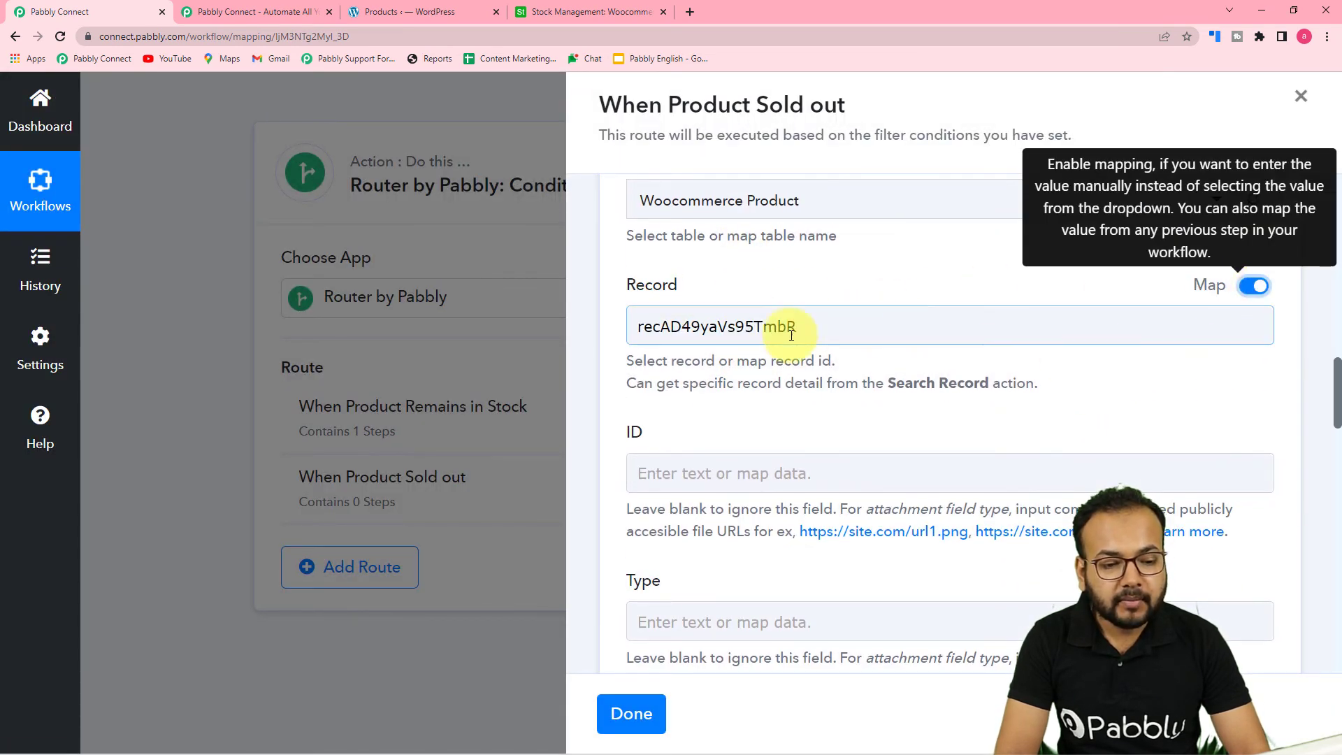
pyautogui.moveTo(848, 329); pyautogui.dragTo(533, 335)
pyautogui.press('BackSpace')
pyautogui.scroll(-3, 648, 371)
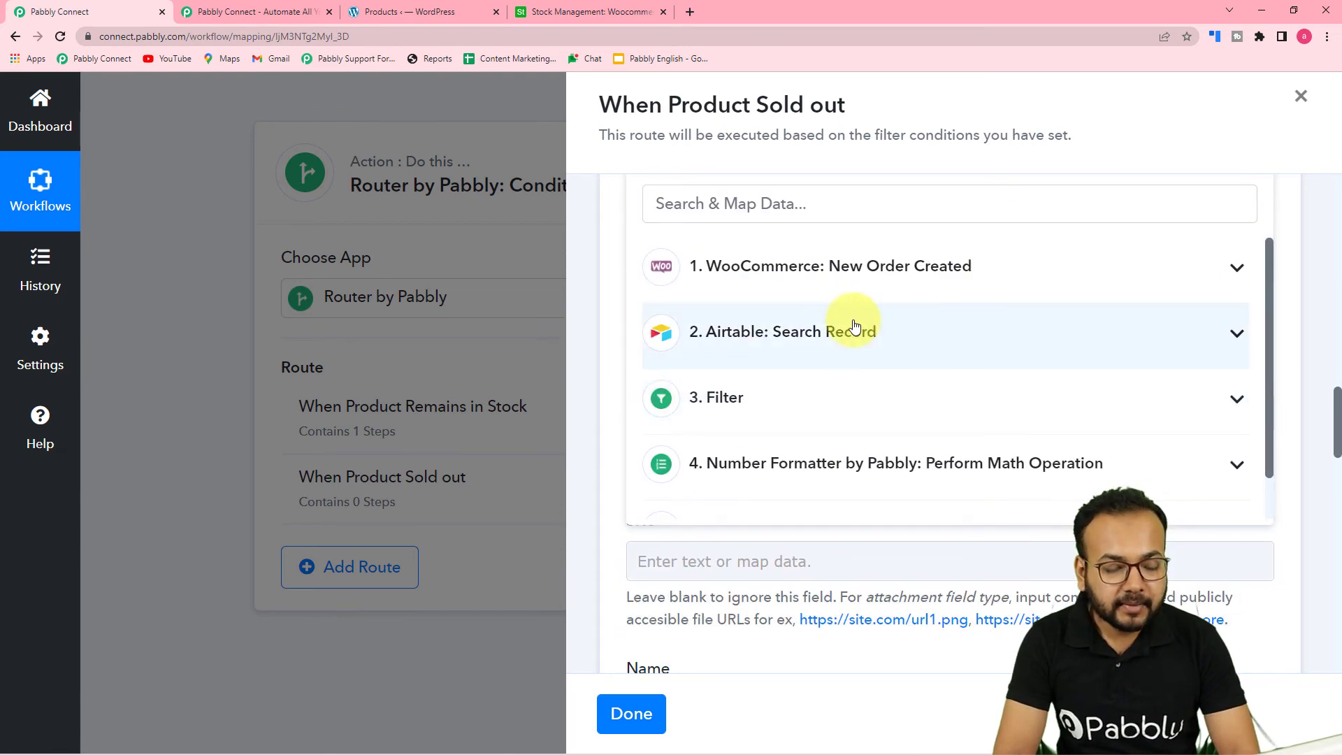
pyautogui.scroll(2, 859, 324)
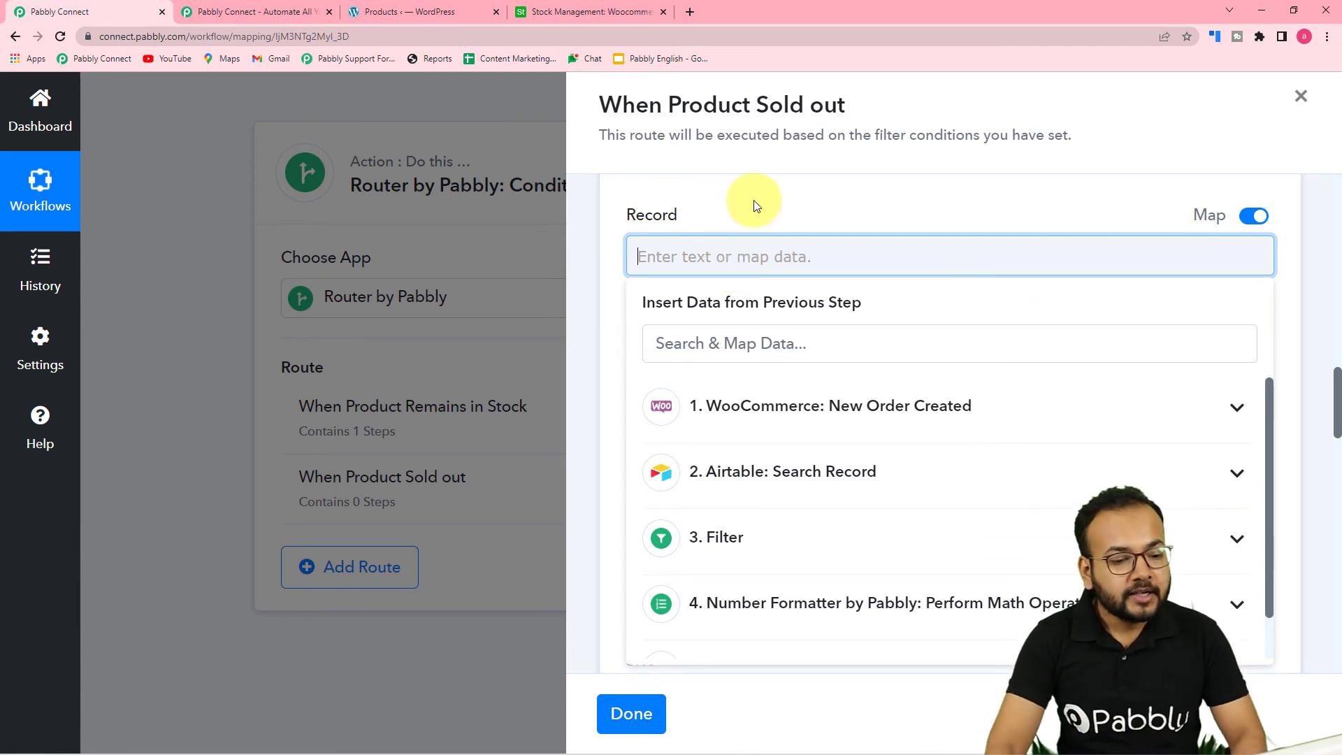
pyautogui.scroll(-1, 746, 224)
pyautogui.scroll(2, 743, 263)
pyautogui.scroll(-2, 752, 351)
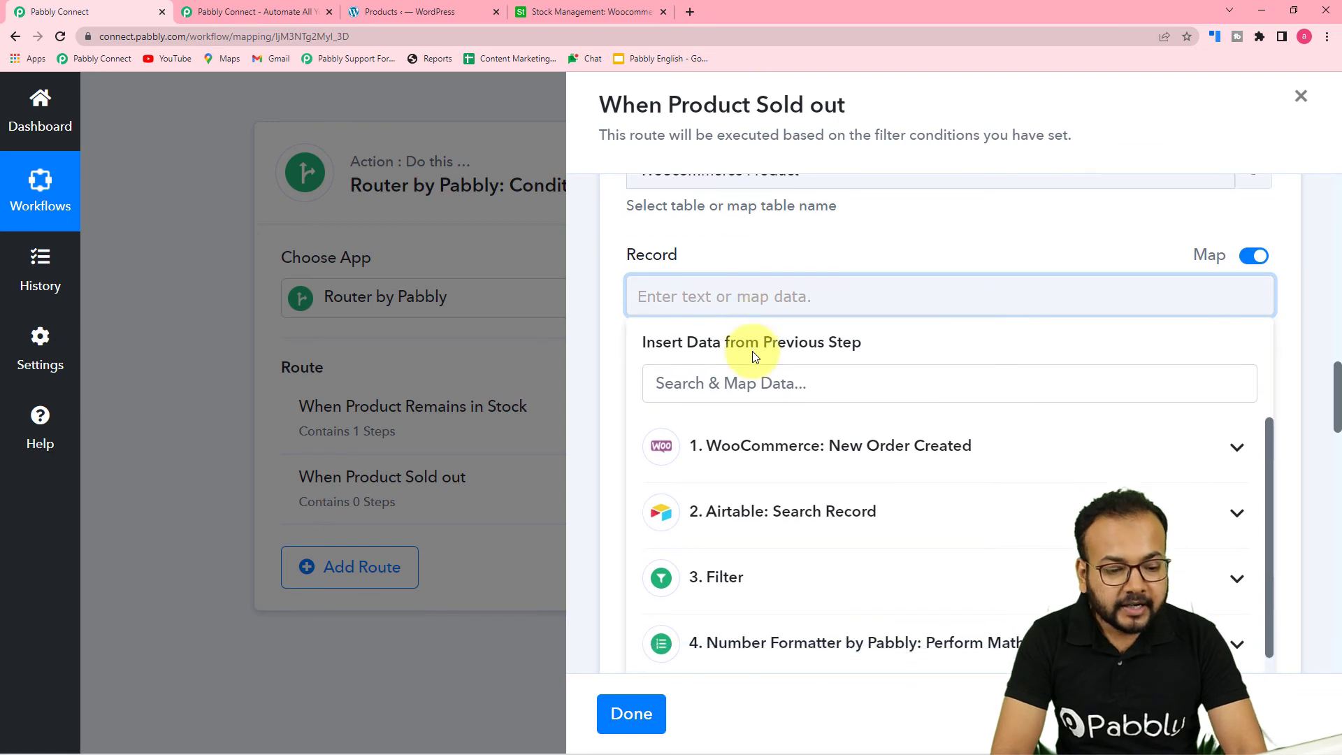
pyautogui.scroll(1, 773, 354)
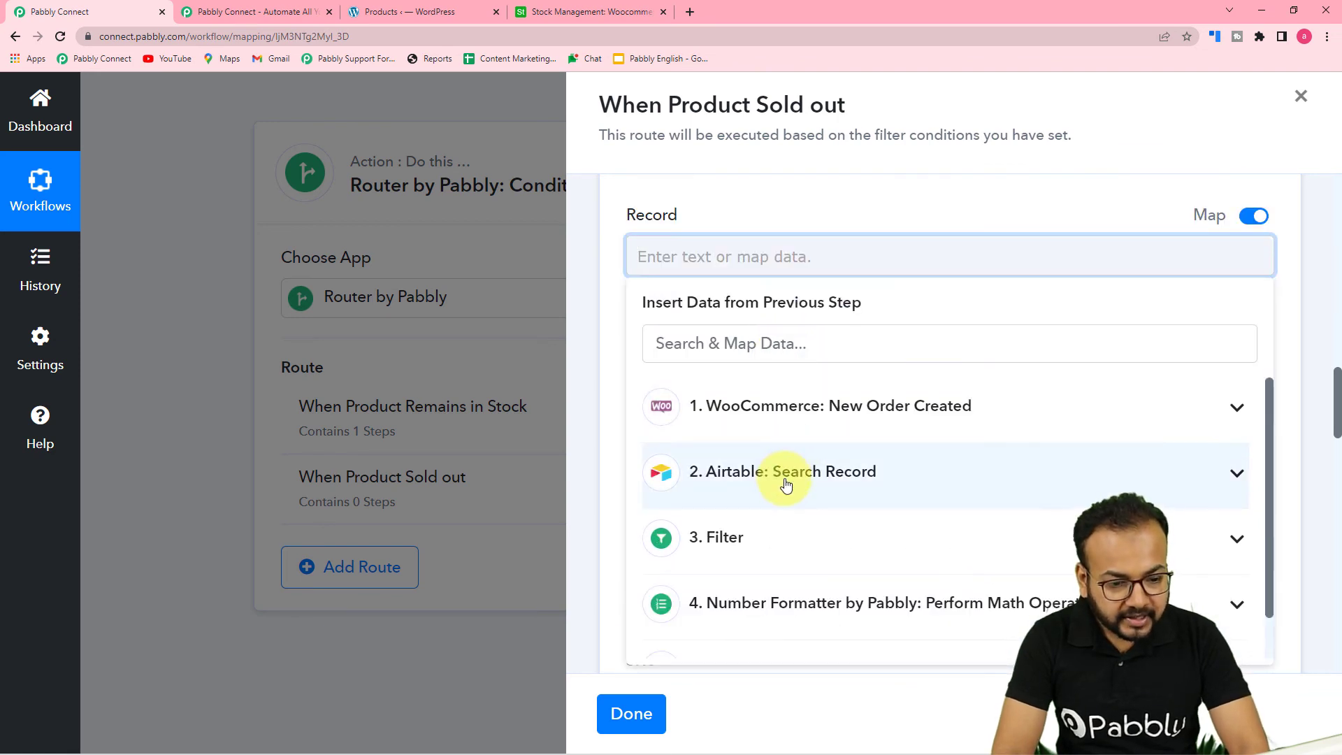
pyautogui.click(785, 476)
pyautogui.click(761, 546)
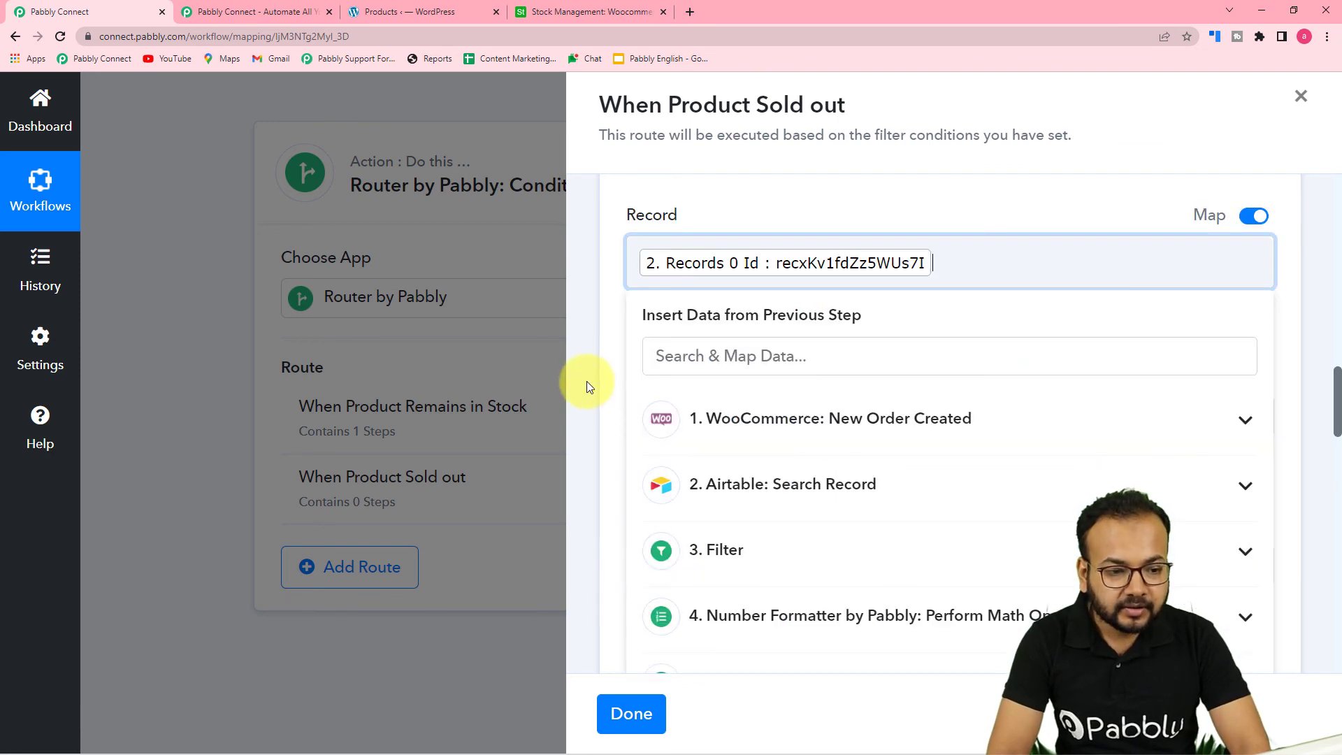
pyautogui.click(590, 381)
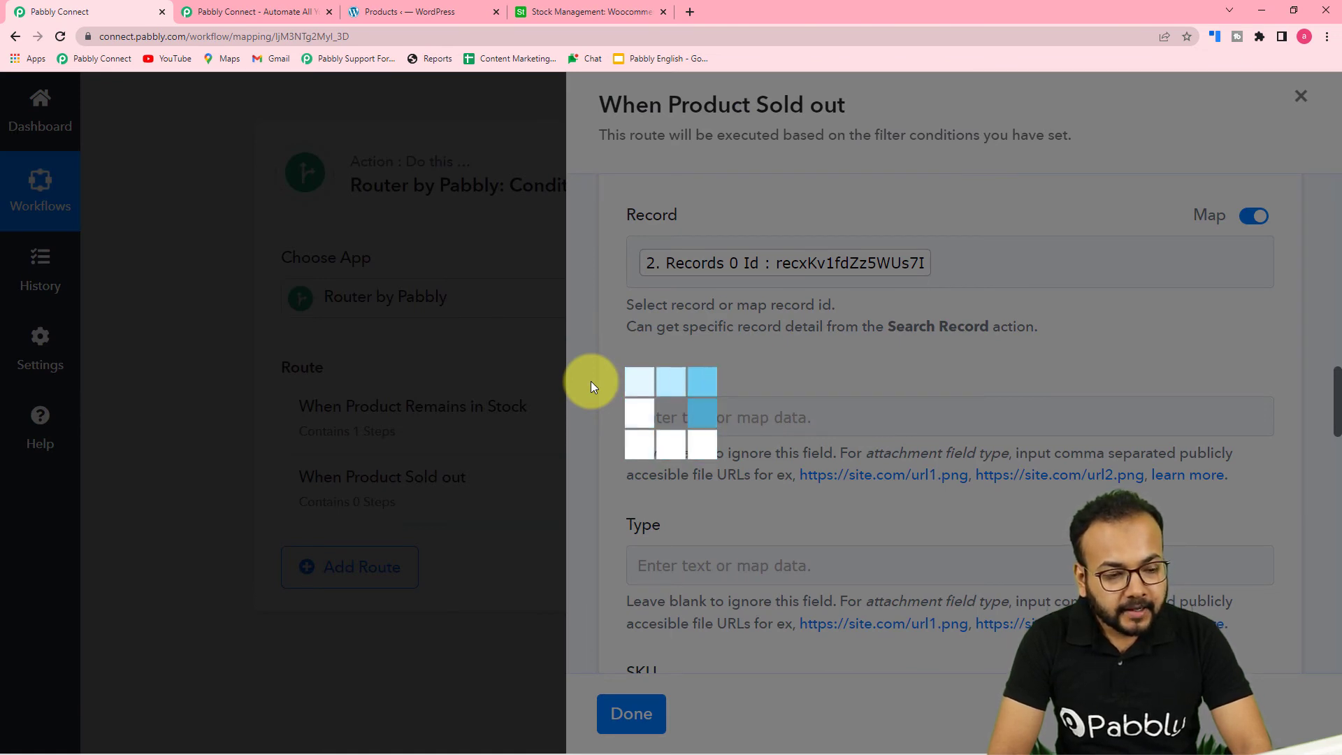
# Step: Check the Availablity and Stock Quantity columns in the Airtable Woocommerce Product table, and return to the Pabbly Connect workflow
pyautogui.scroll(-4, 838, 426)
pyautogui.scroll(-5, 838, 424)
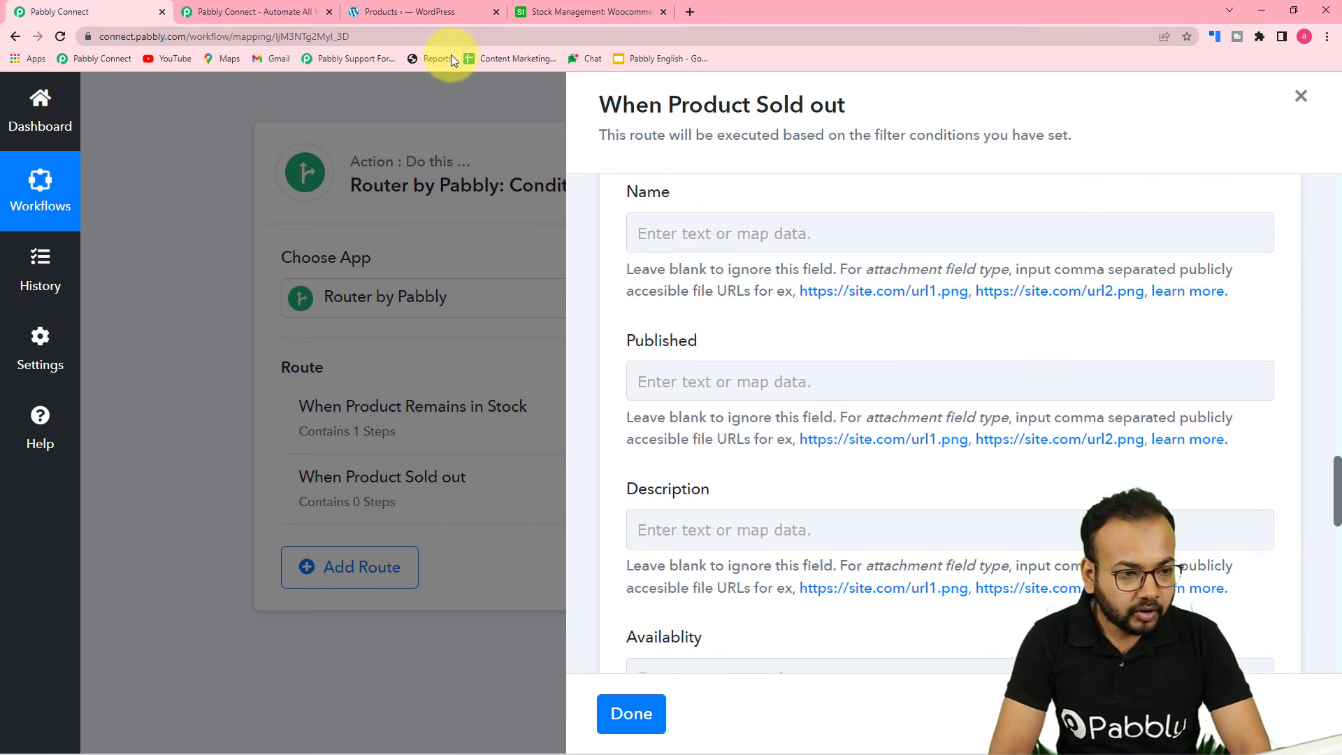
pyautogui.click(560, 12)
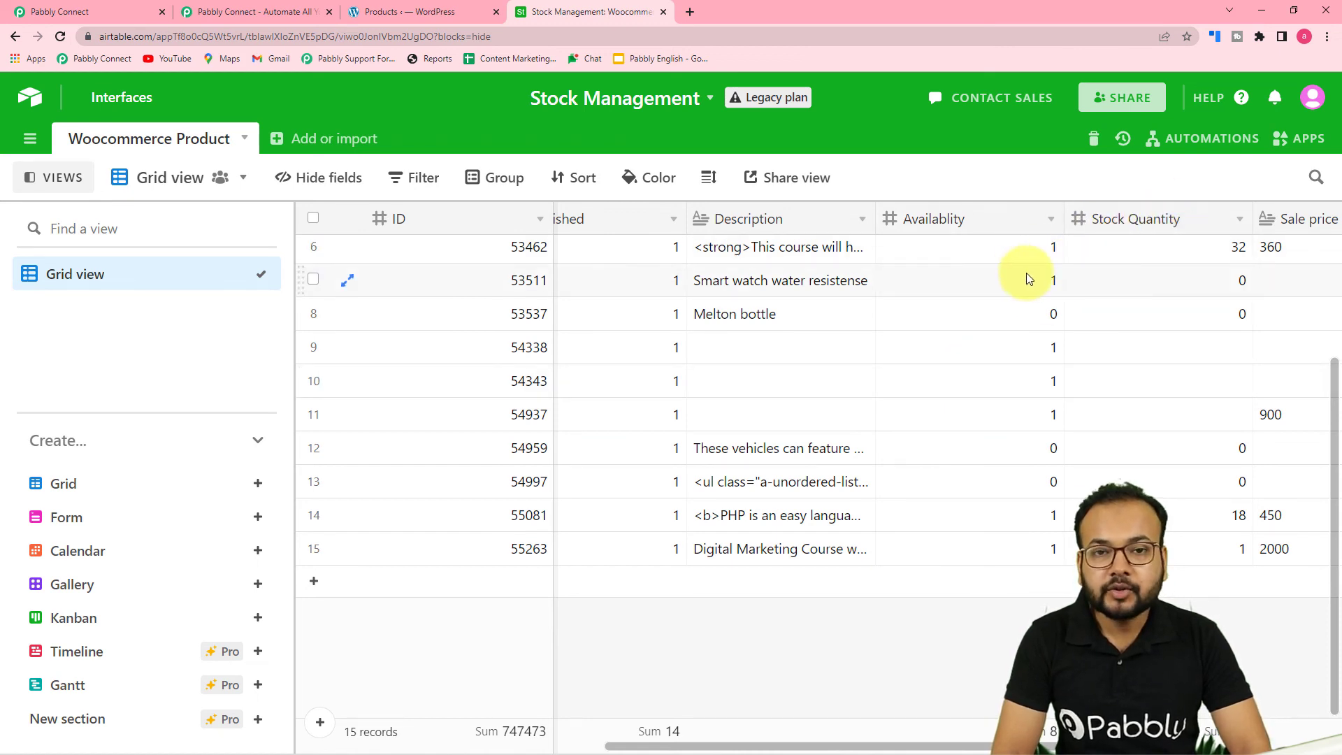
pyautogui.click(314, 12)
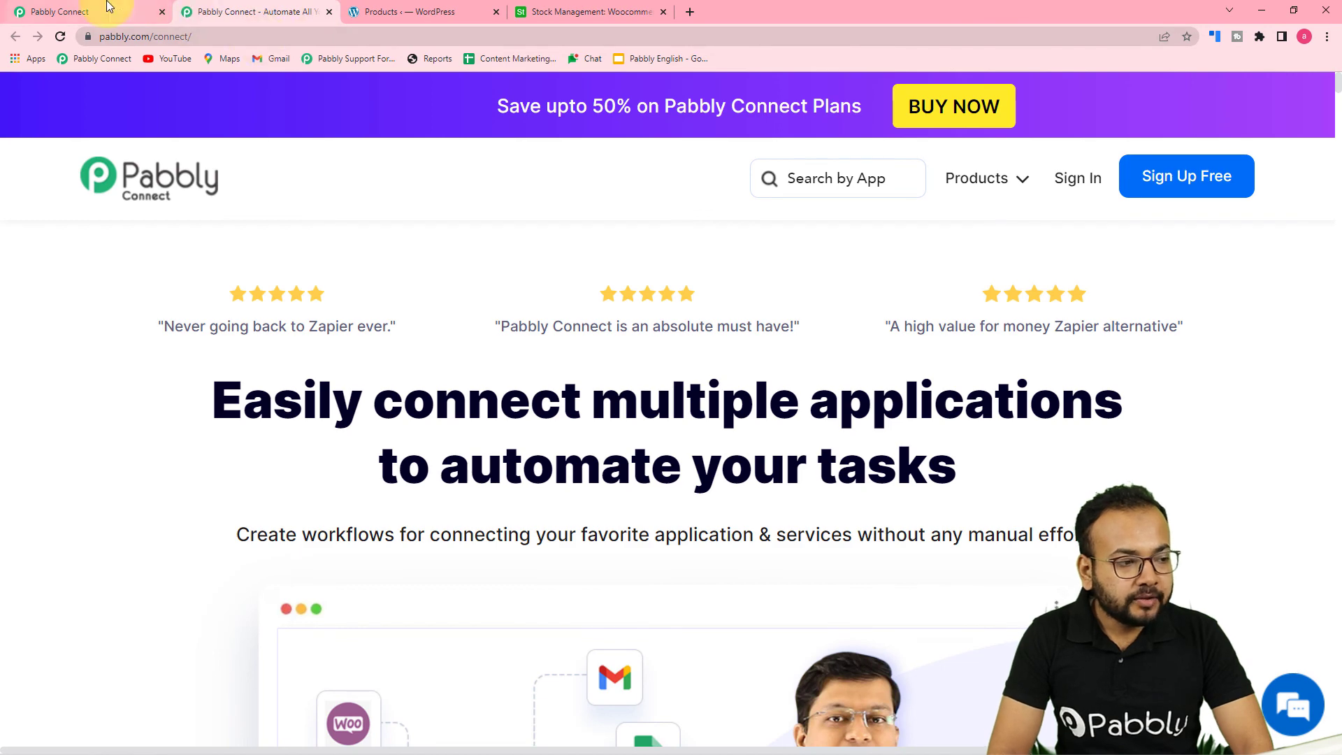
pyautogui.click(82, 12)
# Step: Map the Availablity field of the sold-out update to the Number Formatter's Result
pyautogui.scroll(-5, 592, 364)
pyautogui.click(643, 254)
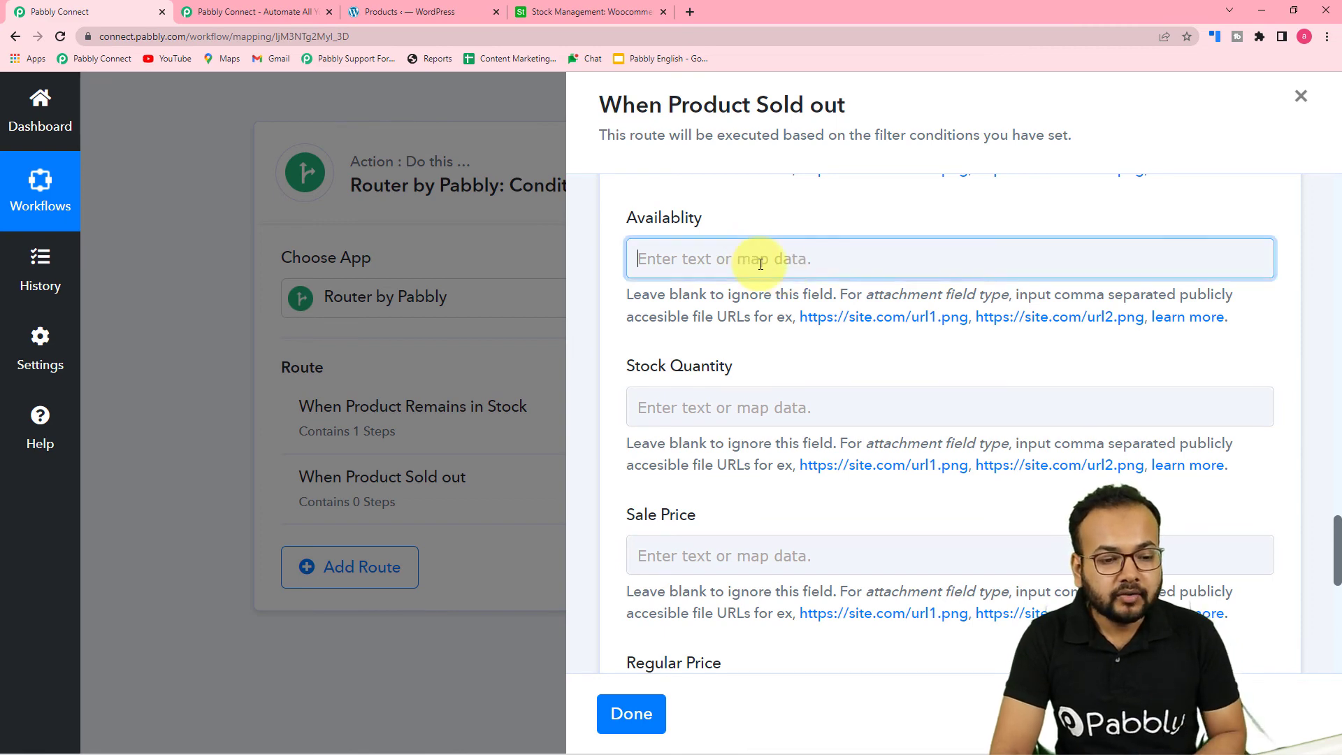
pyautogui.click(757, 260)
pyautogui.scroll(-3, 734, 434)
pyautogui.click(786, 342)
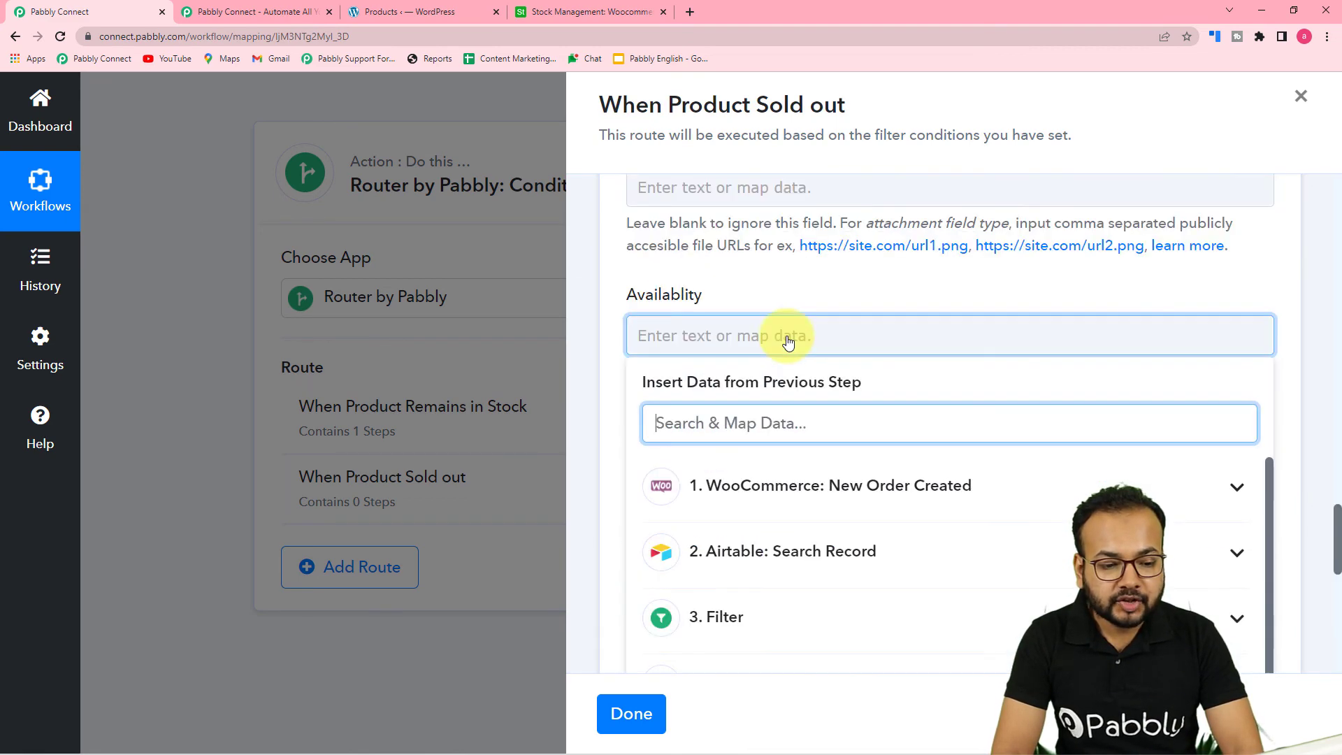
pyautogui.scroll(-1, 812, 576)
pyautogui.scroll(-3, 839, 531)
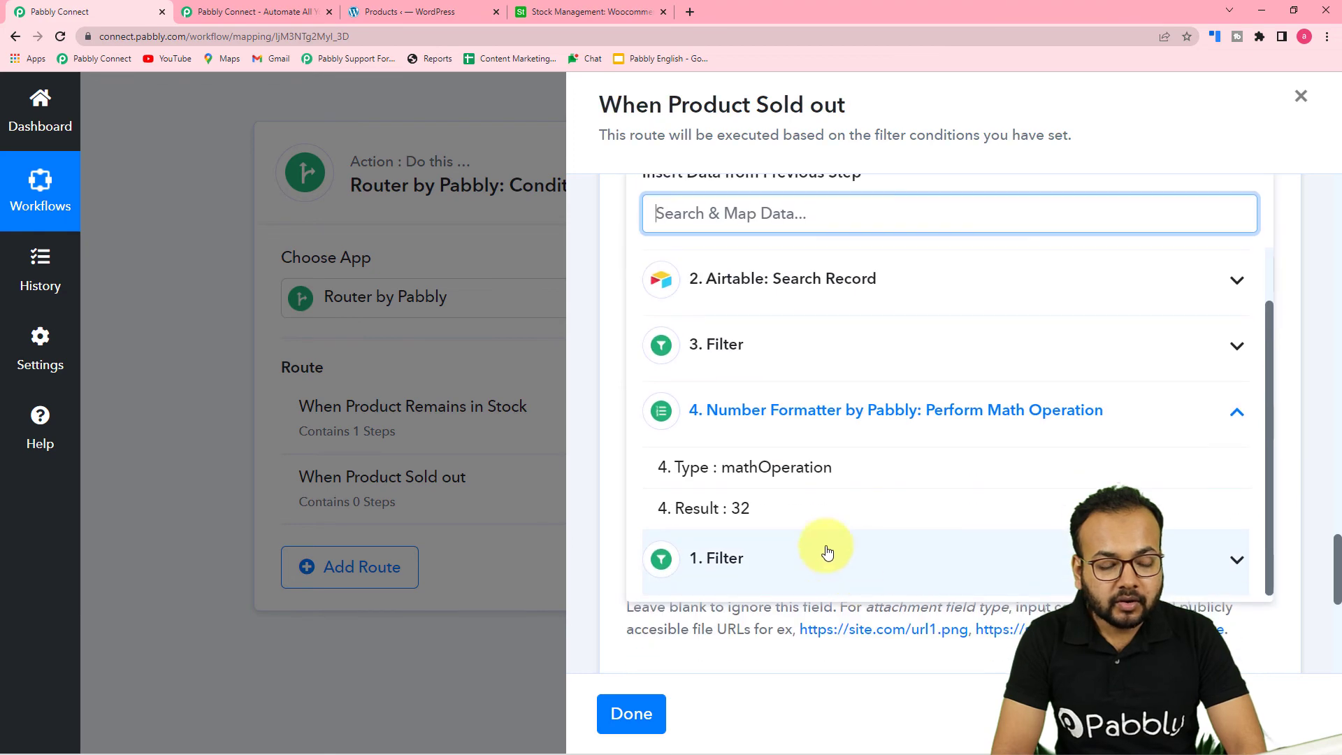
pyautogui.click(716, 512)
pyautogui.click(617, 410)
# Step: Map the Stock Quantity field of the sold-out route's Update Record action to the Number Formatter's Result
pyautogui.scroll(-2, 615, 405)
pyautogui.click(698, 355)
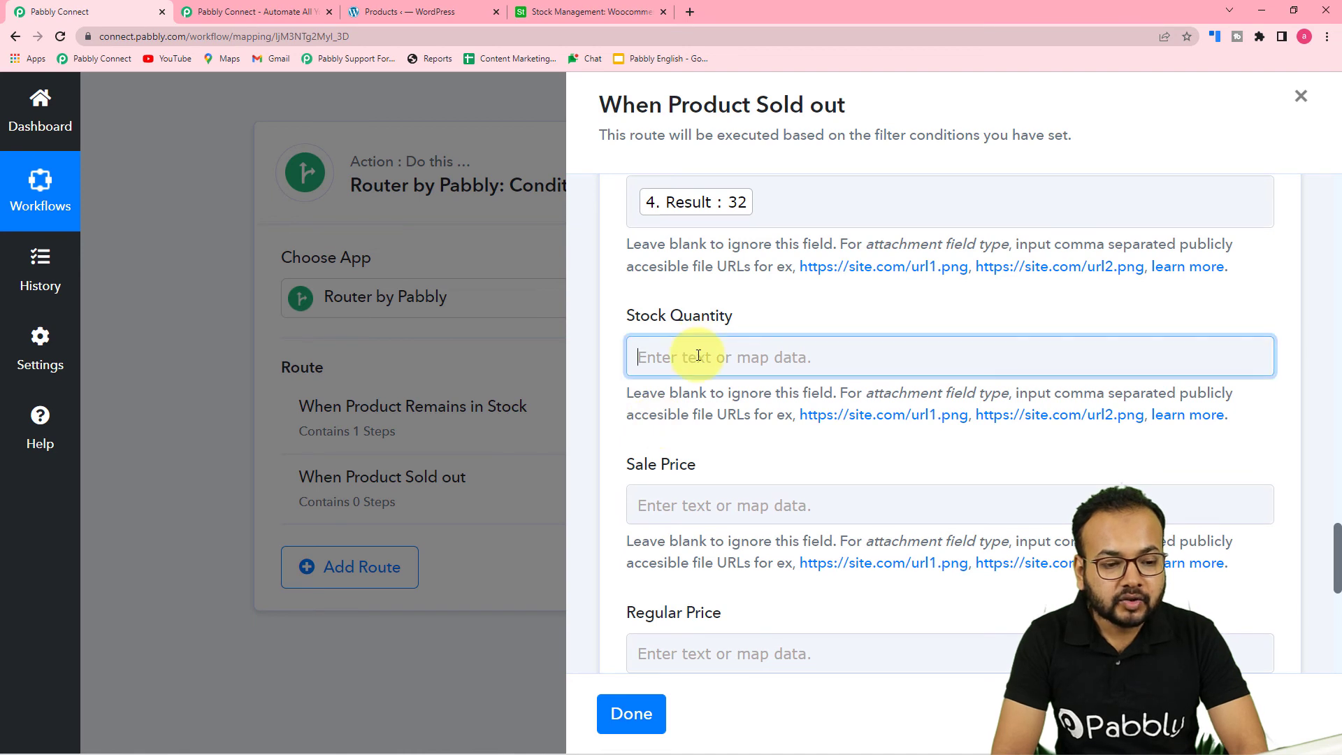
pyautogui.scroll(-1, 698, 356)
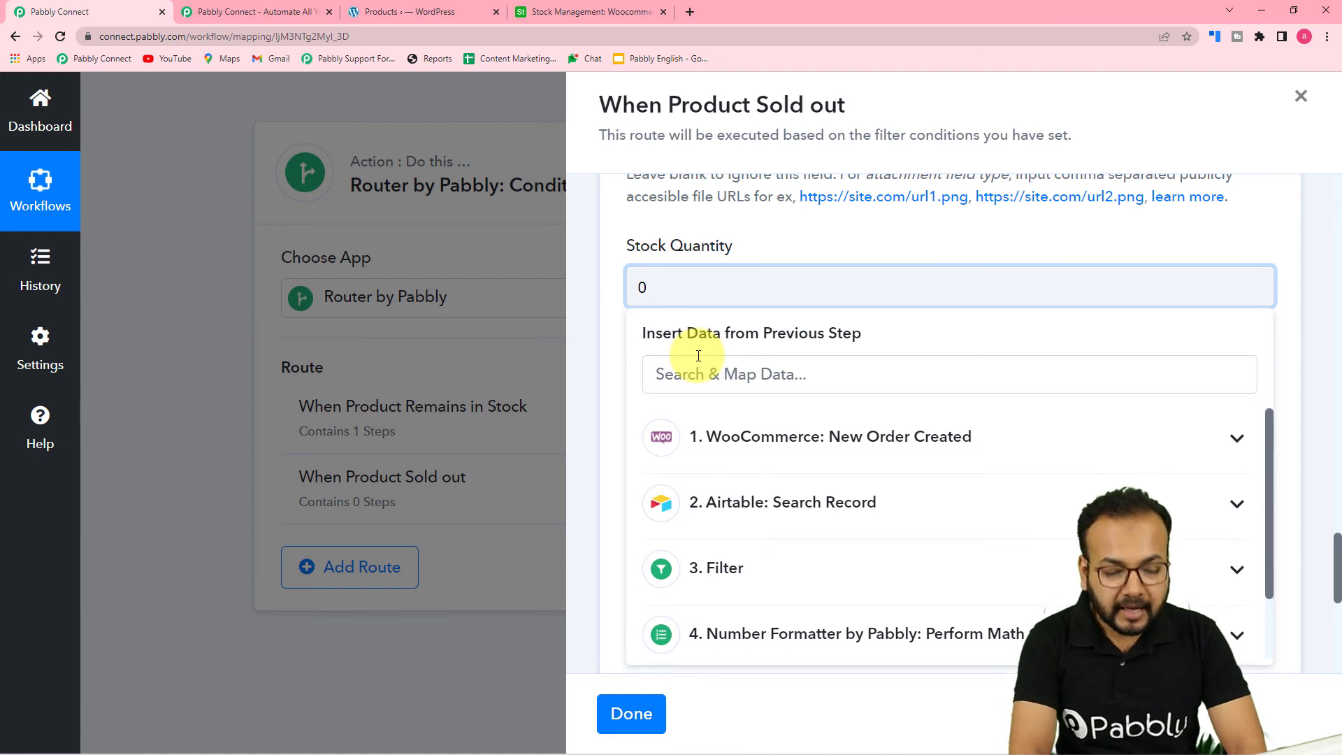
pyautogui.scroll(-1, 747, 524)
pyautogui.click(773, 552)
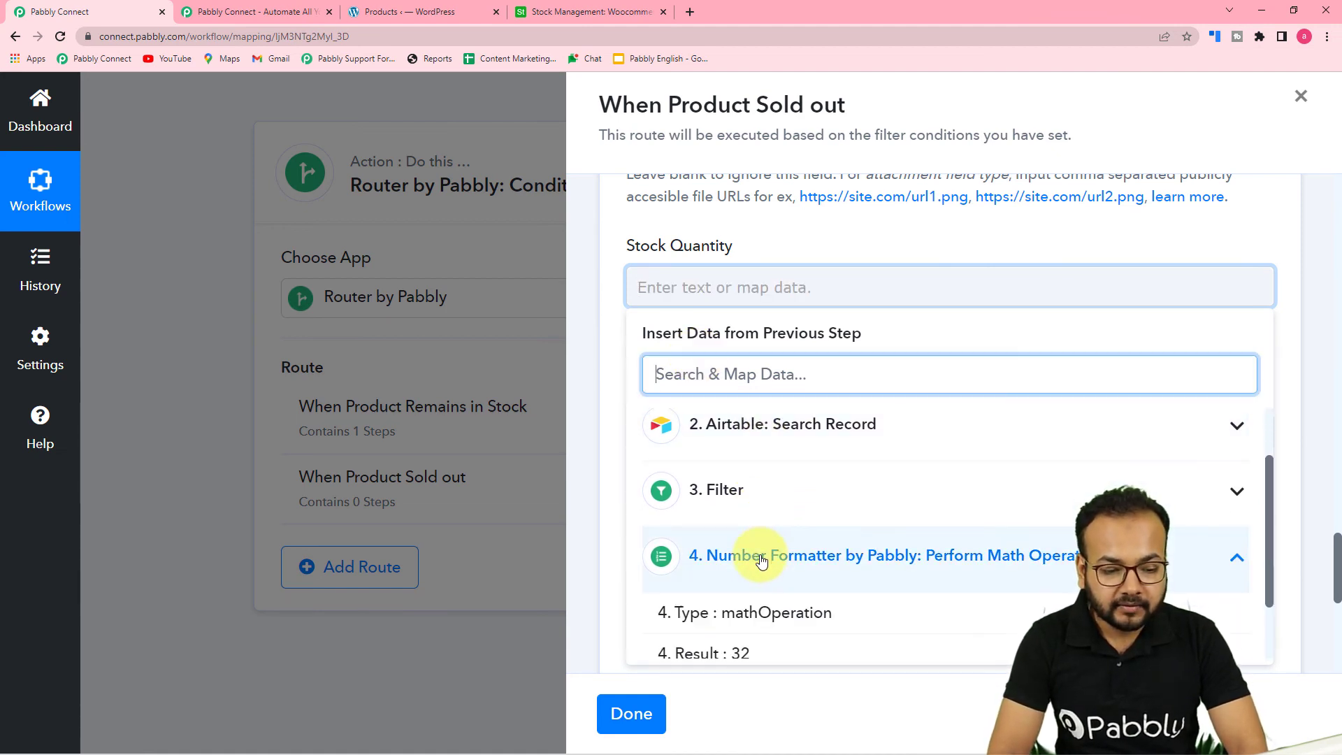
pyautogui.scroll(-1, 805, 625)
pyautogui.click(764, 575)
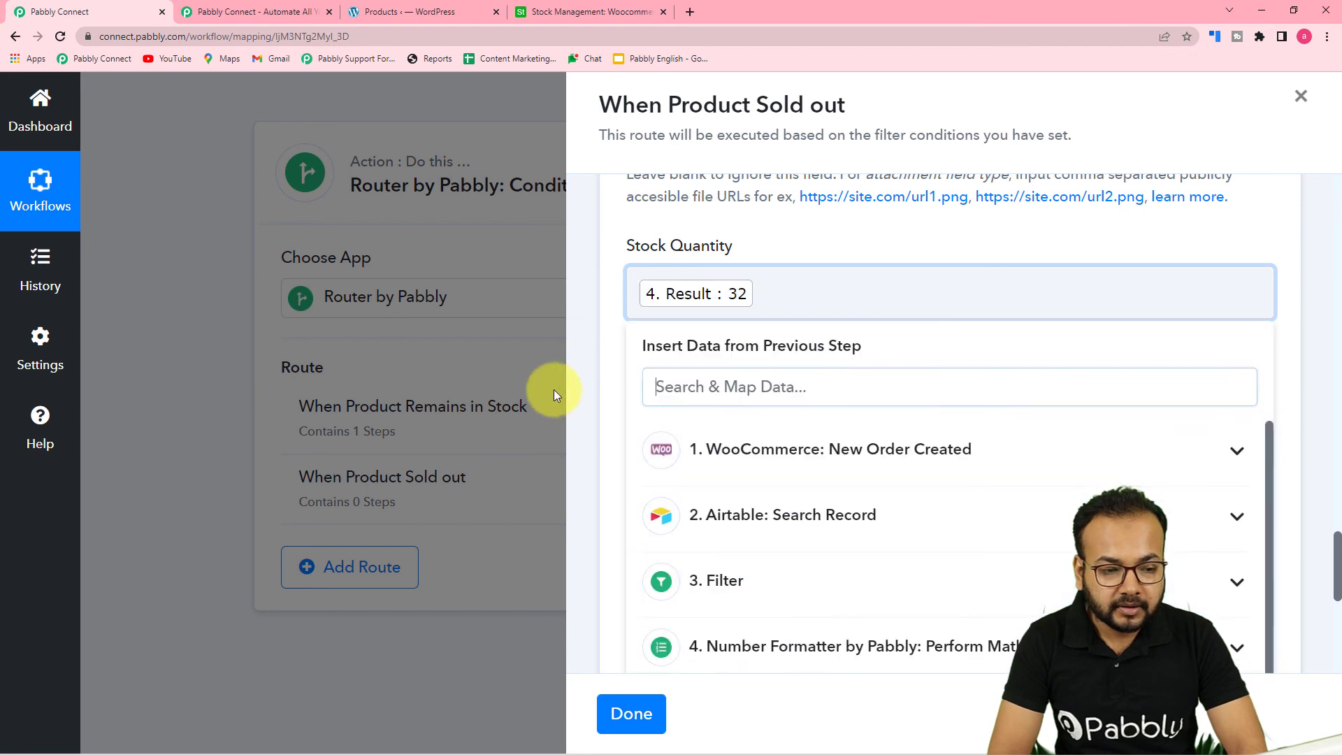
pyautogui.click(596, 391)
pyautogui.scroll(2, 597, 388)
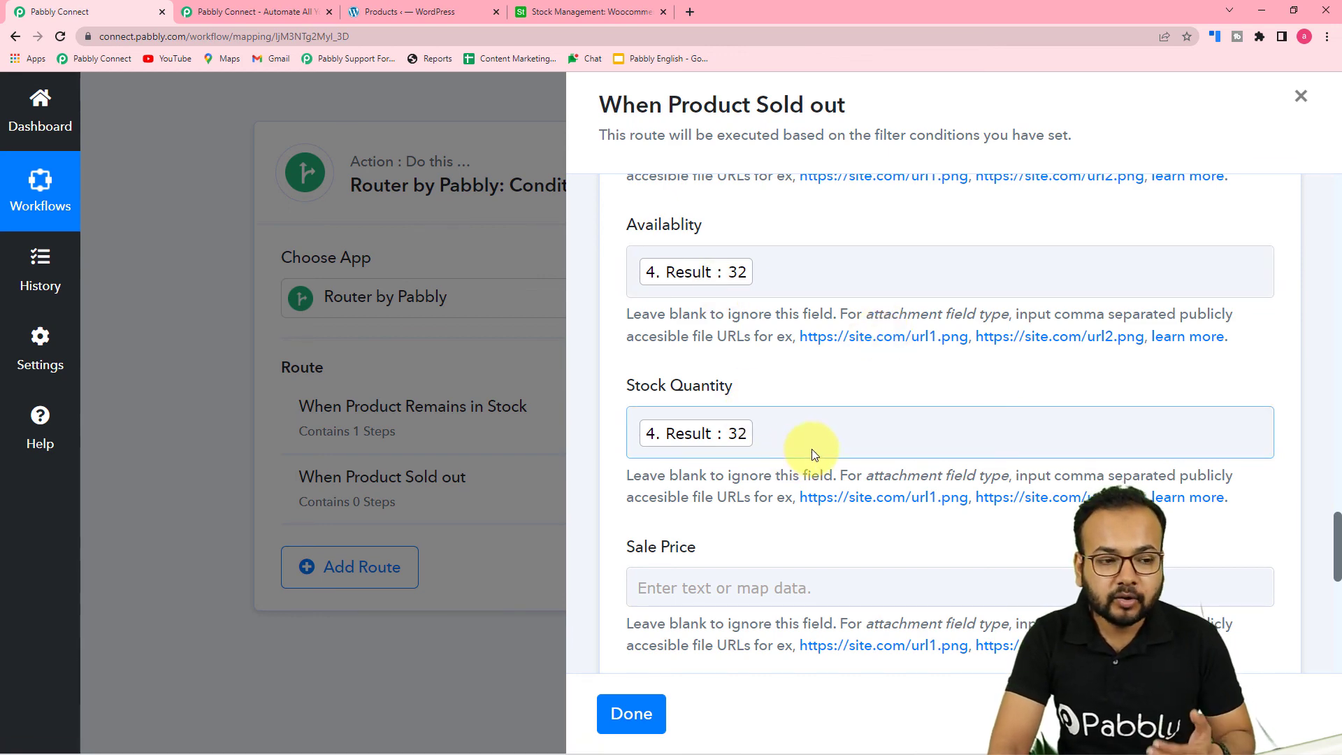
# Step: Check the Airtable stock columns, save the sold-out route's Update Record action without sending a test request, and finish the route
pyautogui.click(599, 21)
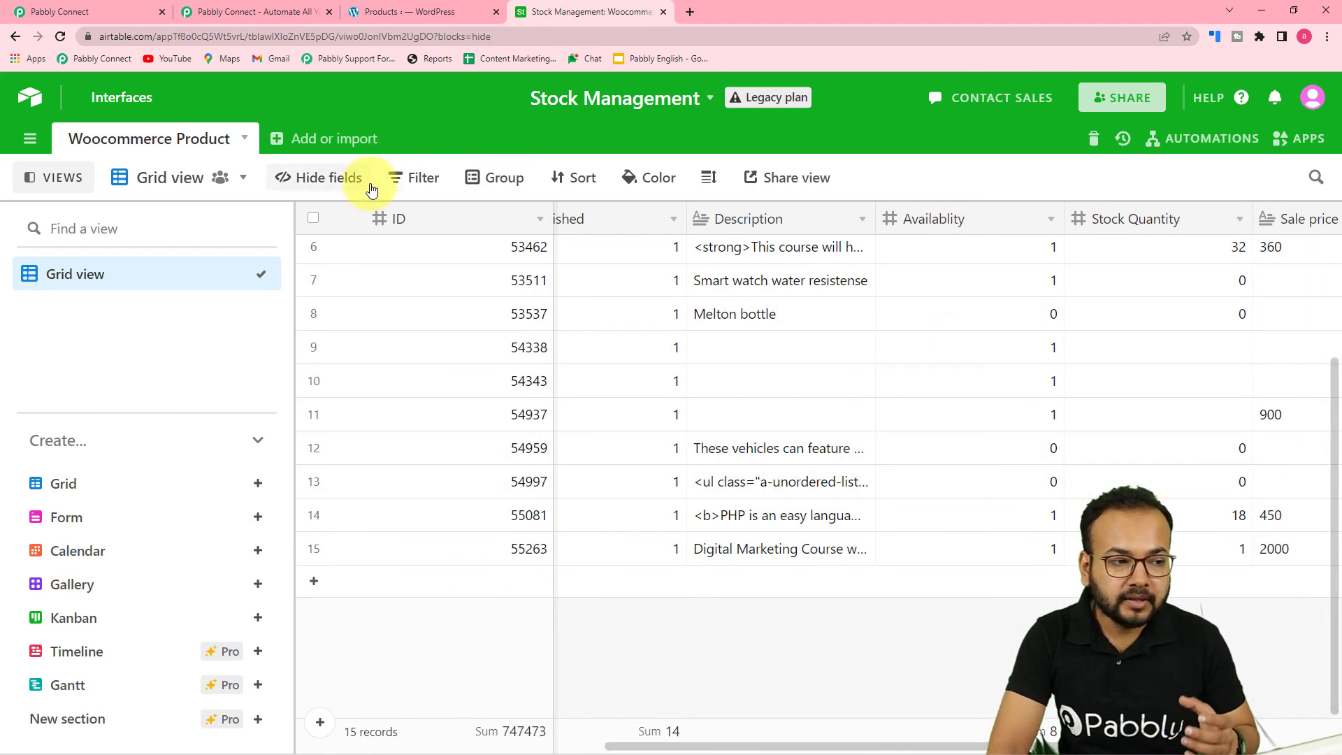
pyautogui.click(77, 11)
pyautogui.scroll(-6, 838, 371)
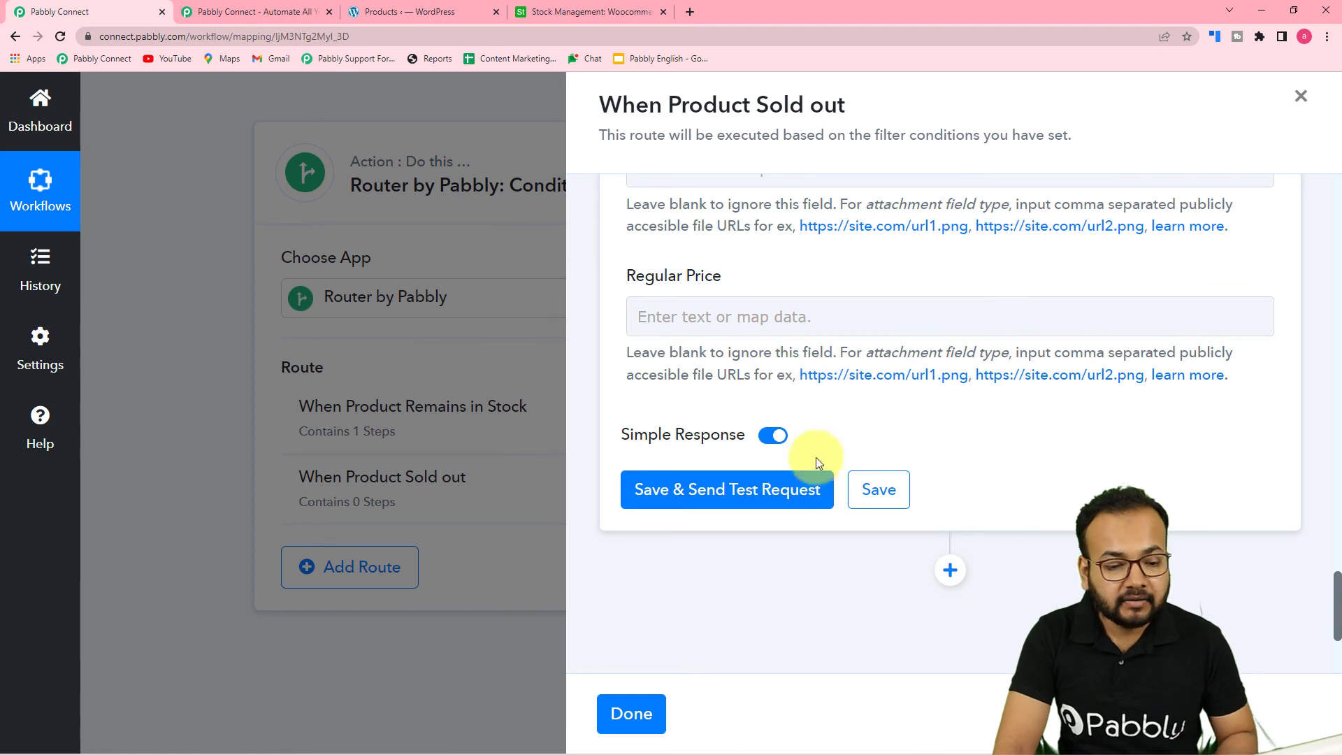
pyautogui.click(882, 490)
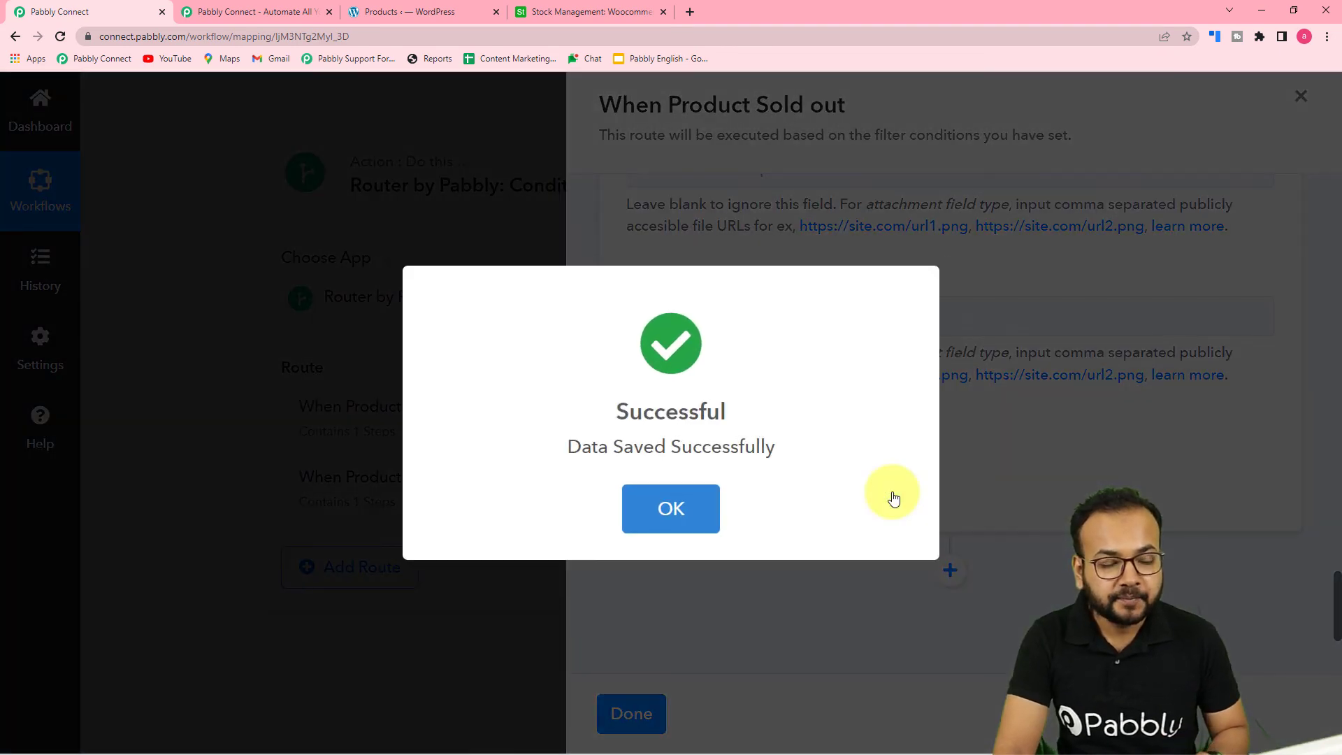
pyautogui.click(641, 505)
pyautogui.click(632, 714)
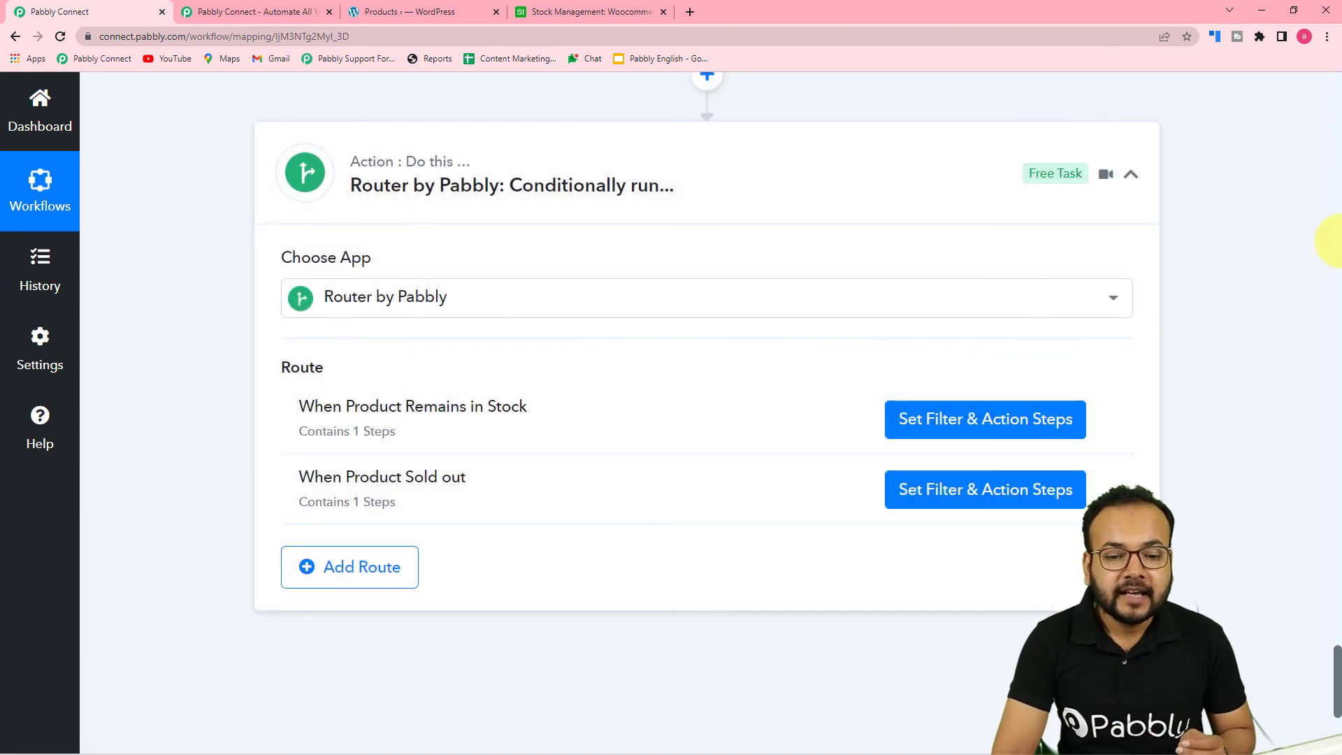
# Step: Review the WooCommerce New Order Created trigger at the start of the workflow, including the line item data in its received response
pyautogui.scroll(20, 1341, 241)
pyautogui.scroll(15, 1339, 241)
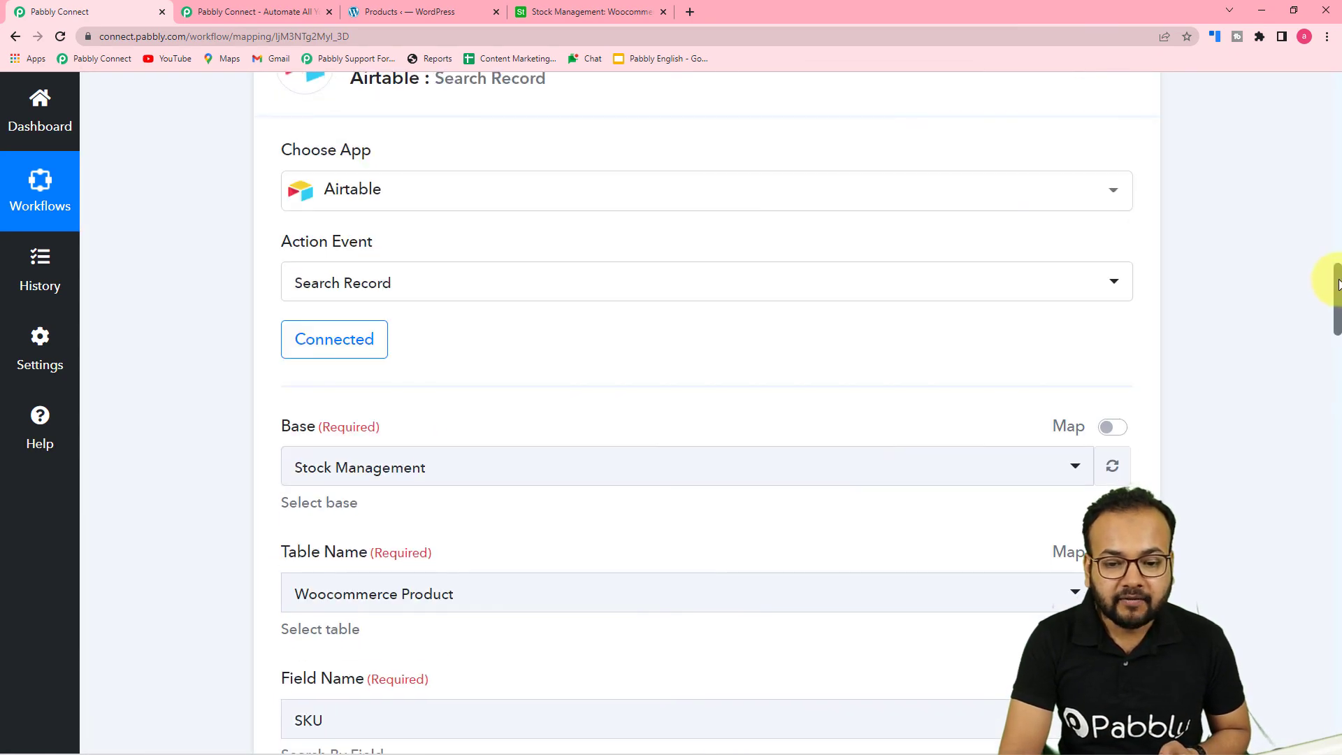
pyautogui.scroll(3, 1337, 291)
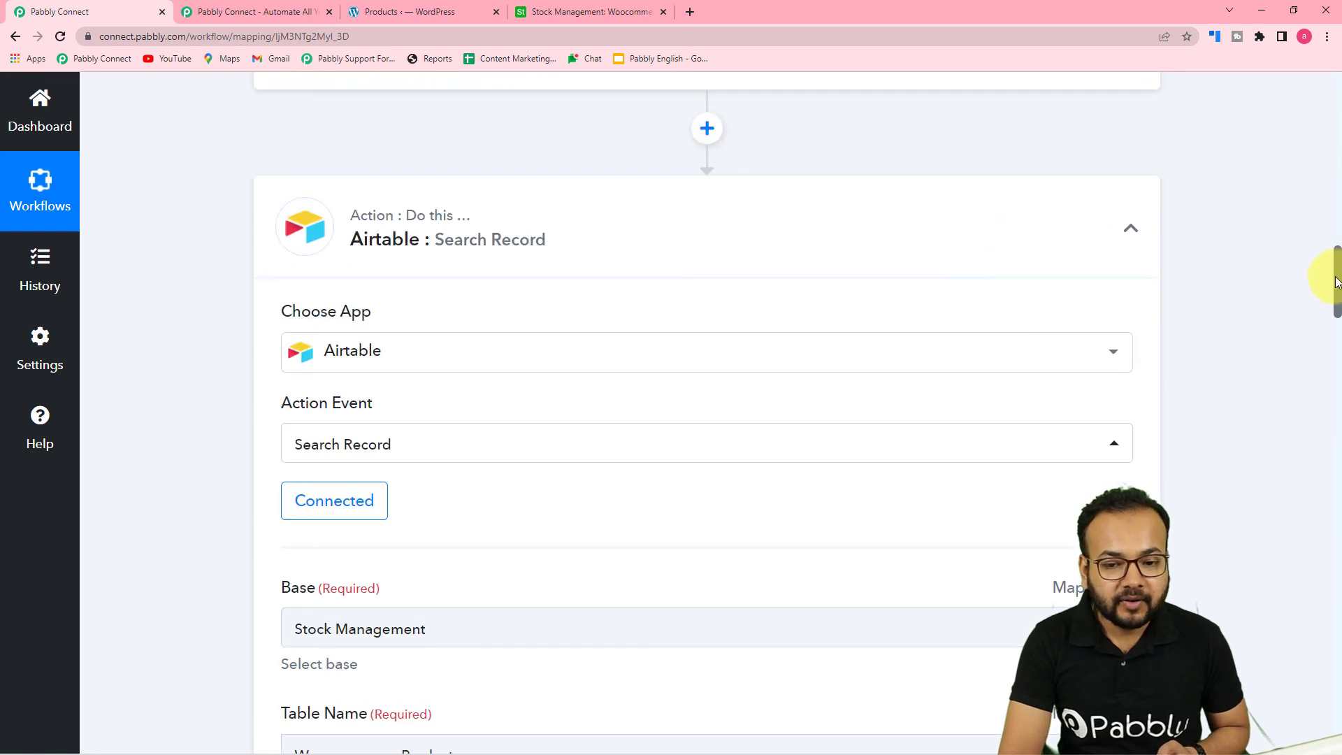
pyautogui.scroll(15, 1336, 264)
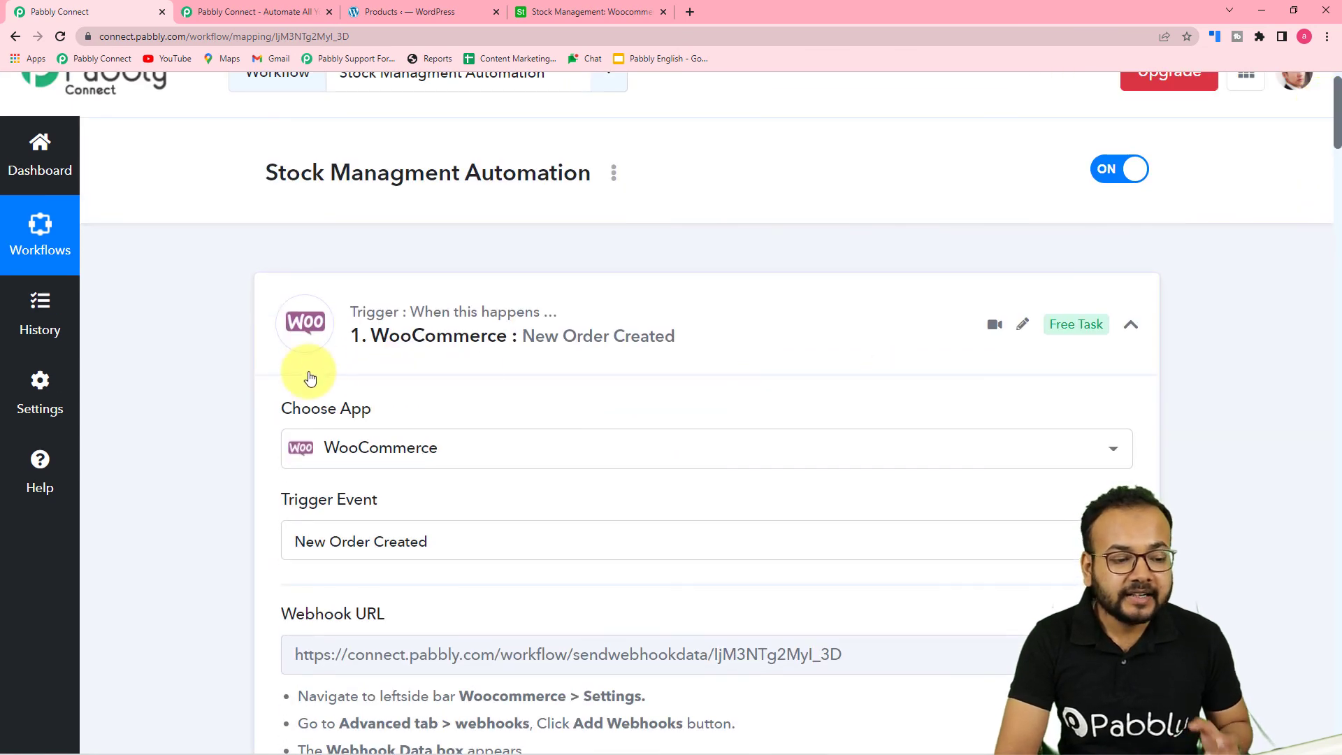
pyautogui.scroll(-1, 180, 363)
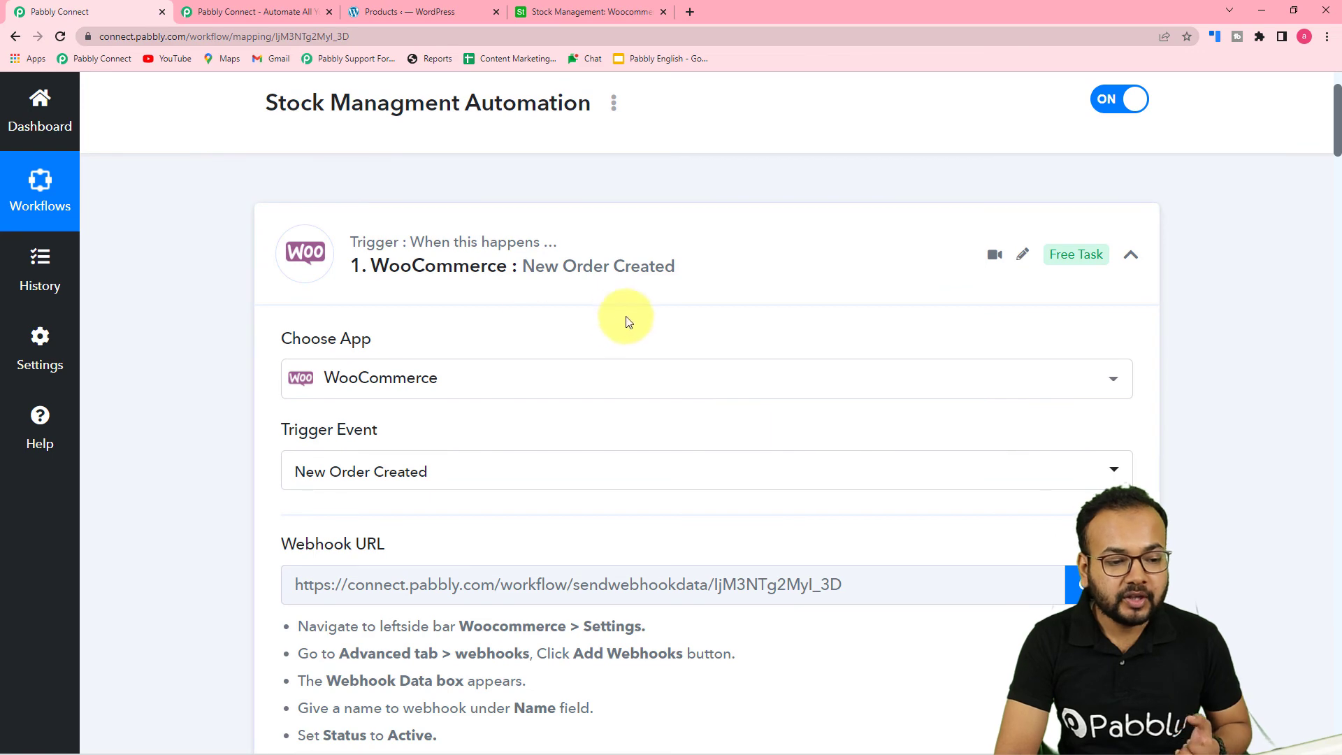
pyautogui.scroll(-1, 151, 419)
pyautogui.scroll(-5, 153, 425)
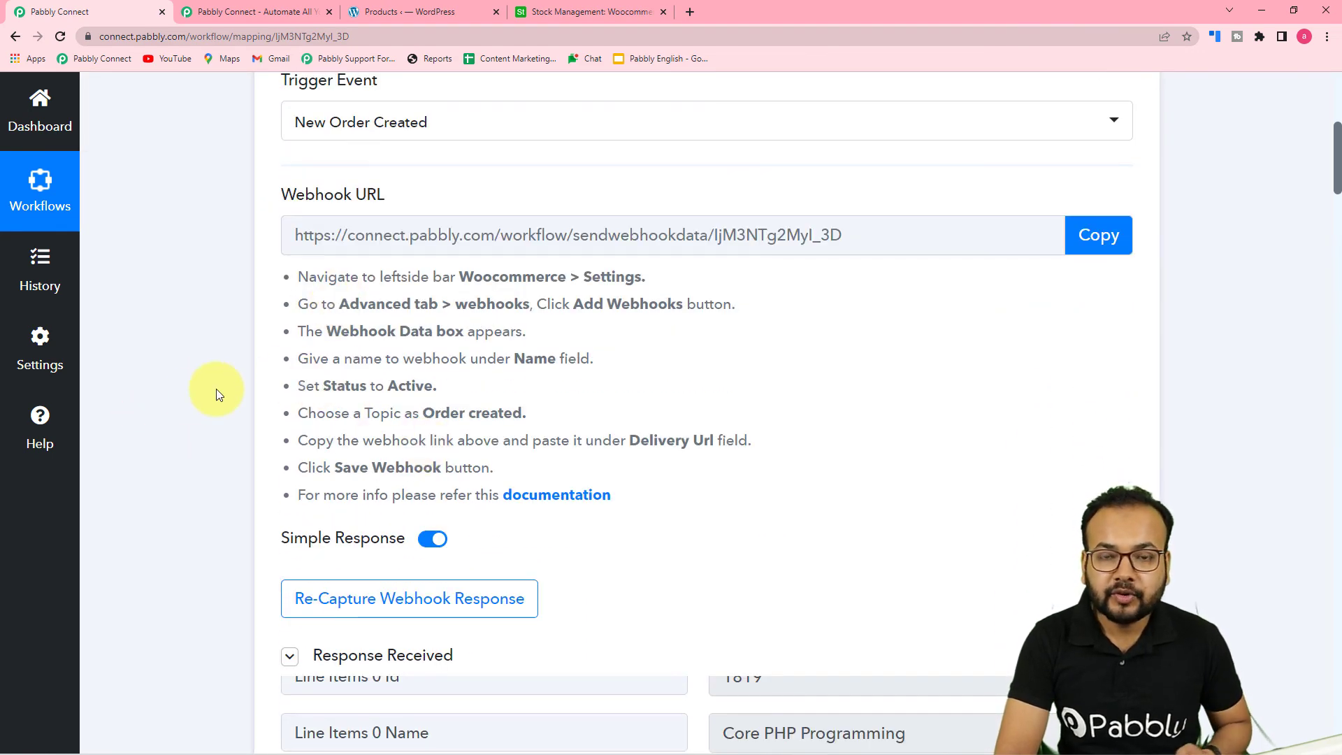
pyautogui.scroll(-5, 156, 405)
pyautogui.scroll(-2, 574, 513)
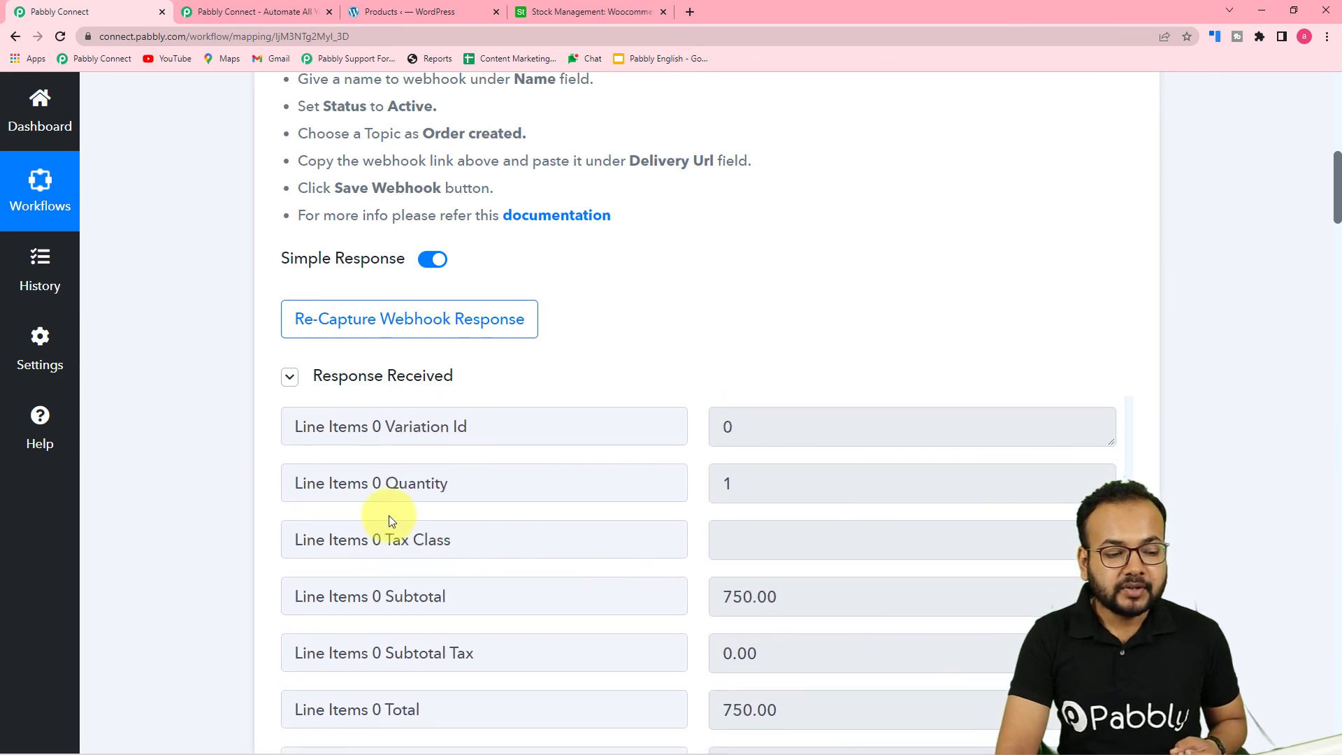
pyautogui.scroll(-3, 228, 503)
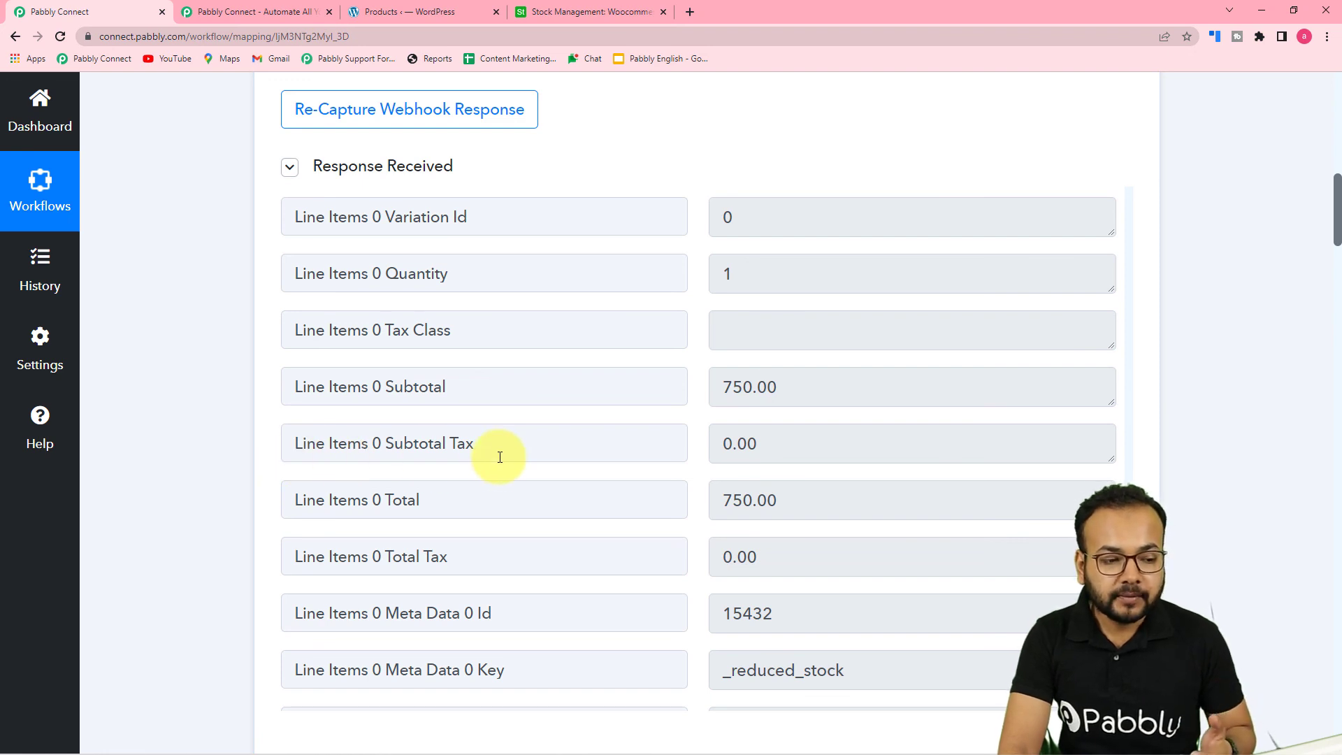
pyautogui.scroll(1, 530, 478)
pyautogui.scroll(-3, 445, 412)
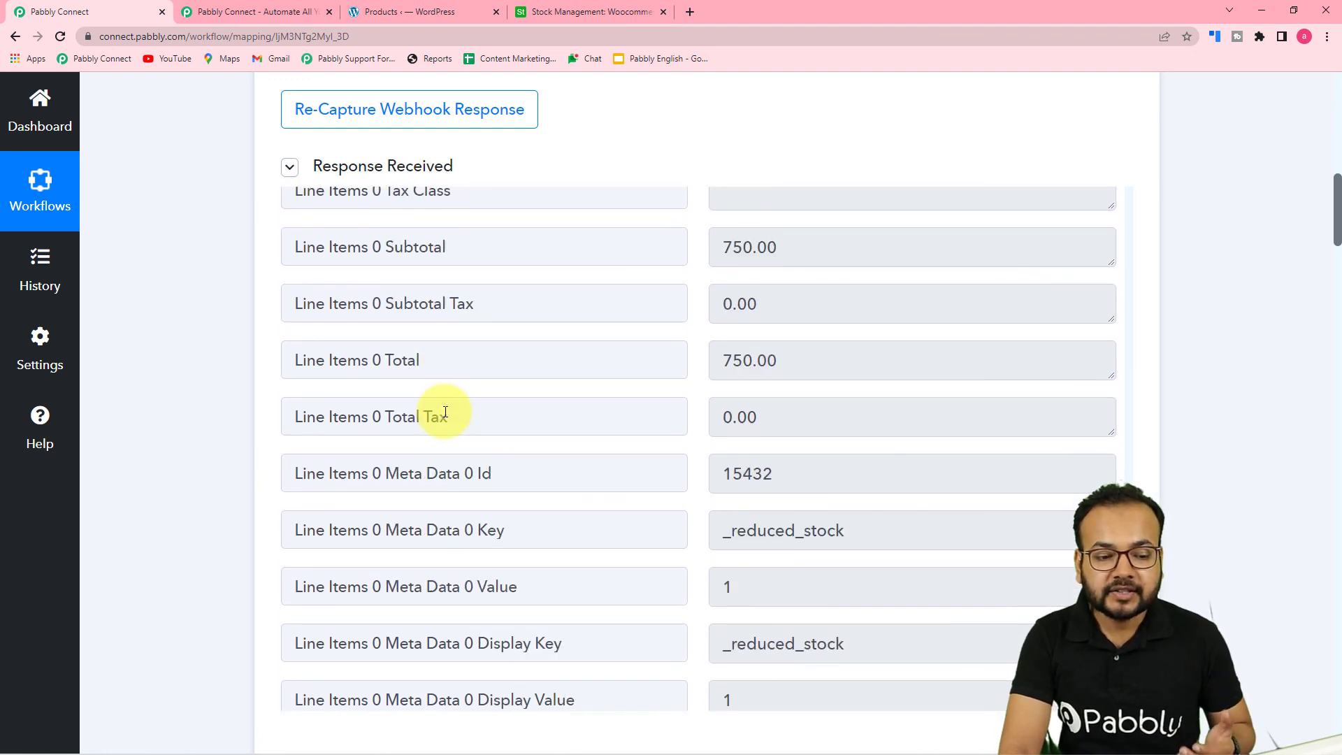
pyautogui.scroll(-2, 445, 412)
# Step: Review the workflow's action steps from the Airtable Search Record through the Filter and Number Formatter to the Router's two routes
pyautogui.scroll(-9, 191, 409)
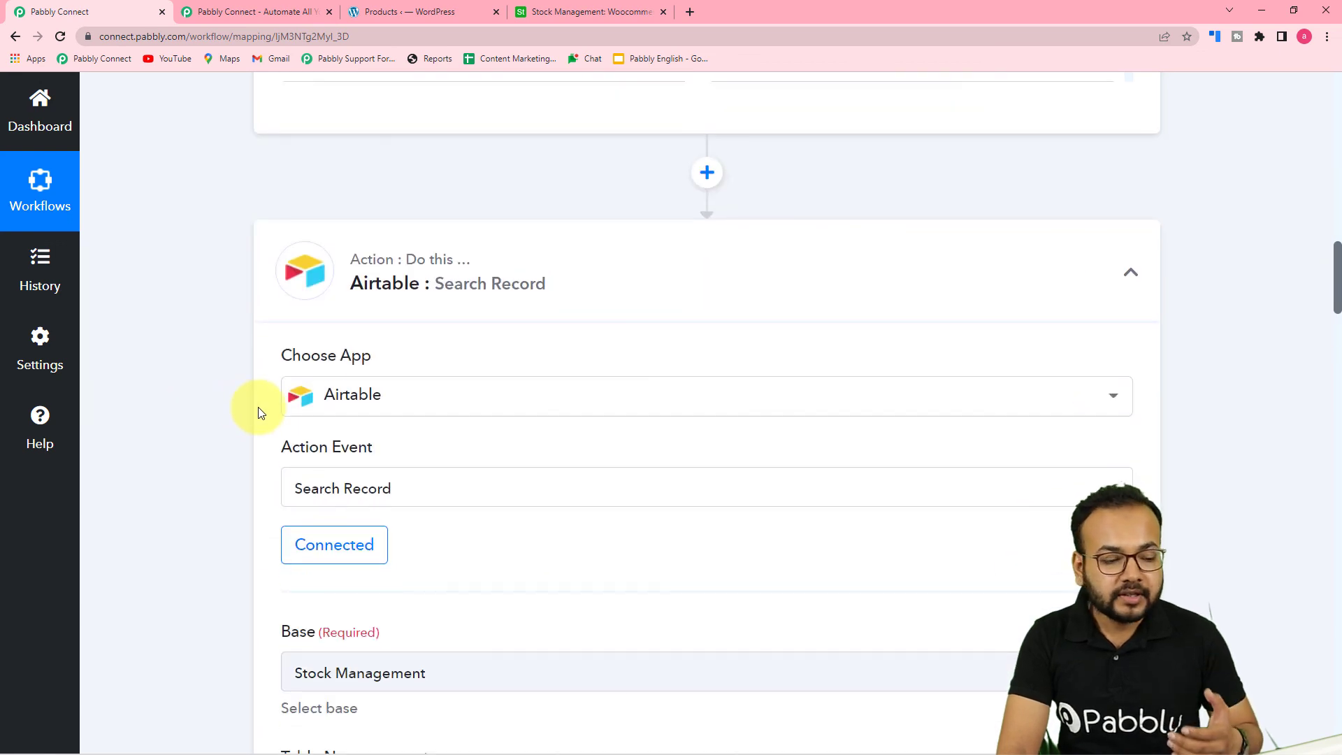
pyautogui.scroll(-5, 225, 412)
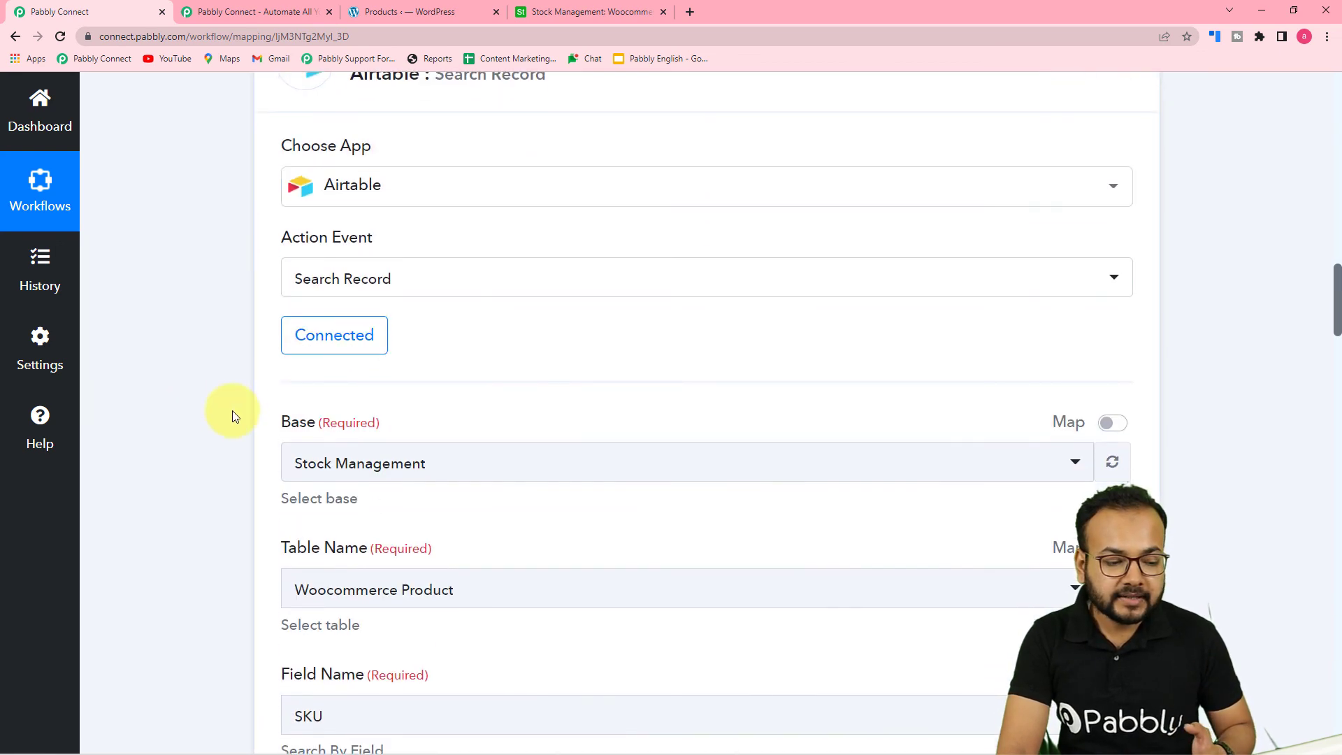
pyautogui.scroll(-9, 225, 417)
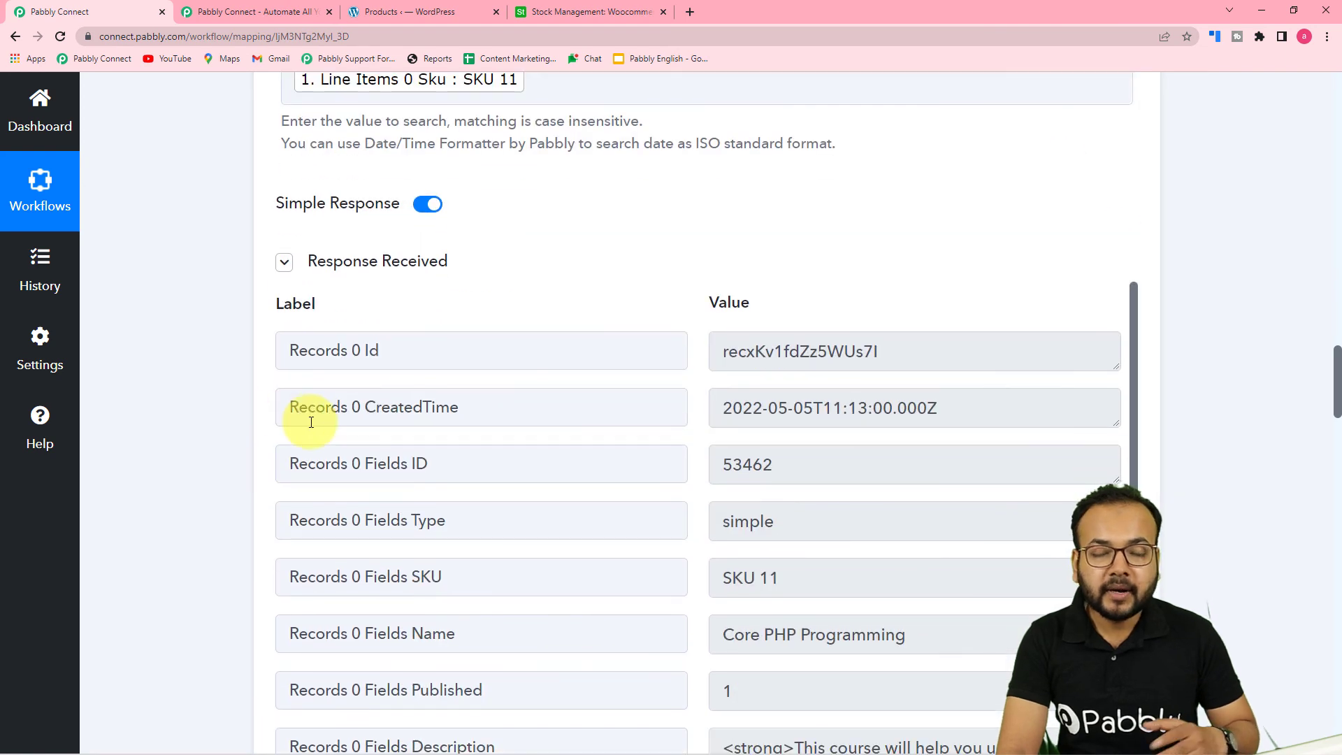
pyautogui.scroll(2, 300, 442)
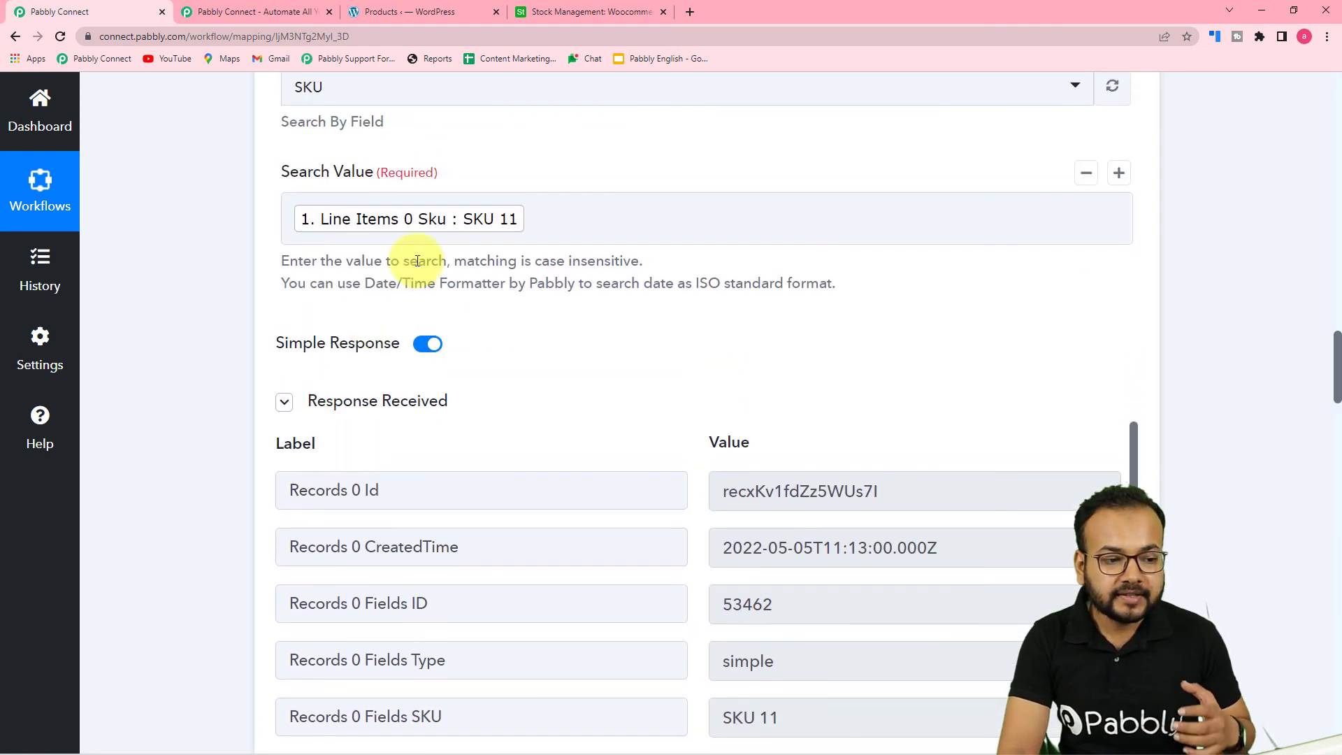
pyautogui.scroll(-7, 238, 360)
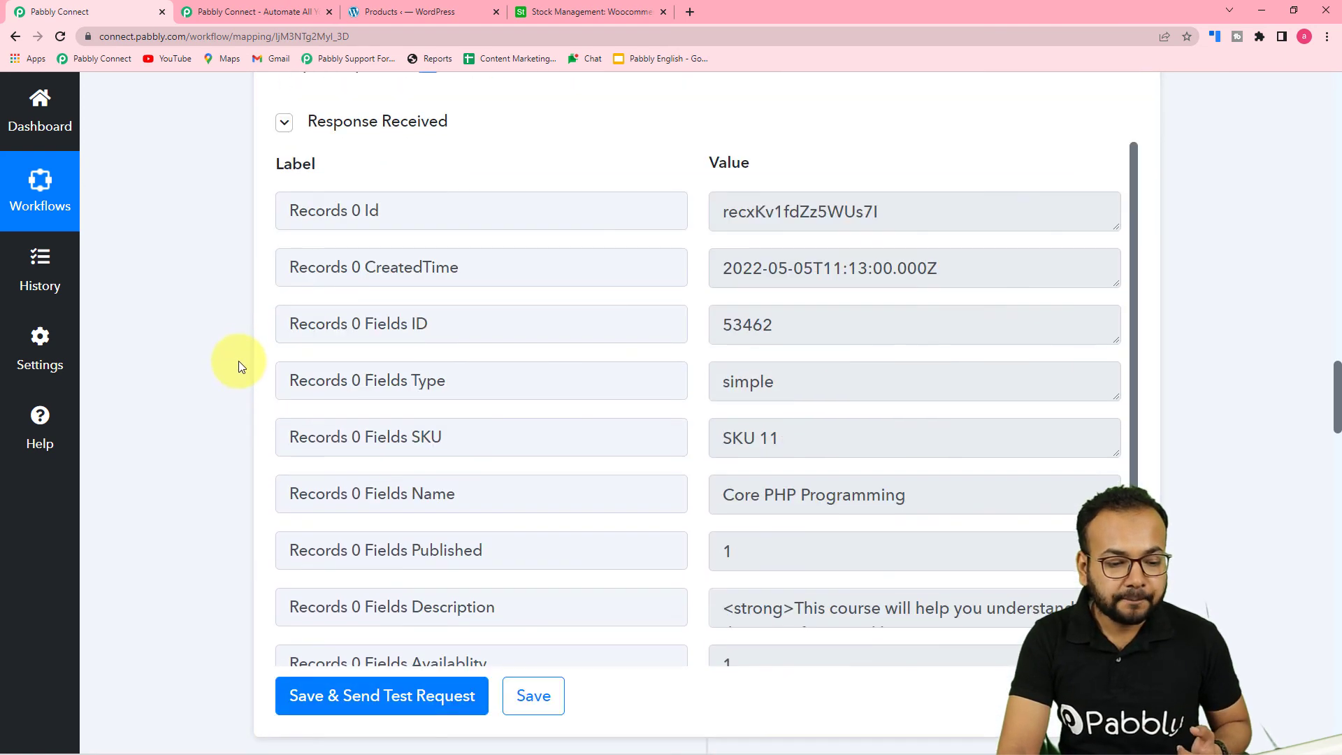
pyautogui.scroll(-6, 239, 362)
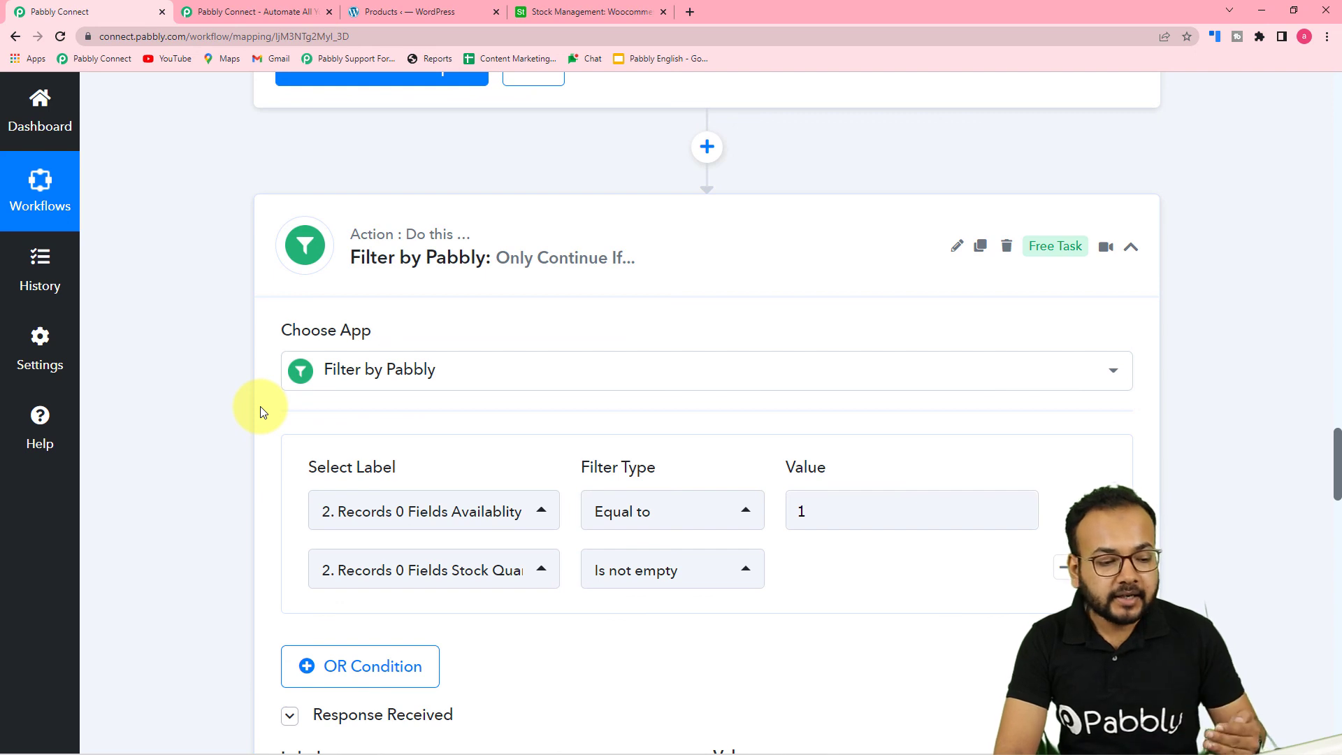
pyautogui.scroll(-1, 262, 411)
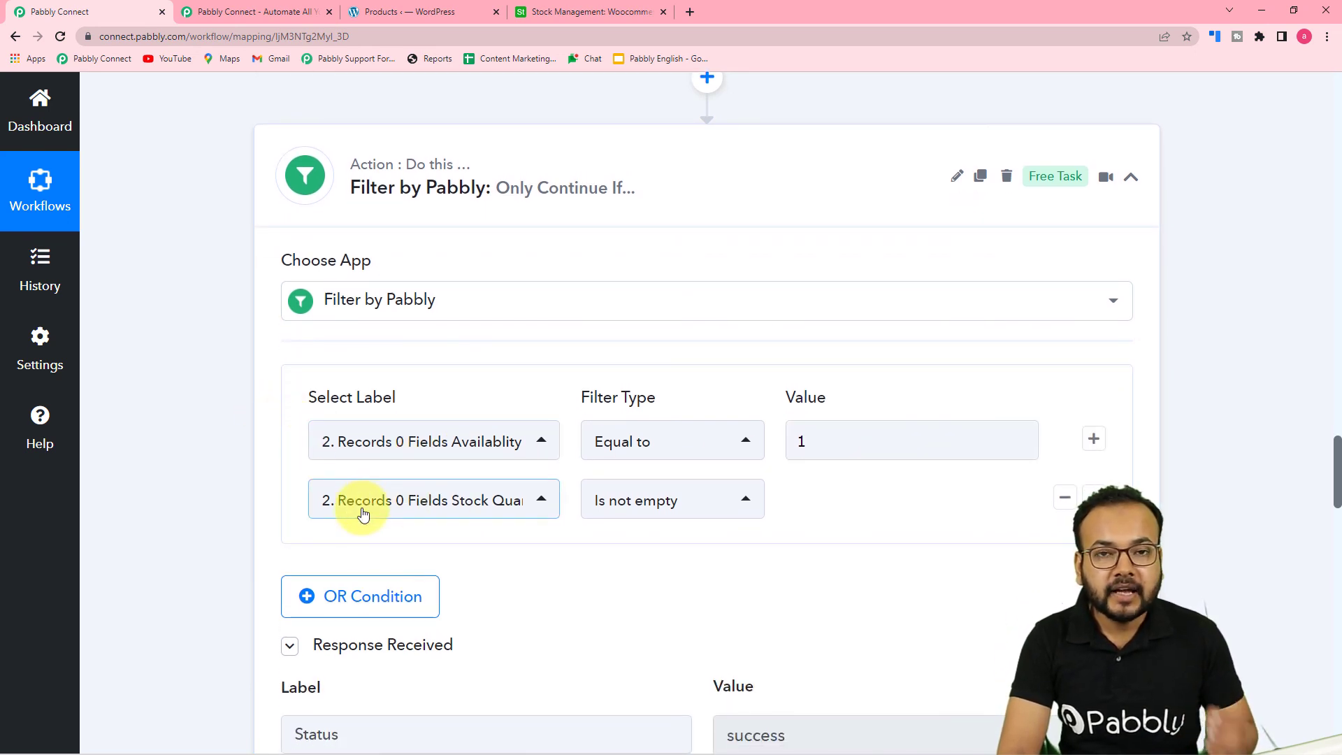
pyautogui.scroll(-12, 149, 464)
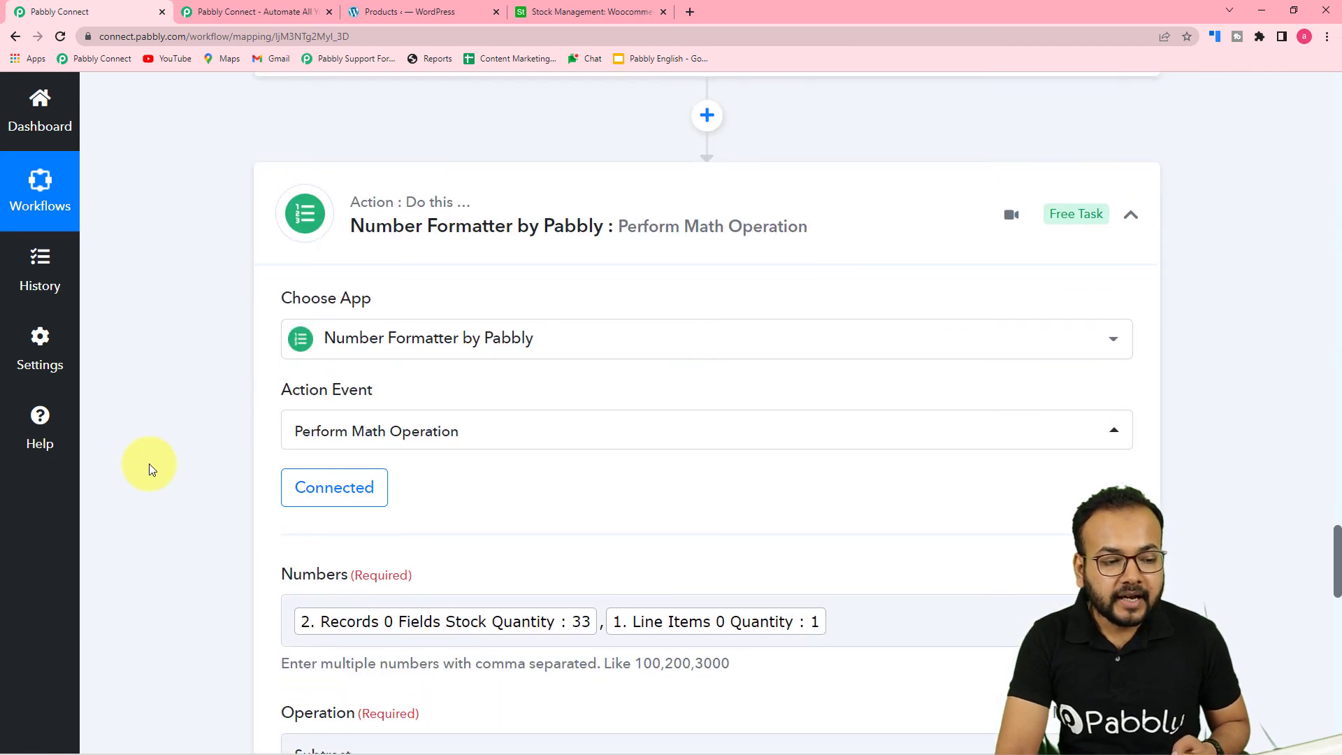
pyautogui.scroll(-2, 149, 463)
pyautogui.scroll(-4, 148, 463)
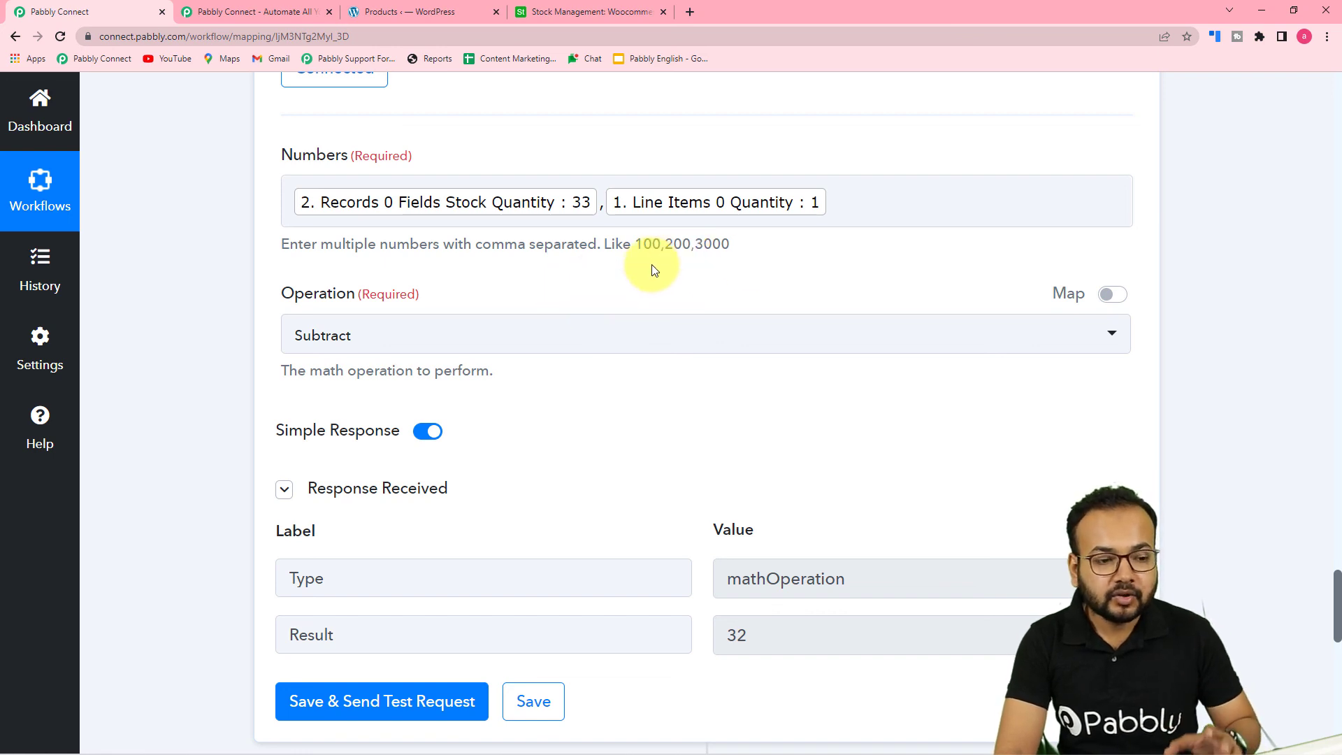
pyautogui.scroll(-2, 282, 506)
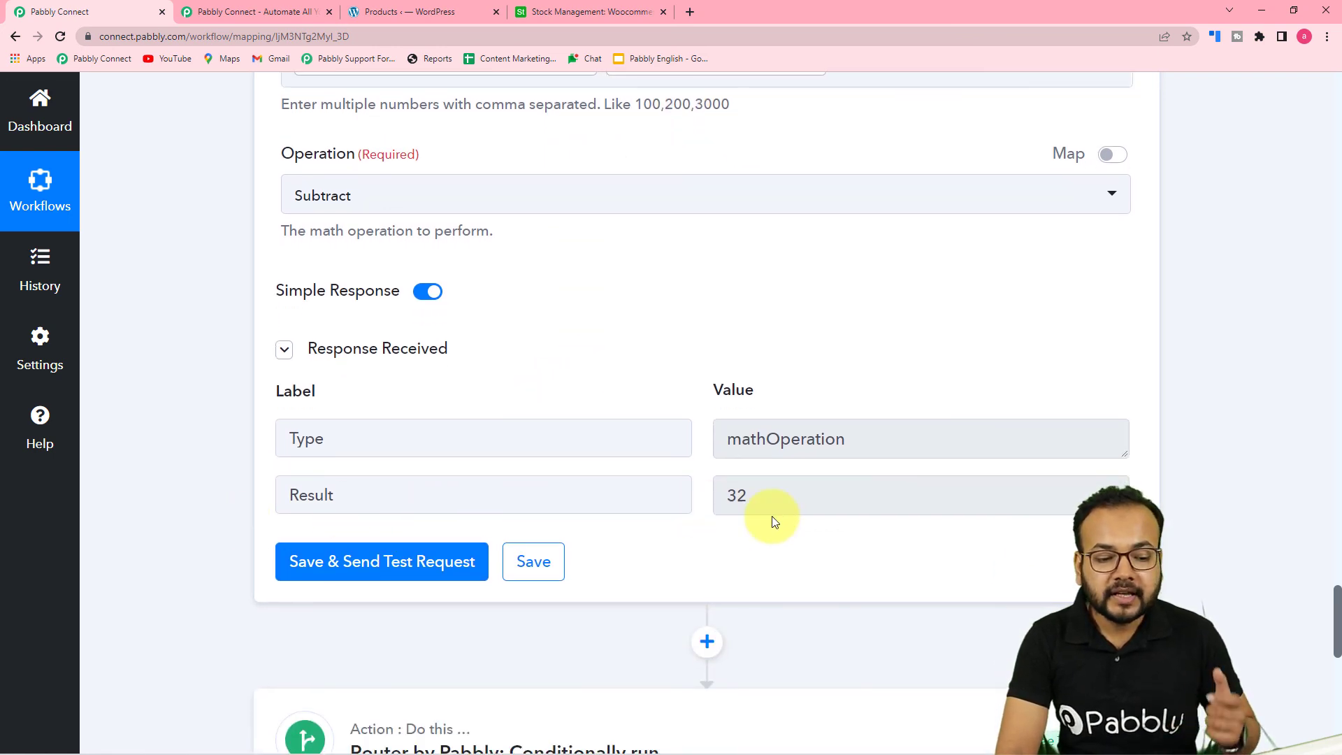
pyautogui.scroll(-8, 774, 521)
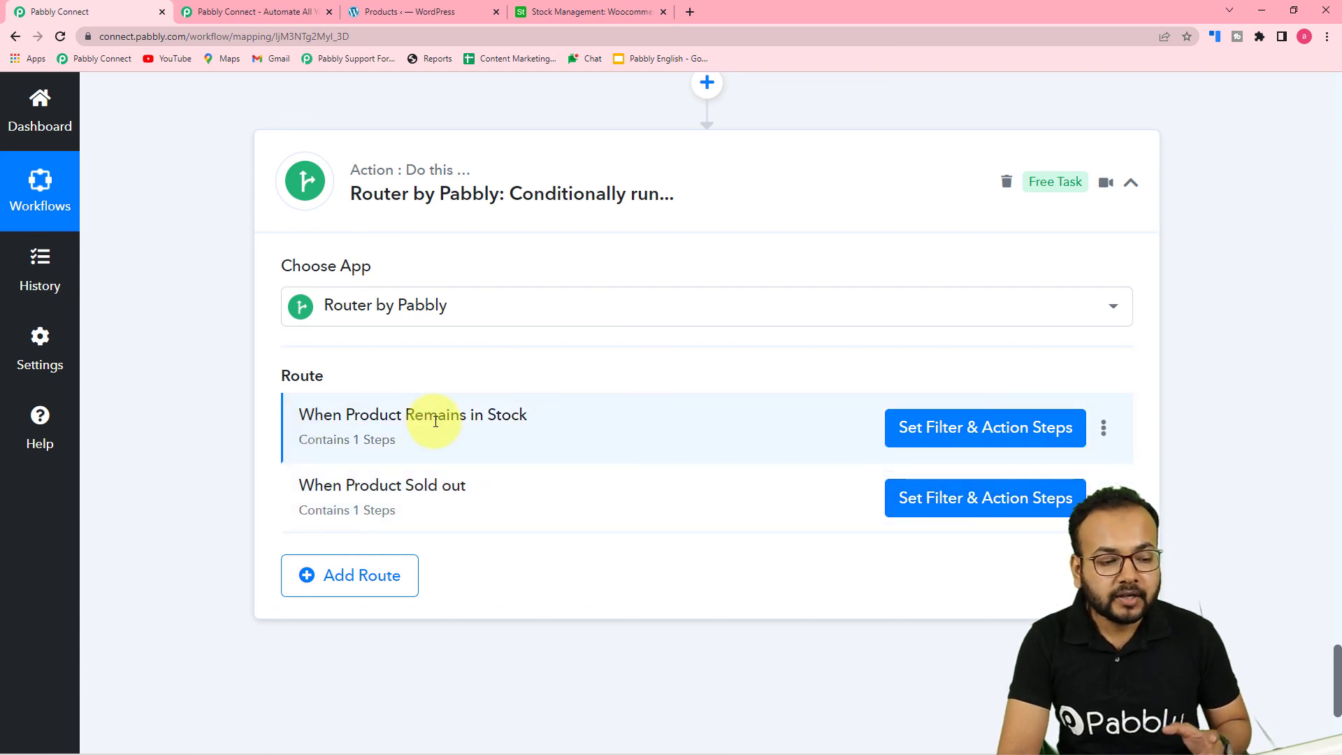
# Step: Look at the Availablity and Stock Quantity columns in Airtable's Woocommerce Product table alongside the Router's routes, and return to the Pabbly Connect workflow
pyautogui.click(552, 18)
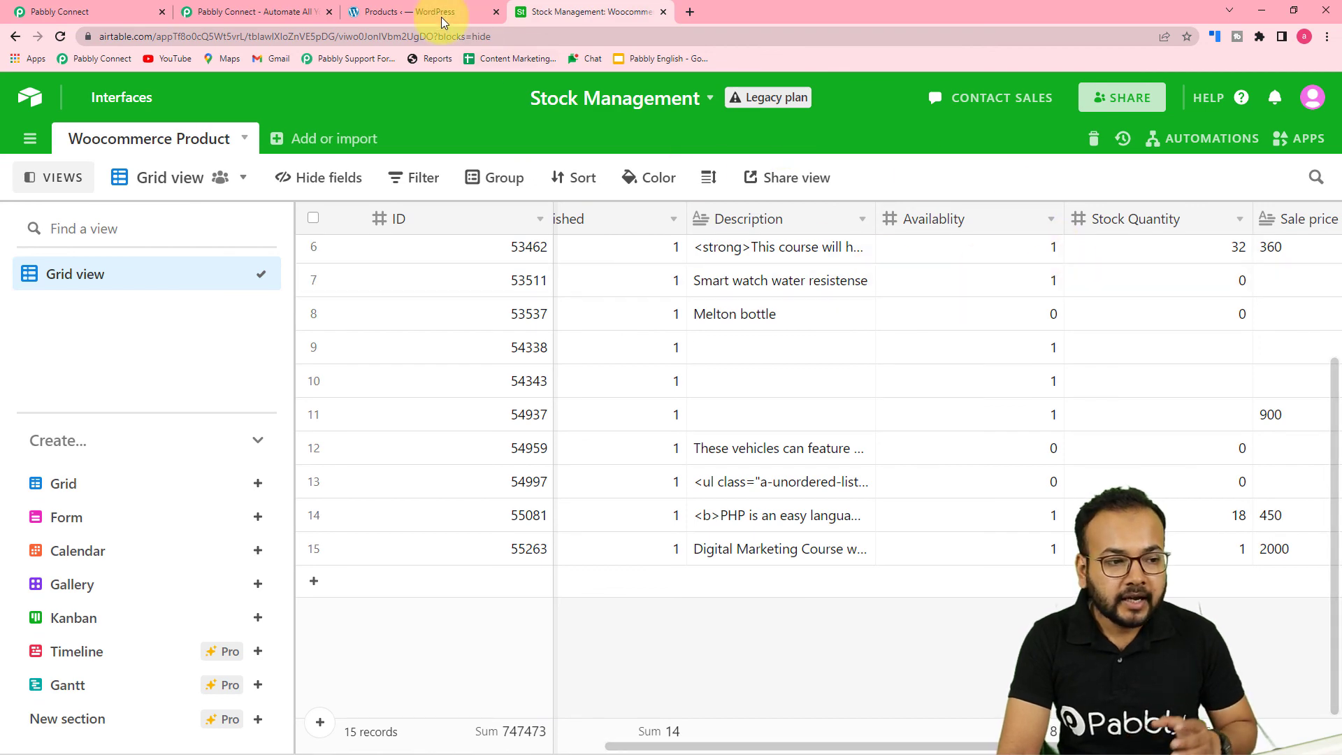
pyautogui.click(98, 12)
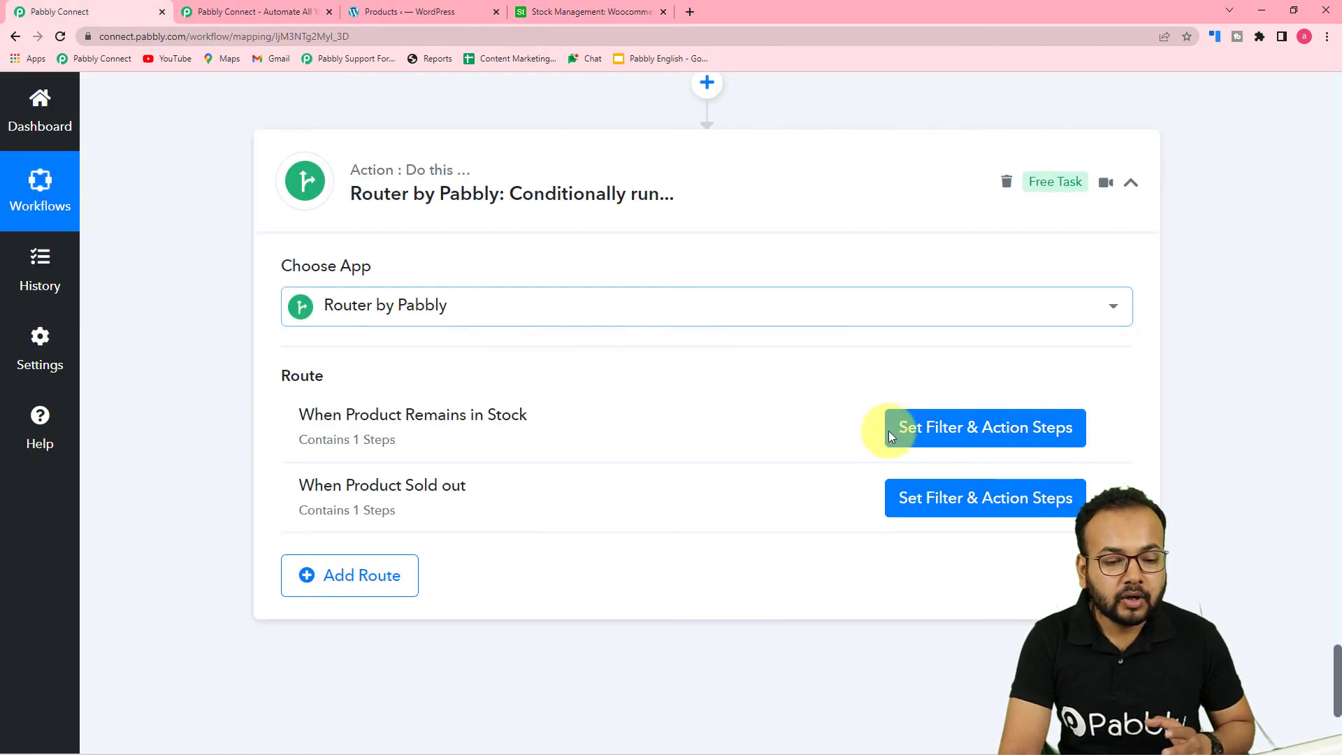
pyautogui.click(601, 12)
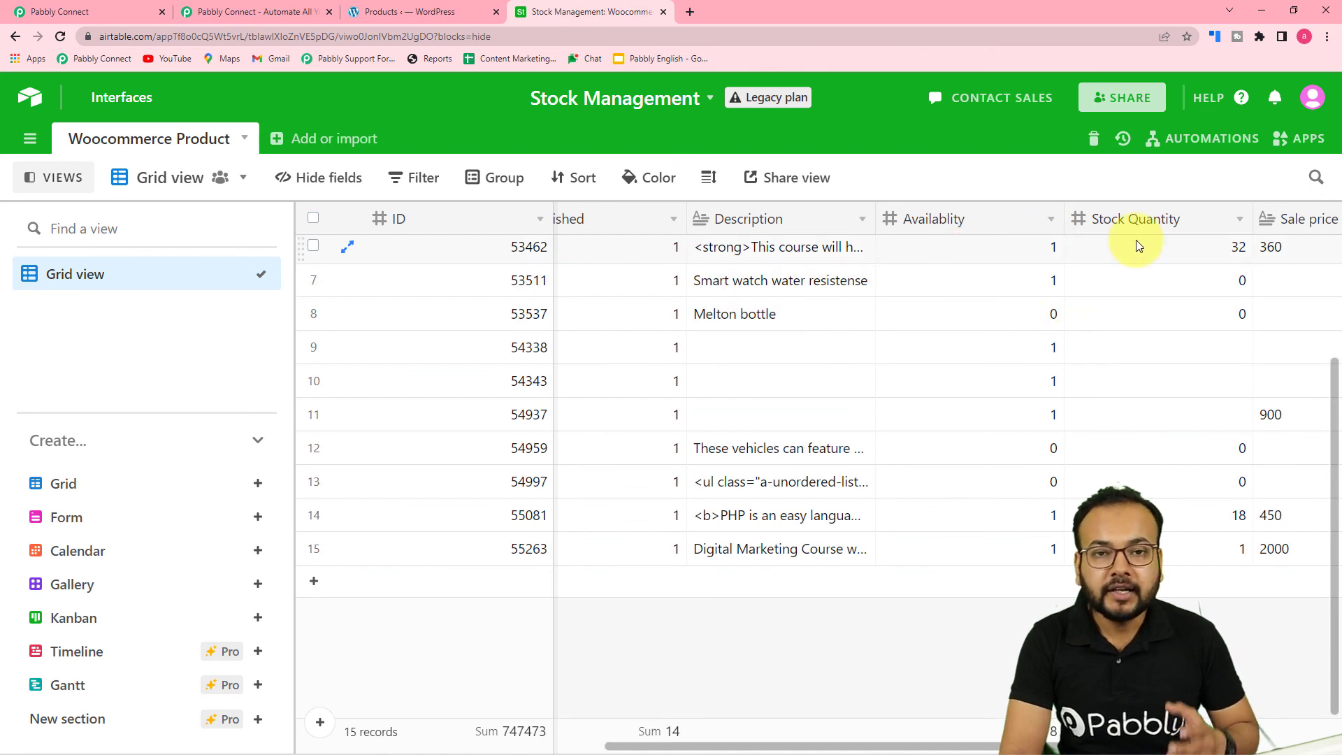
pyautogui.click(105, 11)
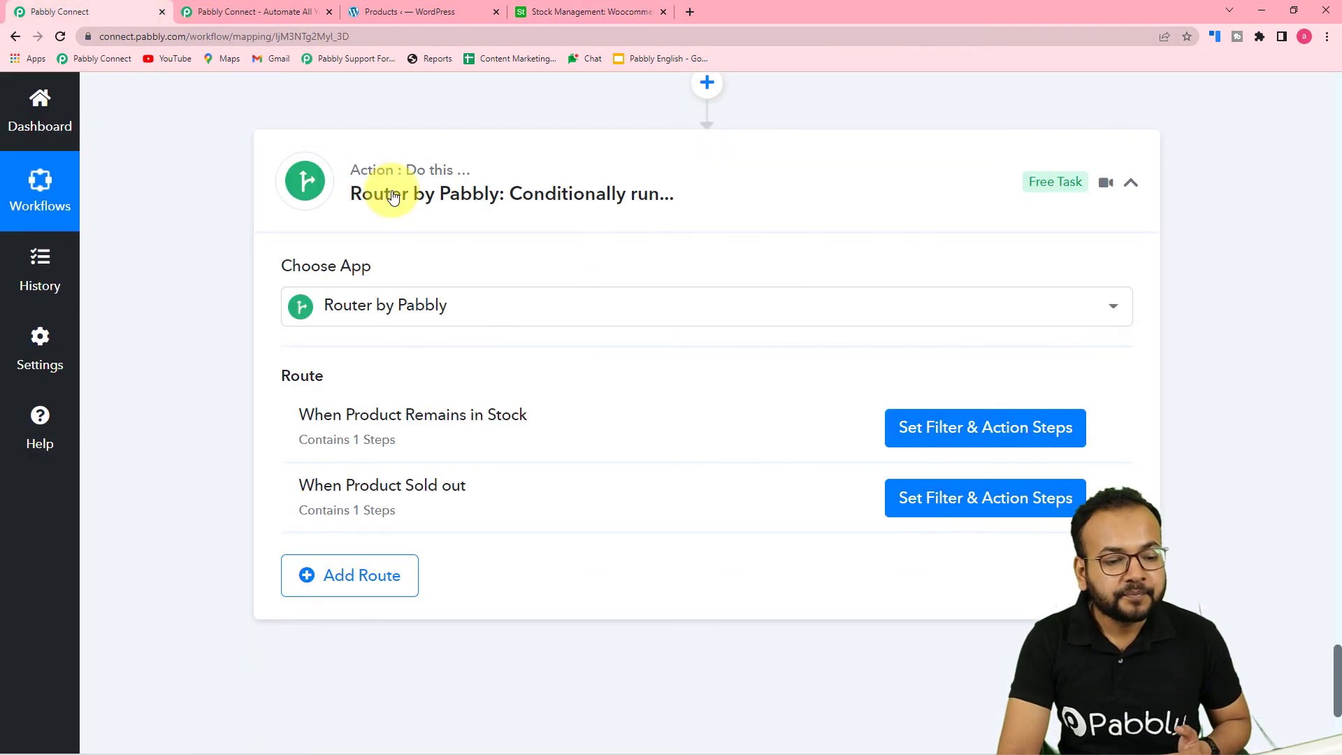